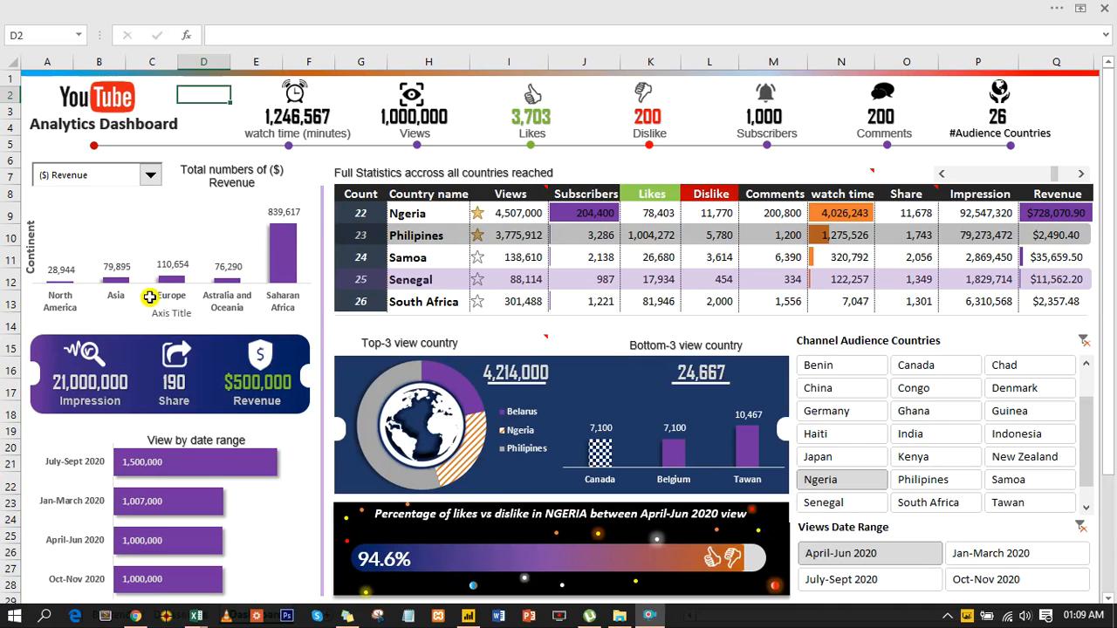
Step the country statistics table back one row and view the YouTube Studio channel dashboard in Chrome before returning to the Excel dashboard
left_click(941, 175)
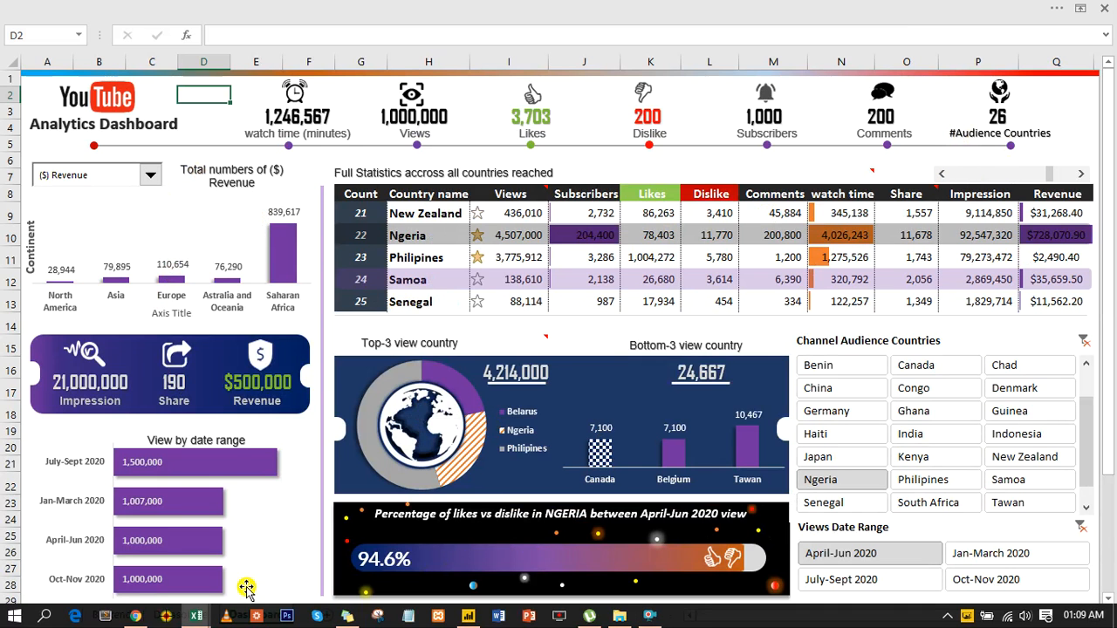
left_click(138, 616)
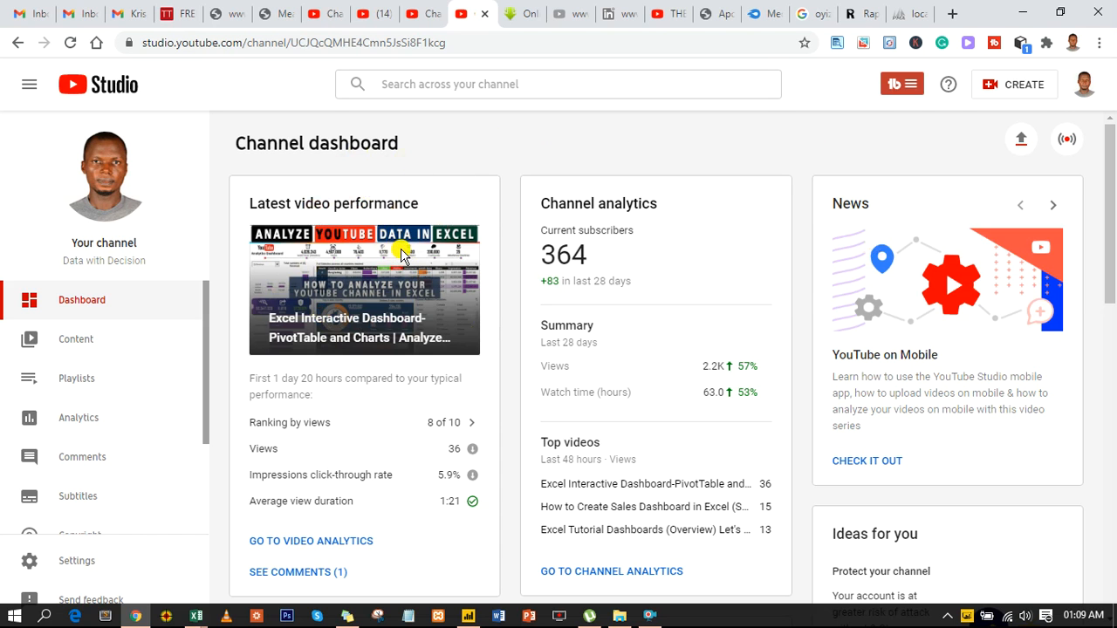
left_click(137, 616)
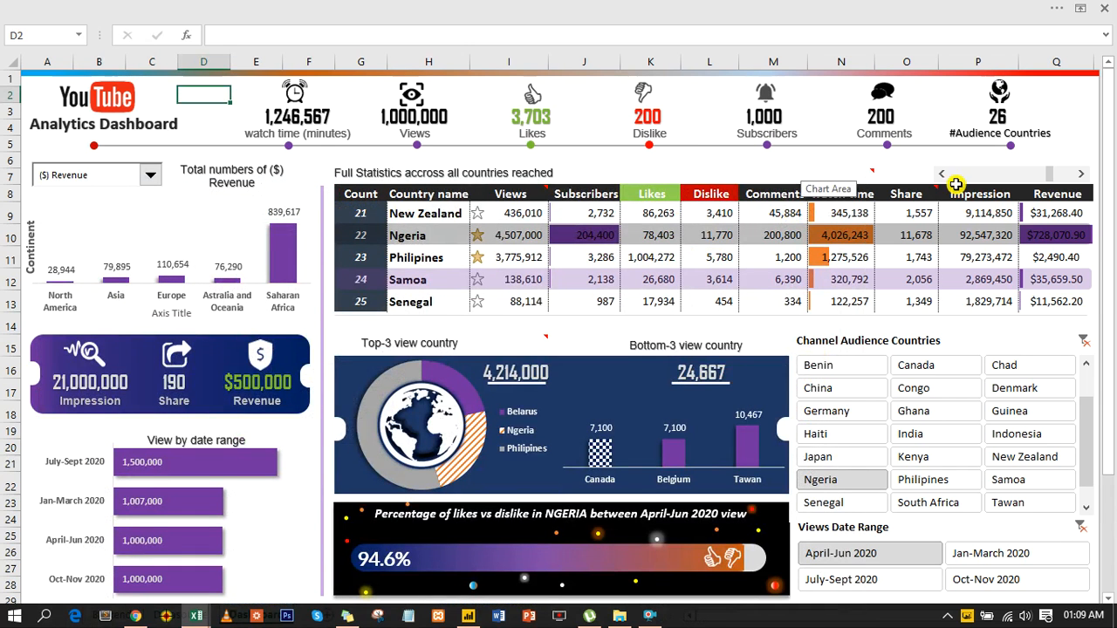
Browse the full country statistics table back to the first country, Niger, and forward again until it starts at country 4
left_click(943, 175)
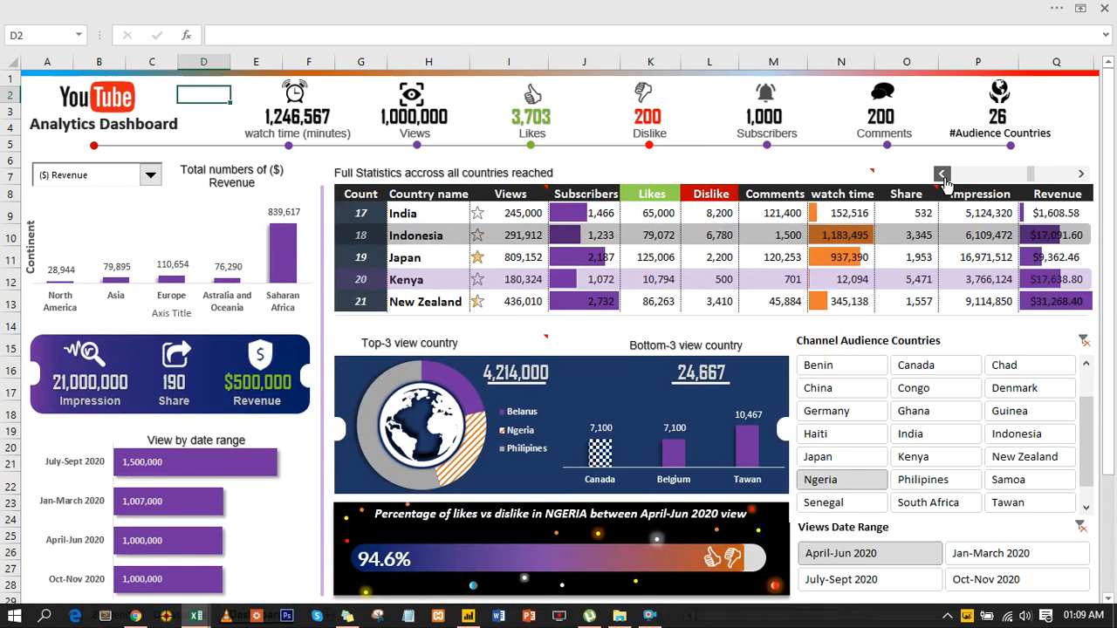
left_click(943, 175)
left_click(943, 175)
left_click(943, 175)
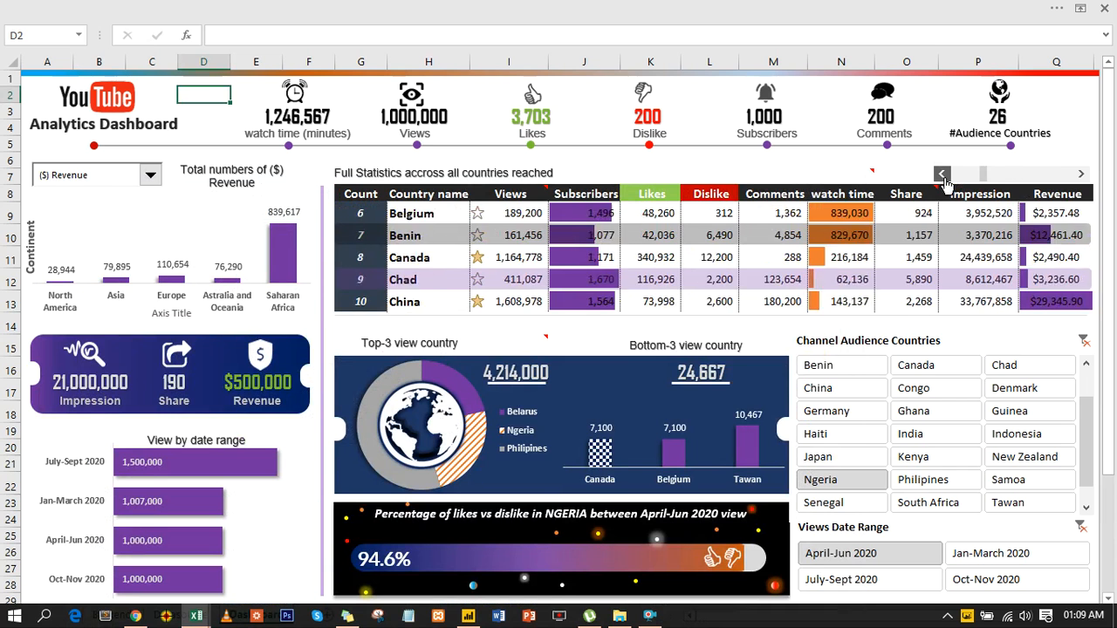
left_click(944, 175)
left_click(944, 176)
left_click(943, 175)
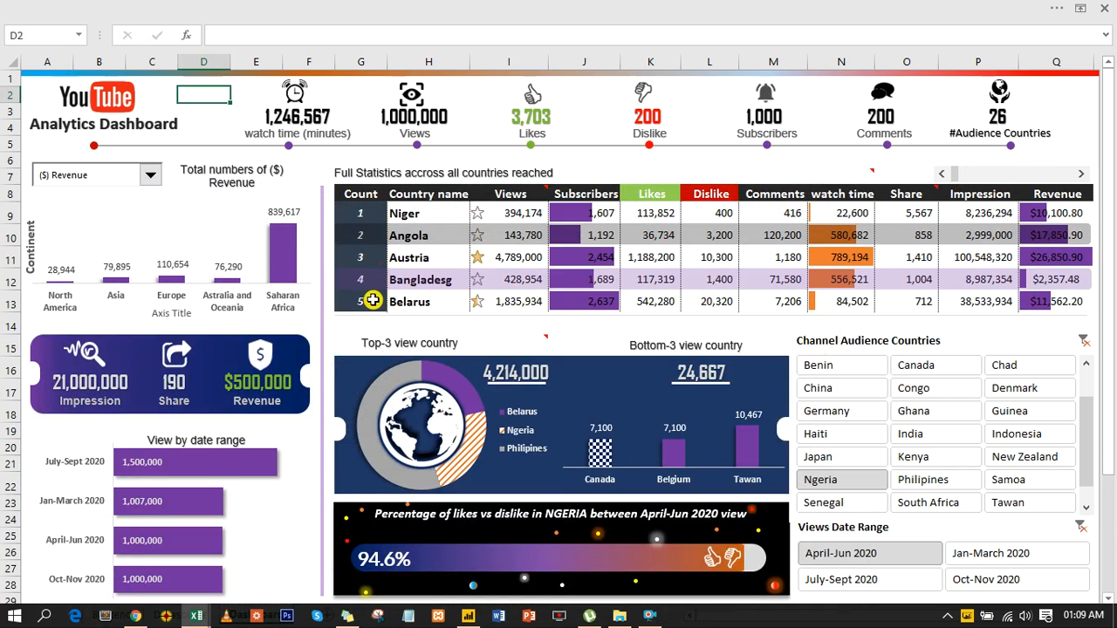
left_click(1081, 176)
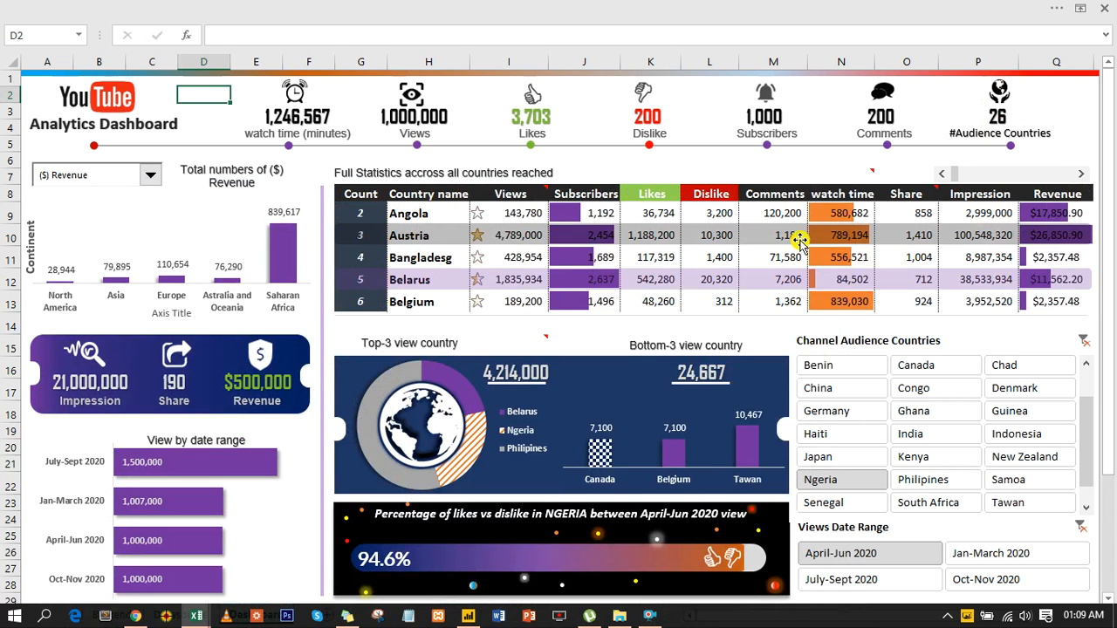
left_click(1081, 176)
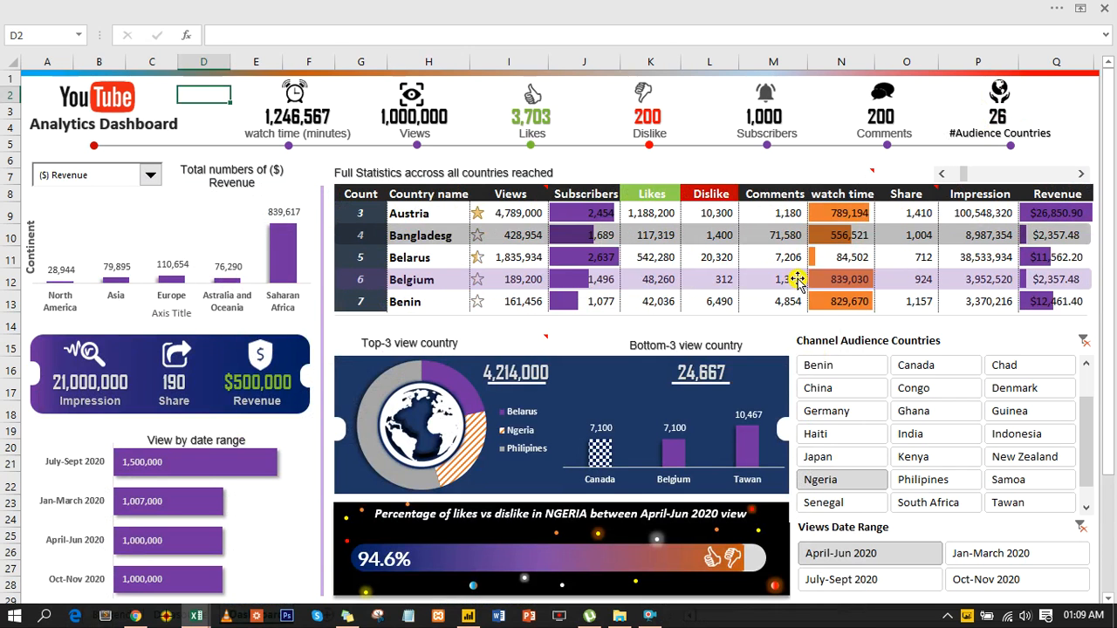
left_click(1081, 175)
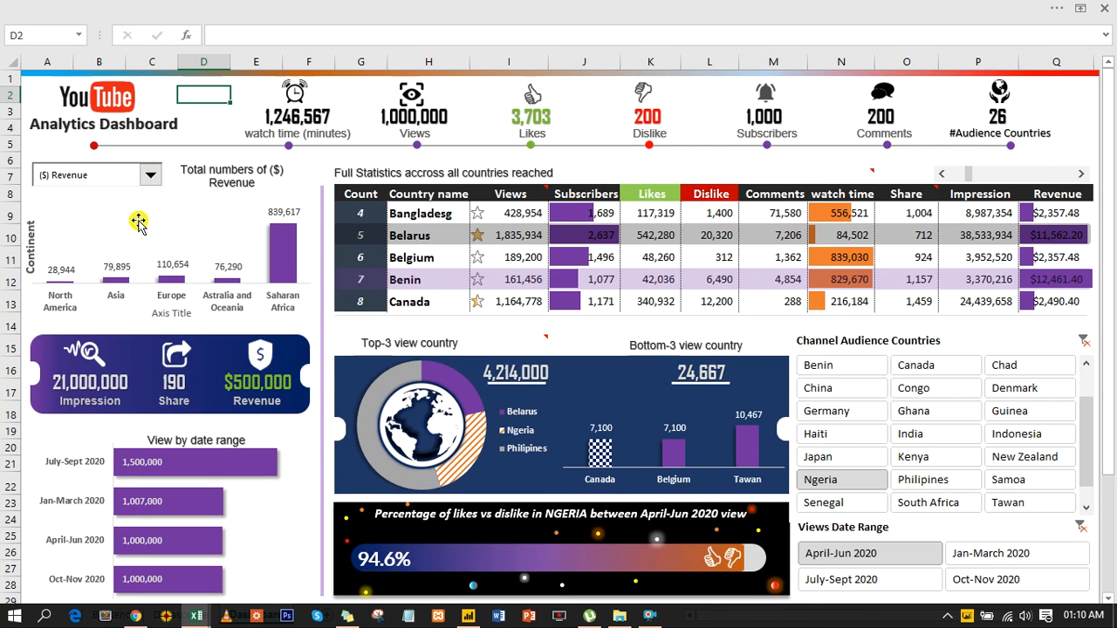
Switch the continent chart's metric to Likes and finally to watch time (minutes)
left_click(152, 177)
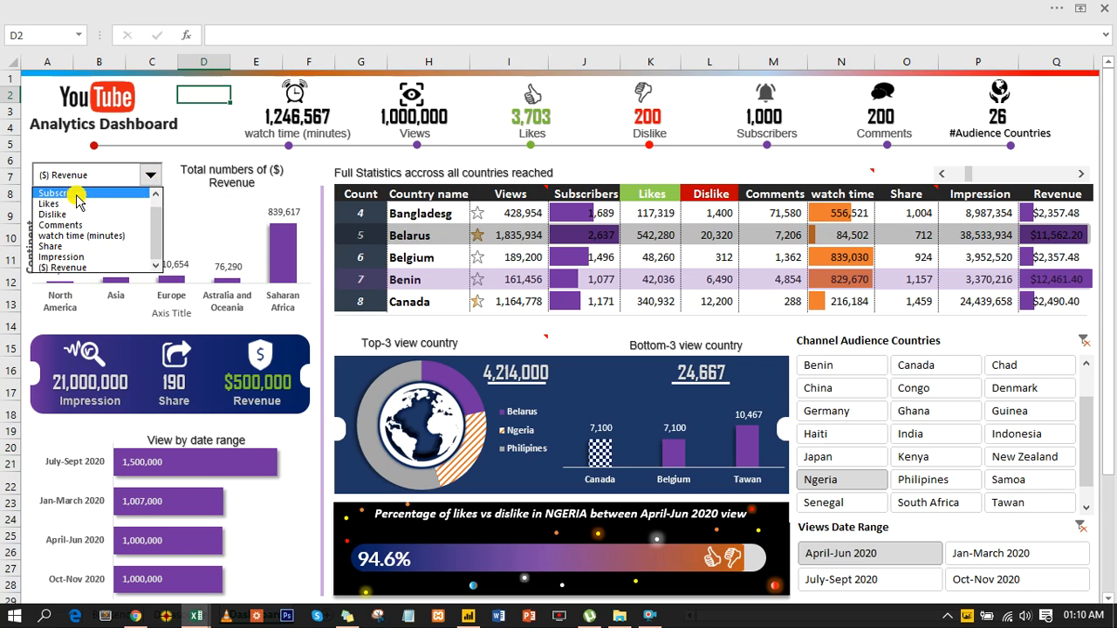
left_click(56, 207)
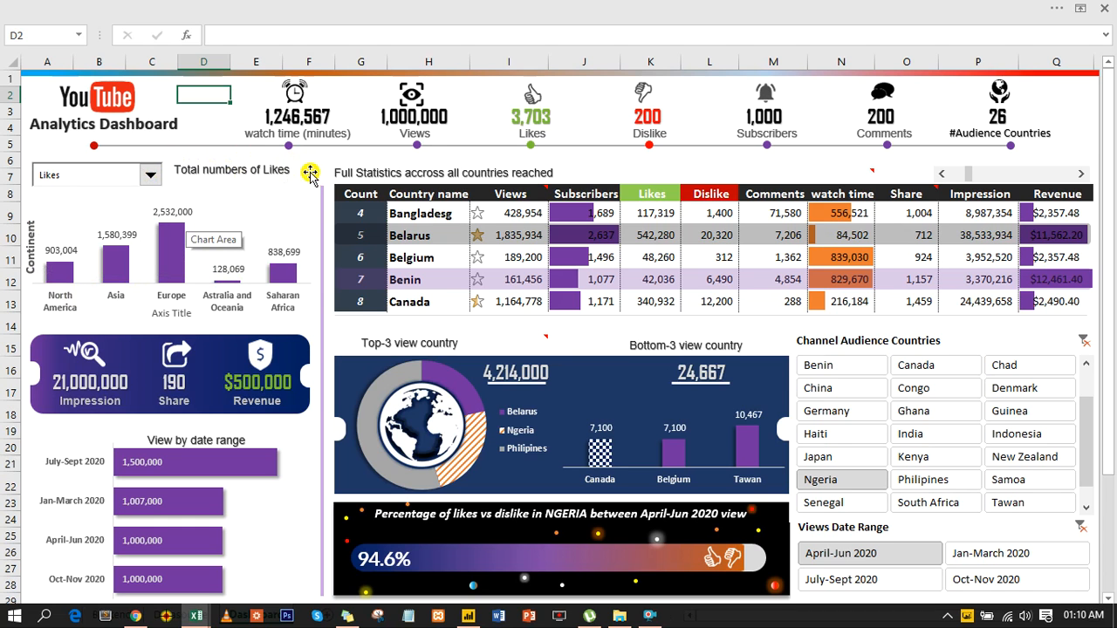
left_click(150, 176)
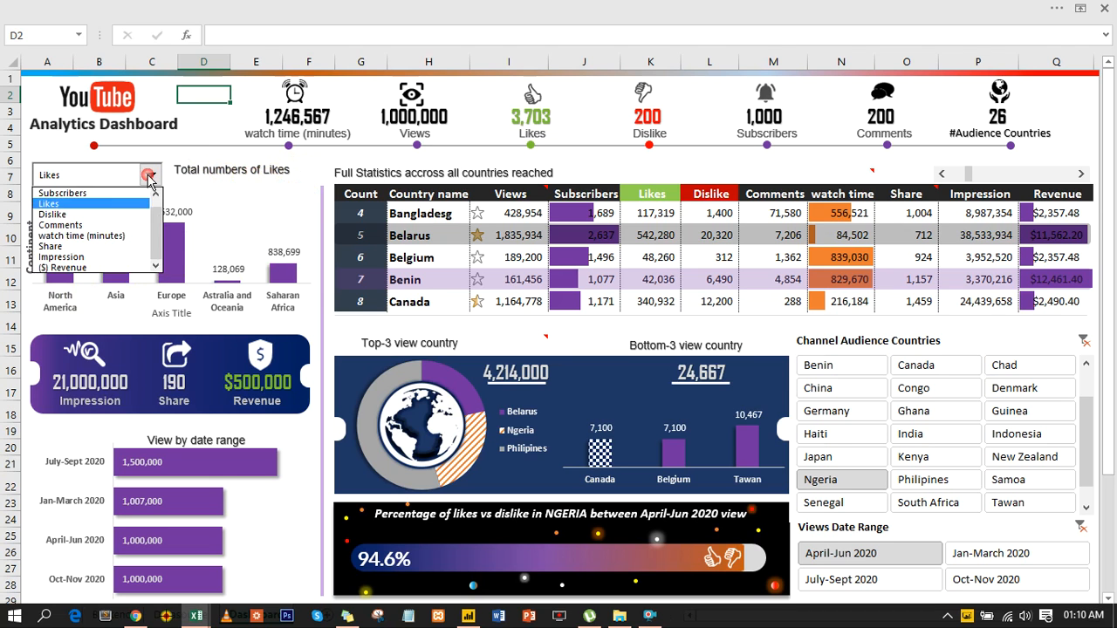
left_click(96, 236)
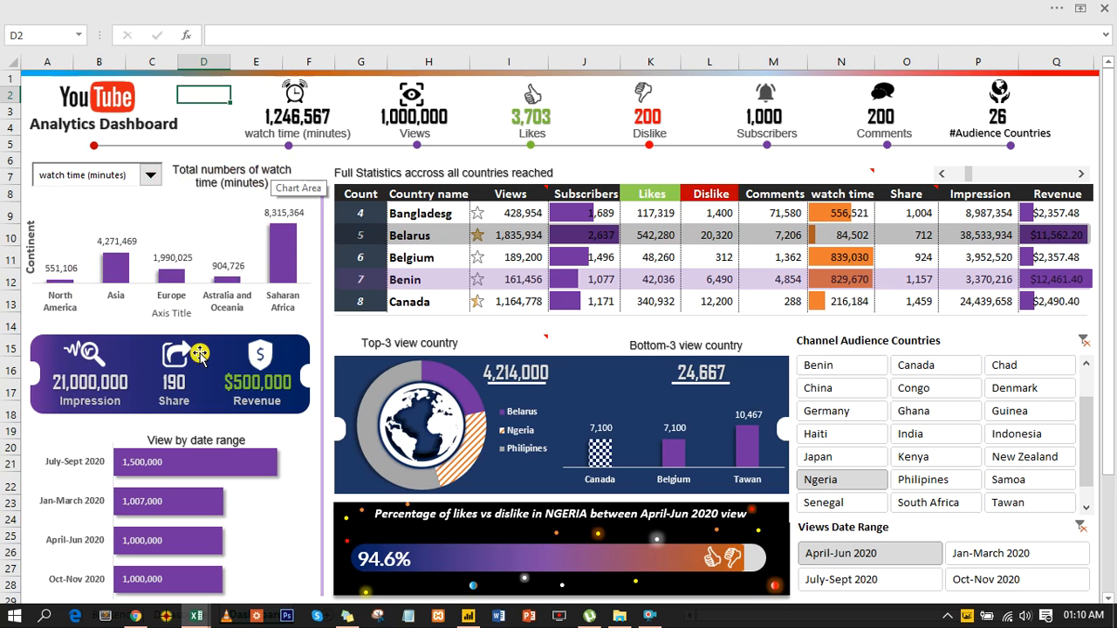
Filter the dashboard by the audience country Philipines and return the filter to Ngeria
left_click(930, 482)
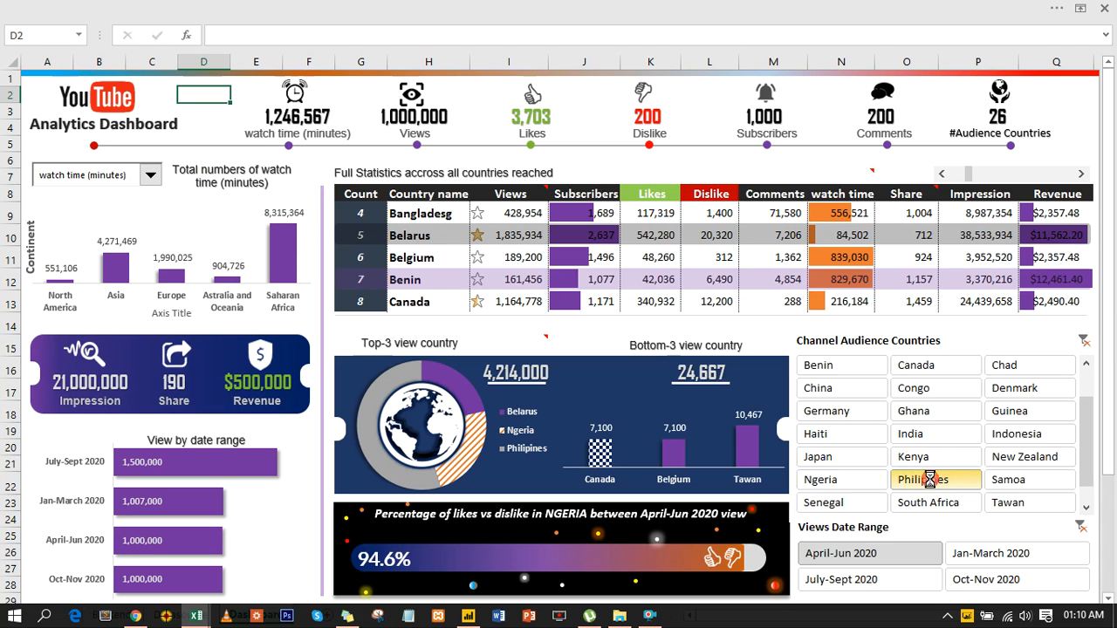
left_click(850, 483)
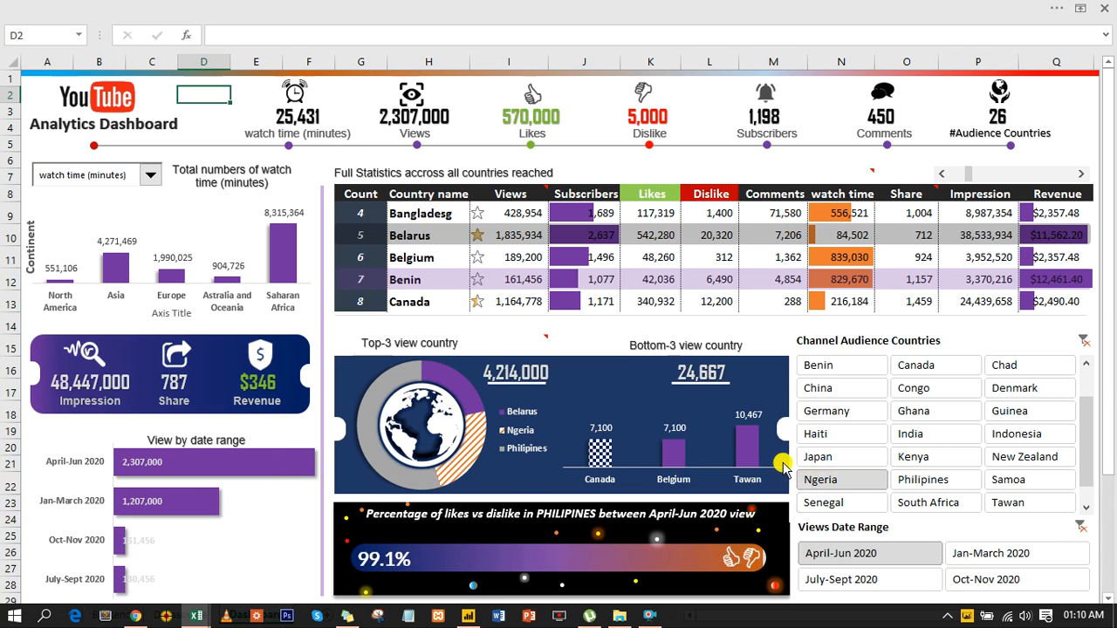
Move the thumbs icon group off the plain blue progress bar below the dashboard and back onto its filled part
scroll(783, 465, "down", 3)
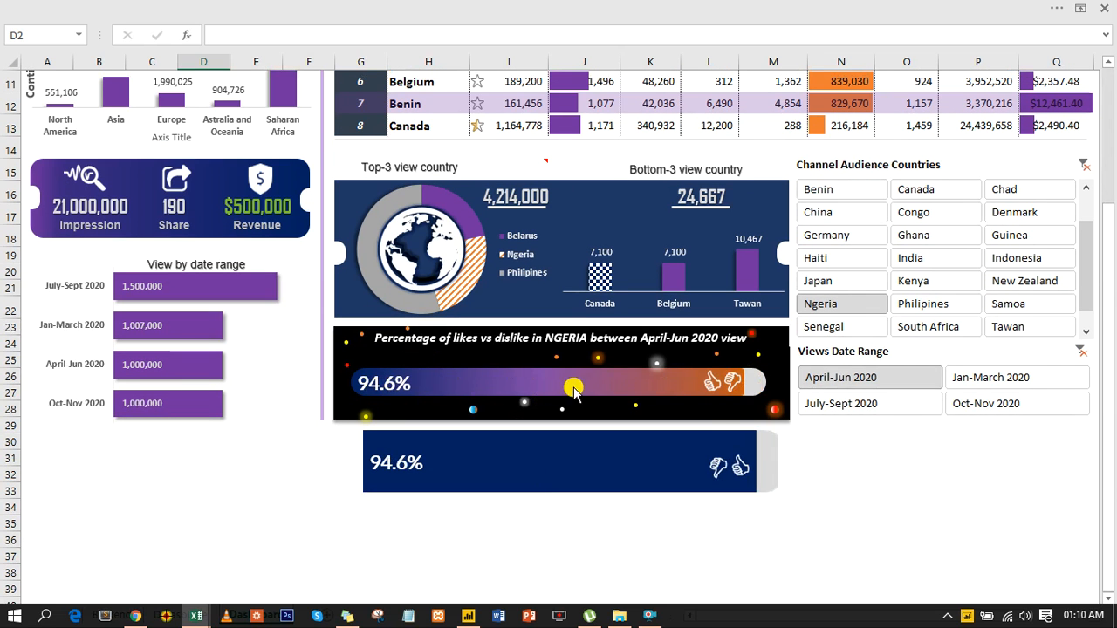
left_click(727, 467)
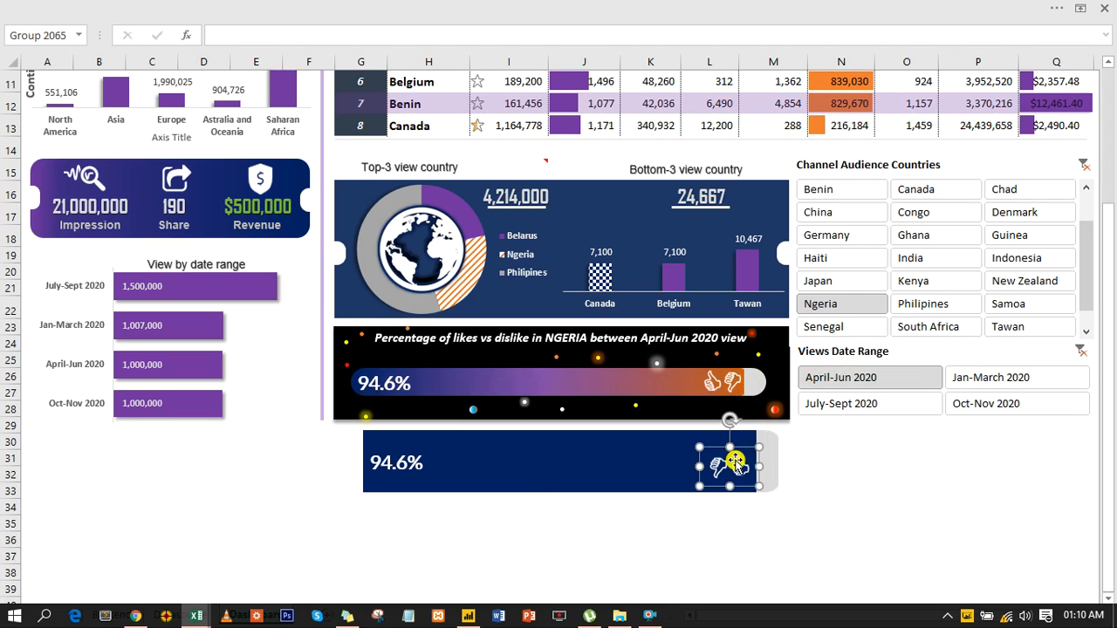
left_click_drag(738, 466, 808, 451)
left_click_drag(734, 463, 691, 464)
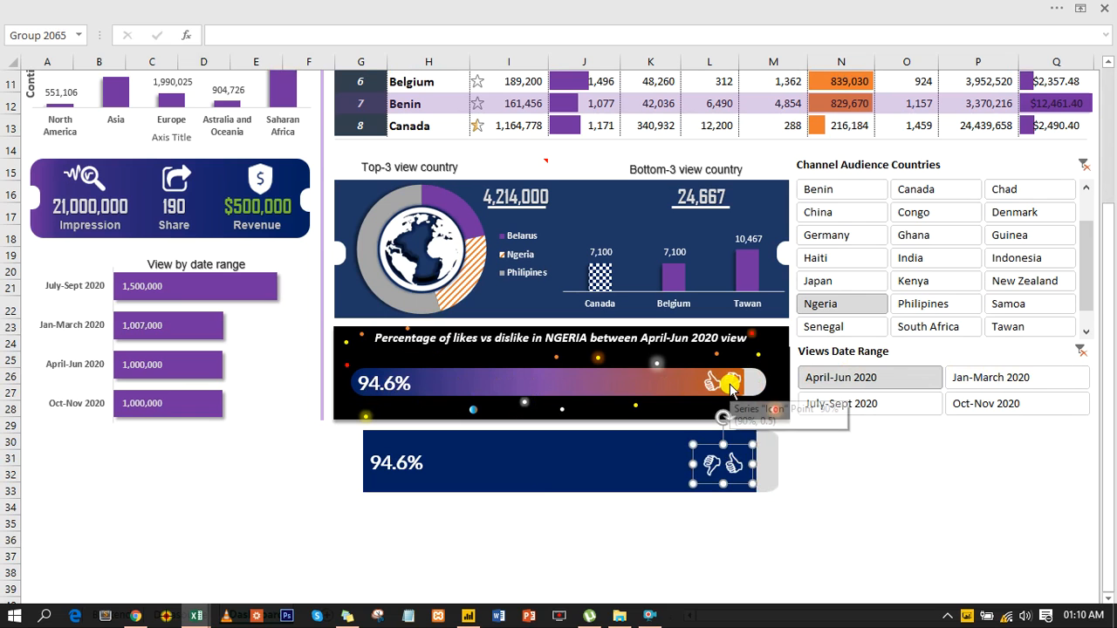
Compare the likes-versus-dislike bar for Jan-March 2020 and Oct-Nov 2020, and return the date filter to April-Jun 2020
left_click(984, 383)
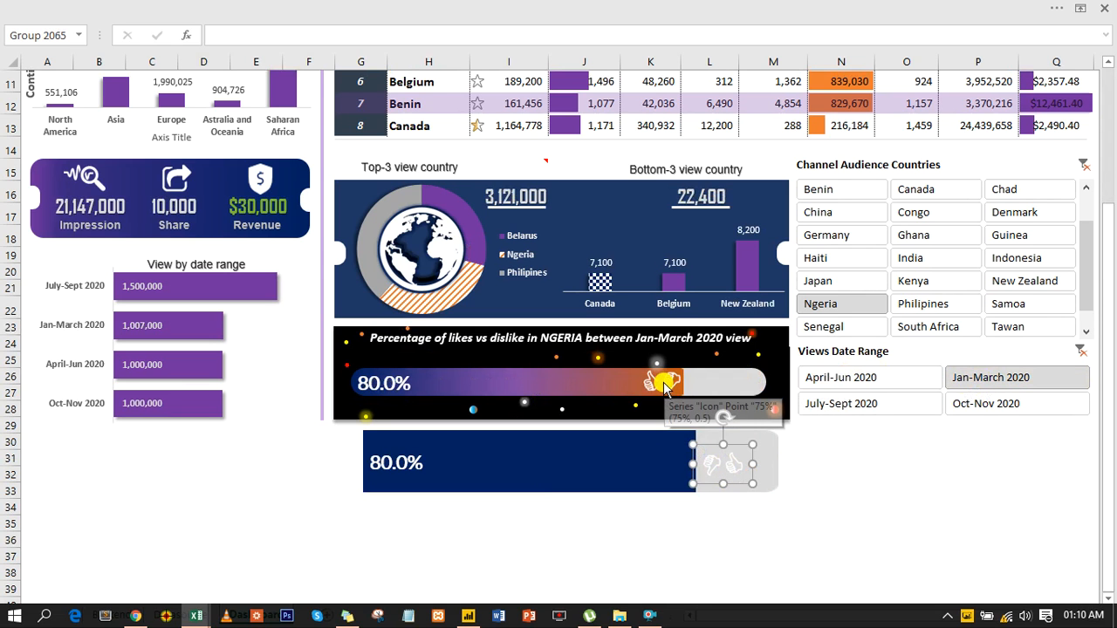
left_click(986, 403)
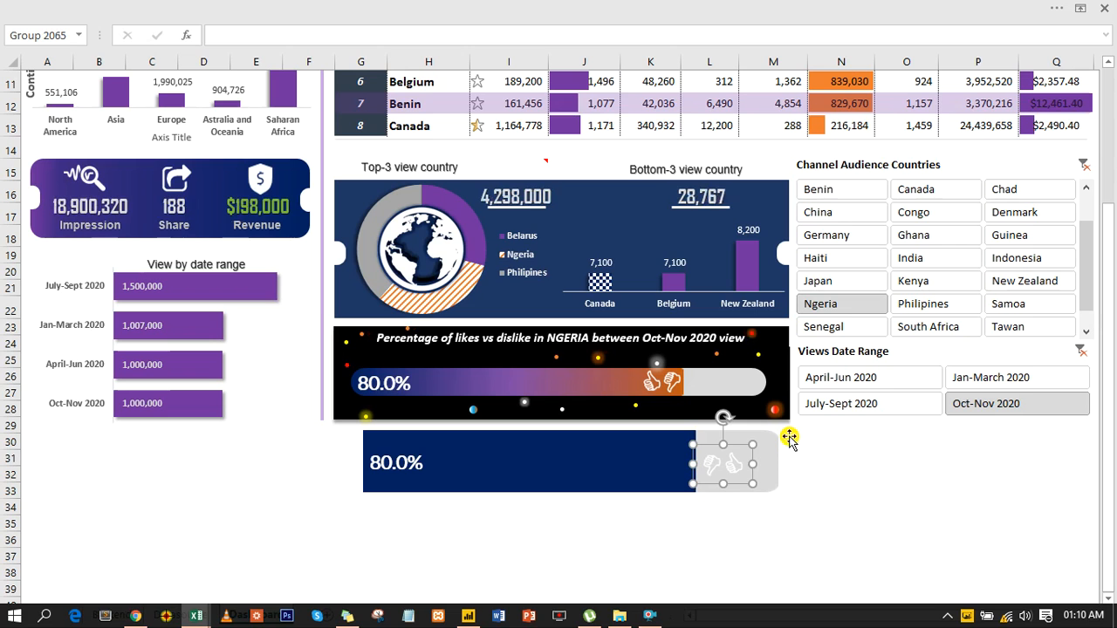
left_click(875, 376)
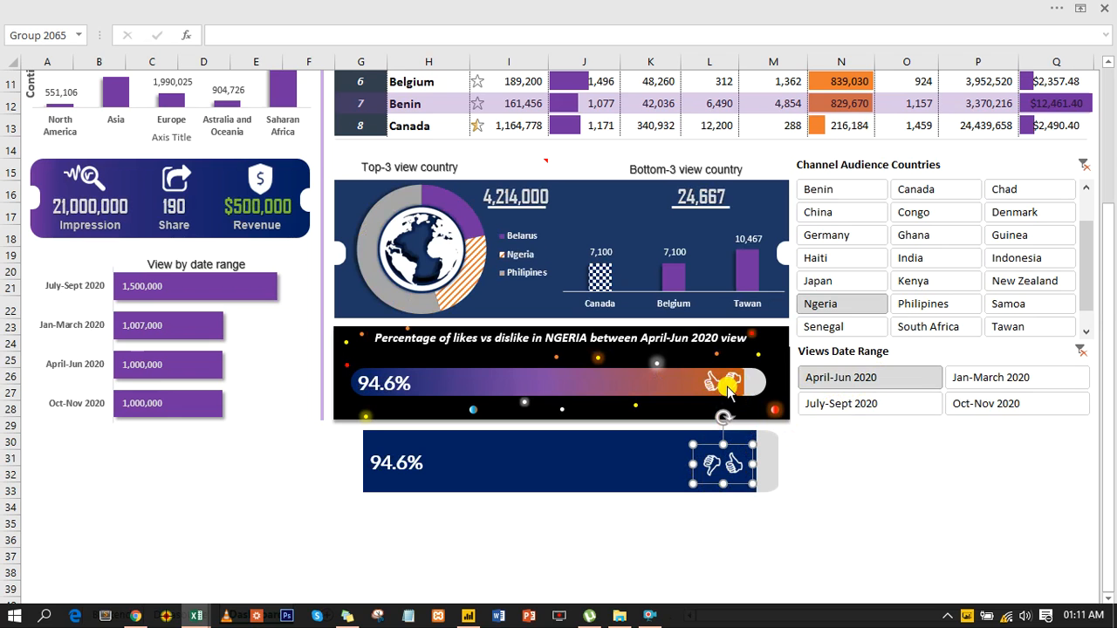
scroll(794, 468, "up", 4)
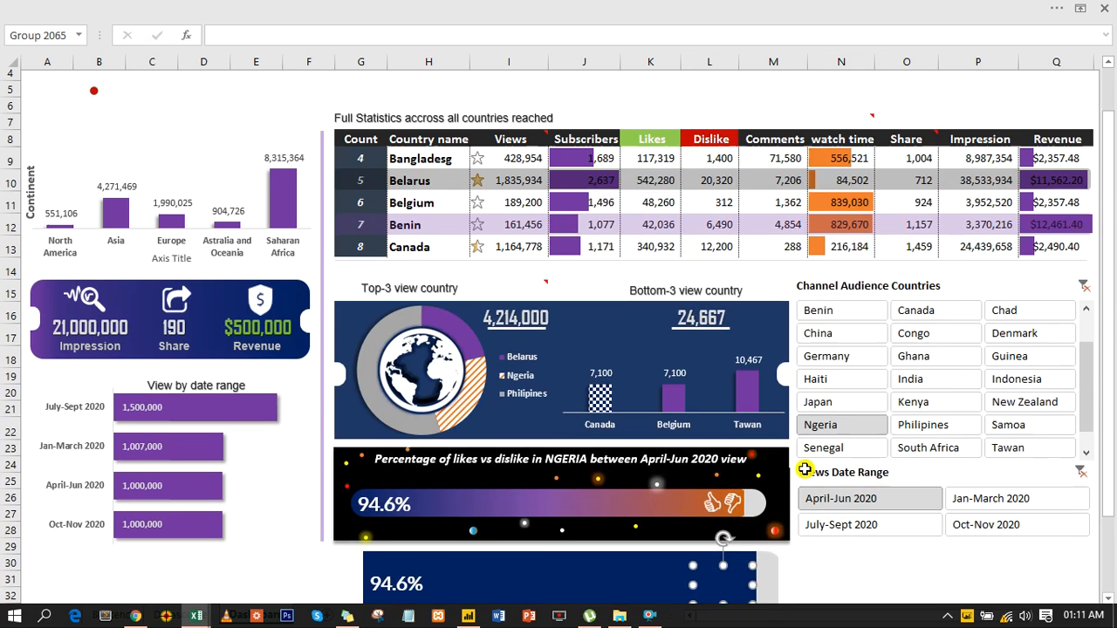
Switch to the open workbook YouTube Analytics Dashboard Tutorial Auto
left_click(617, 7)
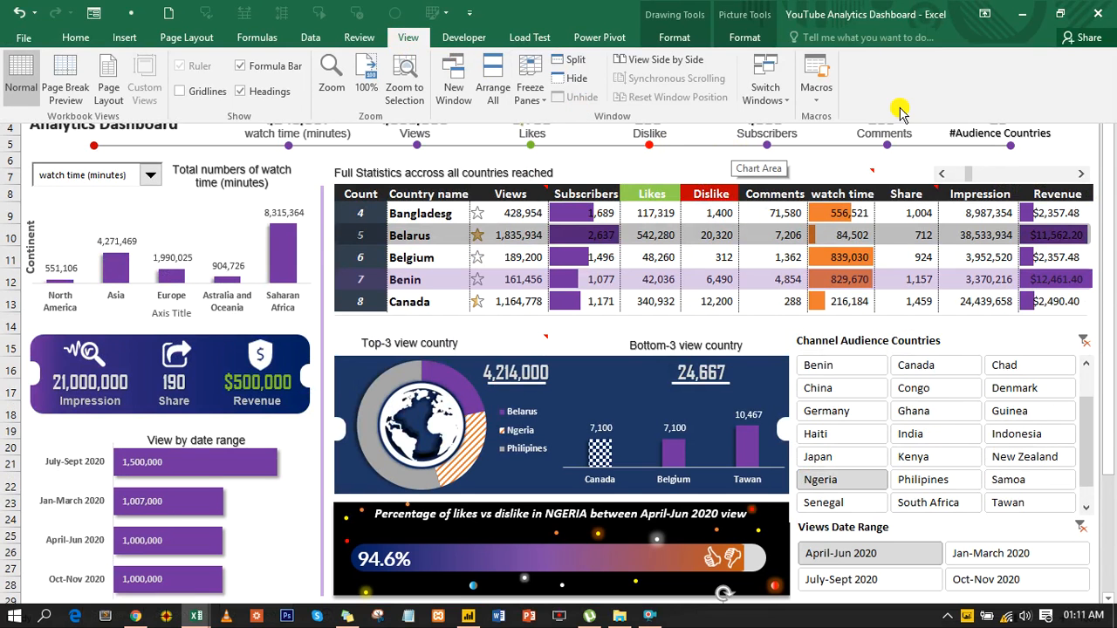
left_click(780, 101)
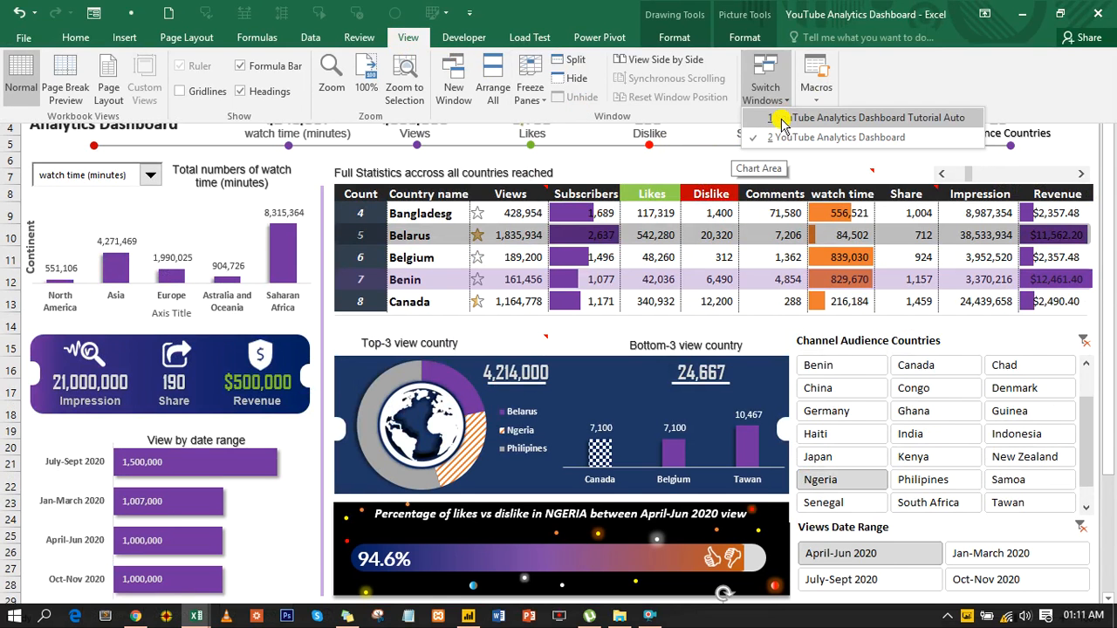
left_click(780, 120)
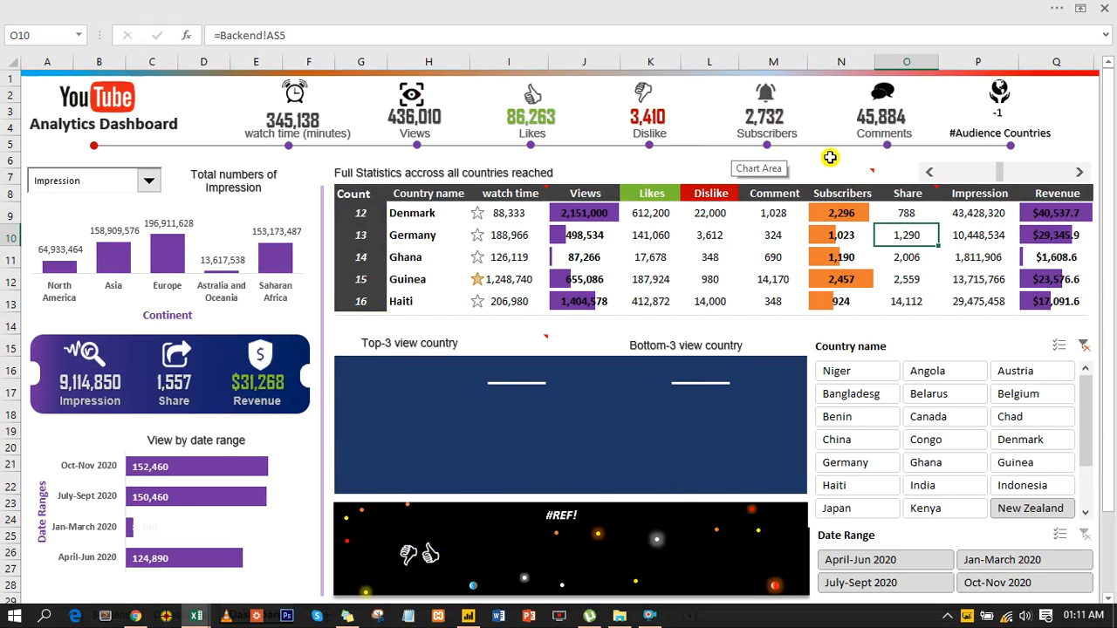
Step this dashboard's country table back one row and look over the whole sheet, including its unfinished areas
left_click(929, 174)
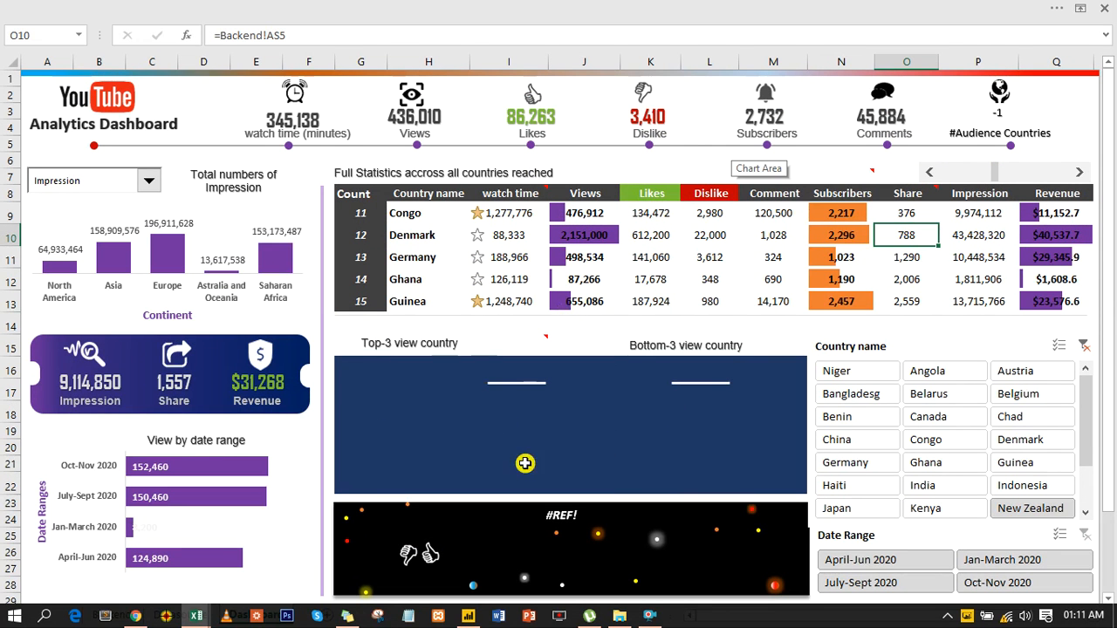
scroll(498, 418, "down", 7)
scroll(599, 339, "up", 7)
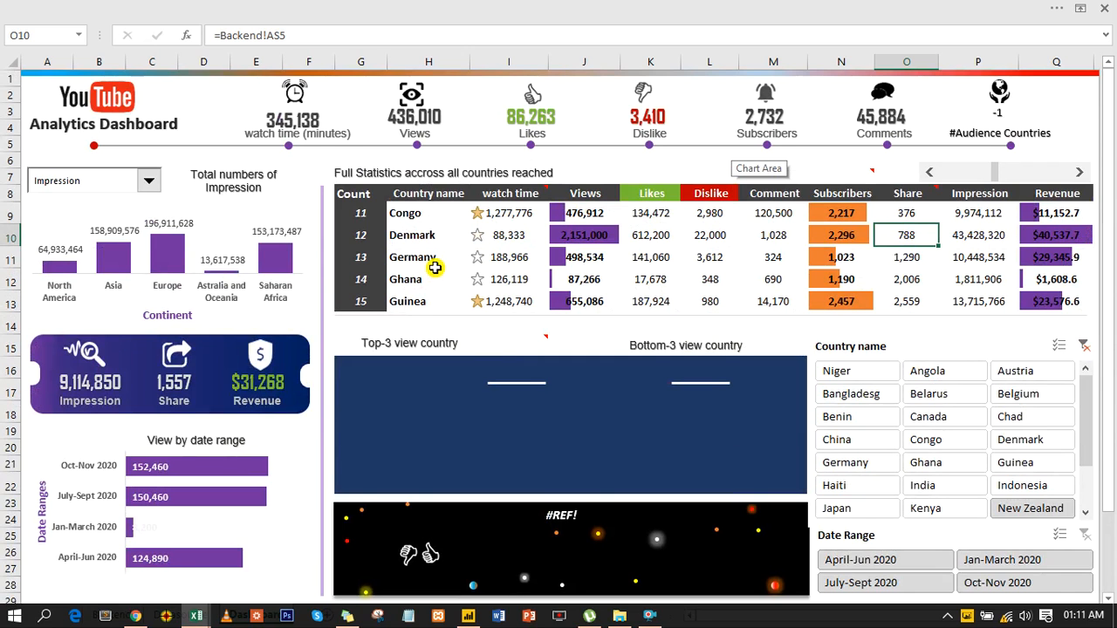
Bring back the ribbon tabs and sheet tabs, and open the Backend sheet
left_click(1080, 8)
left_click(977, 91)
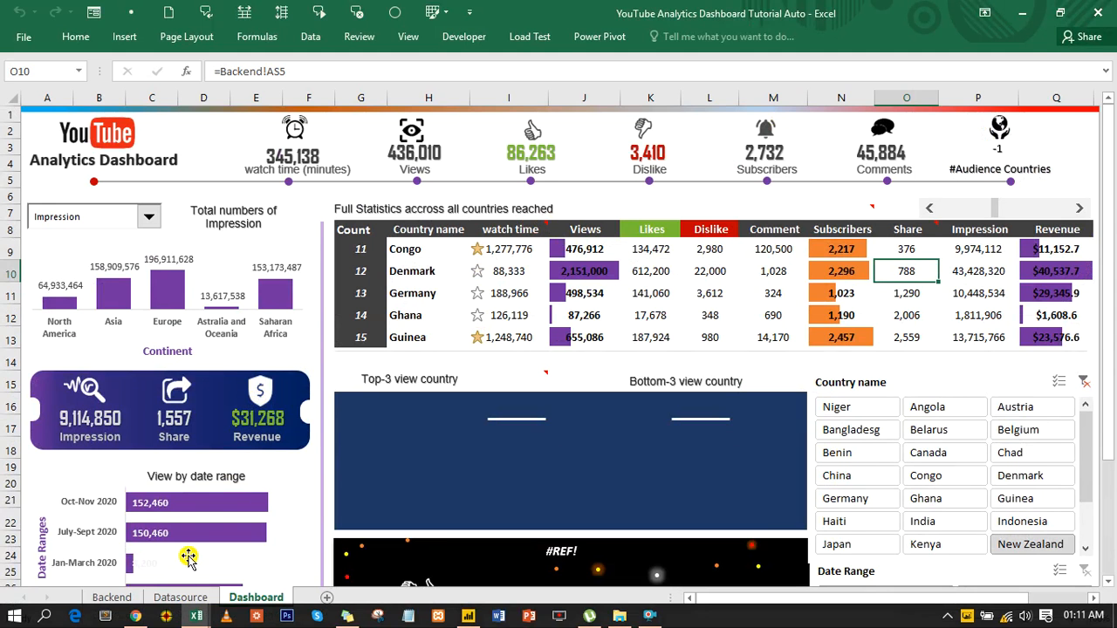
left_click(114, 597)
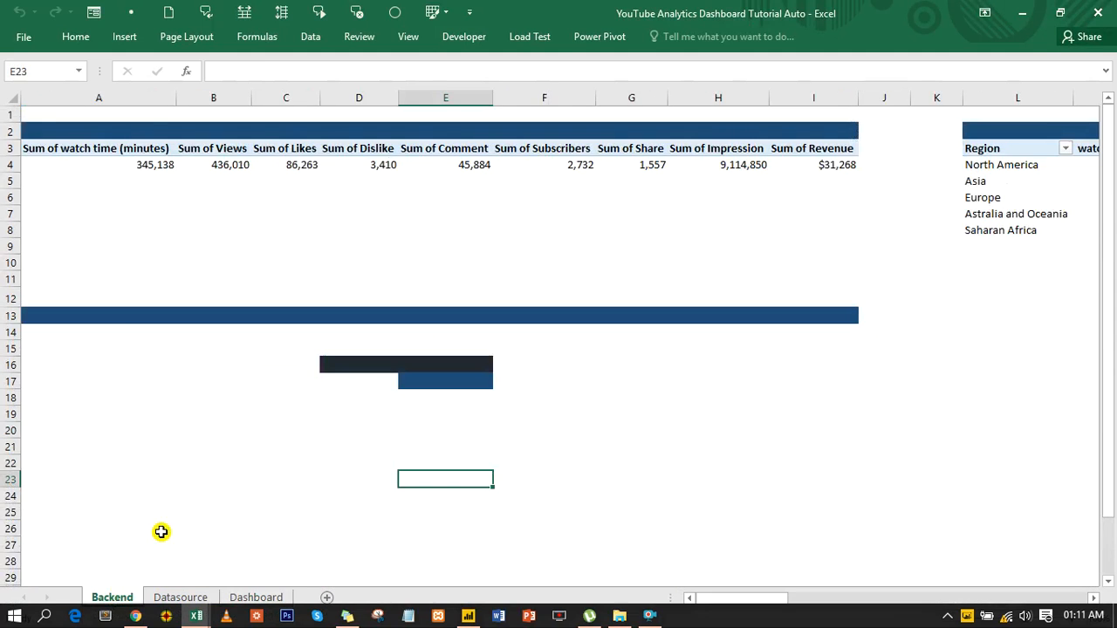
Enter the labels Likes/Dislike in cell D17 and Progress in cell D18 of the Backend sheet
left_click_drag(736, 599, 661, 606)
left_click(365, 384)
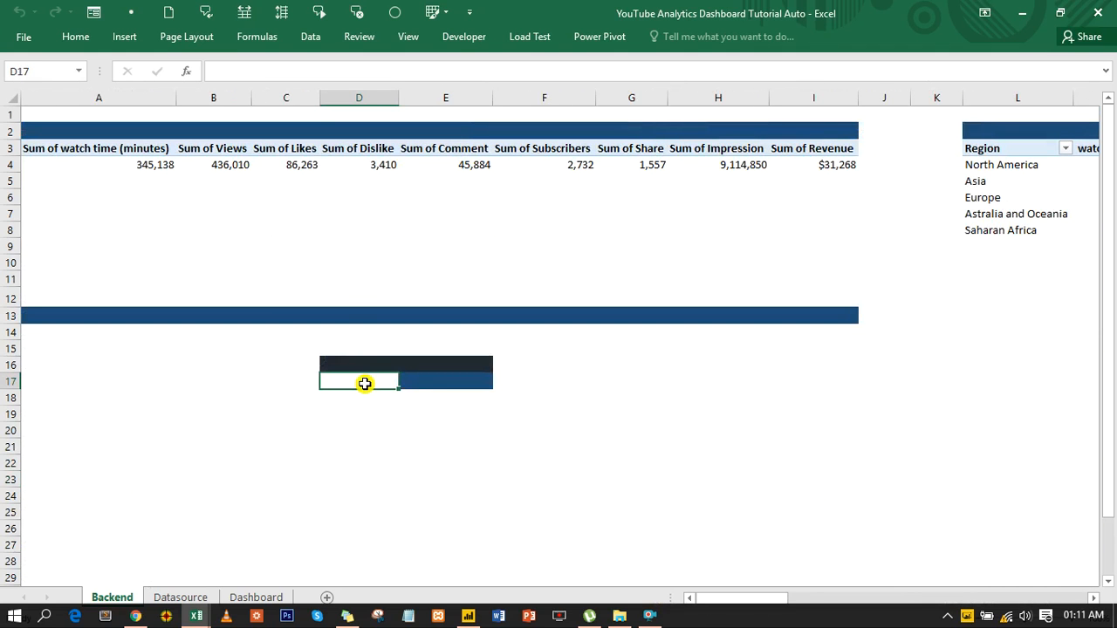
type("Likes/Dislike")
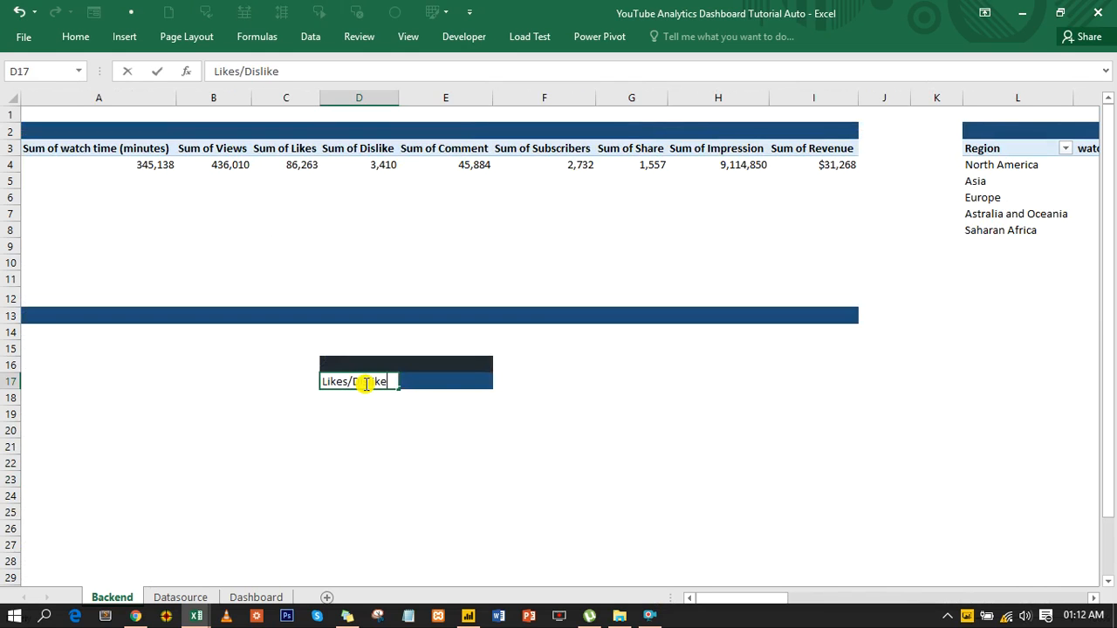
key("Return")
type("Progress")
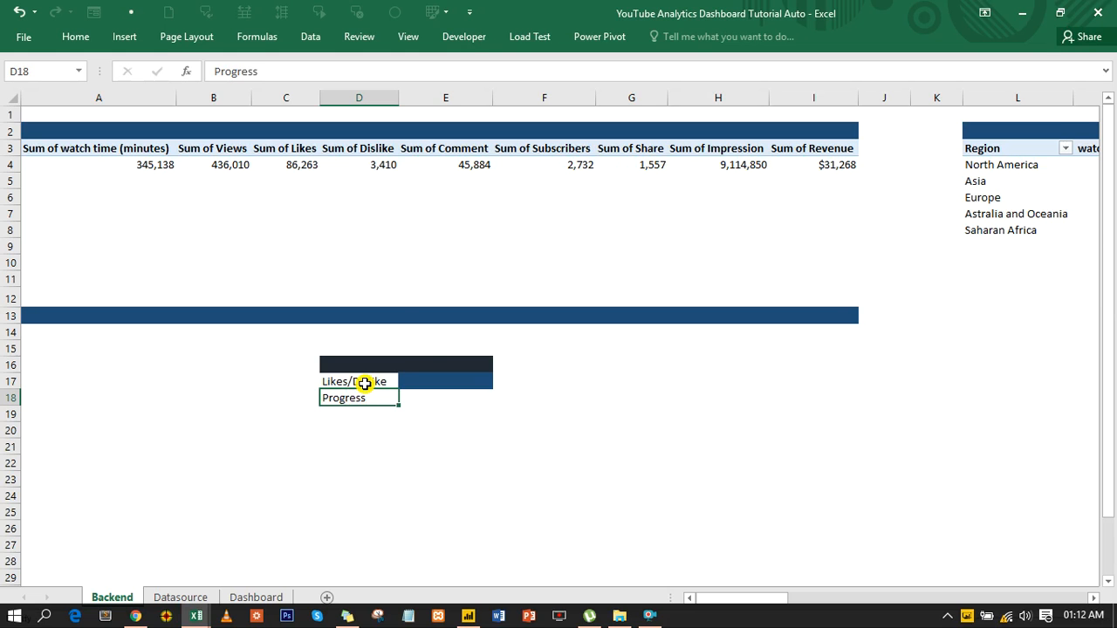
key("Return")
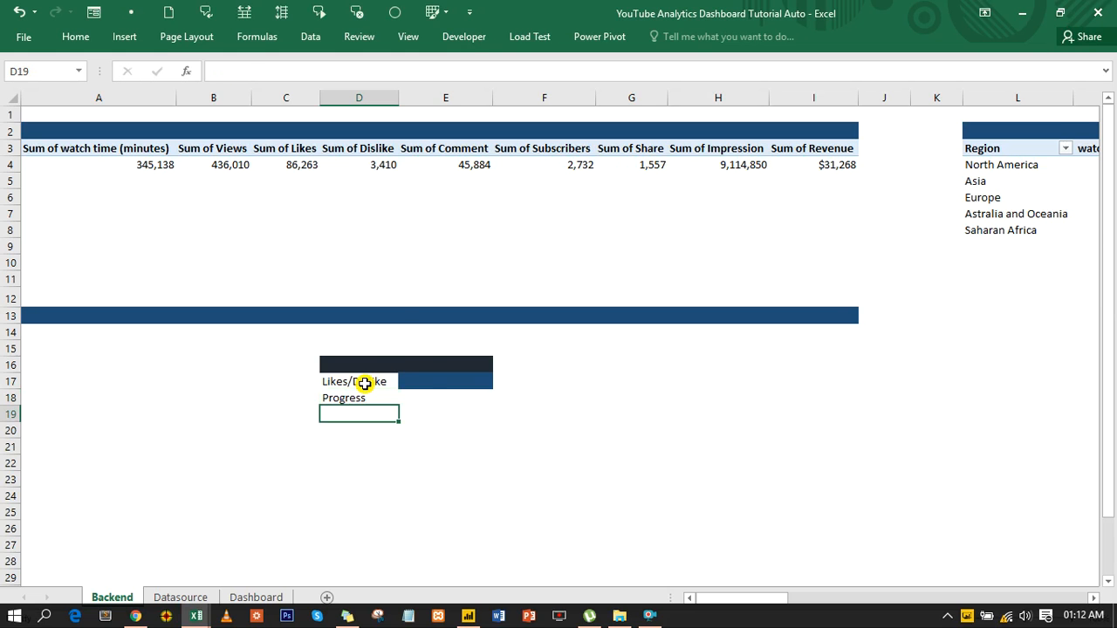
Enter the formula =(C4-D4)/C4 in cell E17 to calculate the Likes/Dislike percentage
left_click(423, 380)
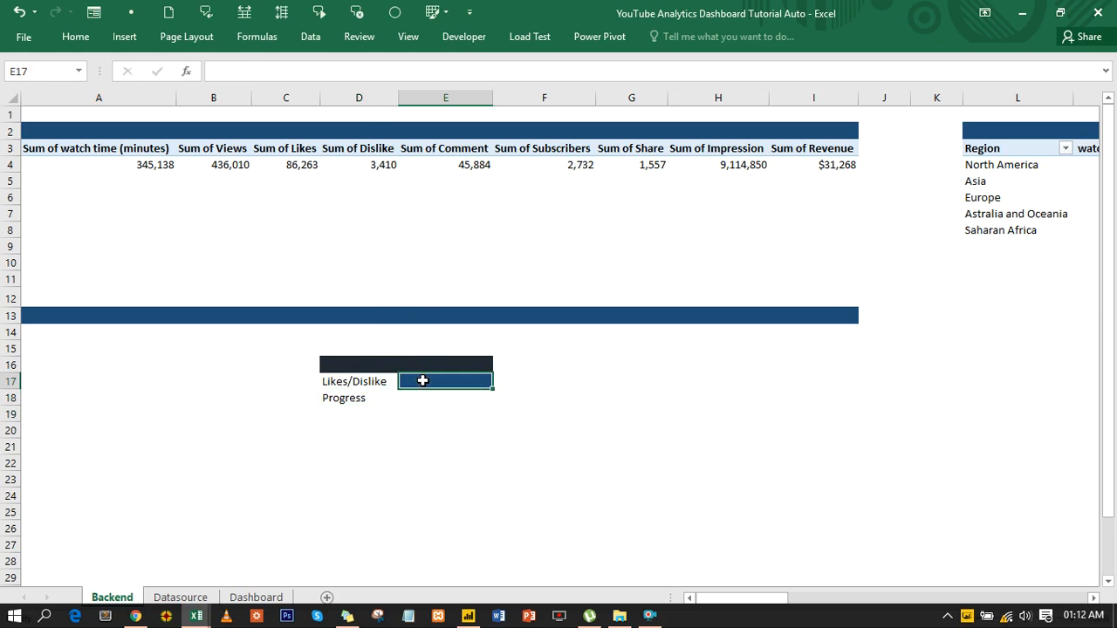
type("=(")
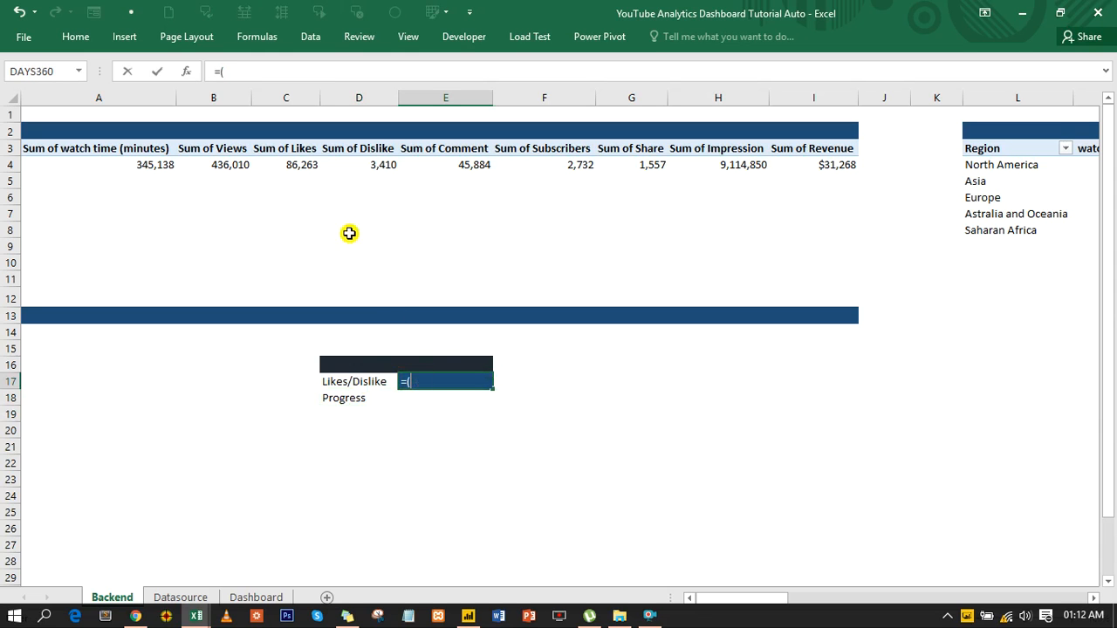
left_click(295, 165)
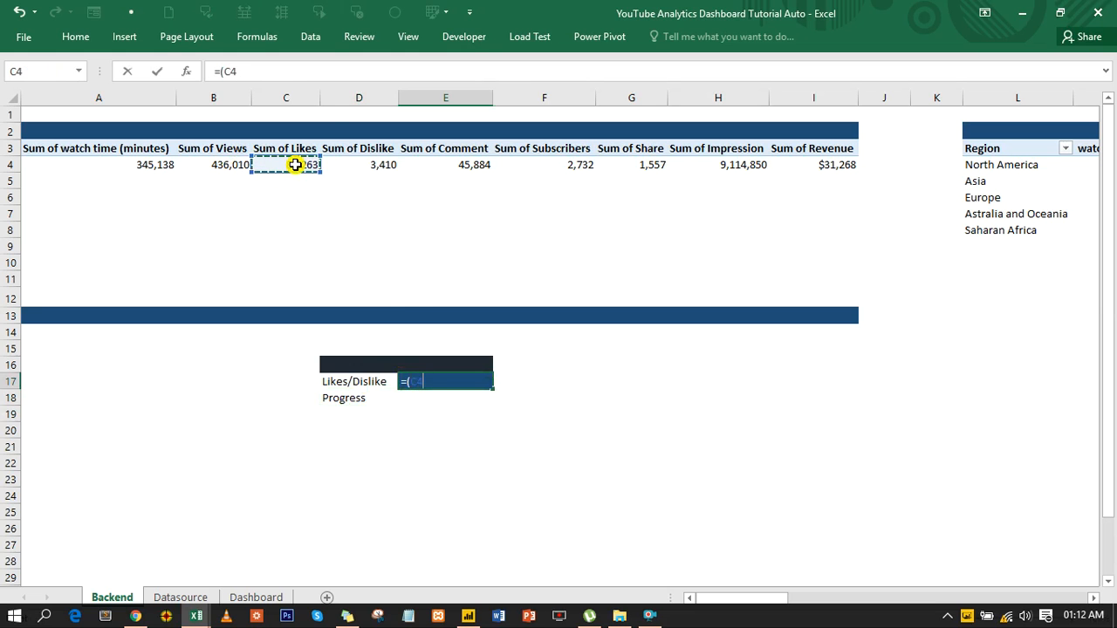
left_click(365, 163)
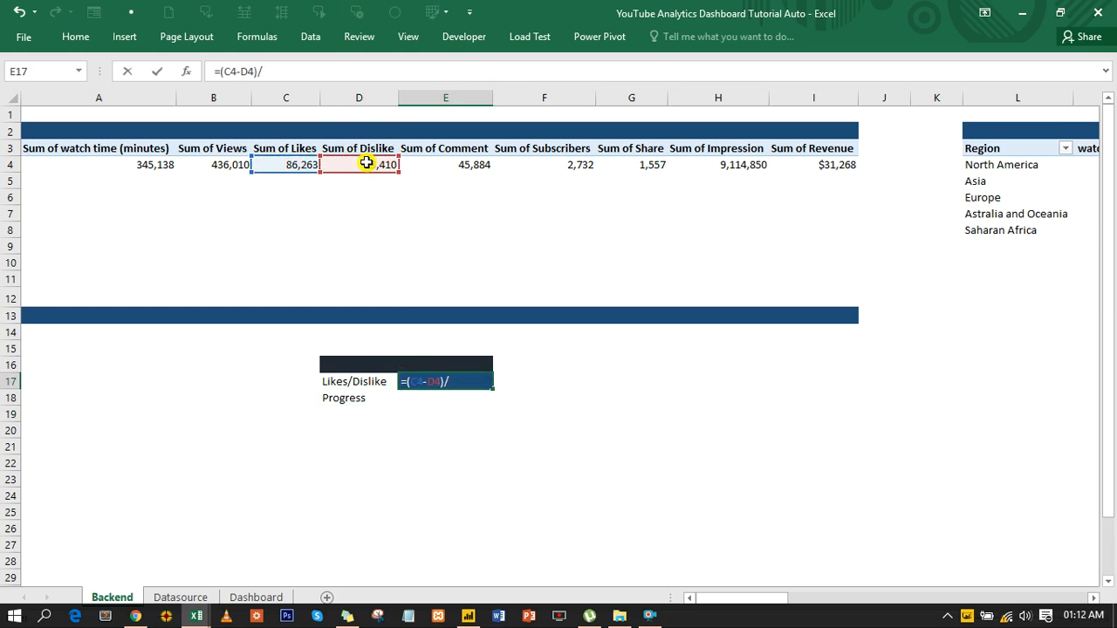
type(")/")
left_click(283, 163)
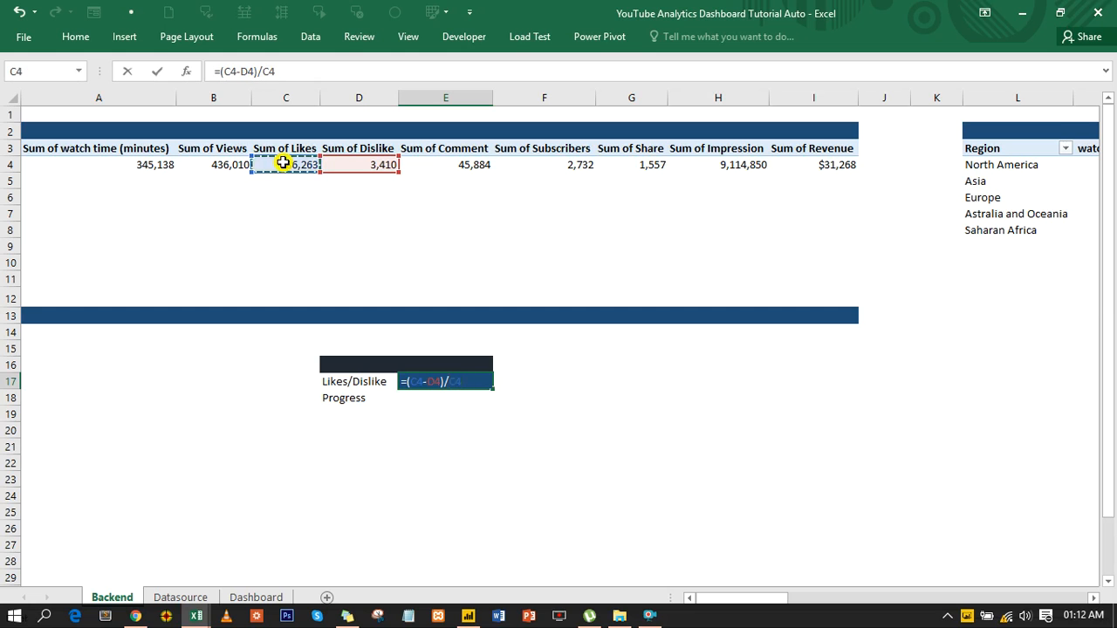
key("Return")
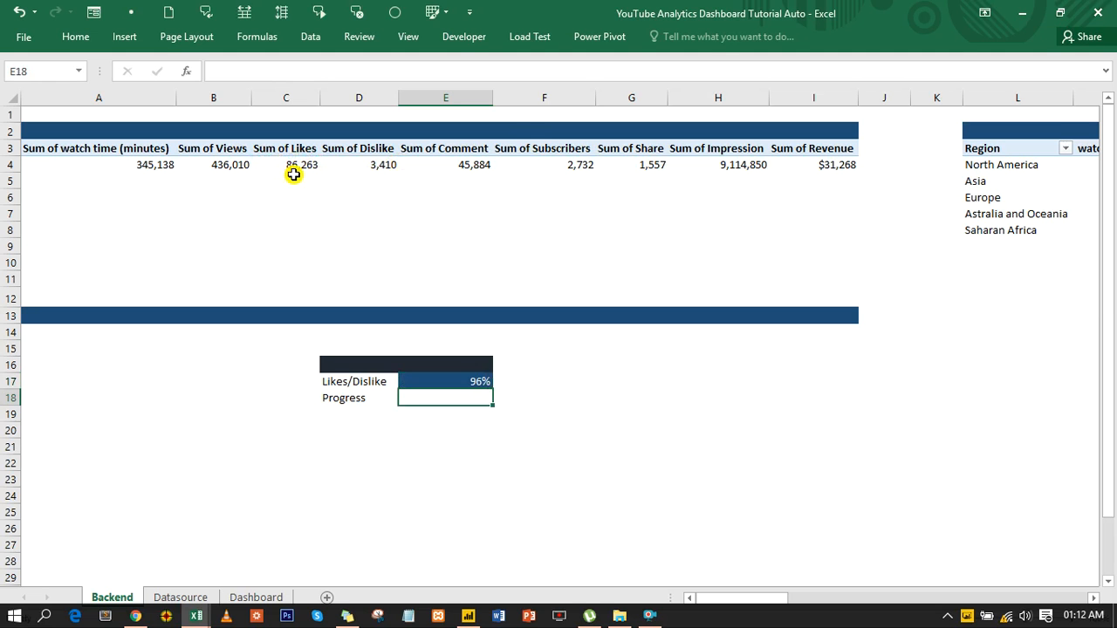
Enter 100% in cell E18 as the Progress value
left_click(379, 166)
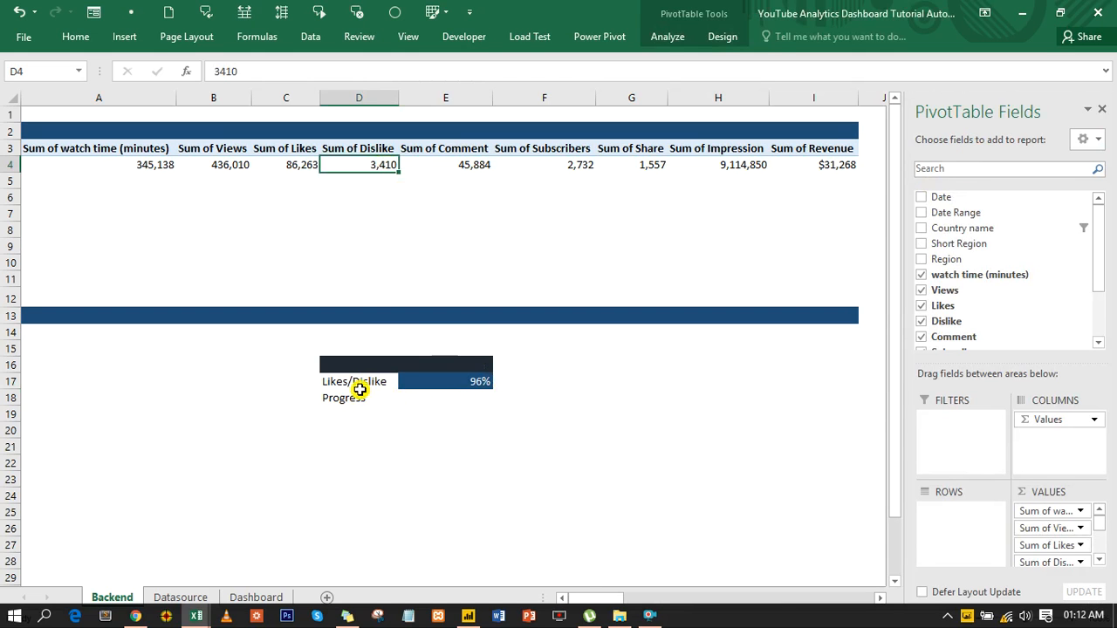
left_click(447, 399)
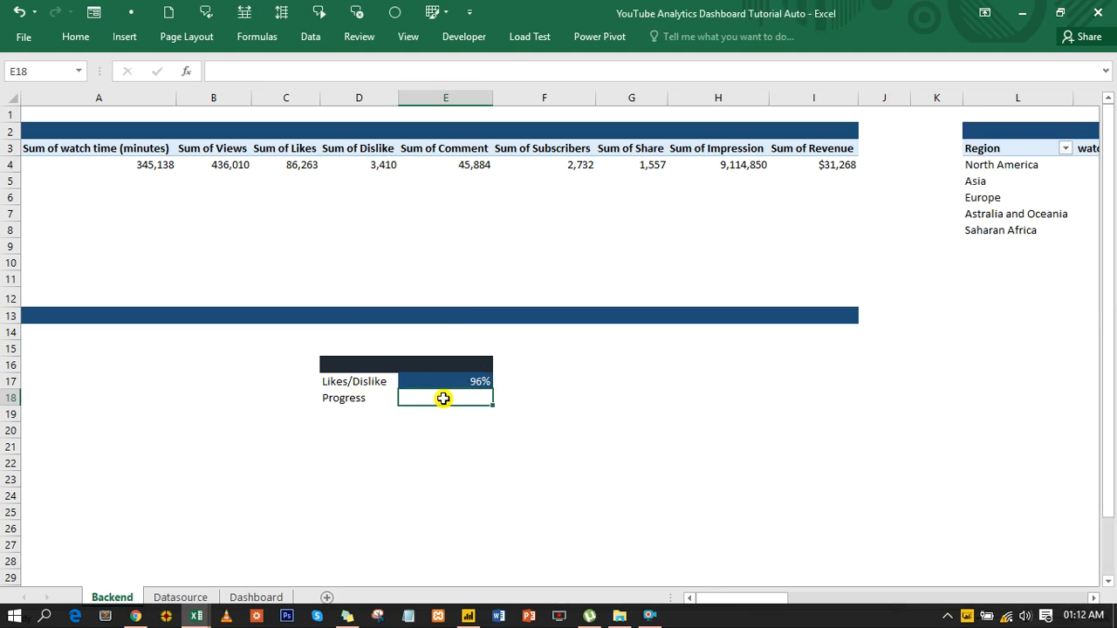
type("1")
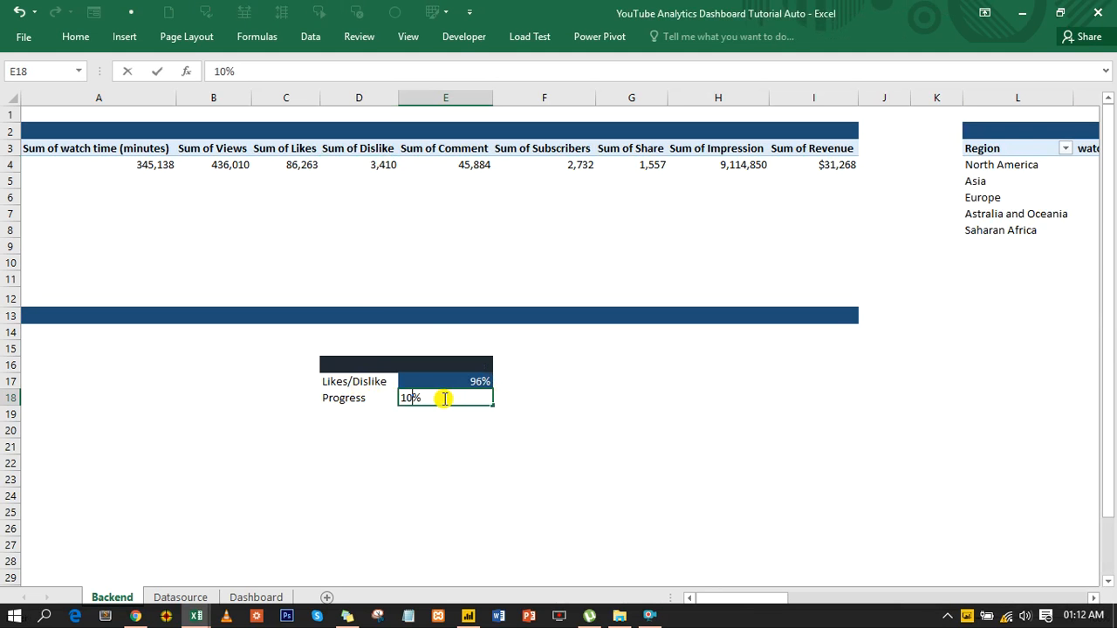
type("00")
key("Return")
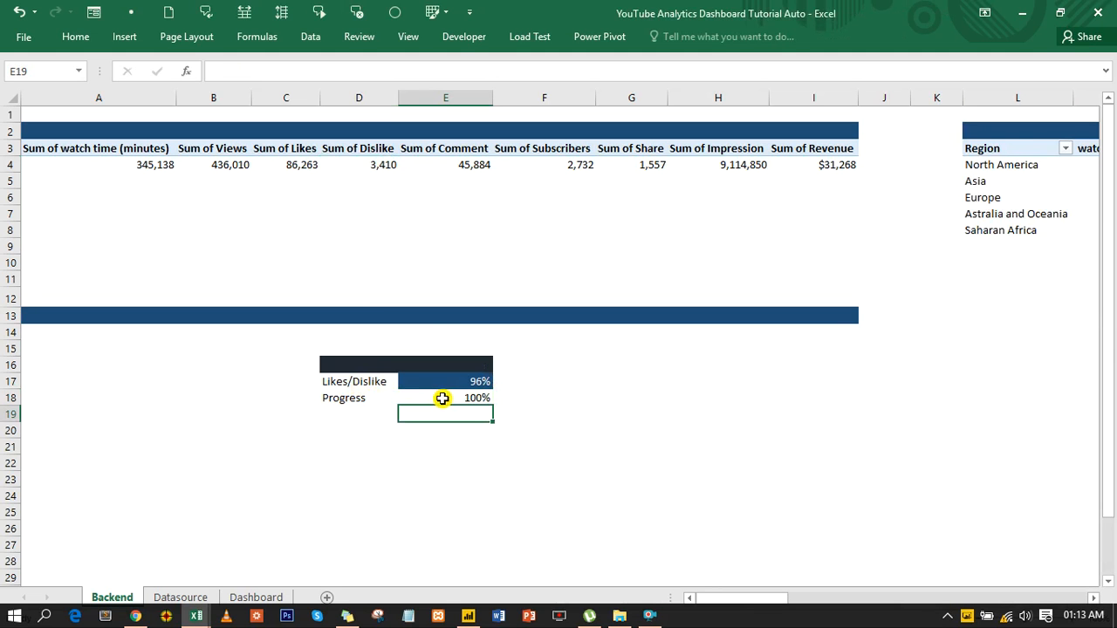
Insert a 2-D clustered bar chart from the Likes/Dislike and Progress data in D17:E18
left_click_drag(340, 382, 456, 392)
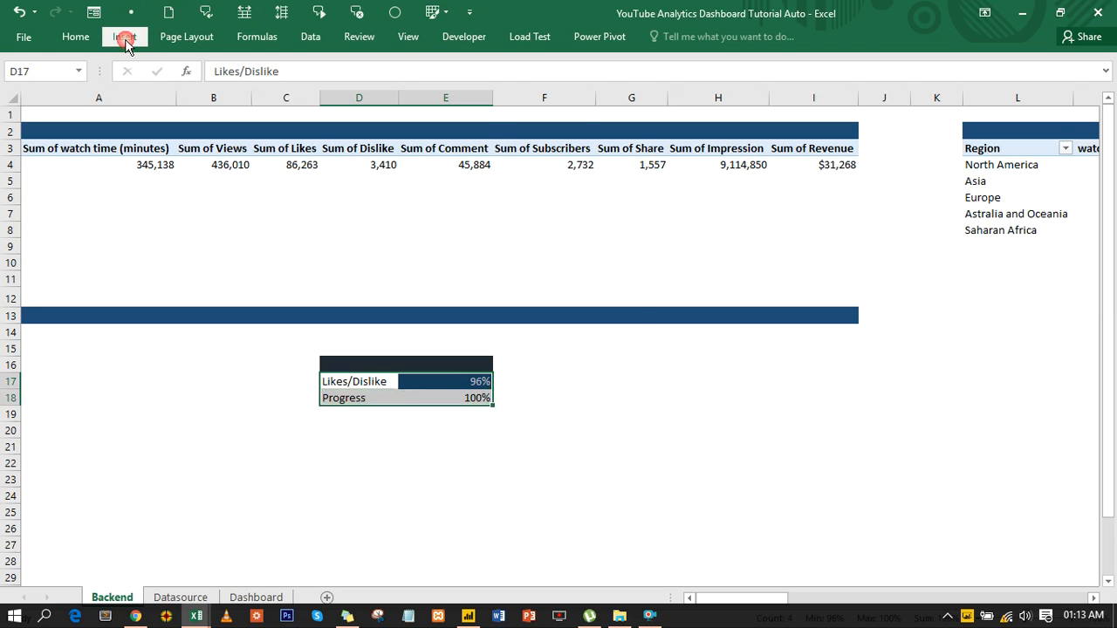
left_click(124, 36)
left_click(467, 58)
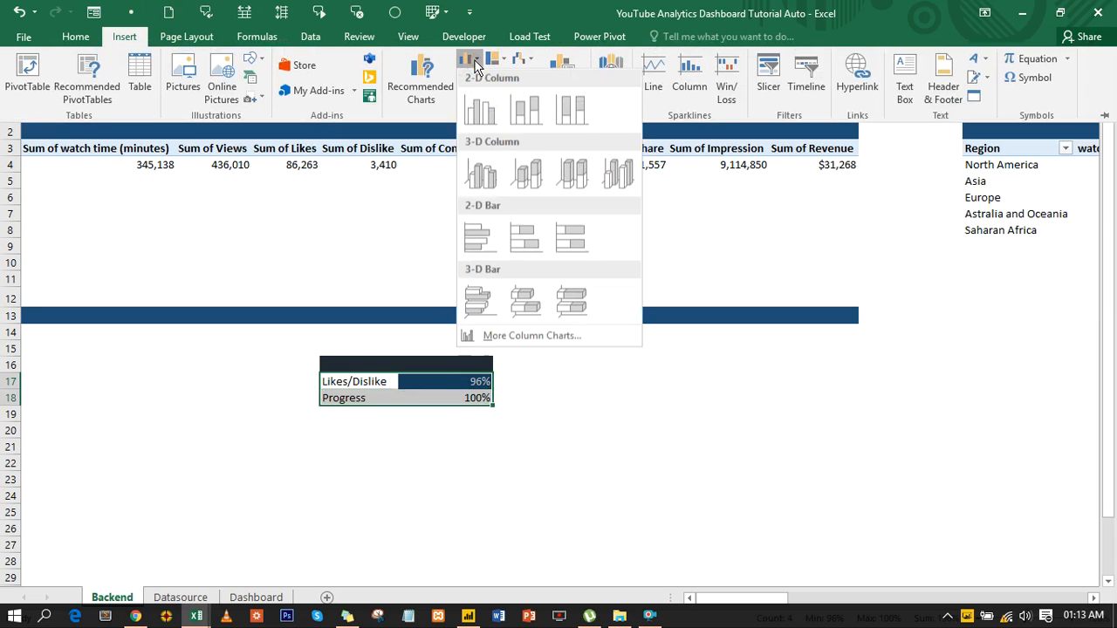
left_click(482, 238)
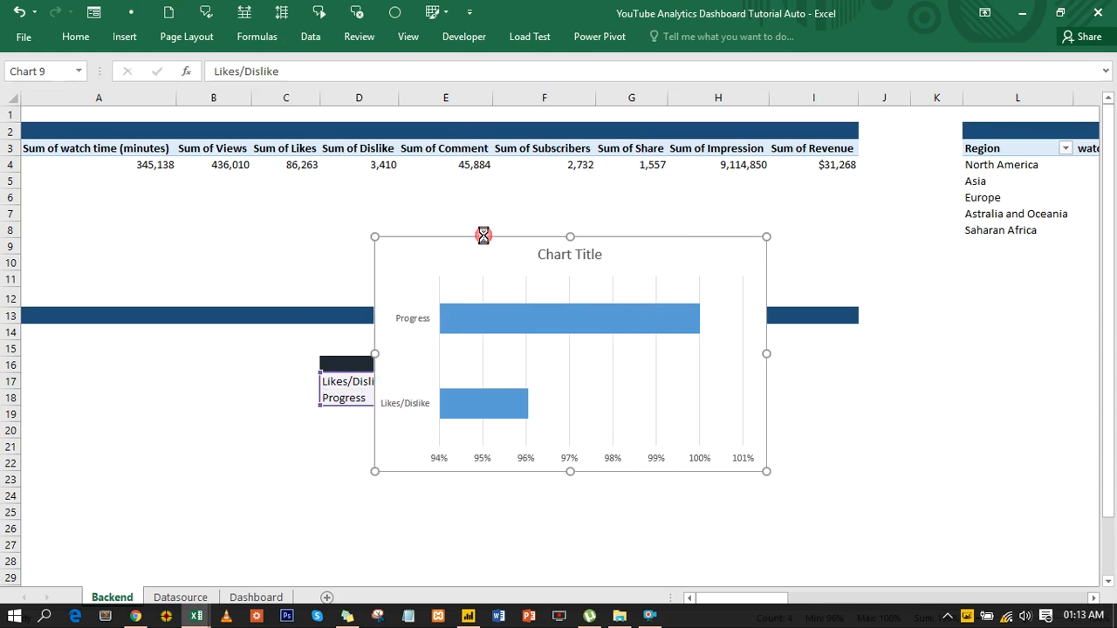
Delete the title, the category axis labels and the gridlines from the new bar chart
left_click(590, 258)
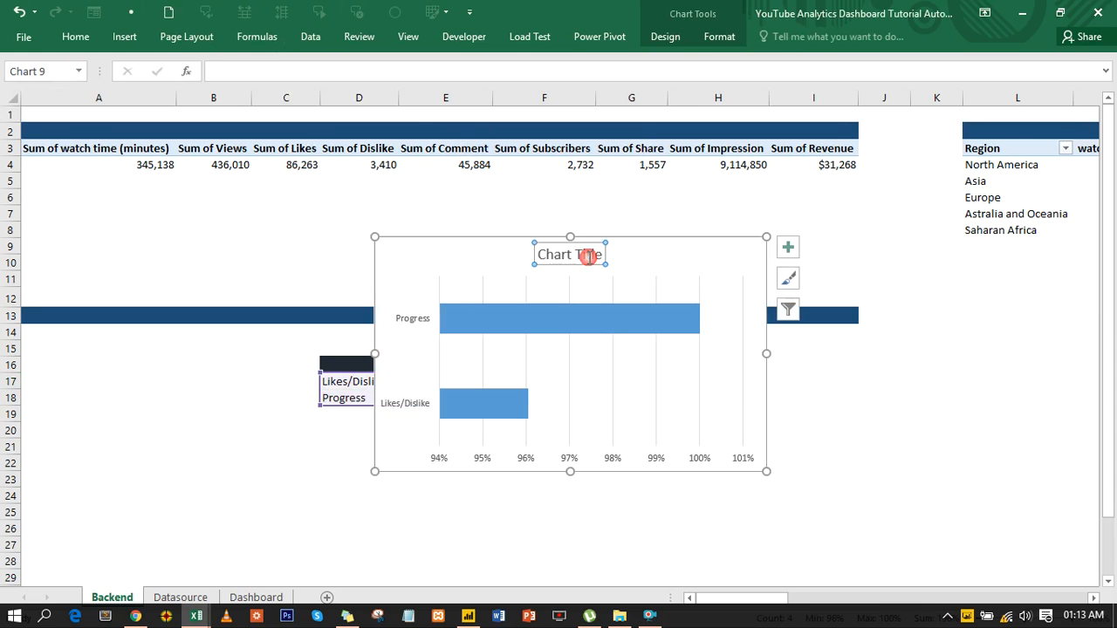
key("Delete")
left_click(411, 301)
key("Delete")
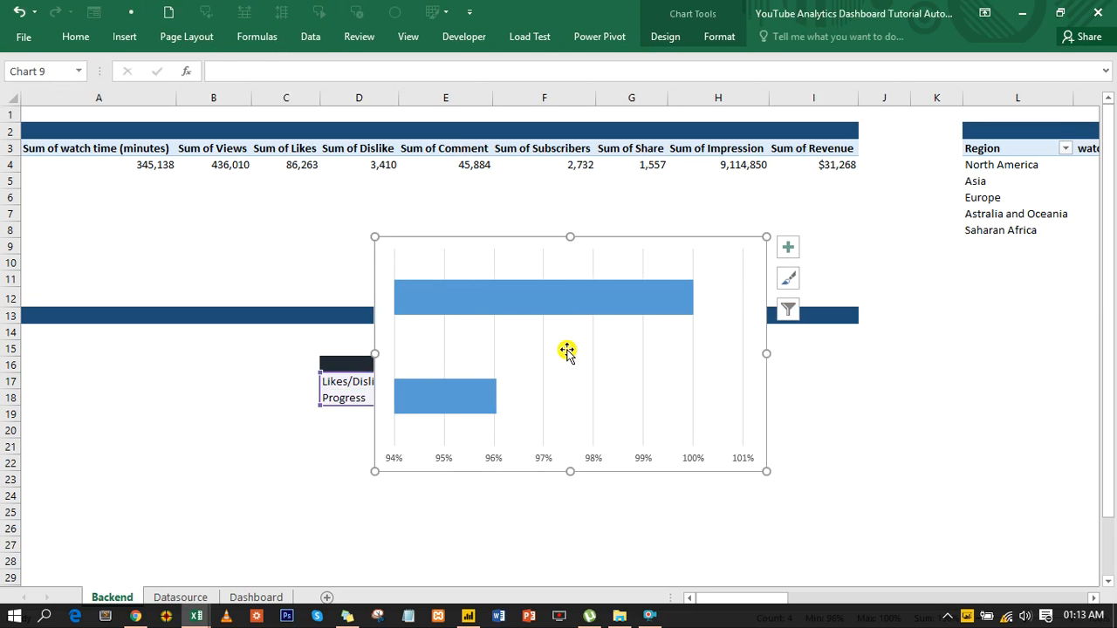
left_click(593, 352)
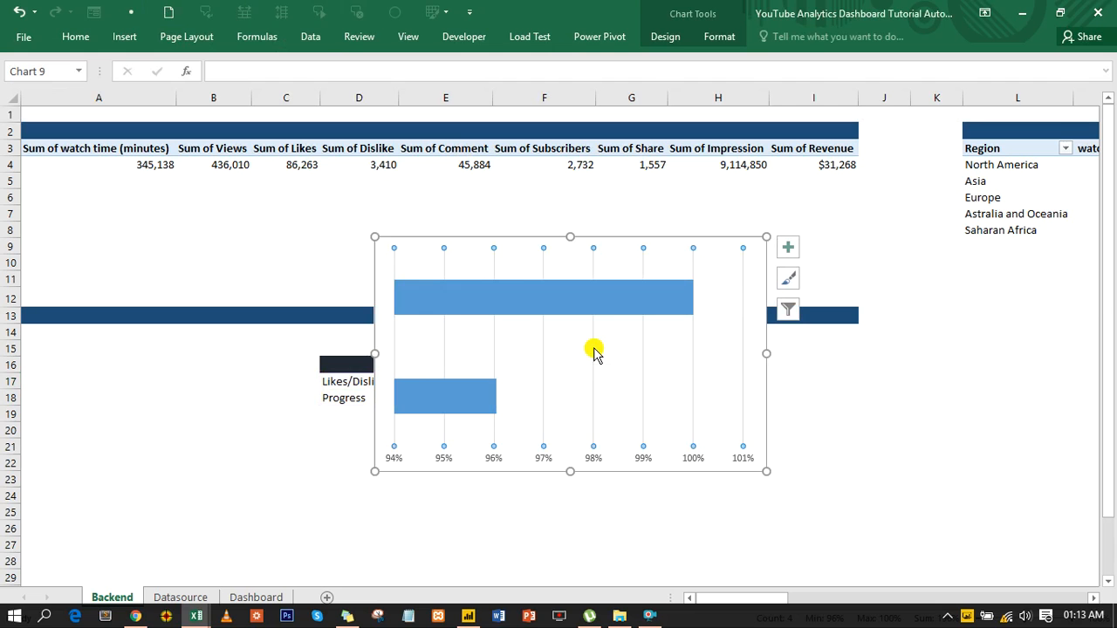
key("Delete")
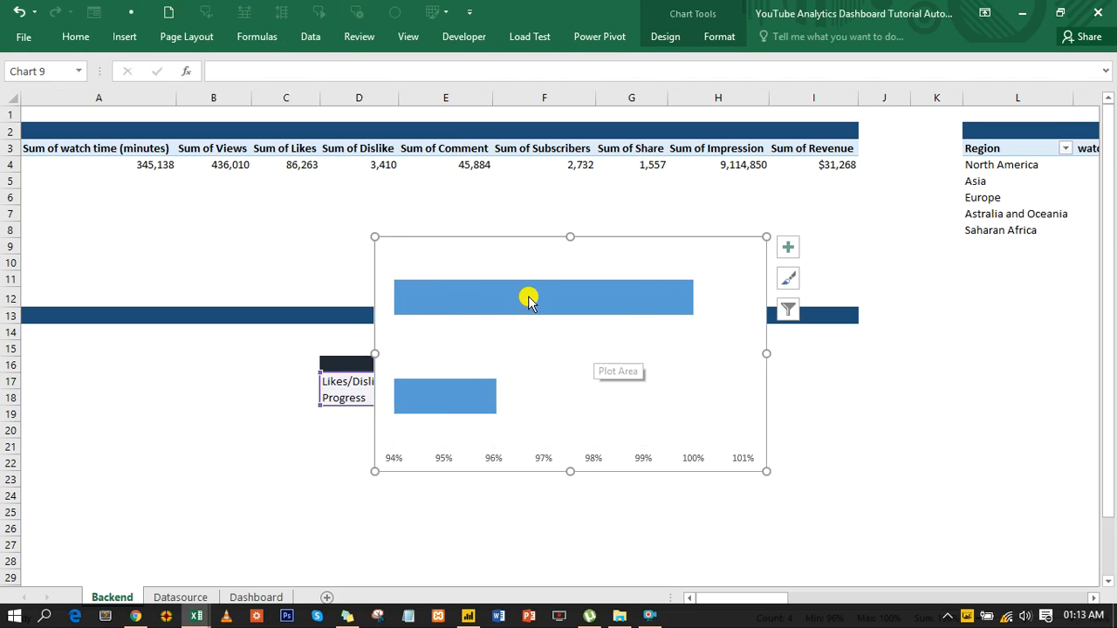
Switch the chart's rows and columns in its data source so Likes/Dislike and Progress become separate series
left_click(528, 301)
right_click(529, 300)
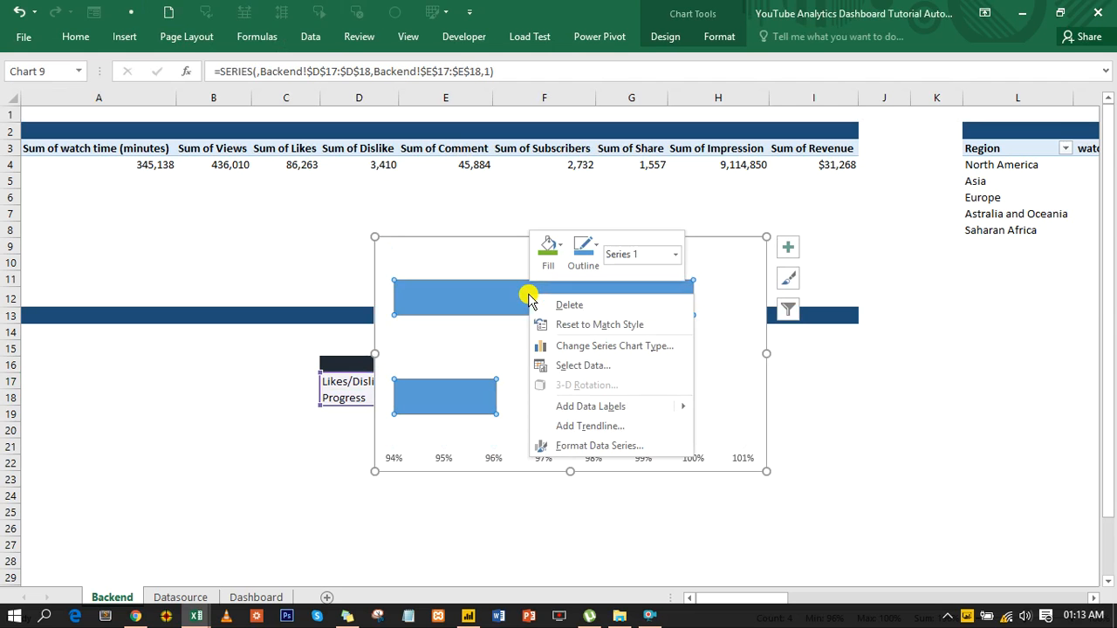
left_click(580, 368)
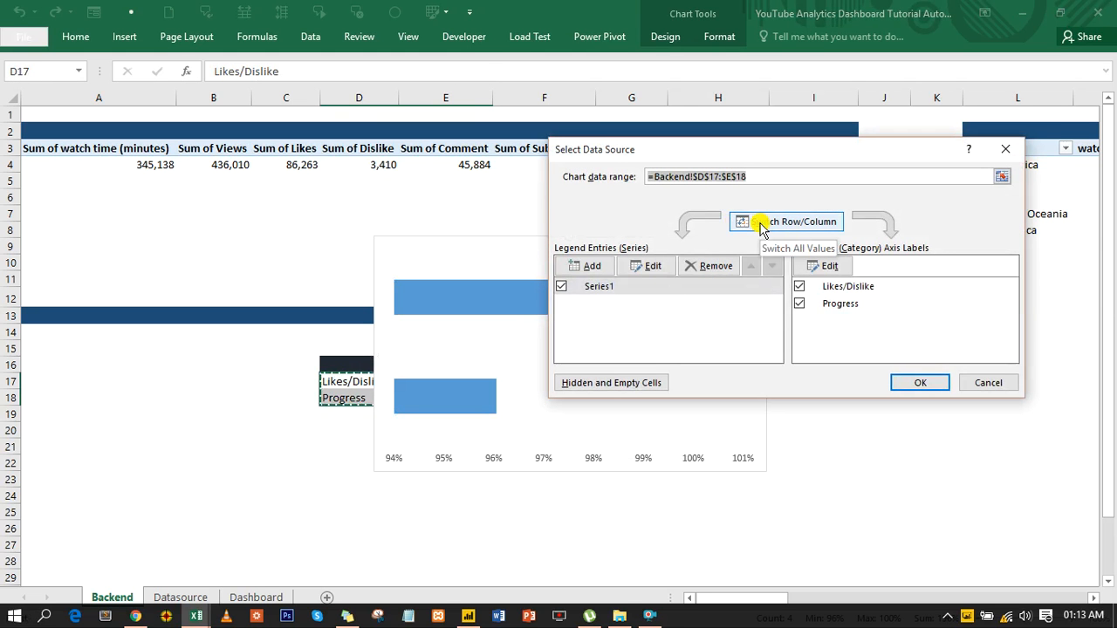
left_click(761, 225)
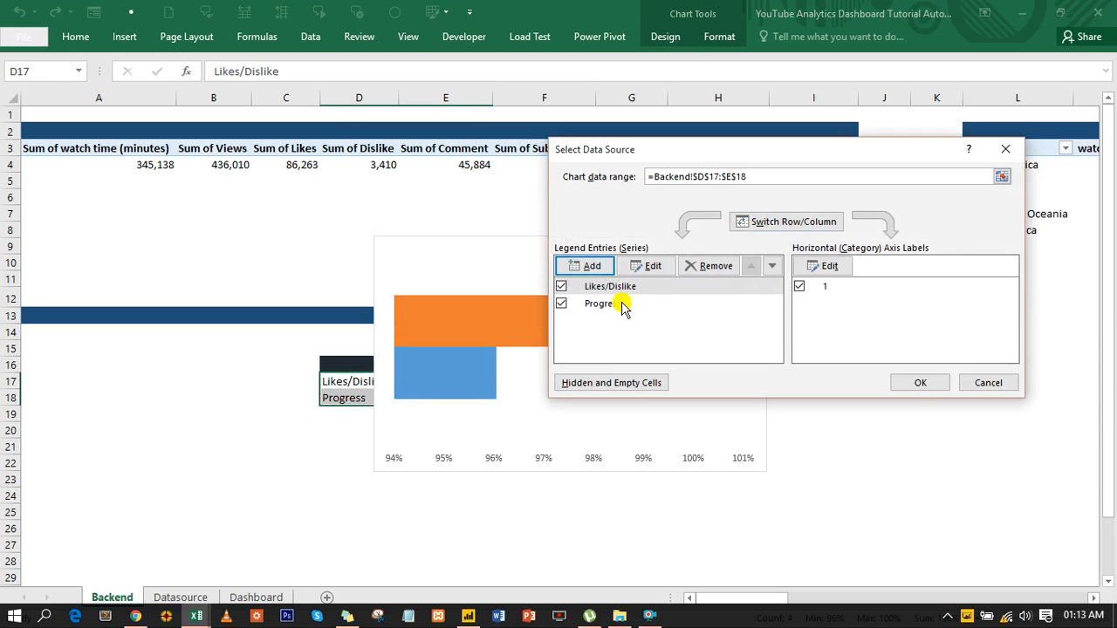
left_click(919, 383)
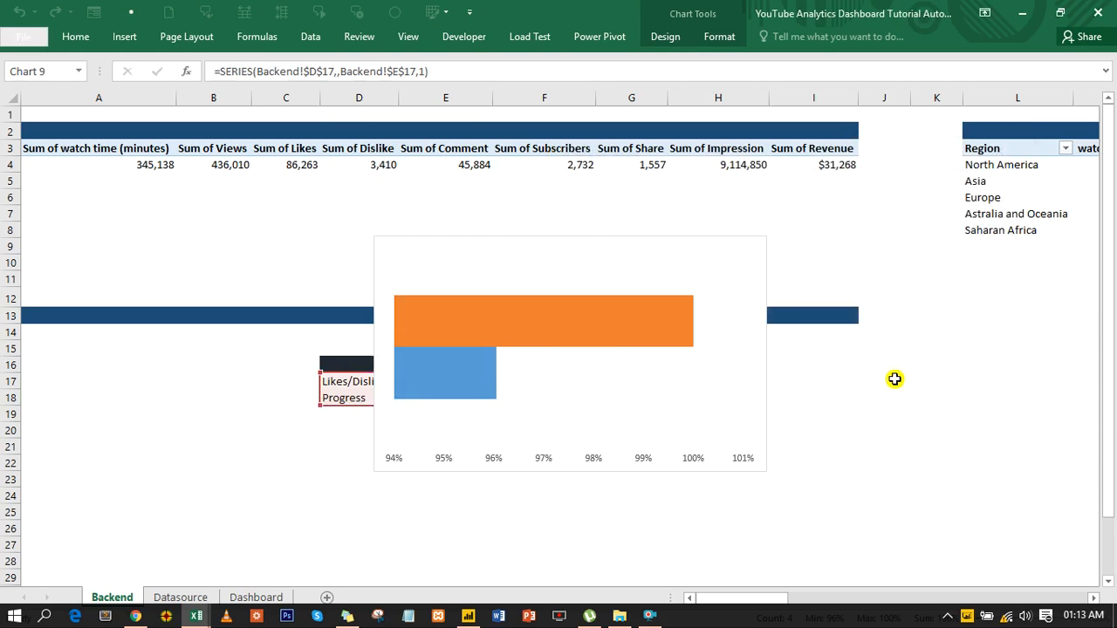
Set the bar chart's series overlap to 100% and its gap width to 0%
left_click(533, 322)
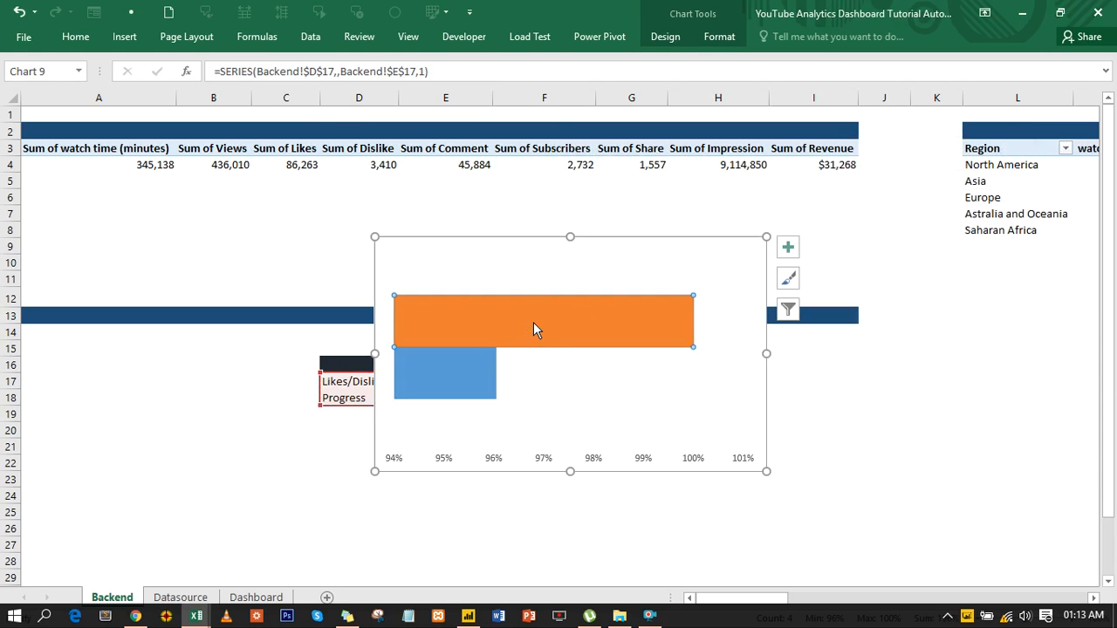
key("ctrl+1")
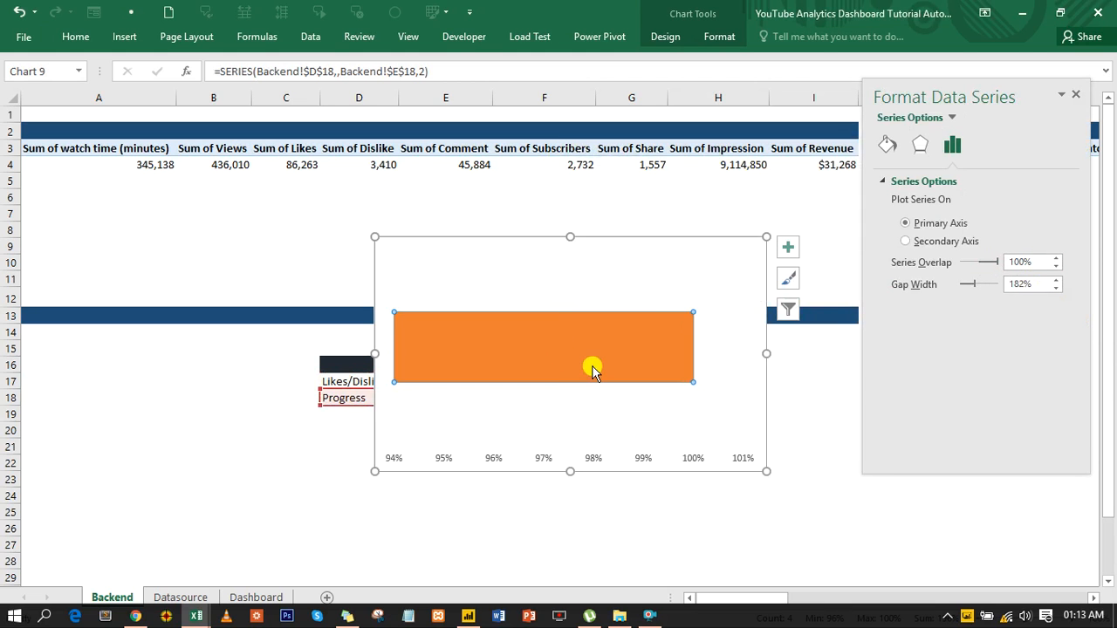
left_click_drag(970, 286, 923, 297)
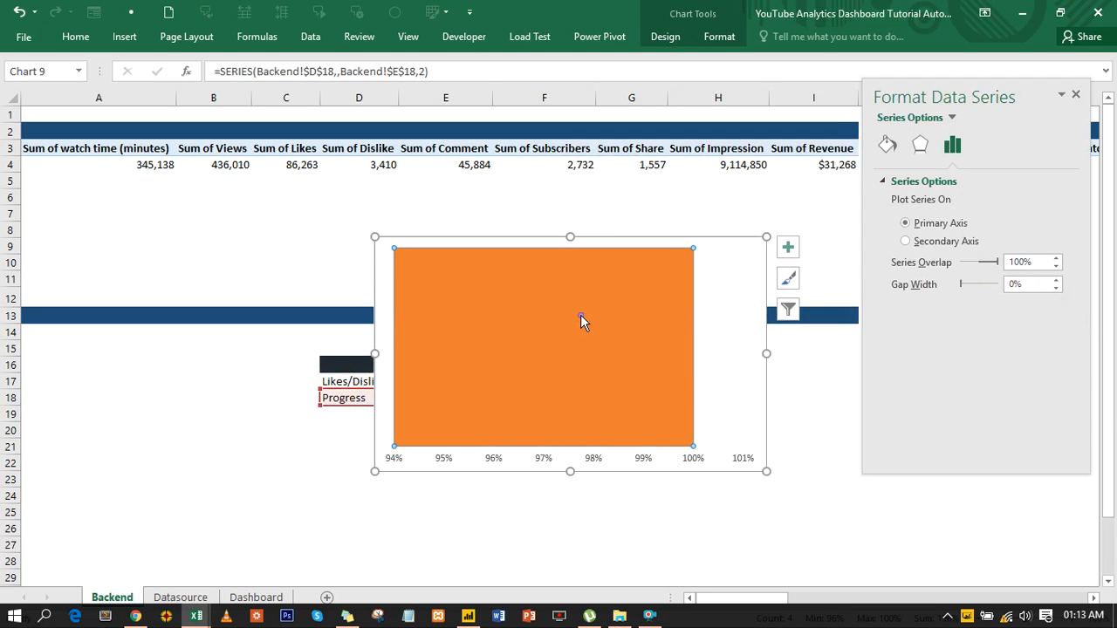
Reorder the chart's data series so Likes/Dislike comes after Progress
right_click(581, 314)
left_click(642, 388)
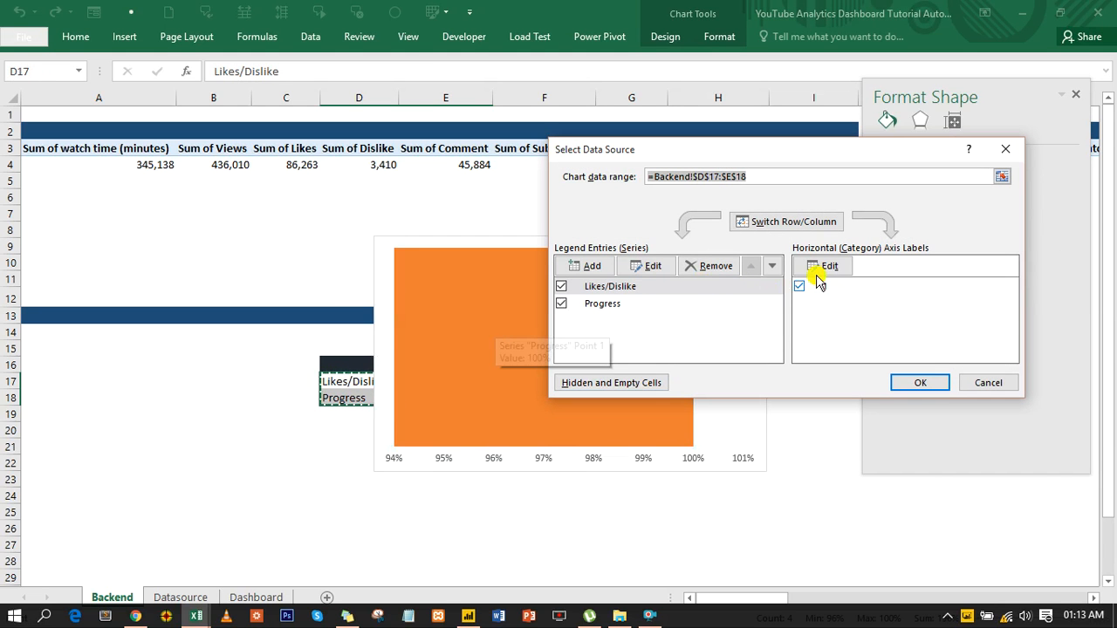
left_click(773, 266)
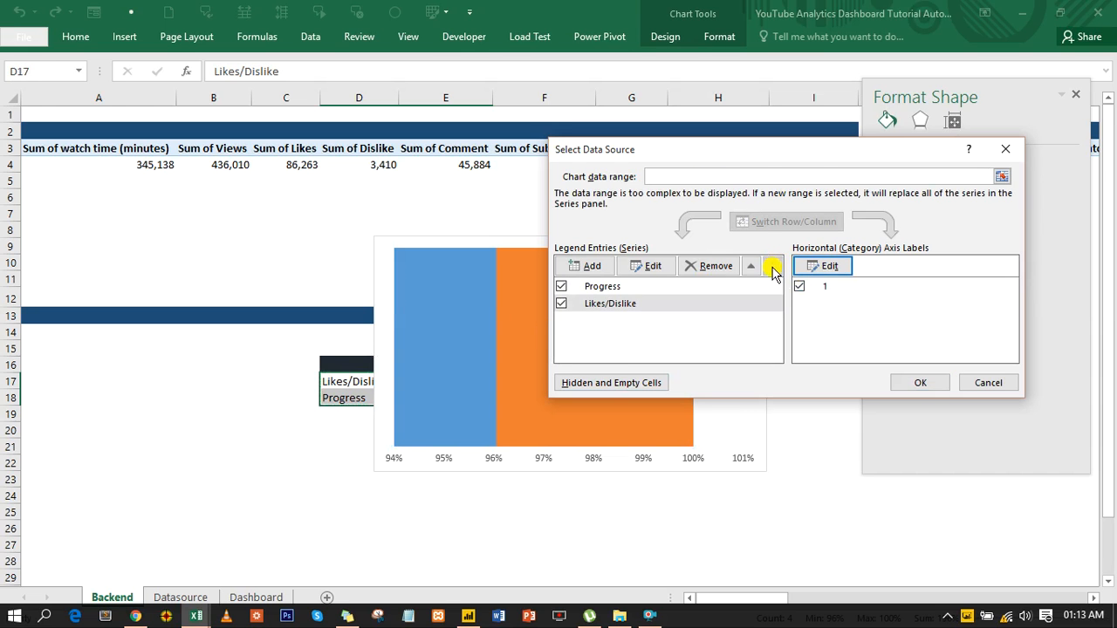
left_click(920, 382)
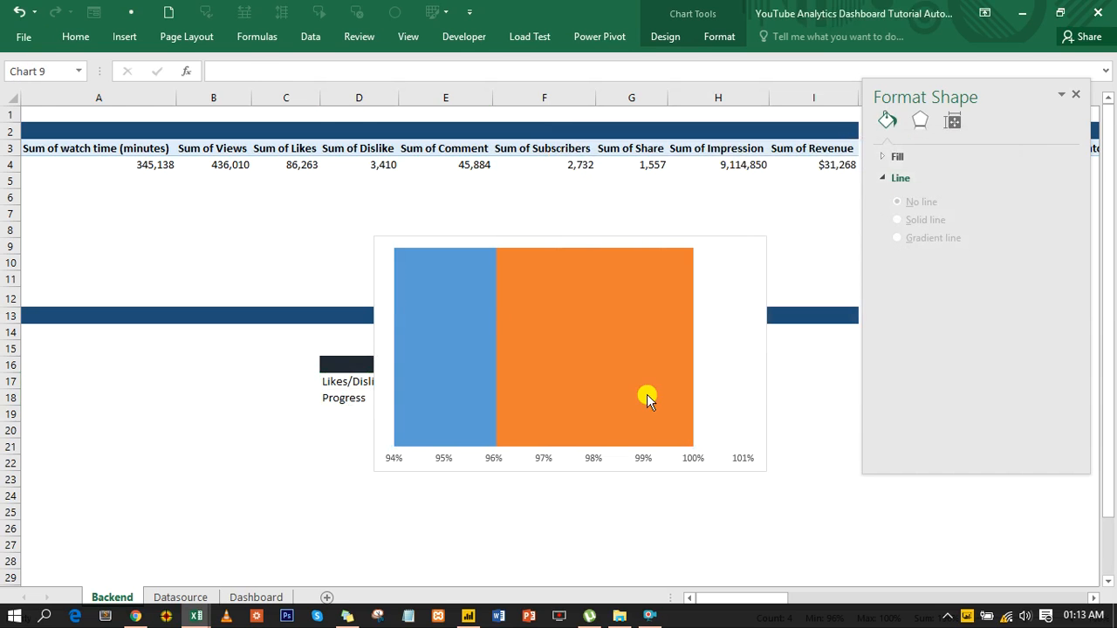
Set the bounds of the chart's percentage axis to a minimum of 0 and a maximum of 1
left_click(381, 465)
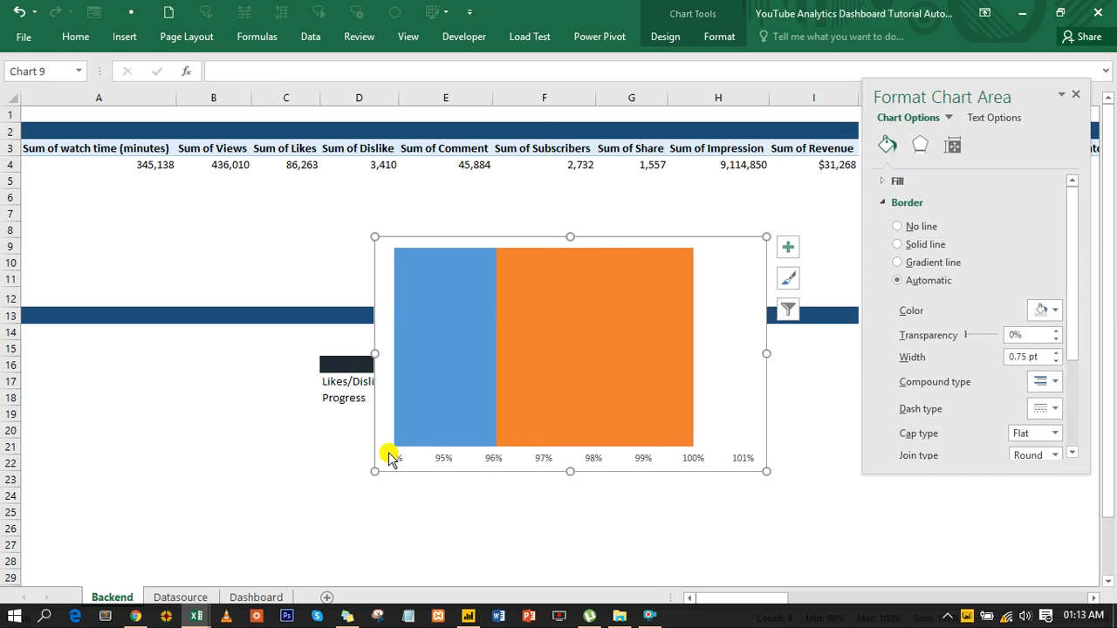
left_click(741, 461)
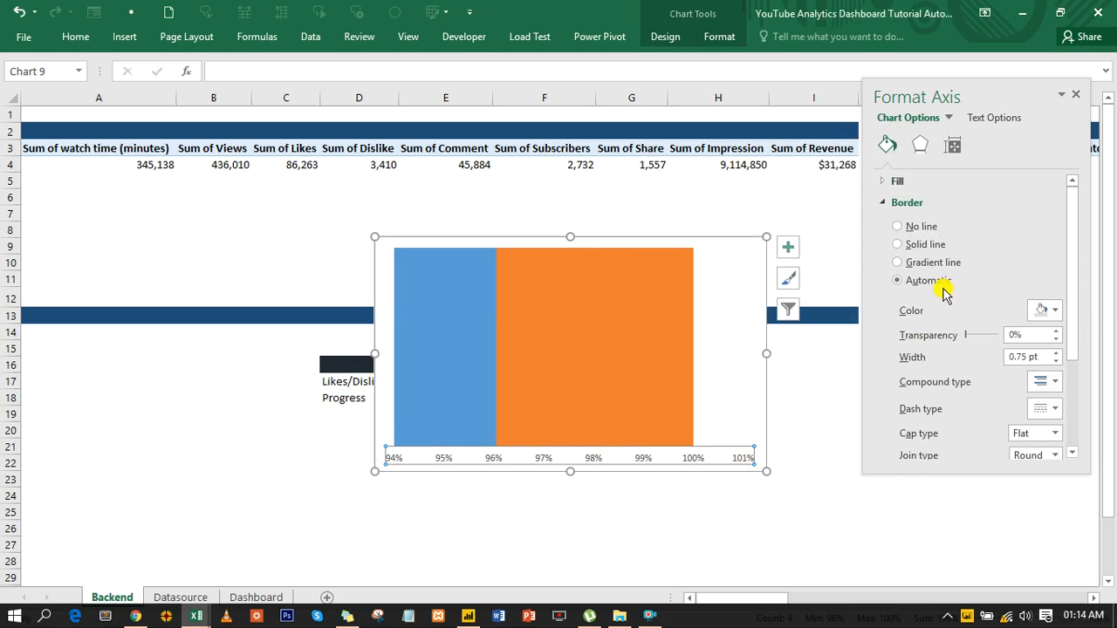
left_click(984, 145)
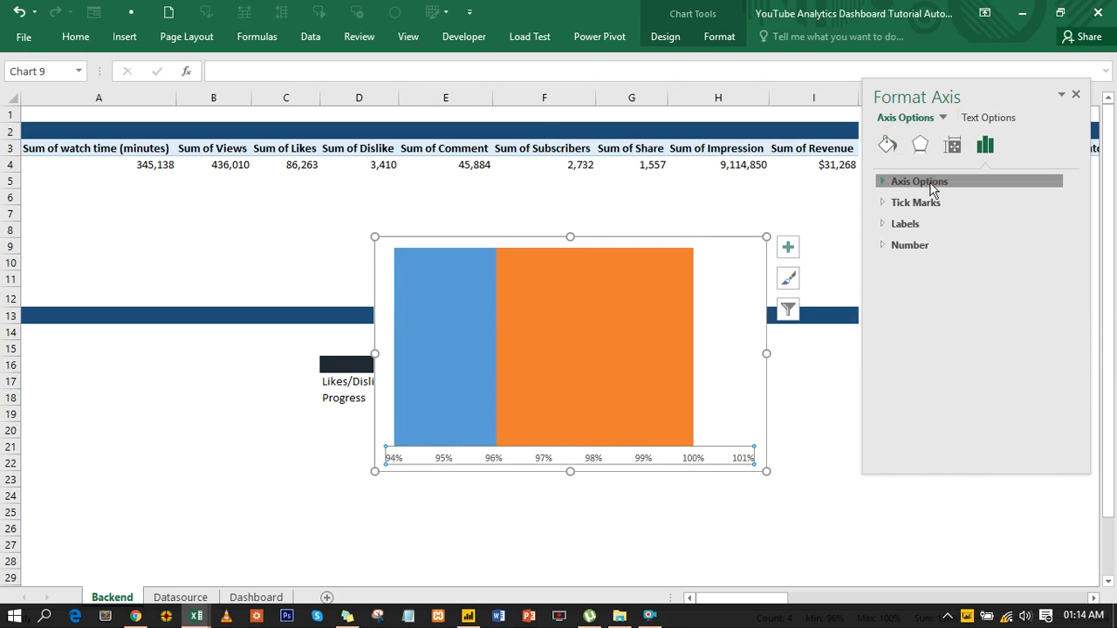
left_click(934, 185)
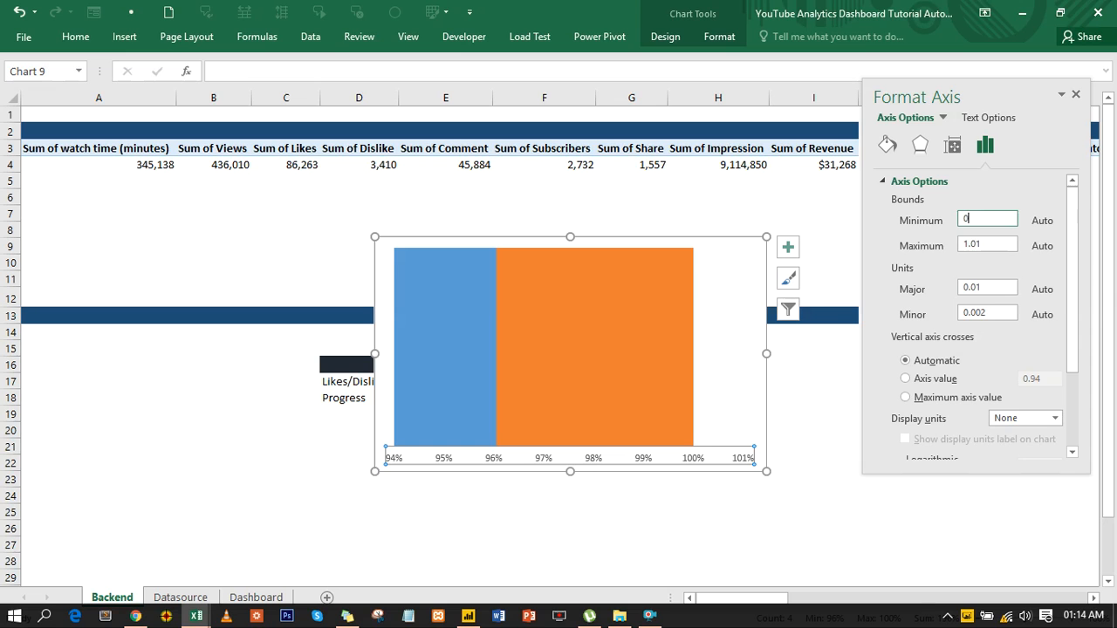
left_click(984, 244)
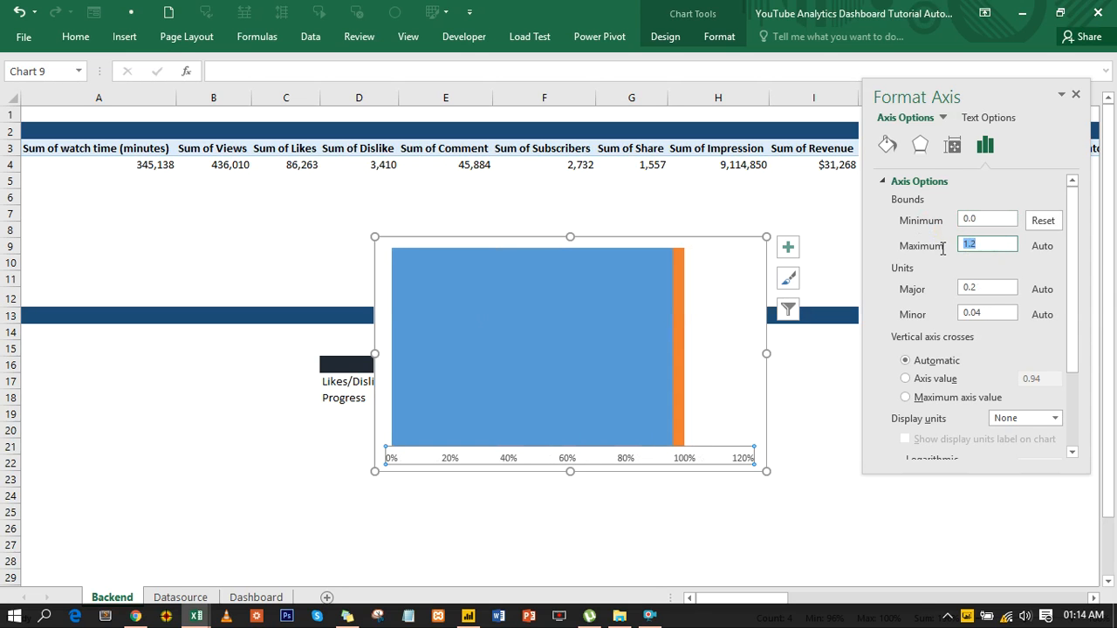
key("BackSpace")
type("1")
key("Return")
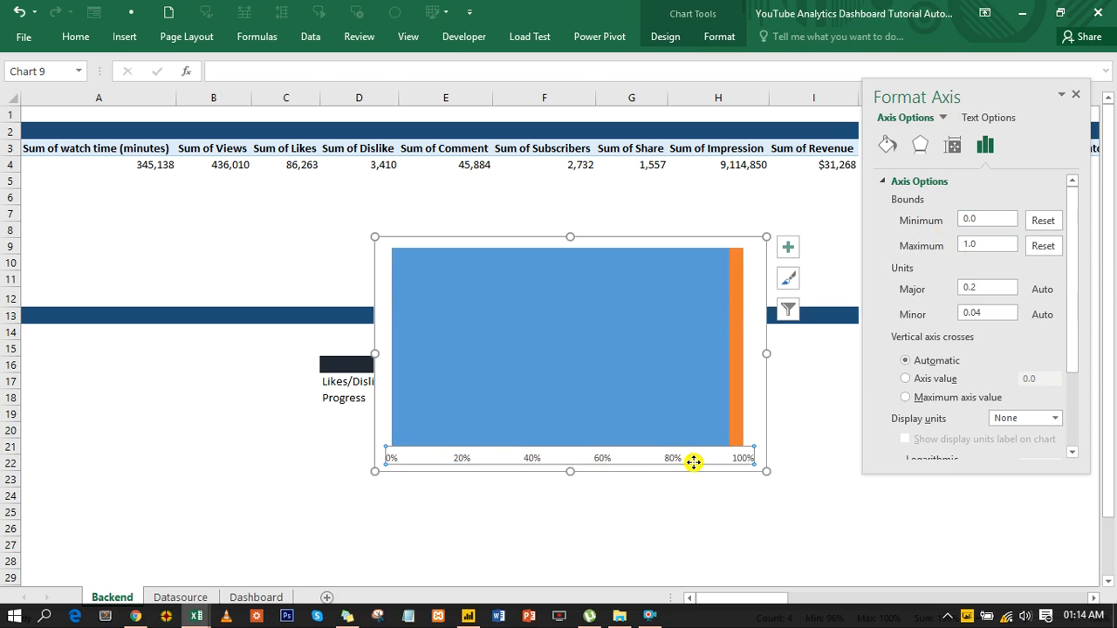
Delete the chart's percentage axis, and place the chart at a reduced height above the Likes/Dislike table
key("Delete")
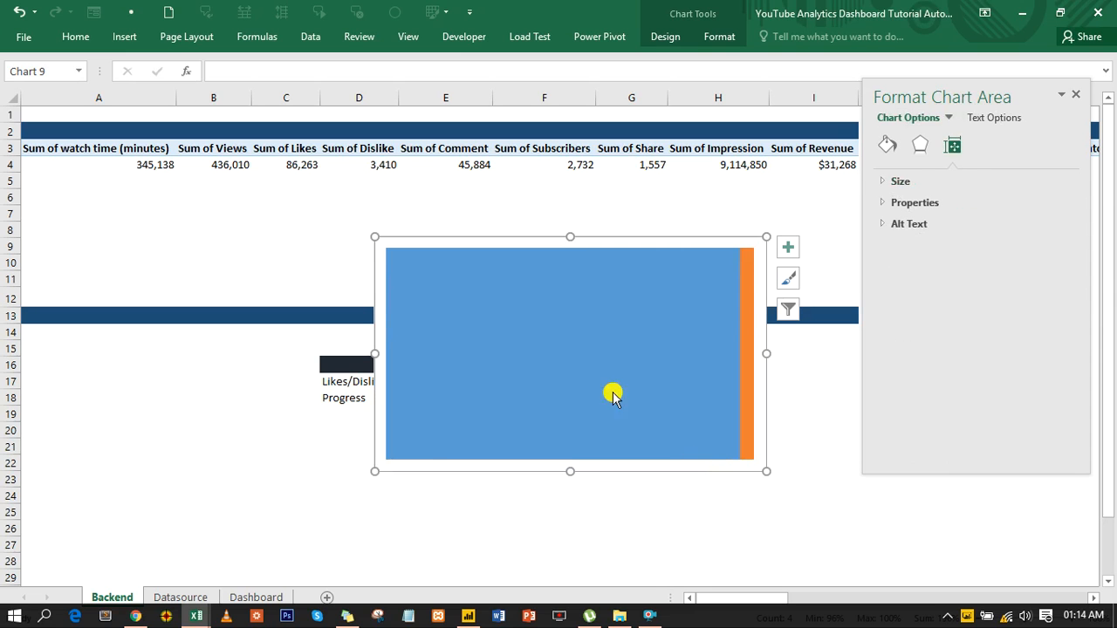
left_click_drag(568, 235, 486, 138)
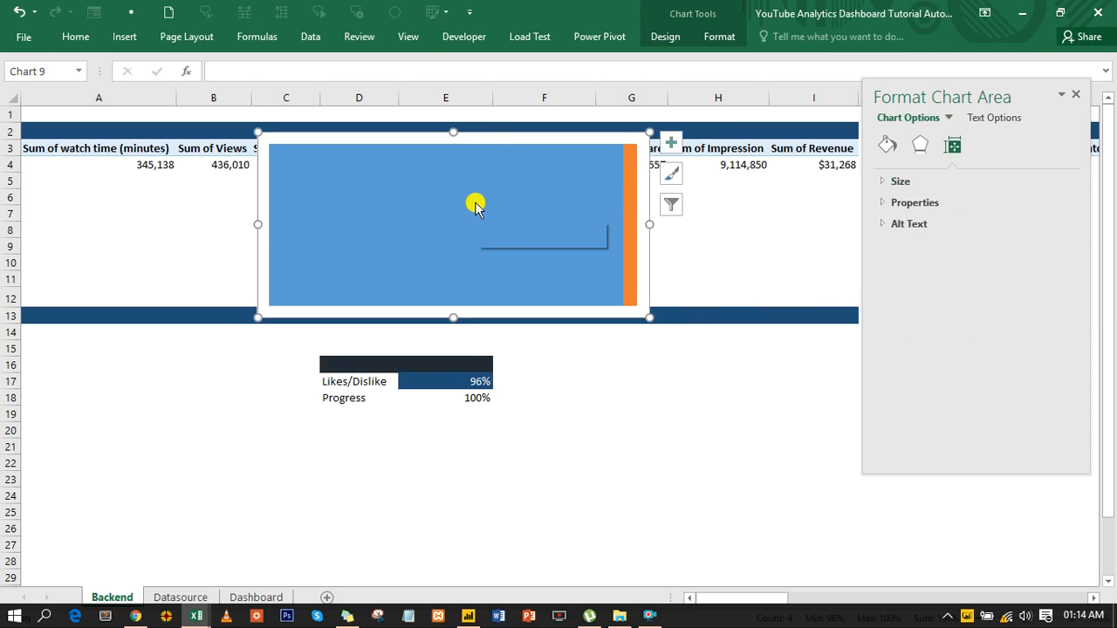
Add data labels to the Likes/Dislike series and position them at Inside Base
right_click(475, 203)
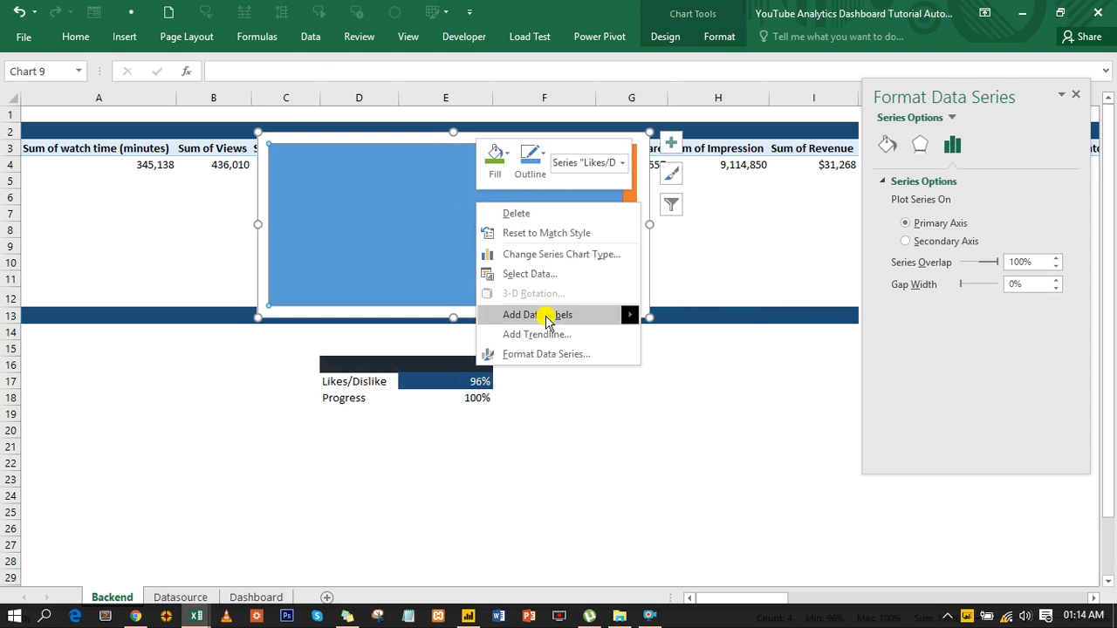
mouse_move(545, 316)
left_click(698, 319)
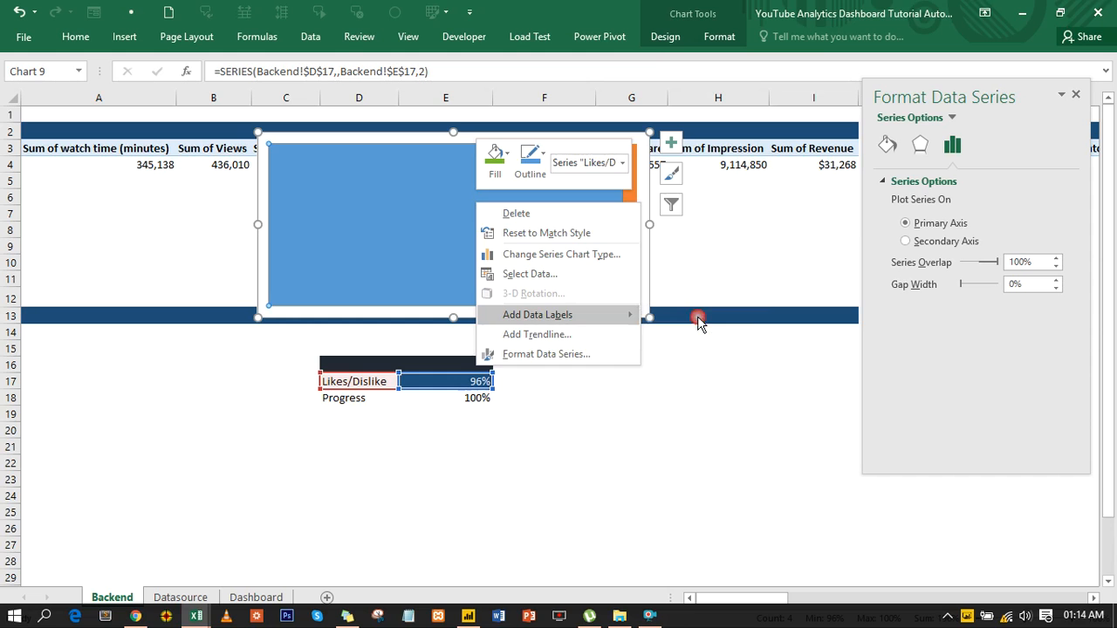
left_click(671, 142)
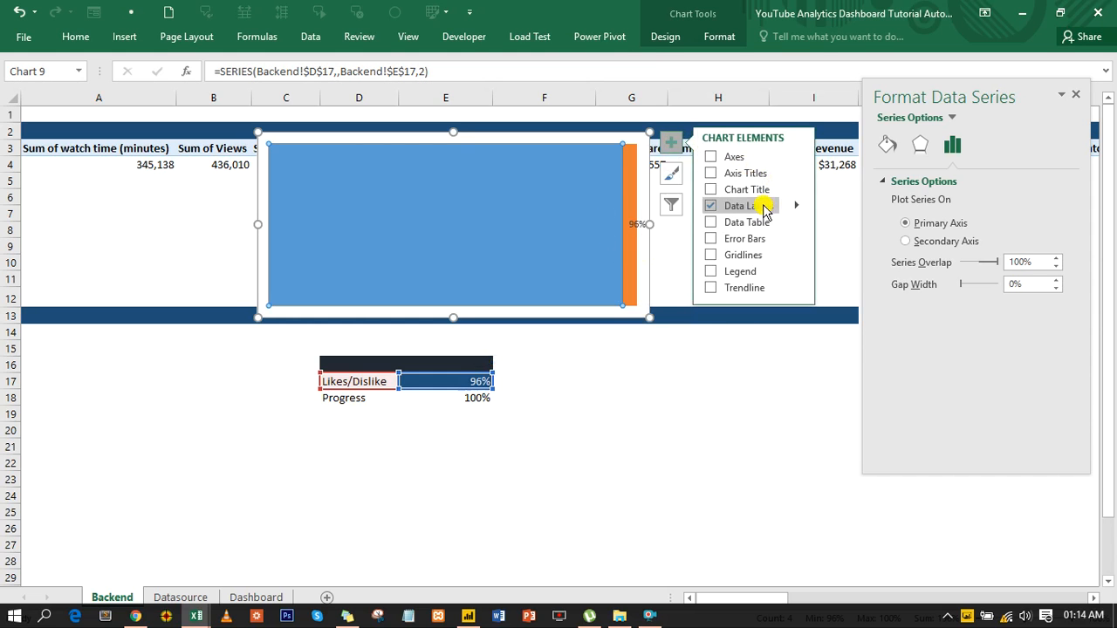
left_click(795, 206)
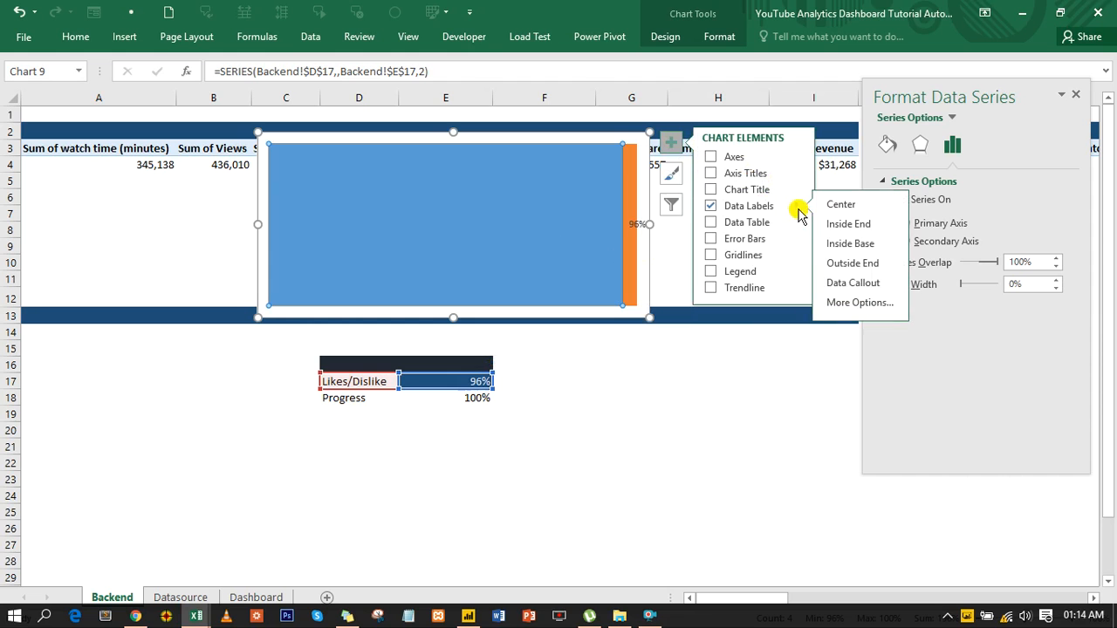
left_click(843, 246)
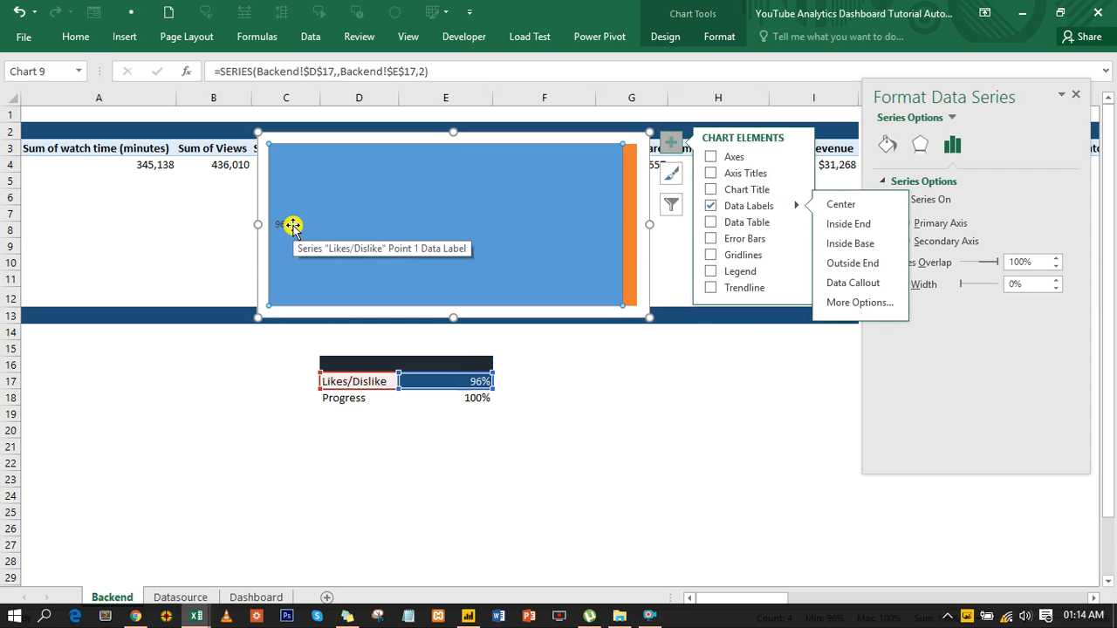
left_click(476, 253)
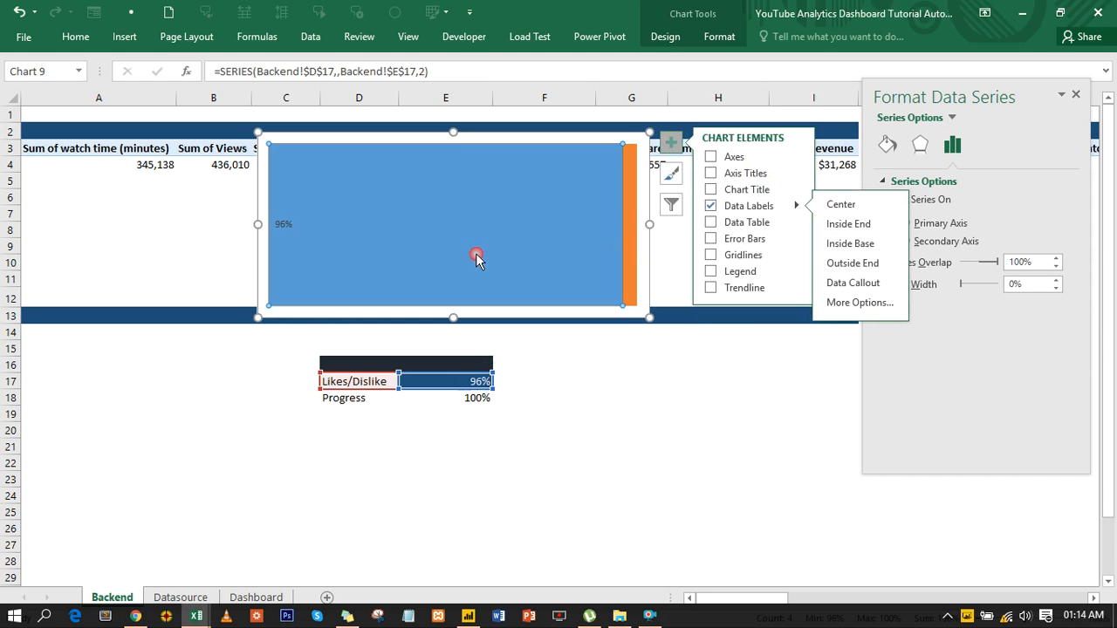
left_click(760, 389)
left_click(760, 386)
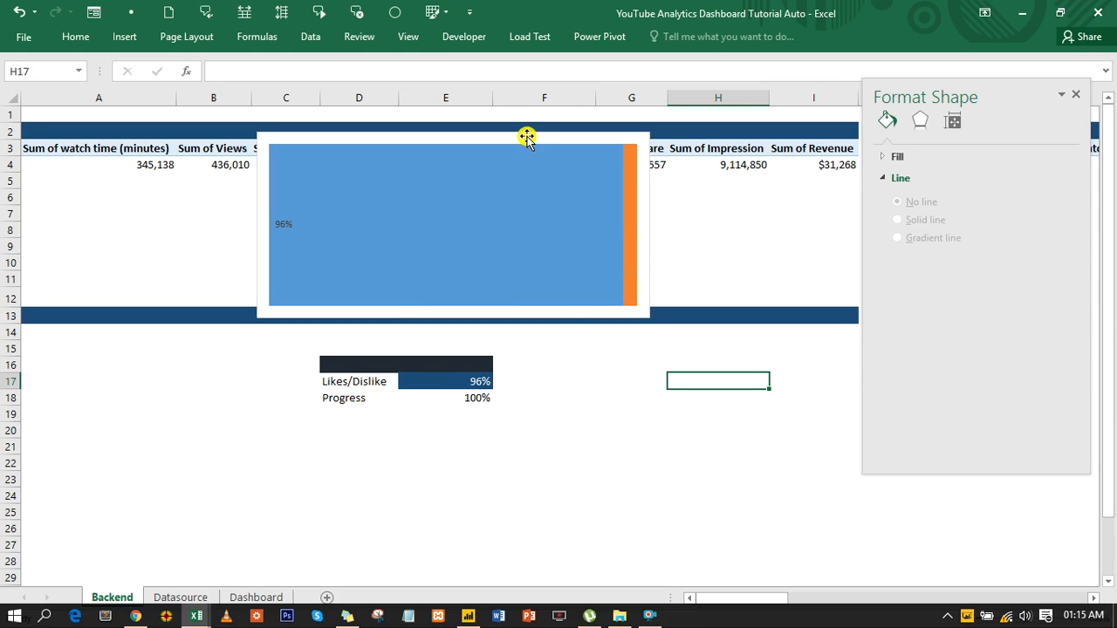
Enter the header Icon in F16 and link F17 to the Likes/Dislike percentage in E17
left_click(521, 363)
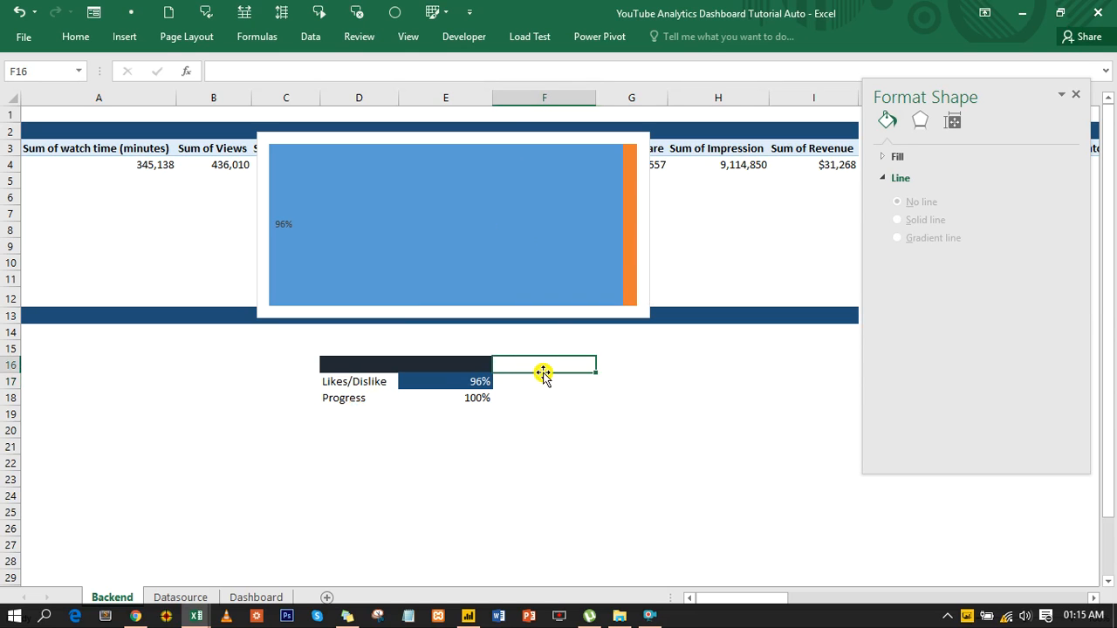
type("|")
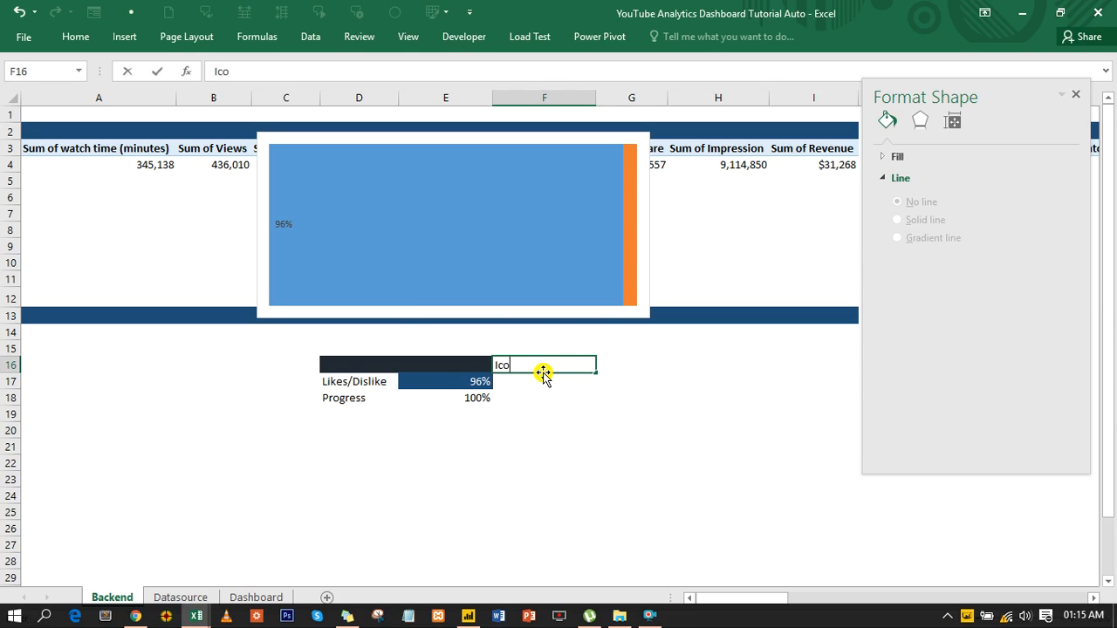
type("con")
key("Return")
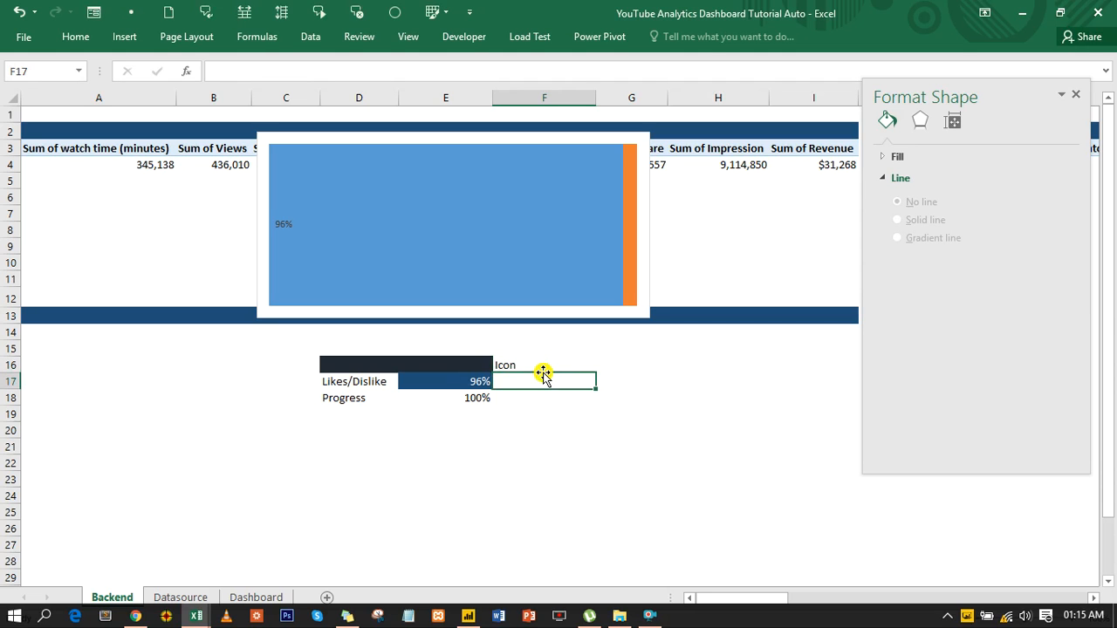
type("=")
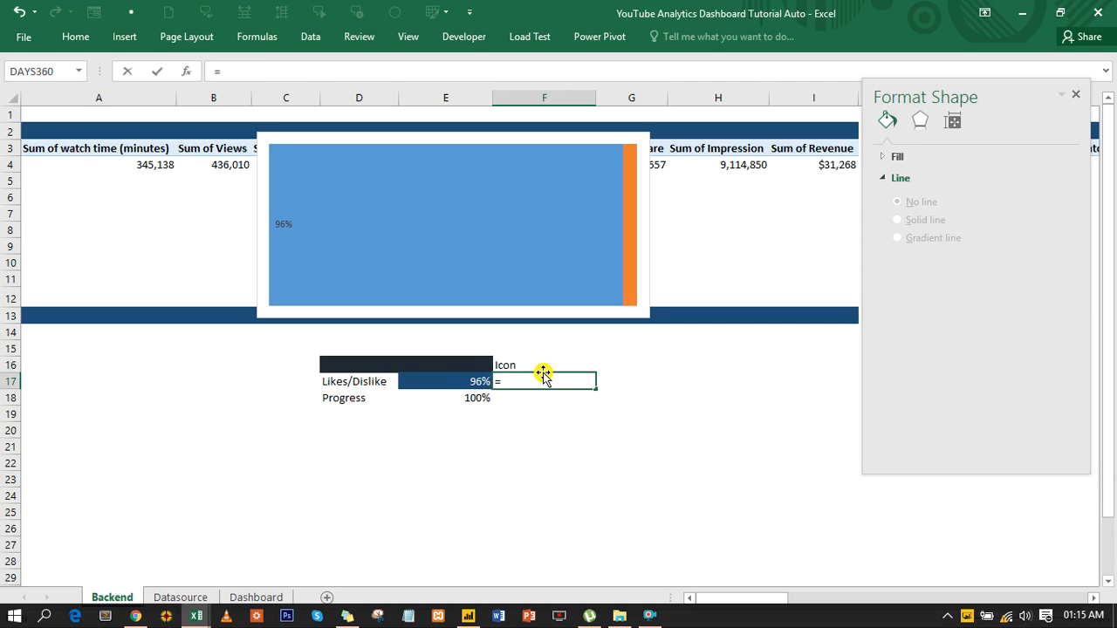
left_click(467, 381)
key("Return")
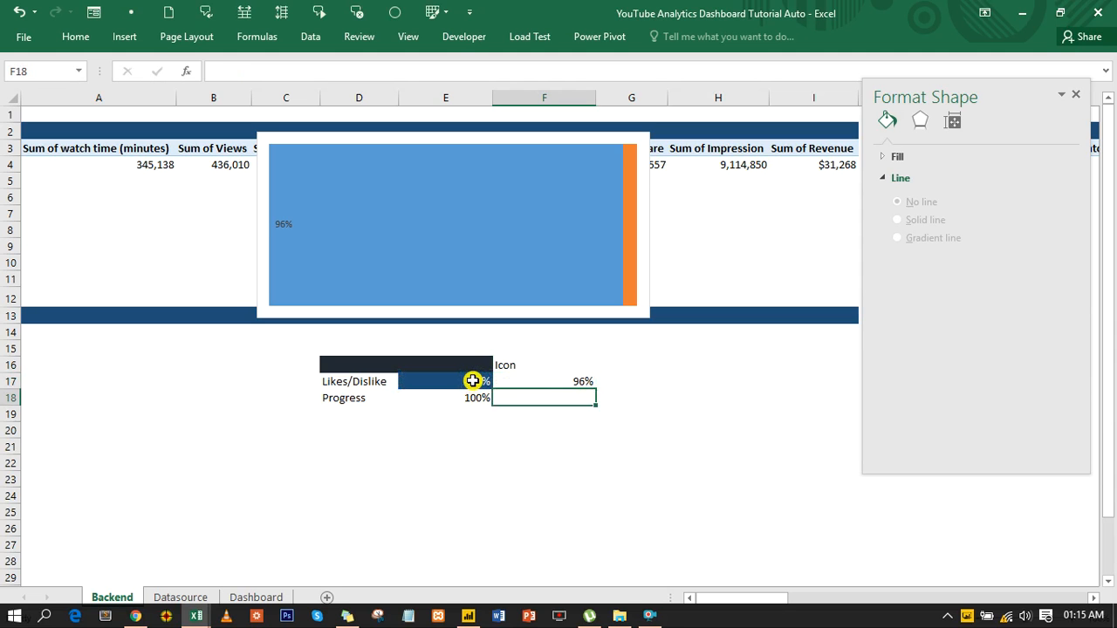
Add a data series to the chart with its name from F16 and its value from F17
right_click(462, 186)
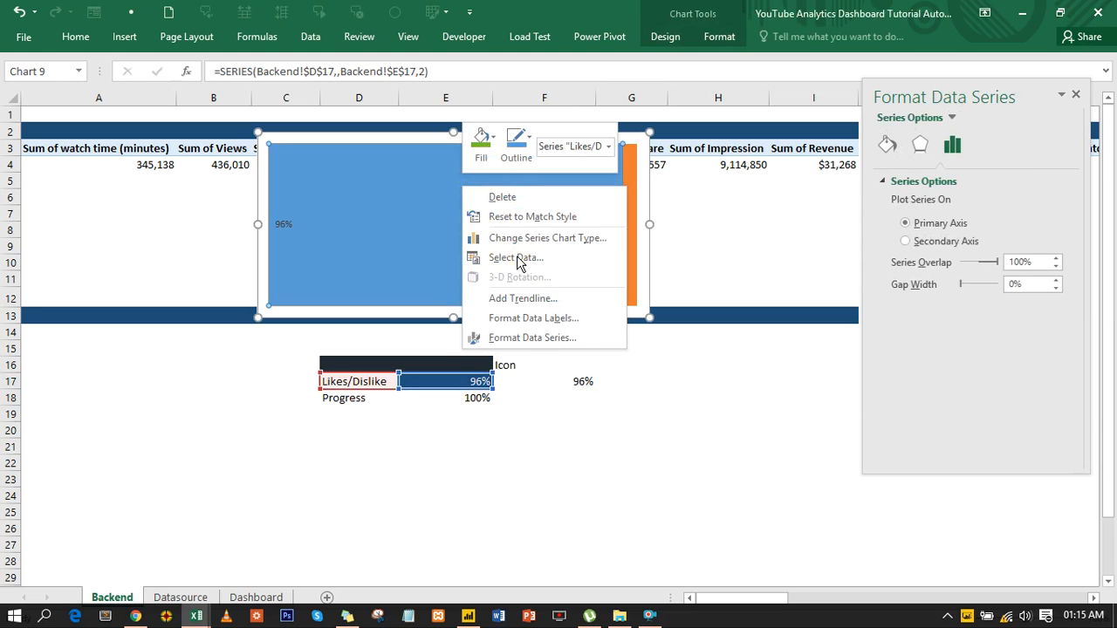
left_click(517, 258)
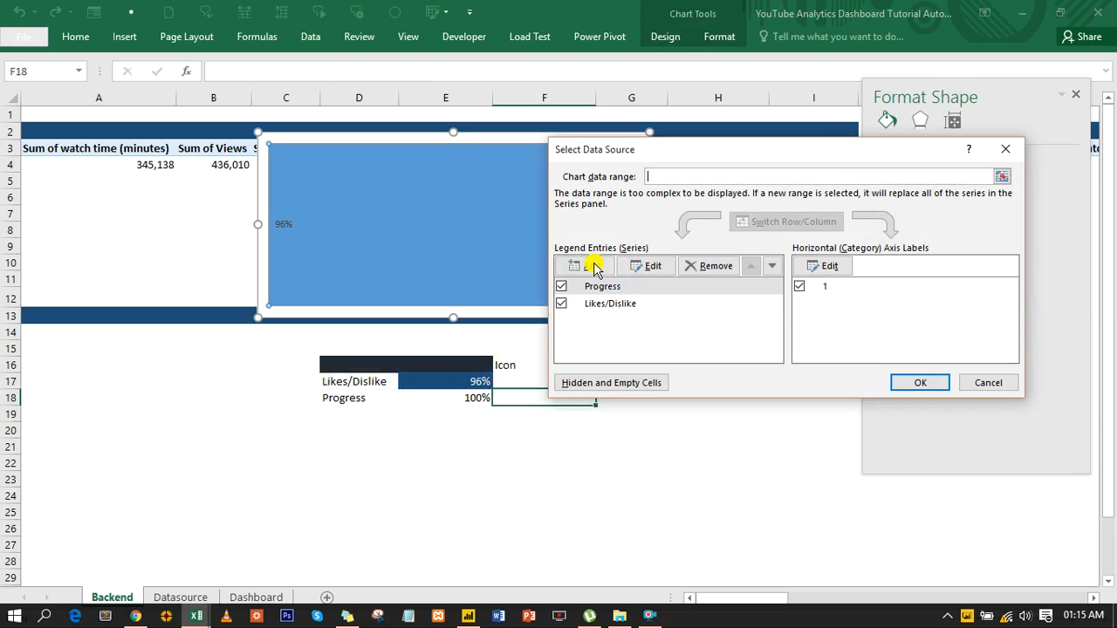
left_click(593, 267)
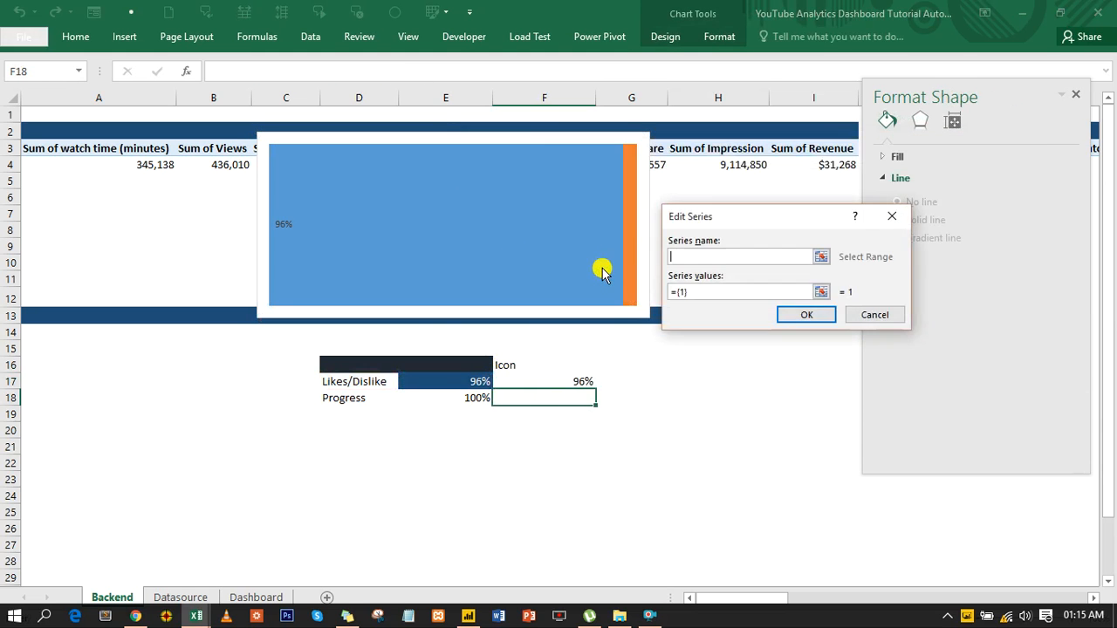
left_click(513, 365)
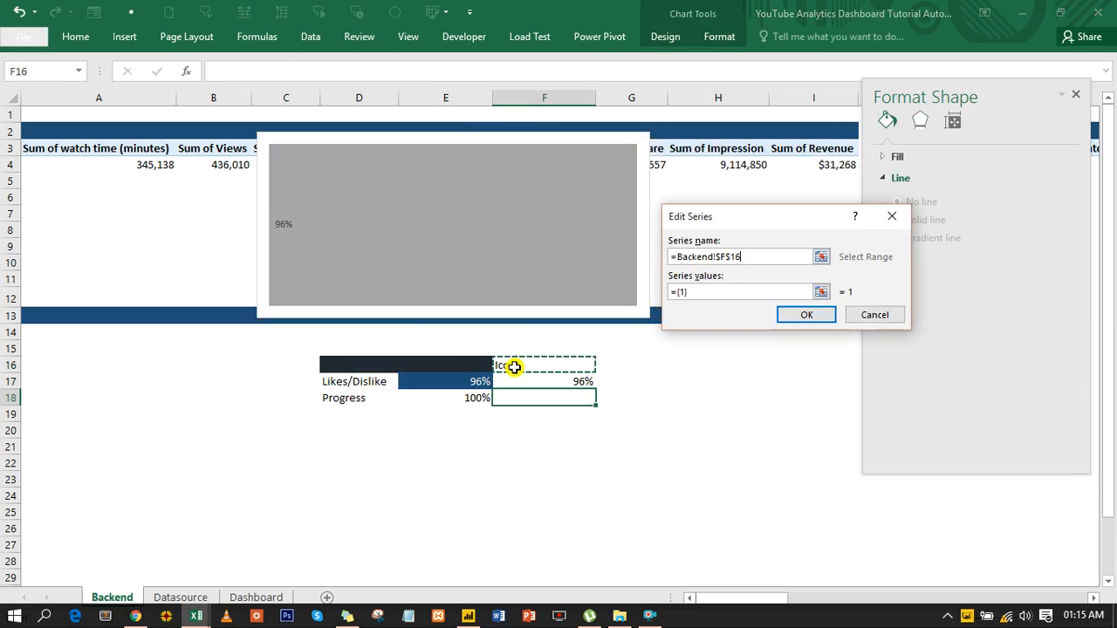
left_click(704, 293)
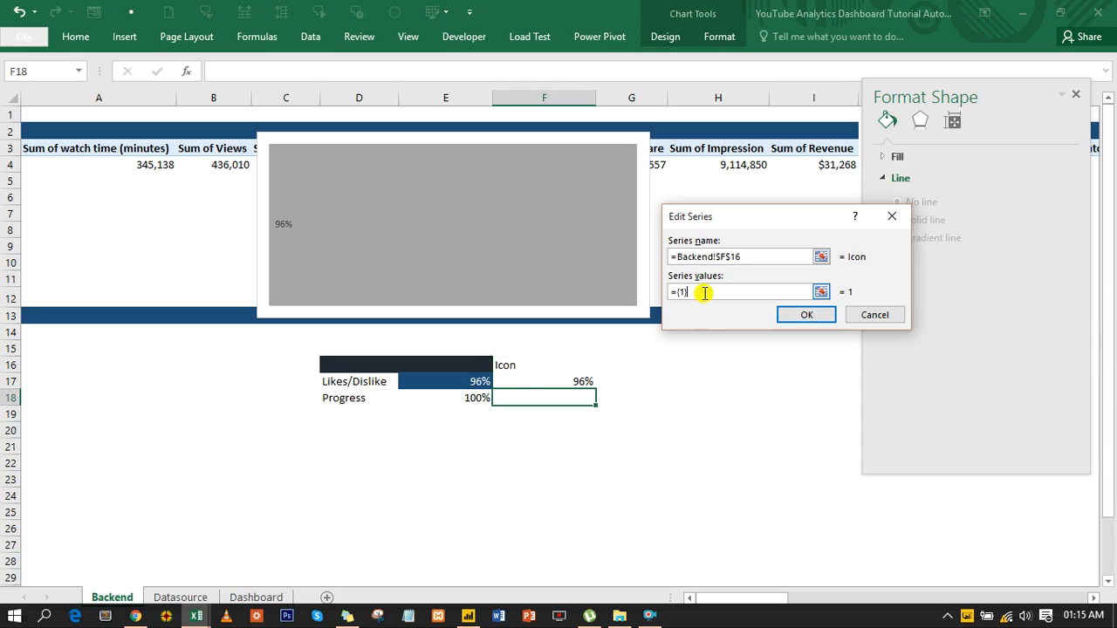
left_click(579, 382)
left_click(788, 317)
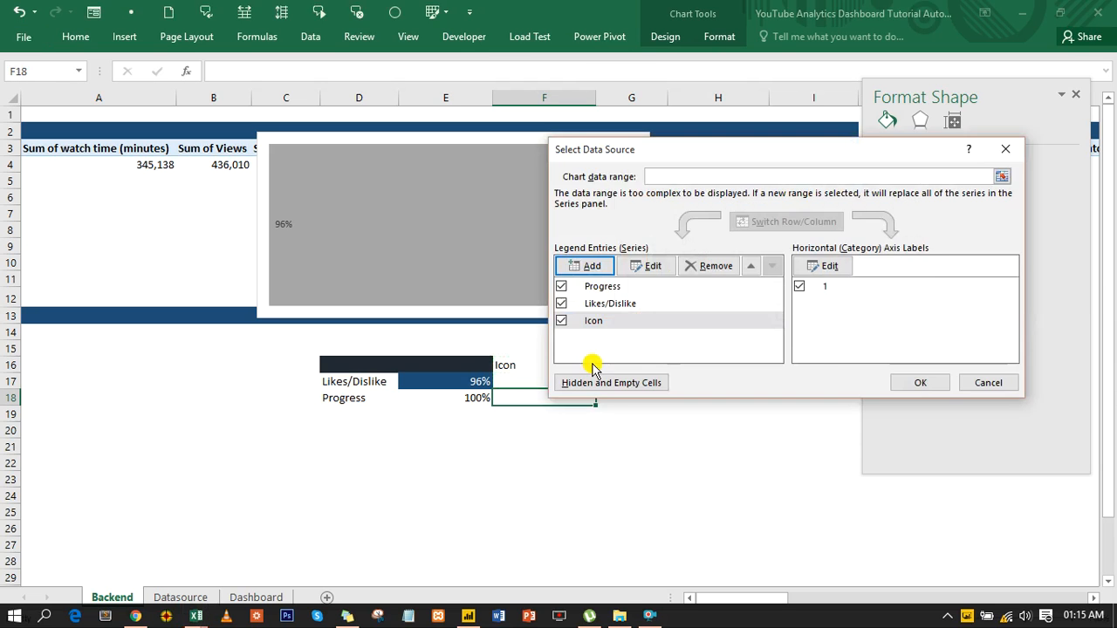
left_click(897, 381)
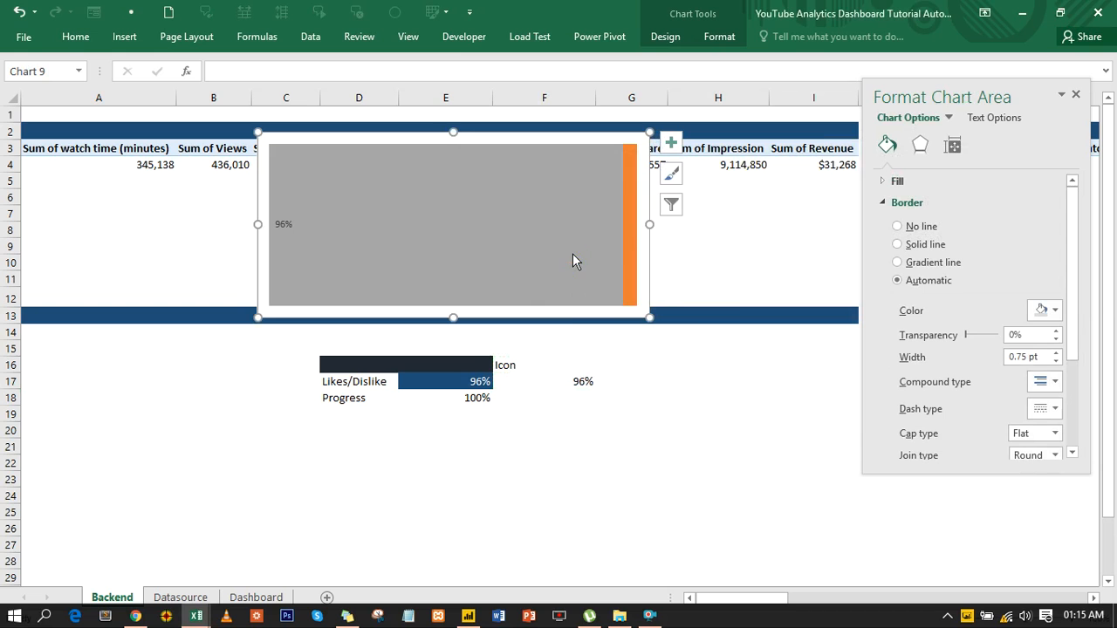
Change the Icon series to a Scatter chart type on the secondary axis
right_click(573, 256)
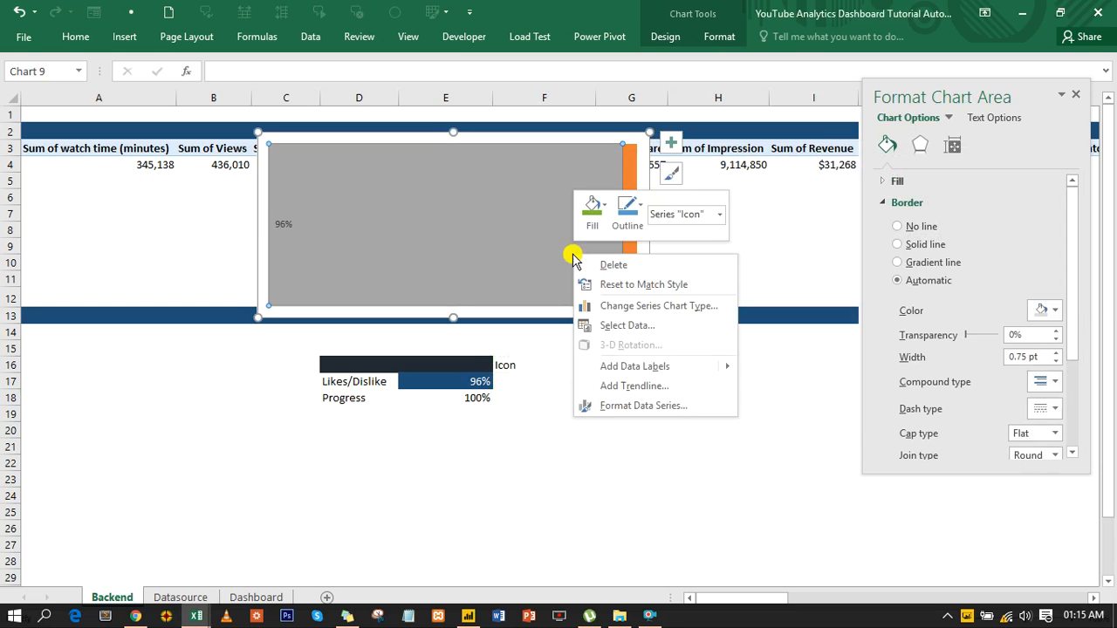
left_click(627, 306)
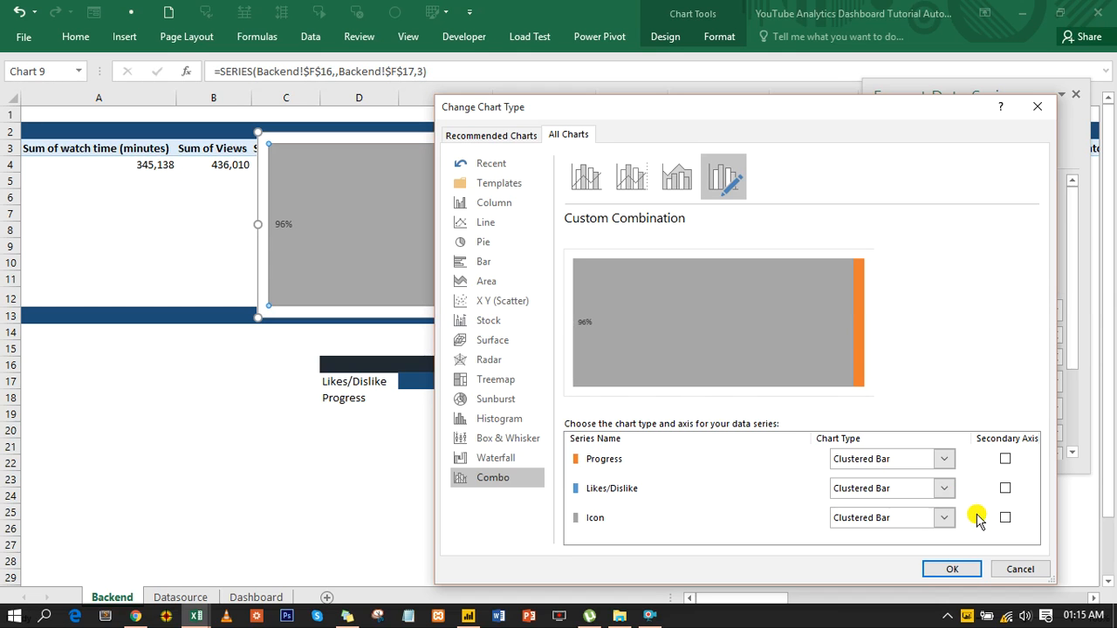
left_click(947, 518)
left_click_drag(1017, 373, 1022, 445)
left_click(851, 427)
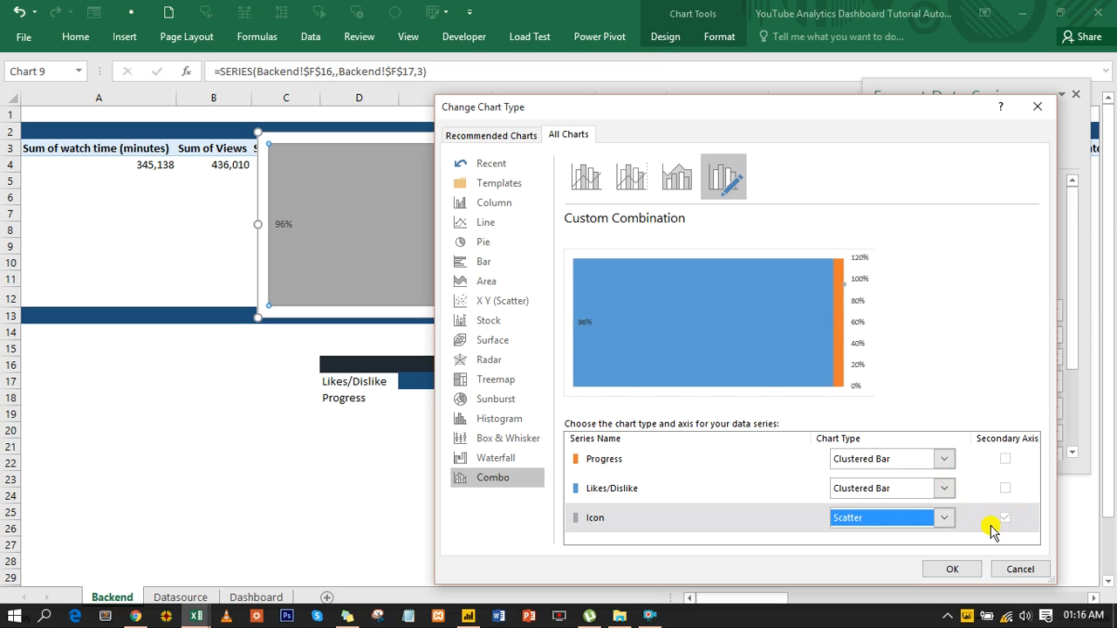
left_click(964, 568)
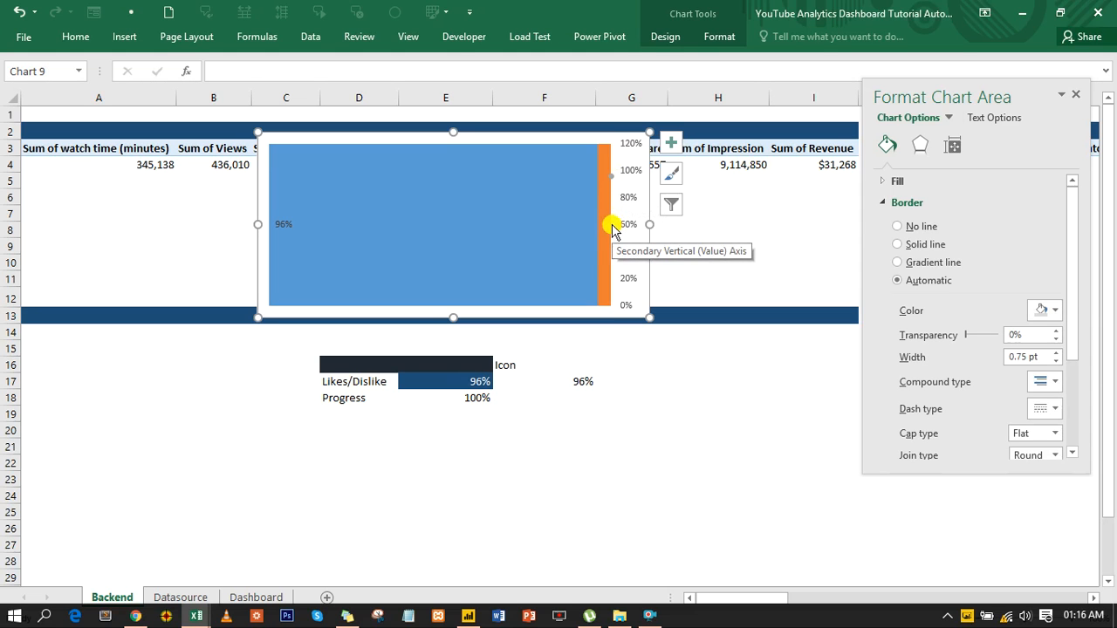
Set the secondary vertical axis bounds to a minimum of 0 and a maximum of 1.9
left_click(628, 228)
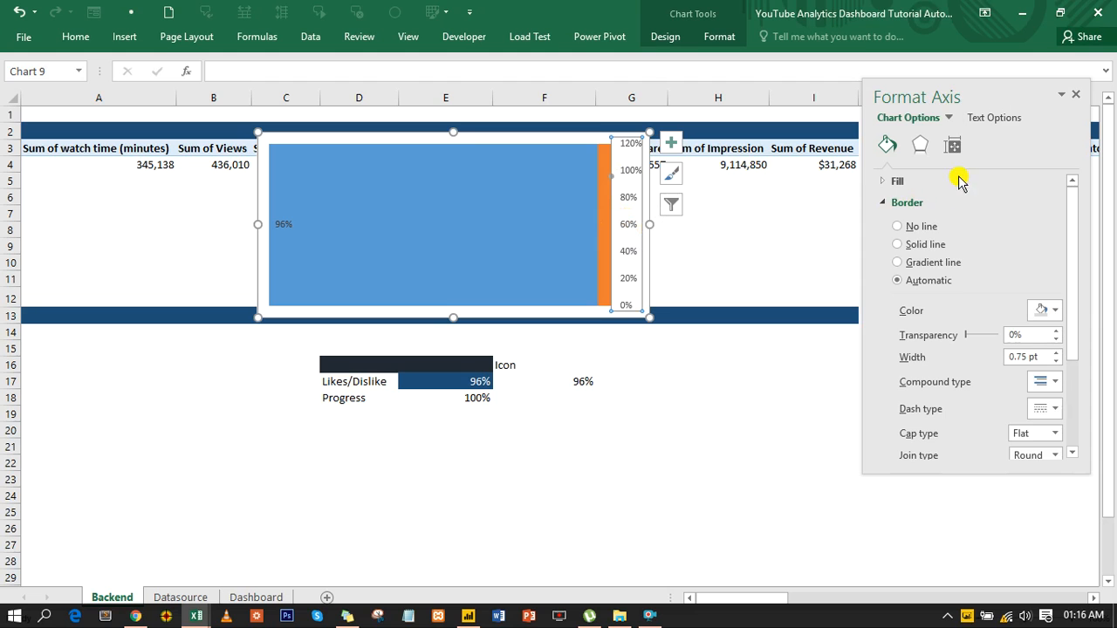
left_click(986, 147)
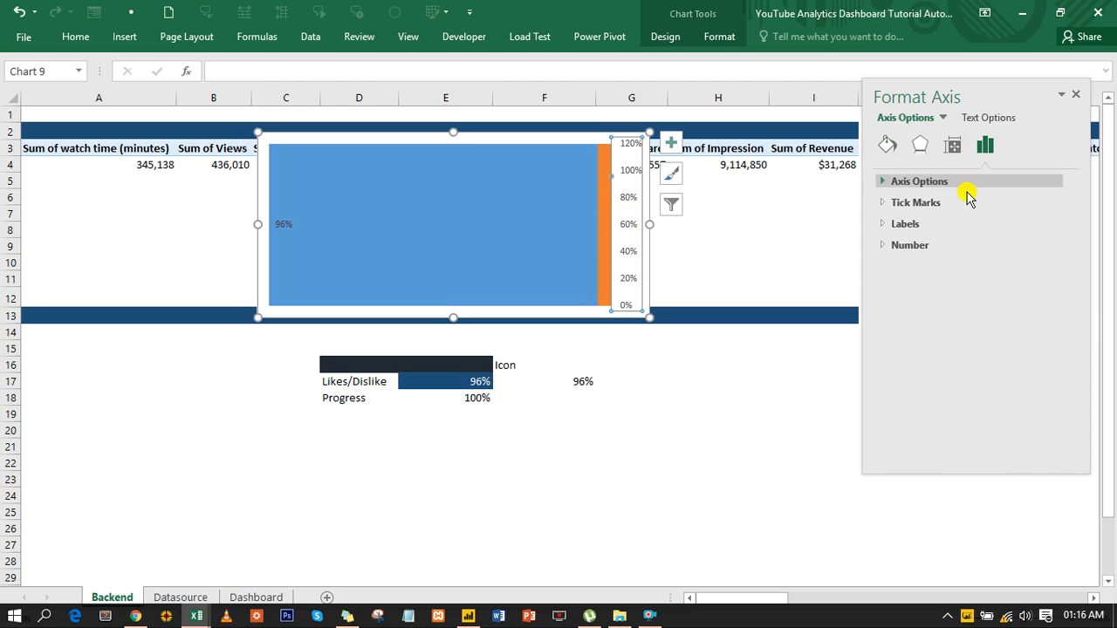
left_click(927, 183)
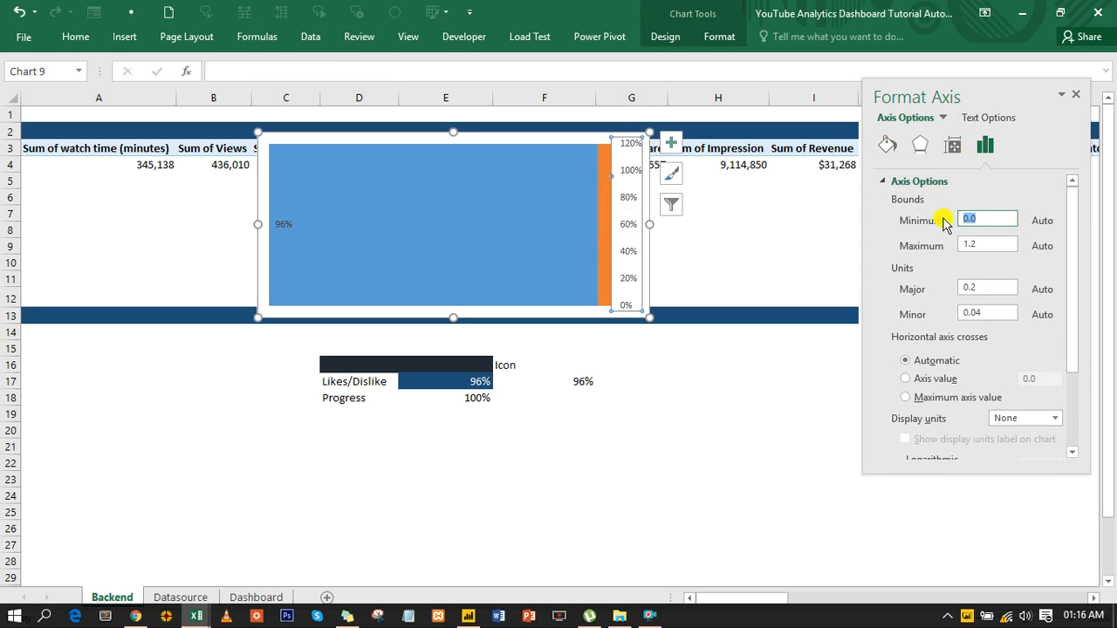
left_click(983, 244)
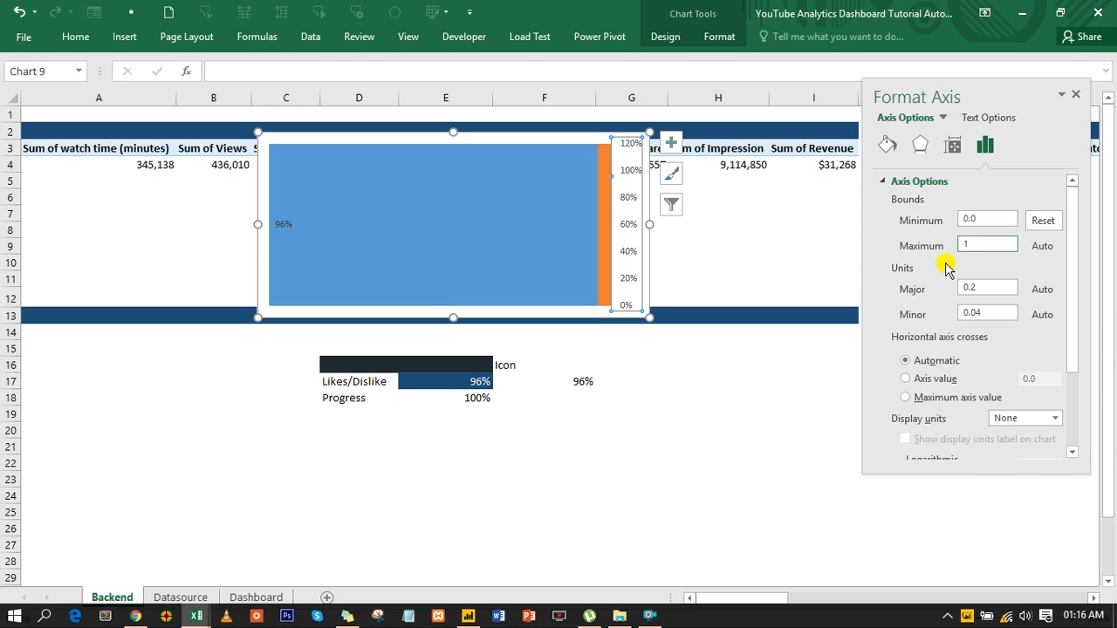
key("Return")
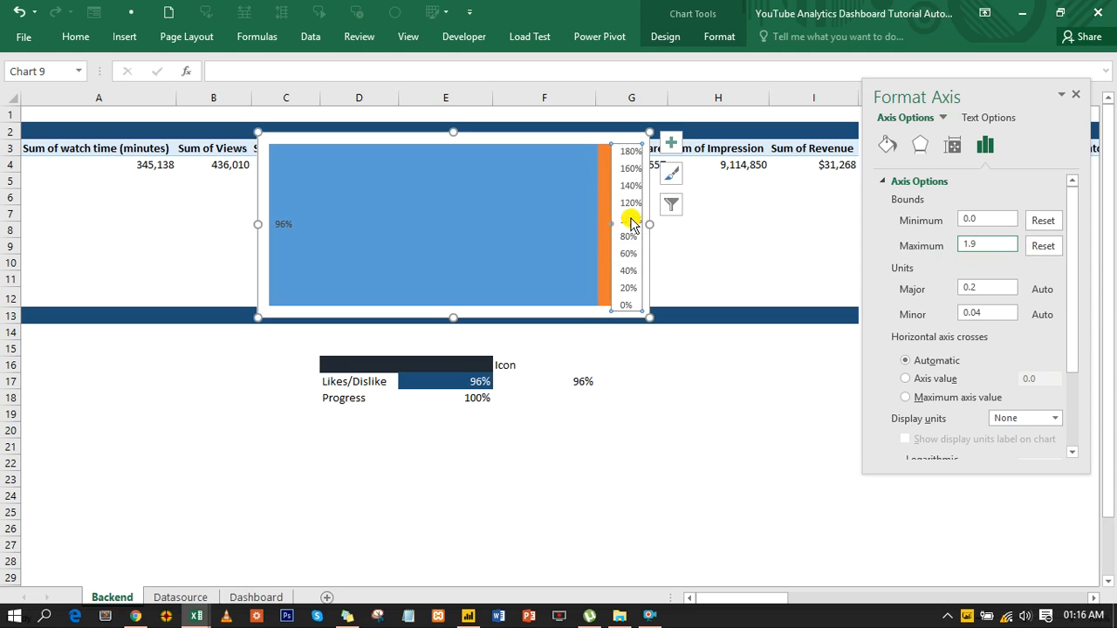
Edit the Icon series in the chart's data source, replacing its Y value reference with 0.9
left_click(557, 226)
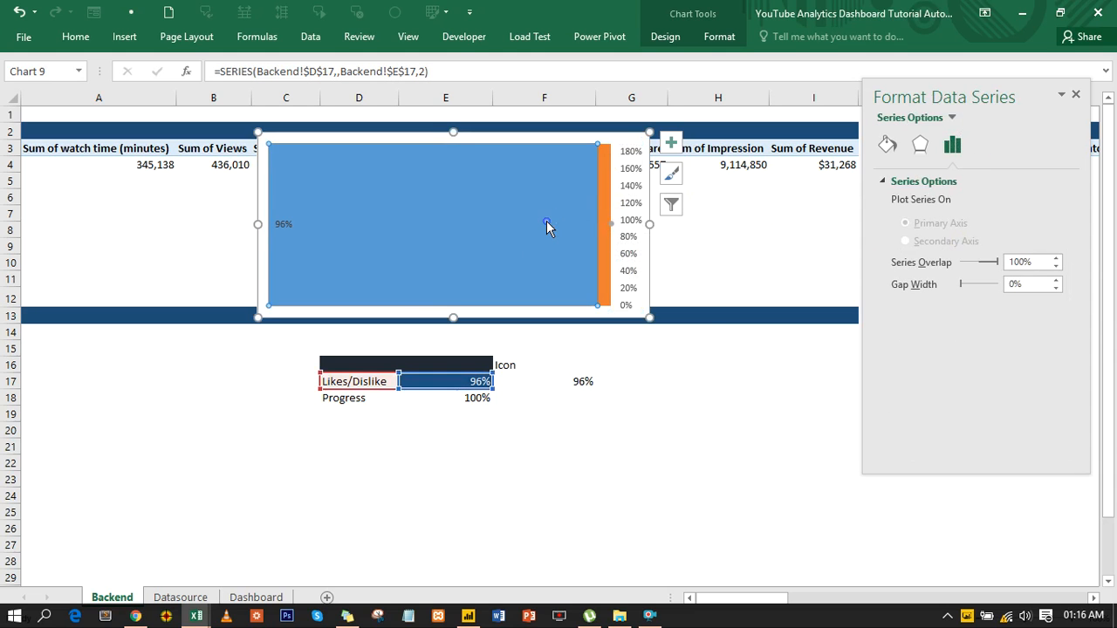
right_click(547, 223)
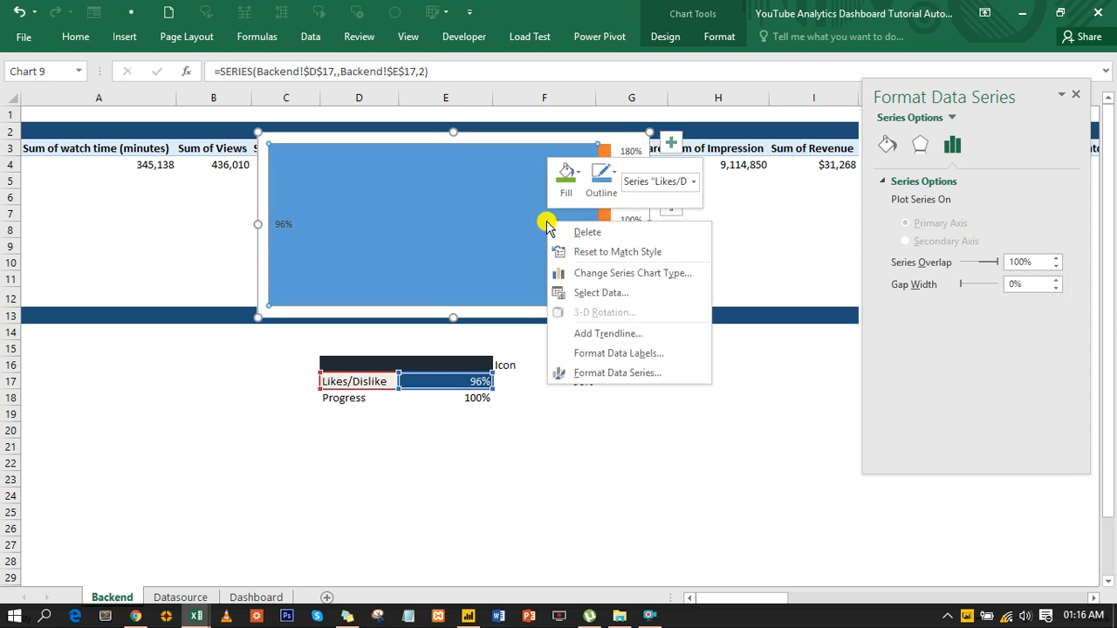
left_click(593, 293)
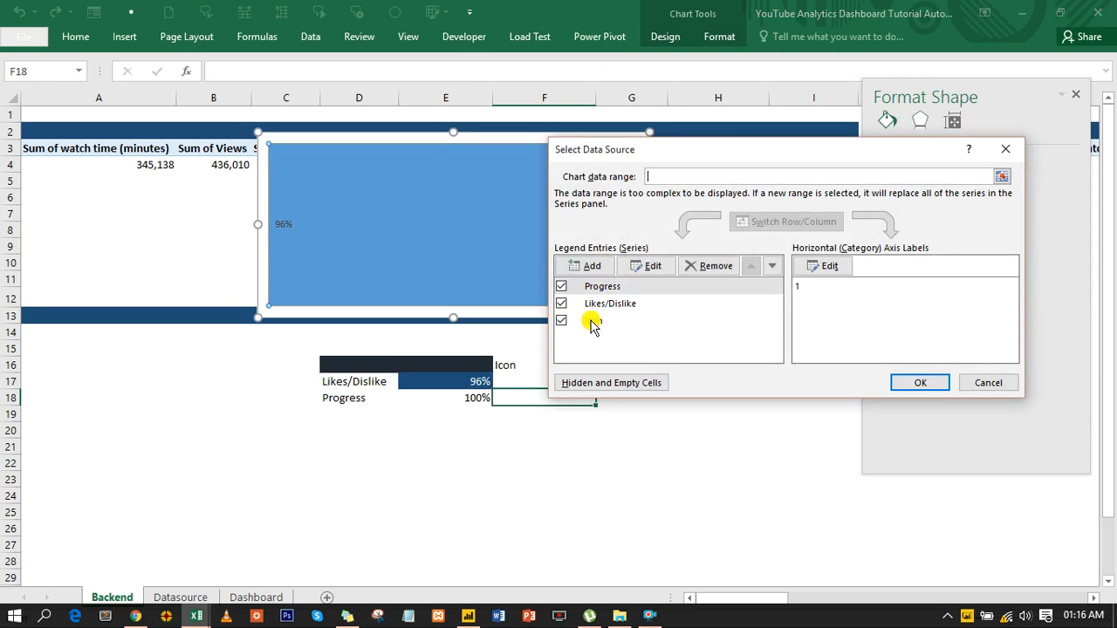
left_click(591, 321)
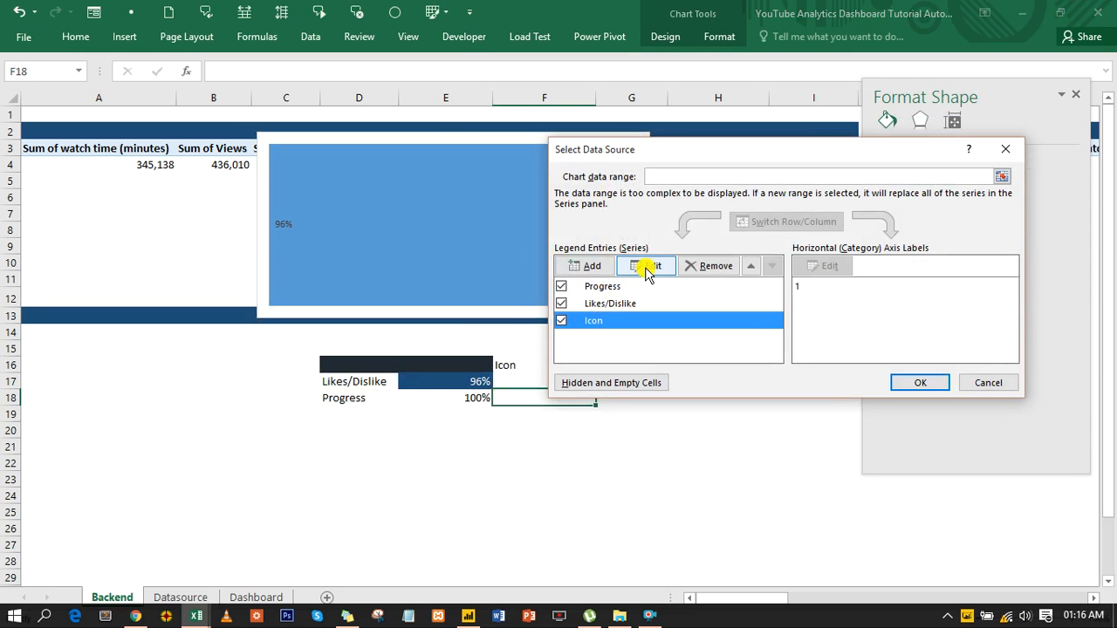
left_click(646, 270)
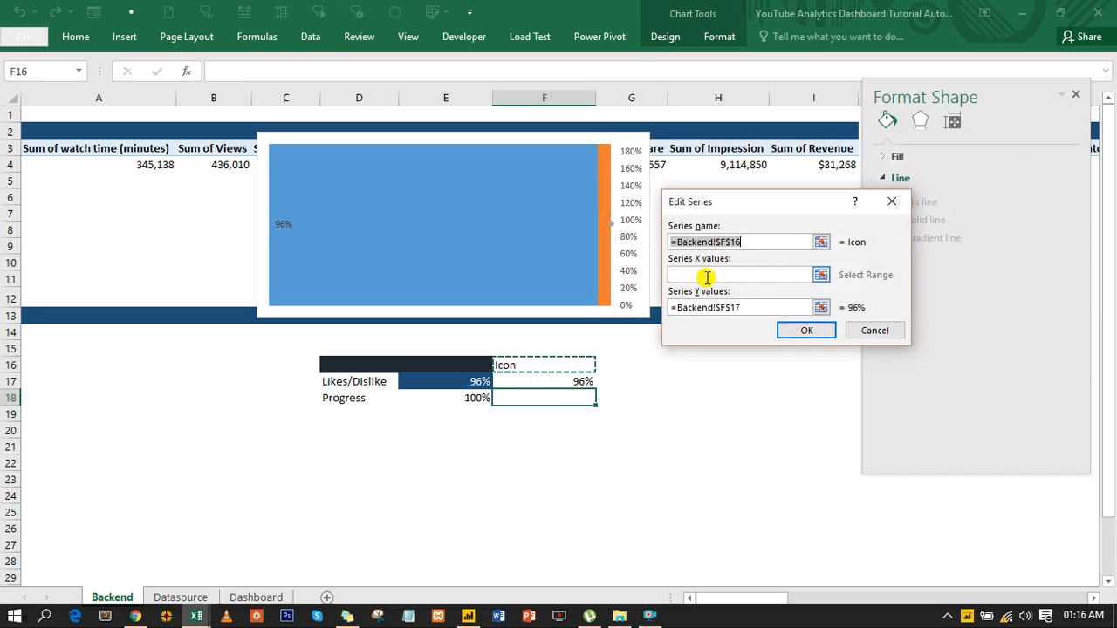
left_click(767, 306)
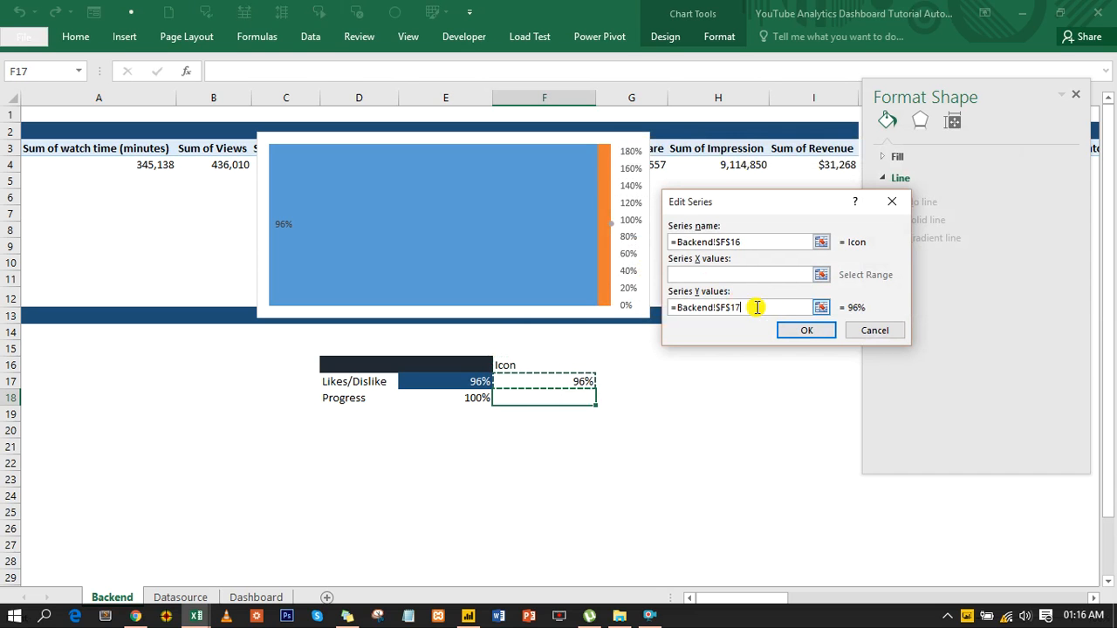
left_click_drag(757, 307, 678, 307)
right_click(700, 309)
left_click(722, 319)
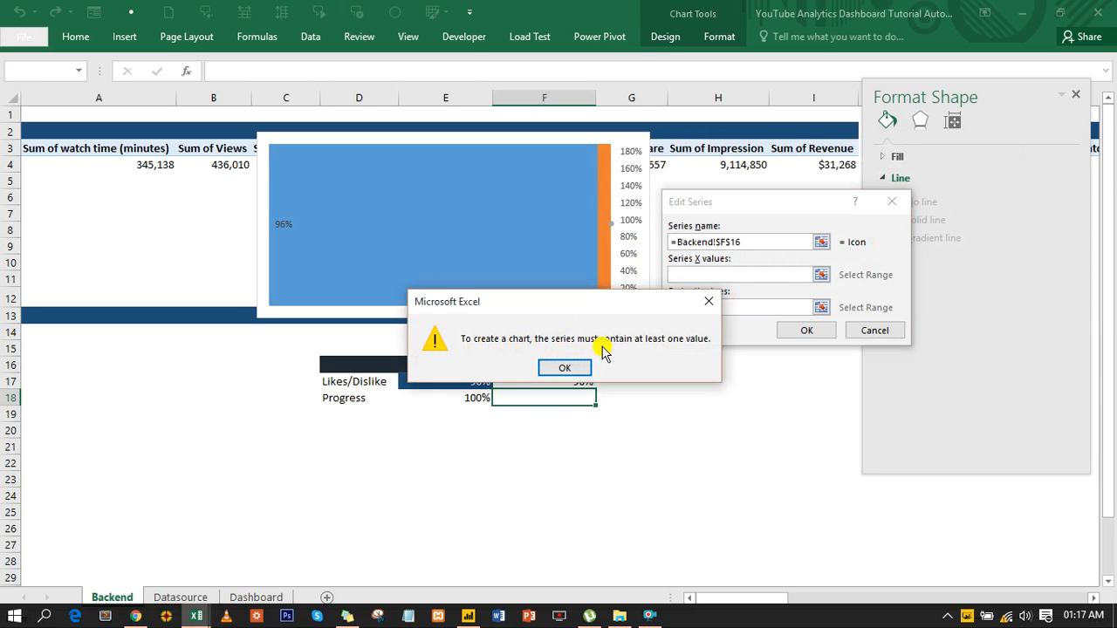
left_click(579, 367)
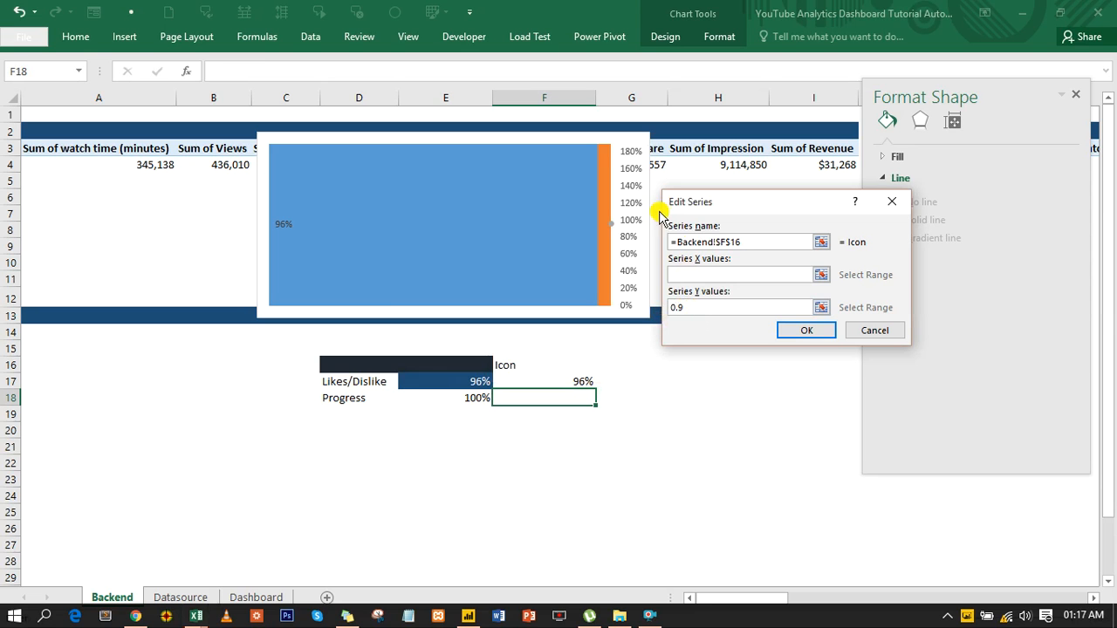
Set the Icon series' X values to cell F17 on the Backend sheet and apply the data source changes
left_click(690, 274)
right_click(690, 274)
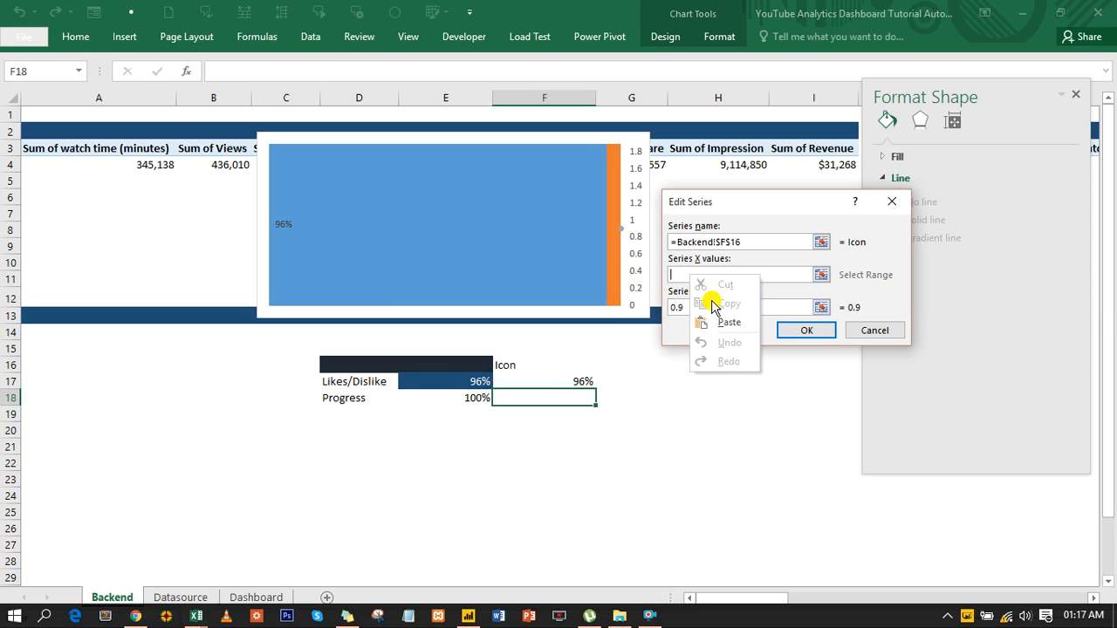
left_click(720, 319)
left_click(804, 329)
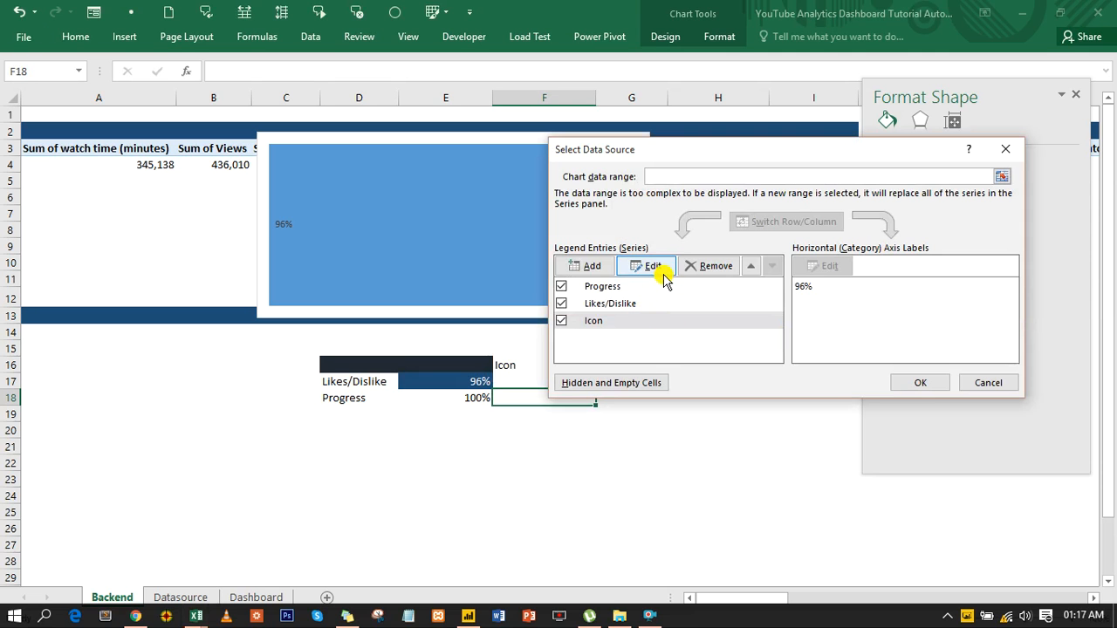
left_click(916, 386)
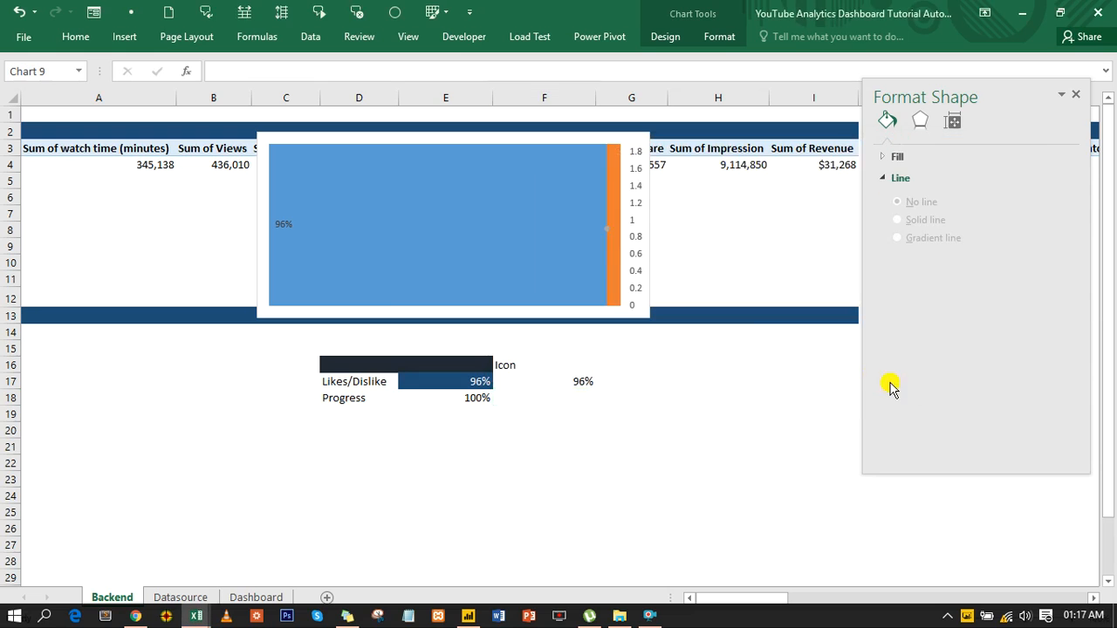
Delete the secondary vertical axis from the chart
left_click(605, 231)
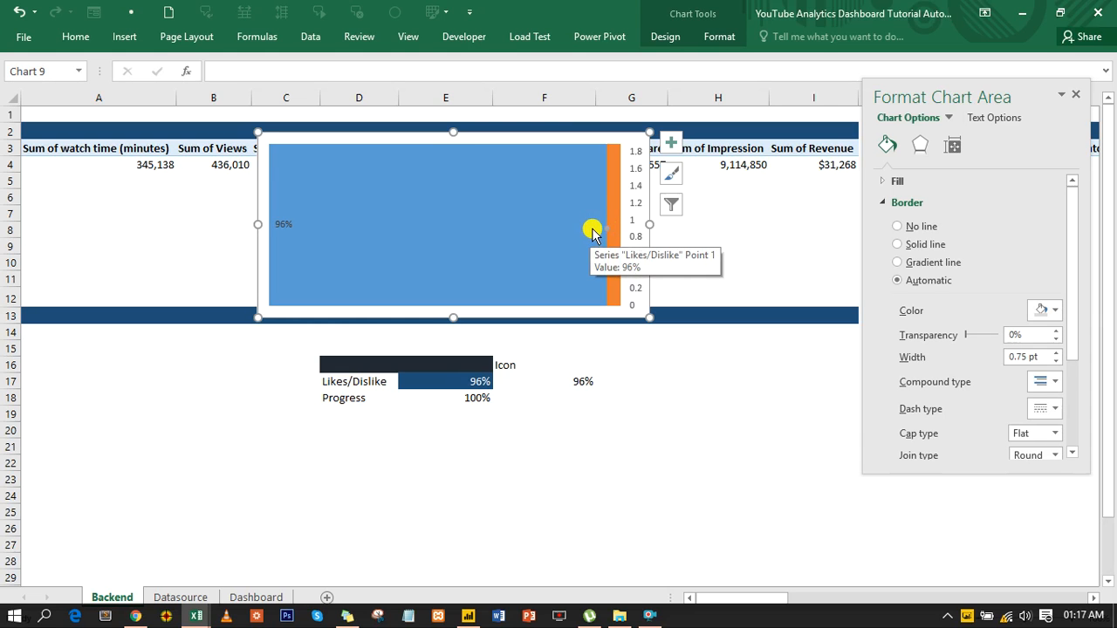
left_click(637, 196)
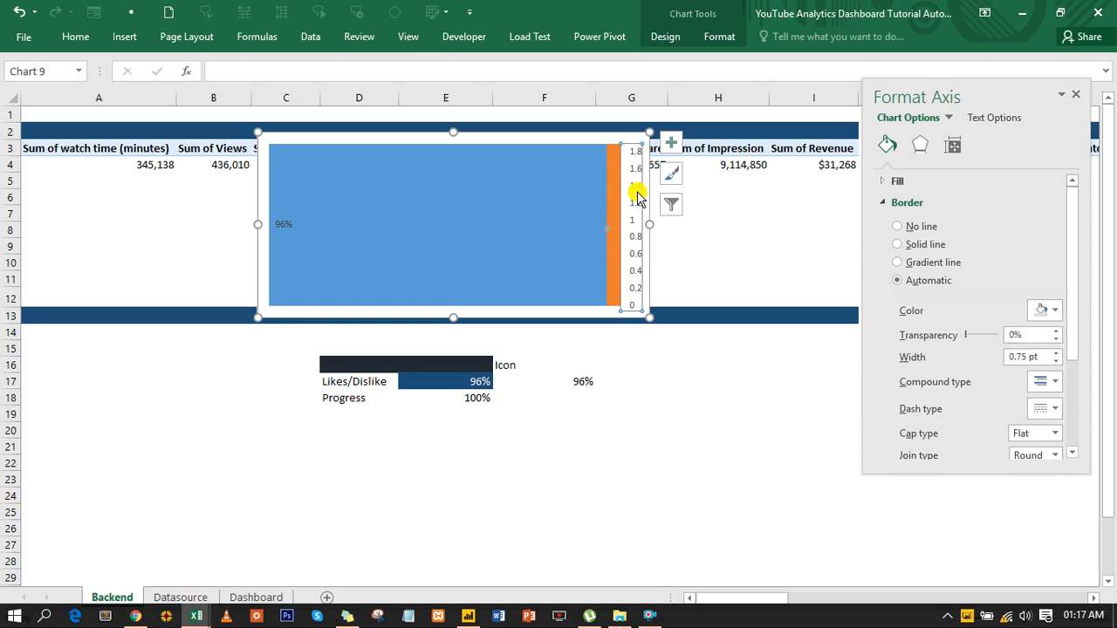
key("Delete")
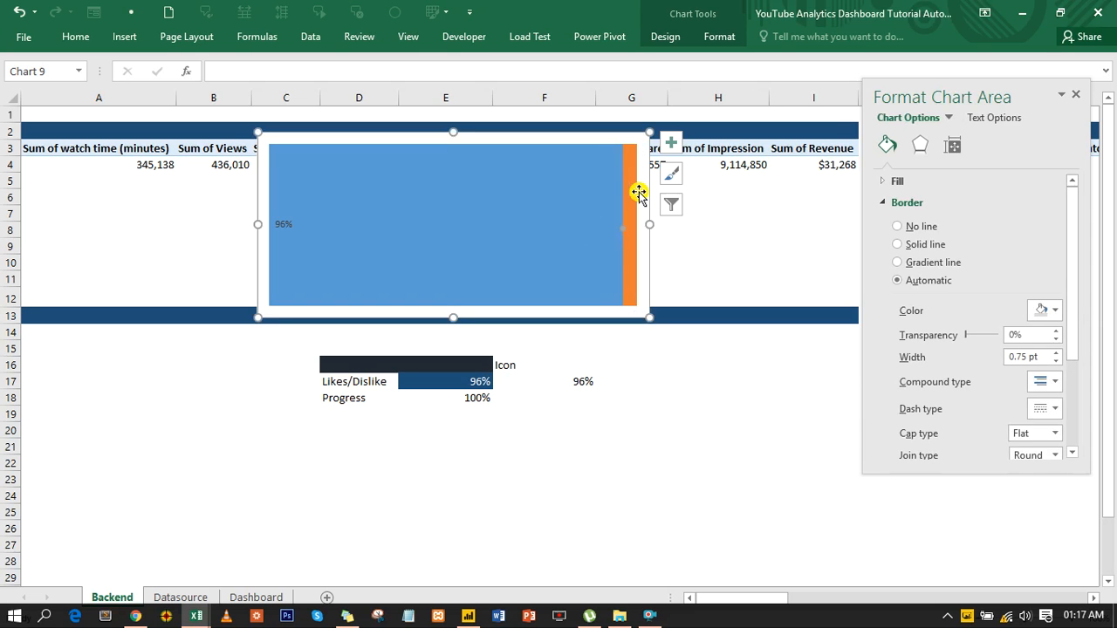
Cut the grouped thumbs icons from the Dashboard's black panel and paste them as the Icon series marker in the Backend chart
left_click(244, 597)
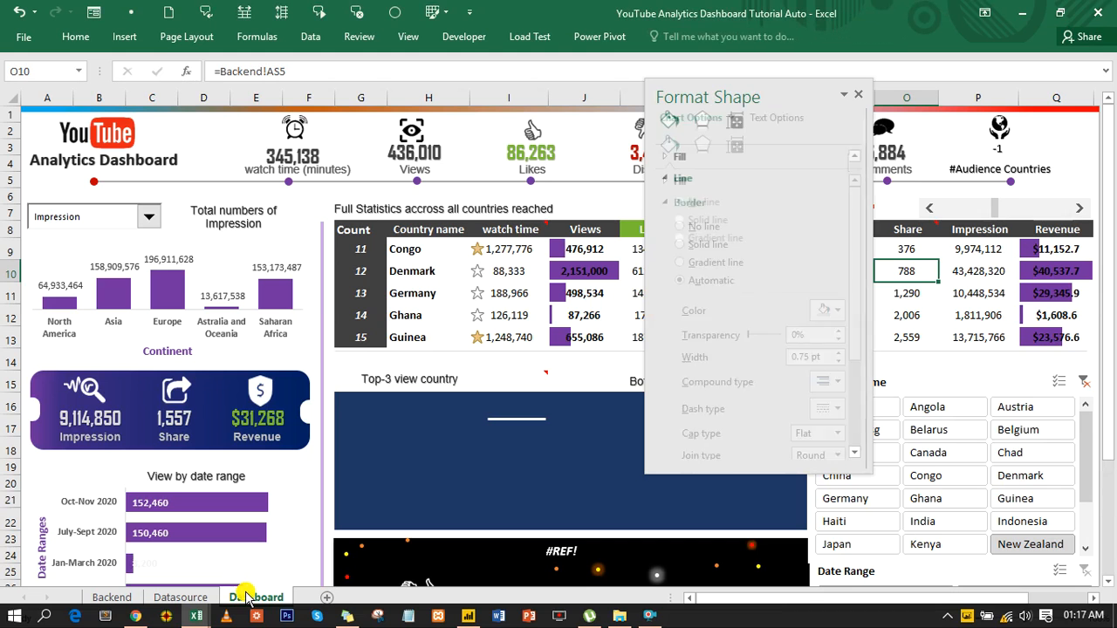
scroll(416, 410, "down", 3)
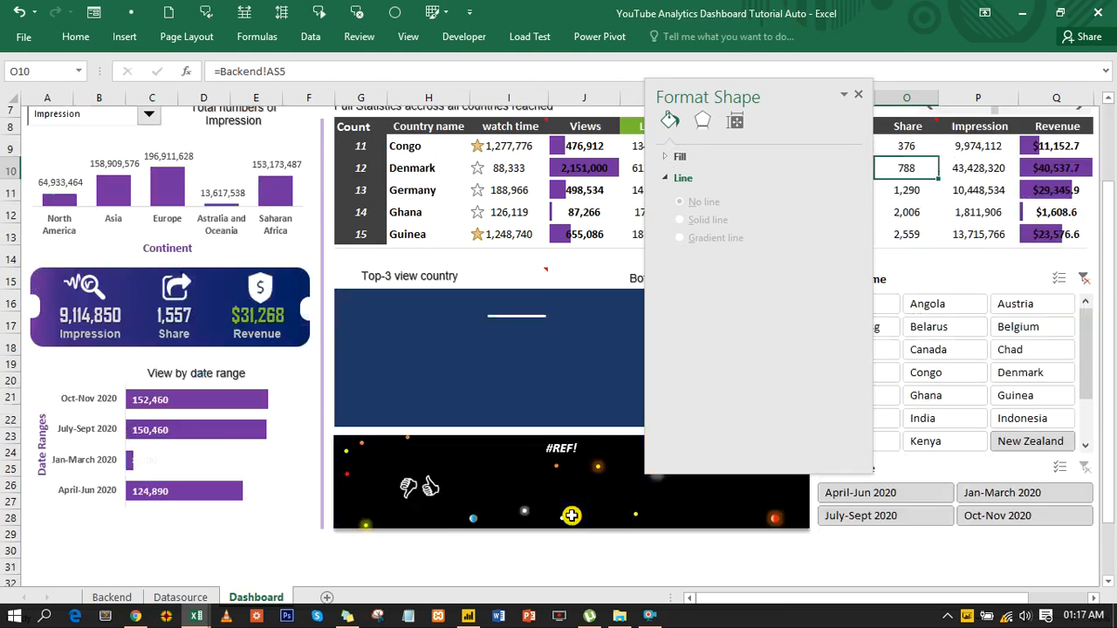
left_click(415, 410)
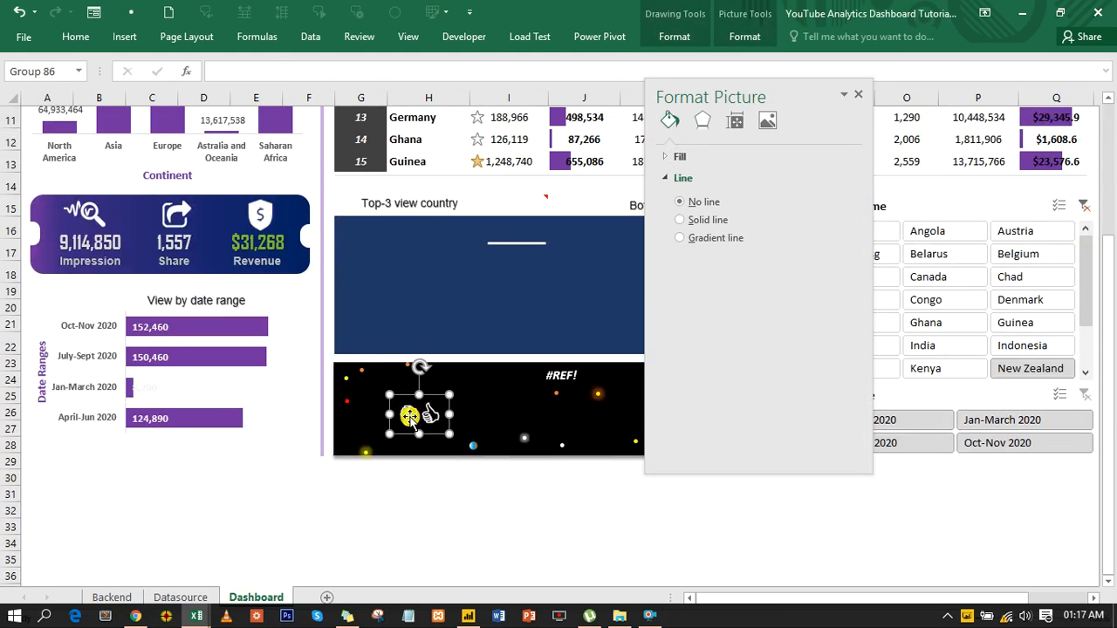
key("Delete")
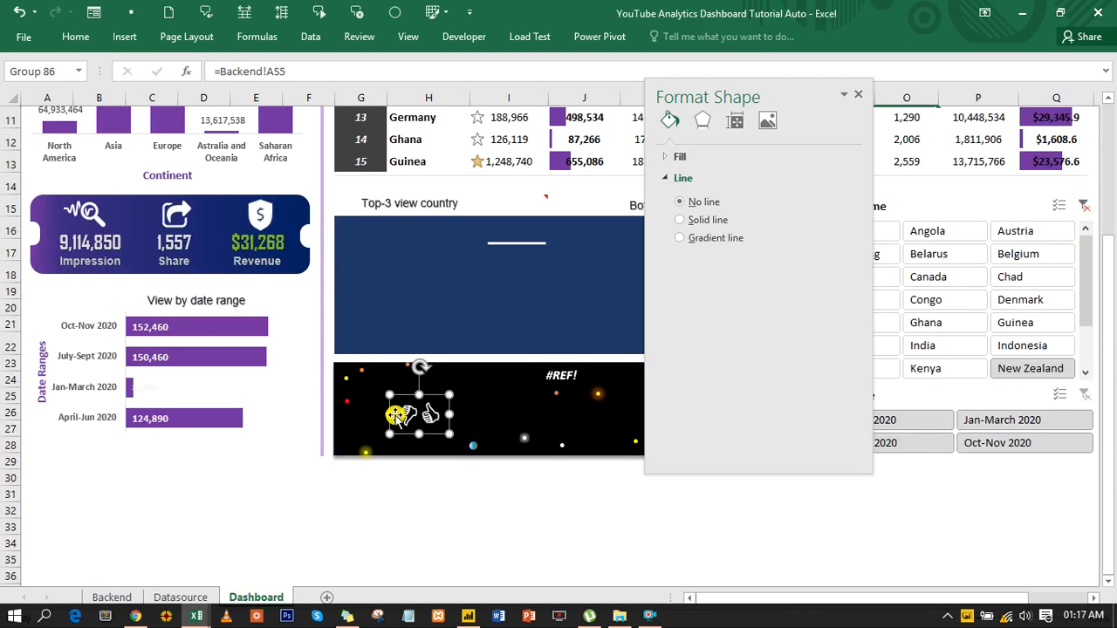
left_click(111, 597)
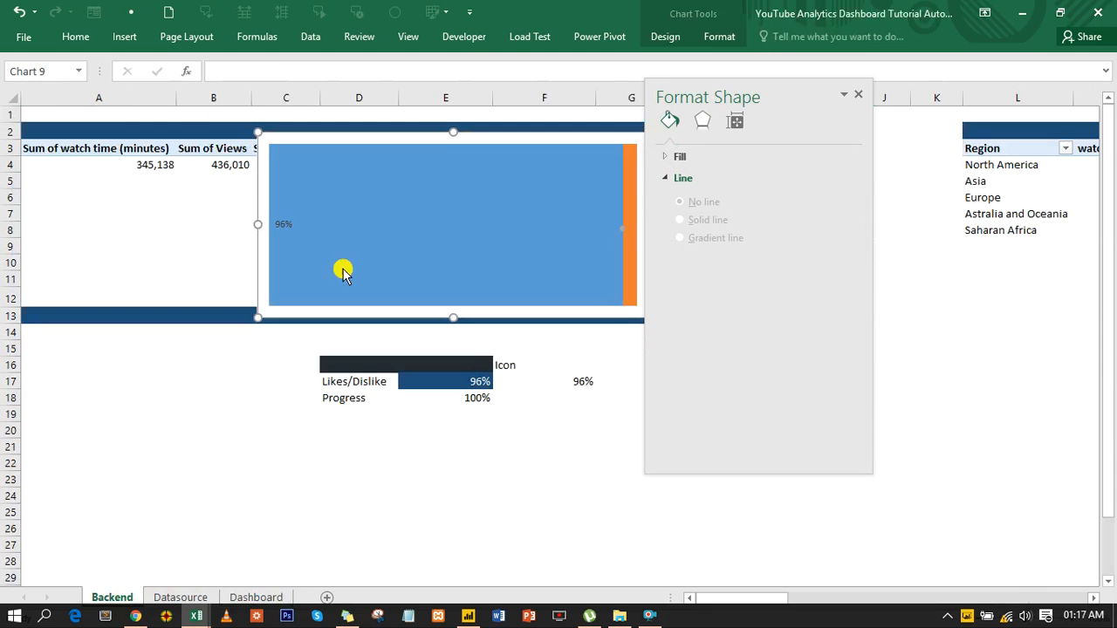
left_click(623, 227)
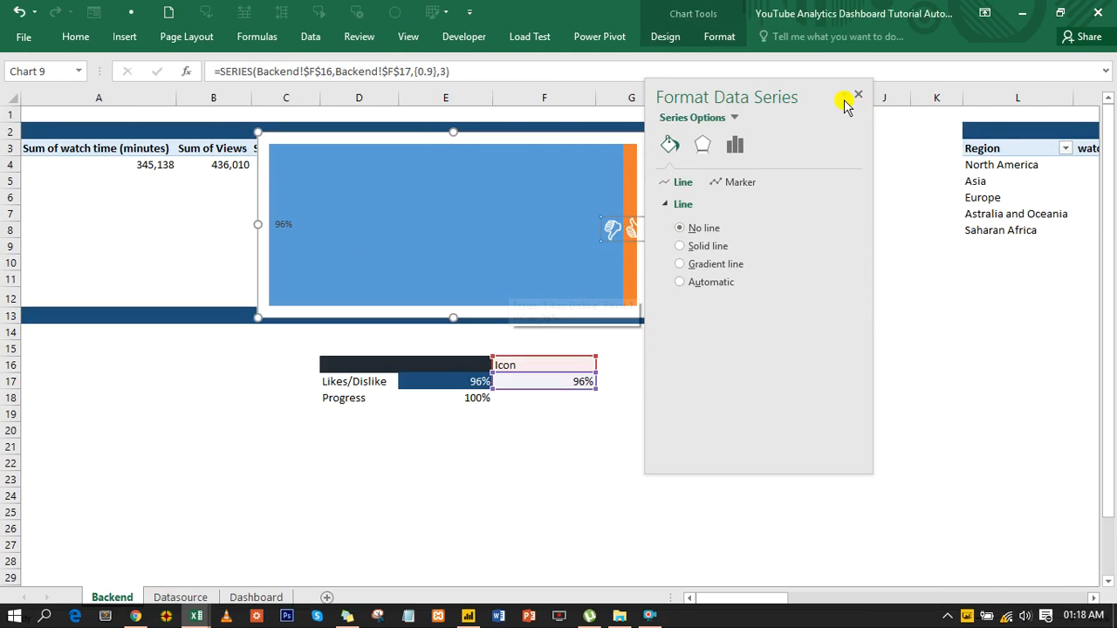
left_click_drag(810, 92, 1020, 117)
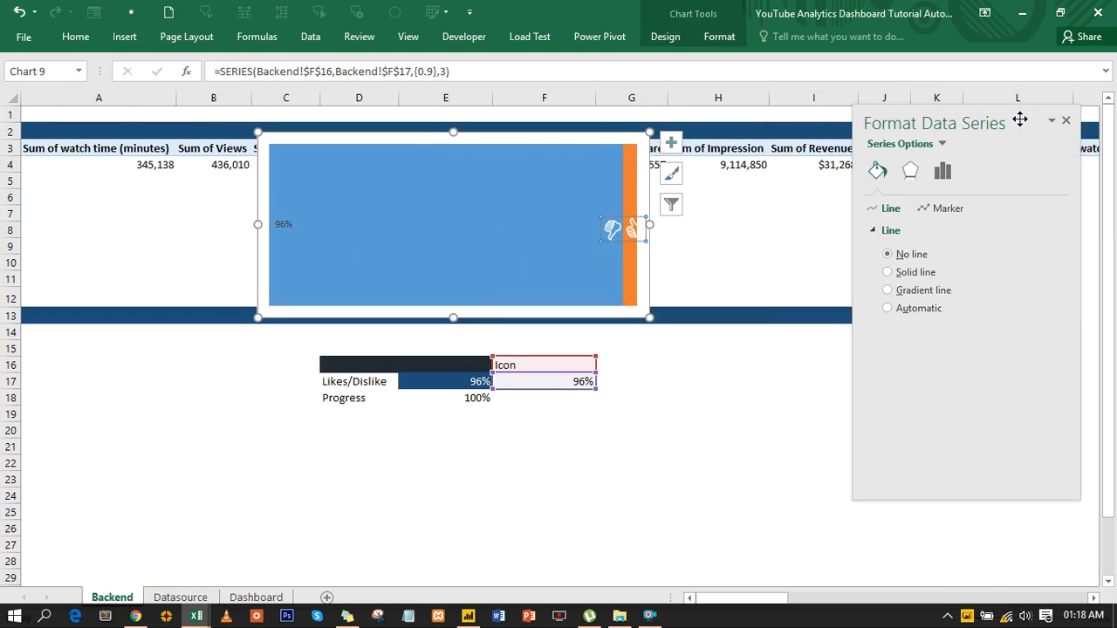
left_click(596, 137)
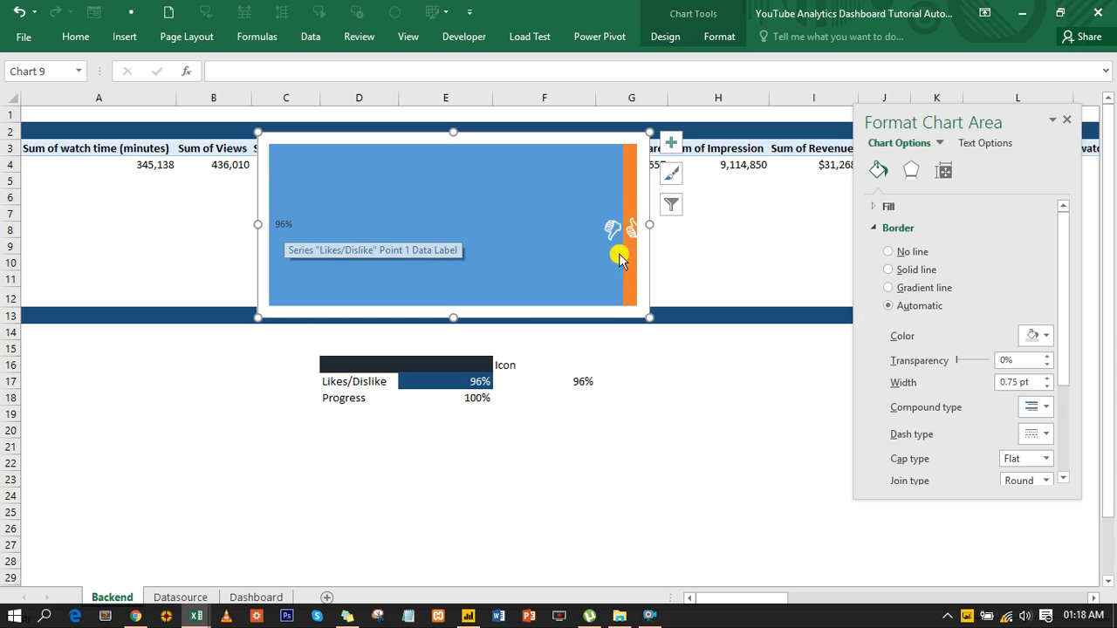
Change the Icon value formula in F17 to =E17-0.09
left_click(582, 379)
left_click(242, 71)
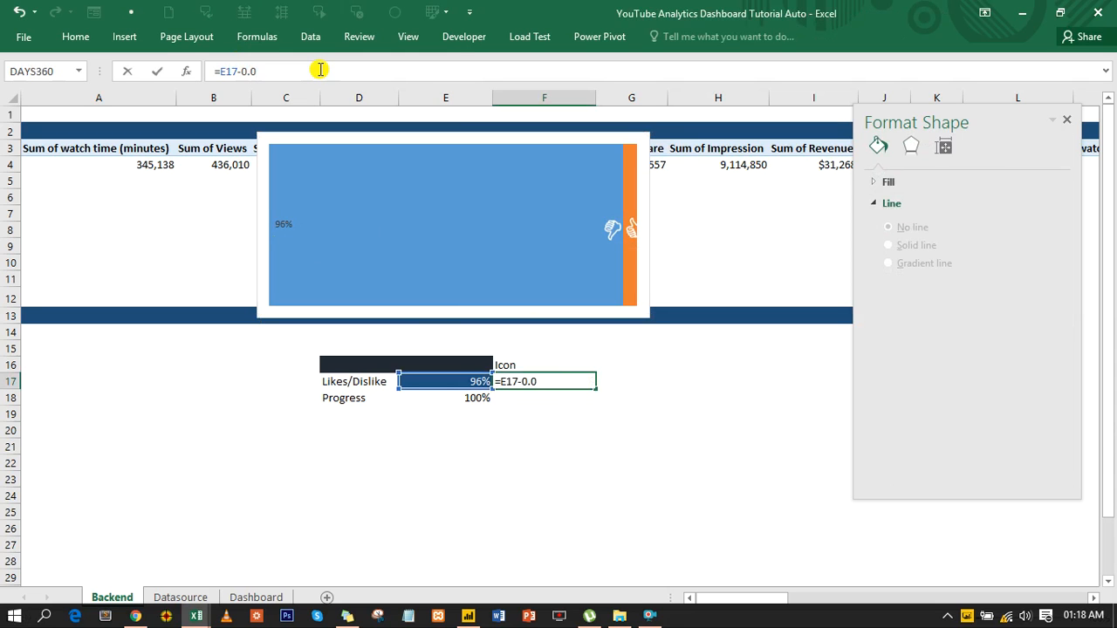
type("-0.09")
key("Return")
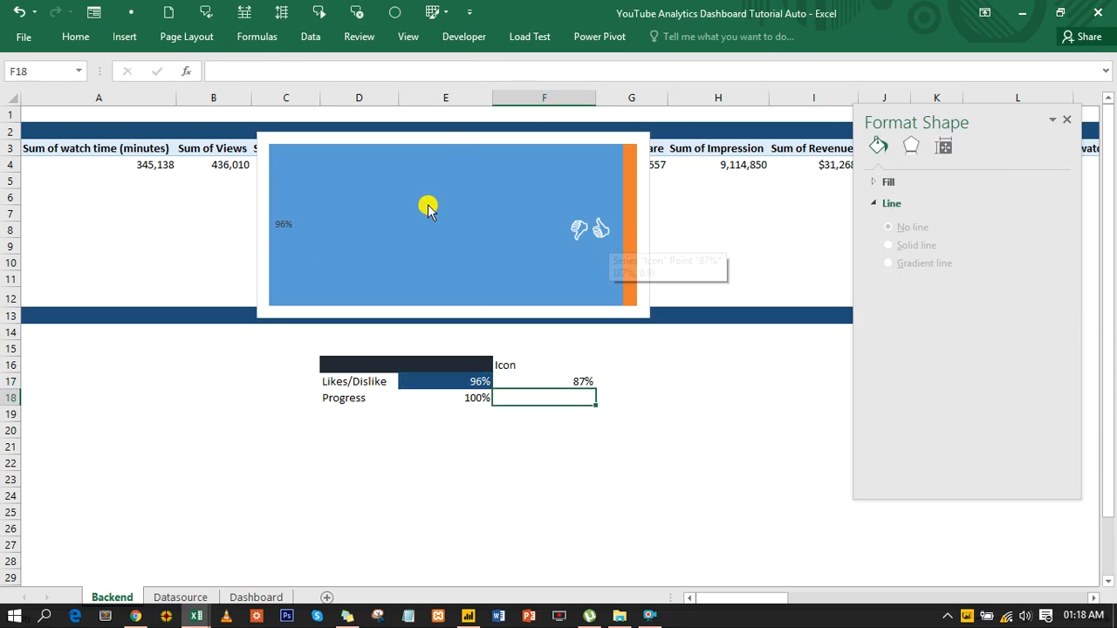
Shrink the chart's height to a thin bar and place it across rows 7 to 11 below the totals
left_click(446, 137)
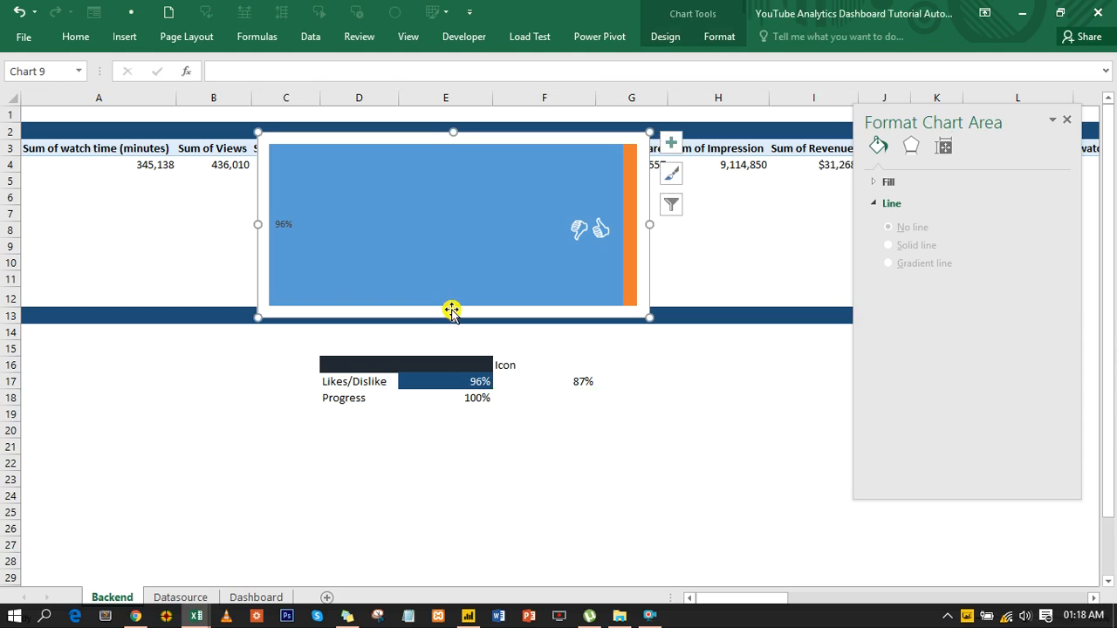
left_click_drag(451, 320, 452, 196)
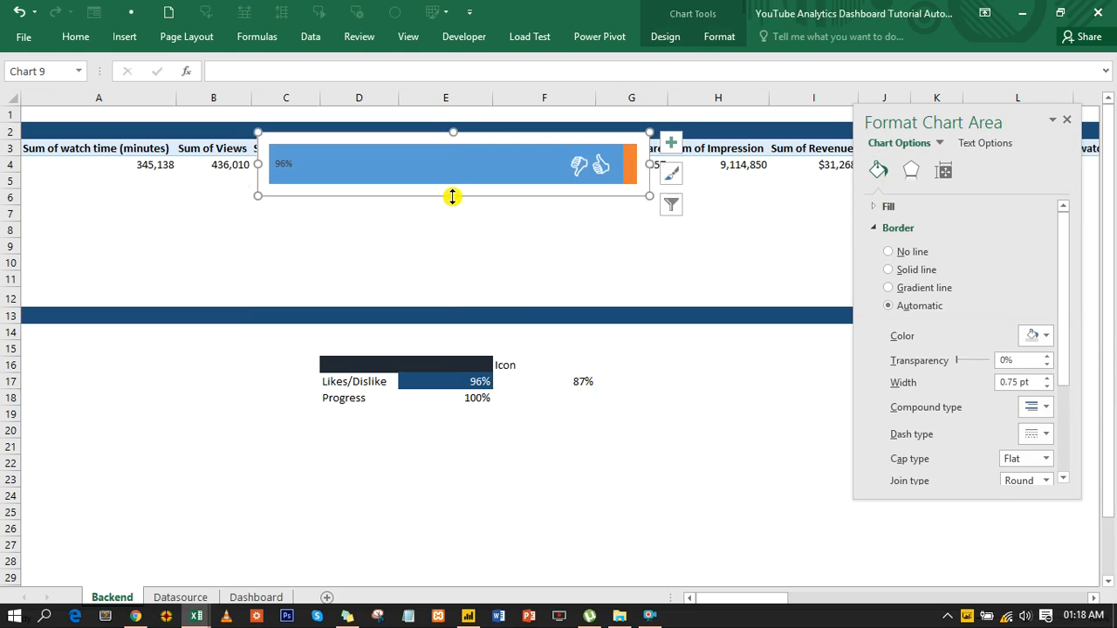
left_click_drag(465, 141, 457, 223)
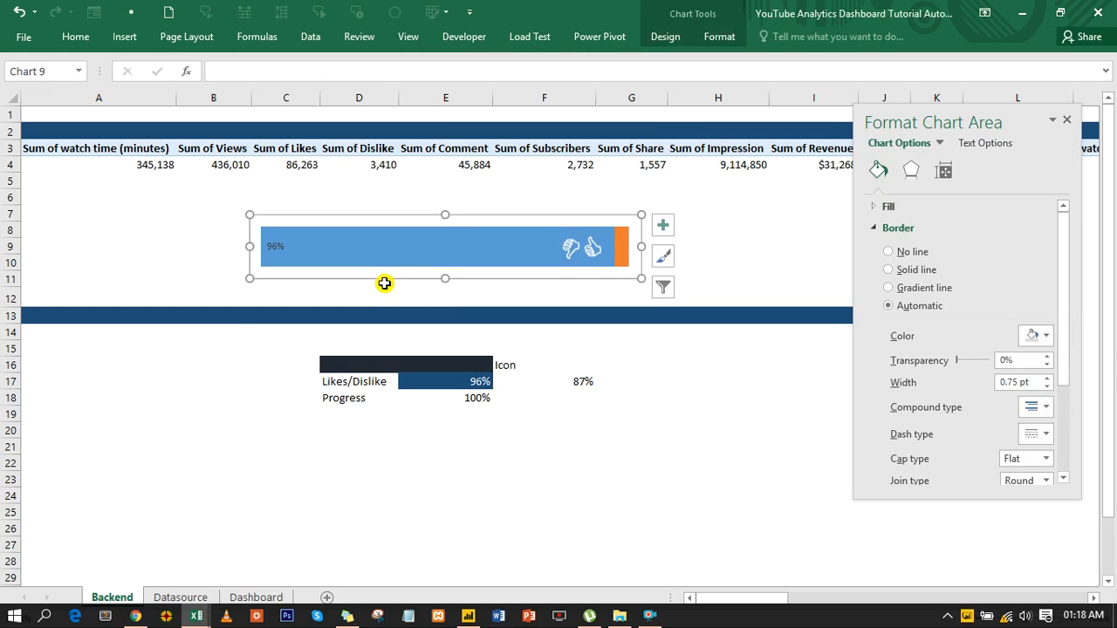
Move the progress chart from Backend onto the Dashboard's black panel, under its heading, and widen it slightly
key("ctrl+x")
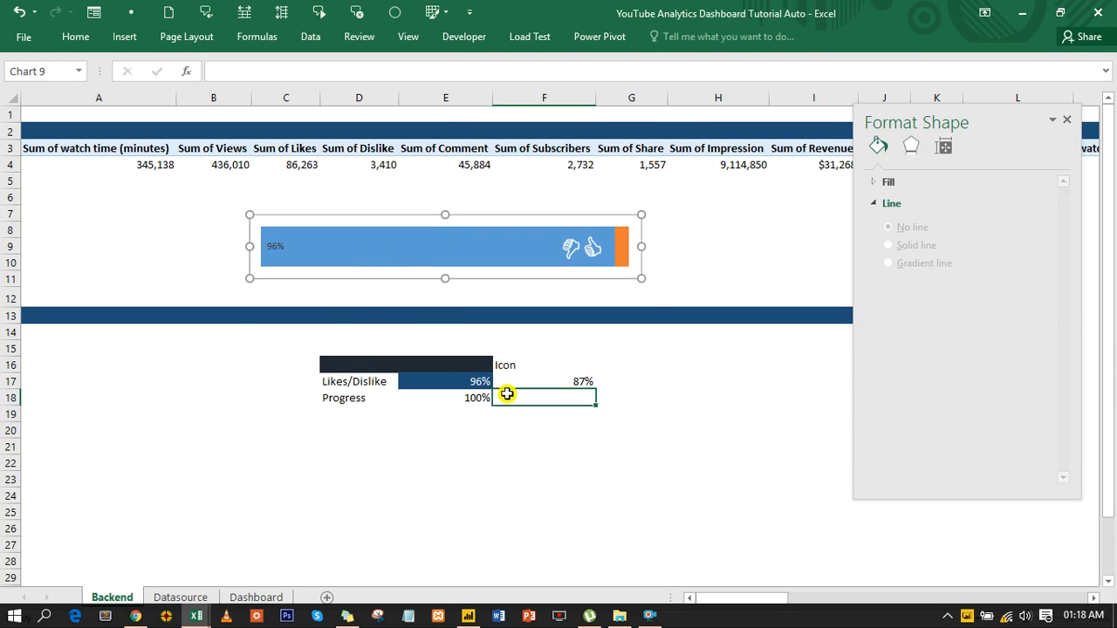
left_click(255, 596)
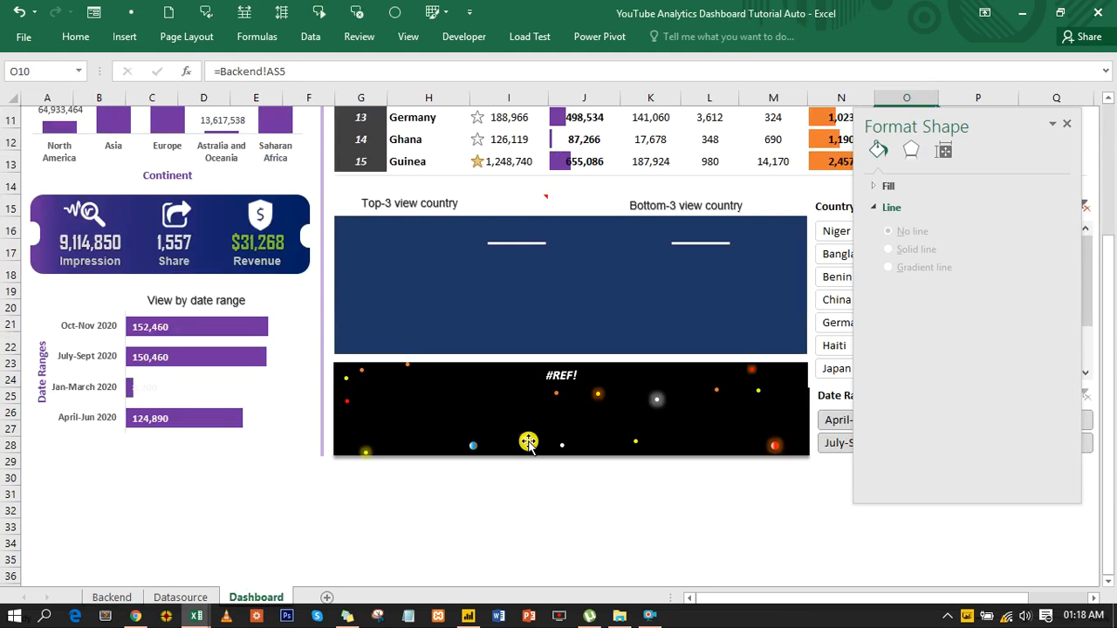
left_click(486, 410)
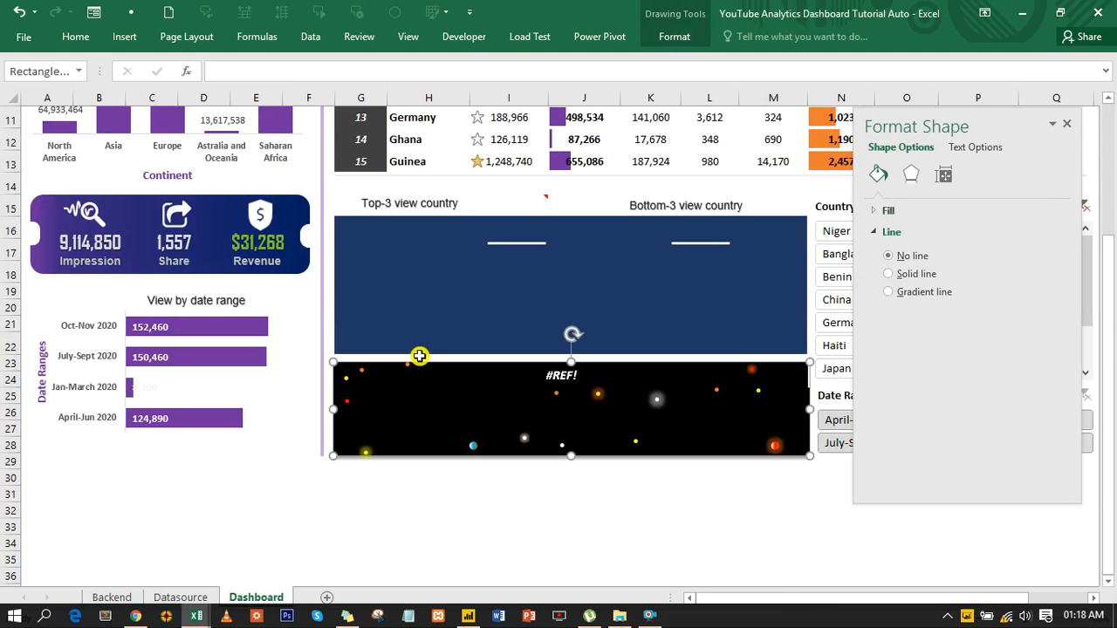
left_click(418, 356)
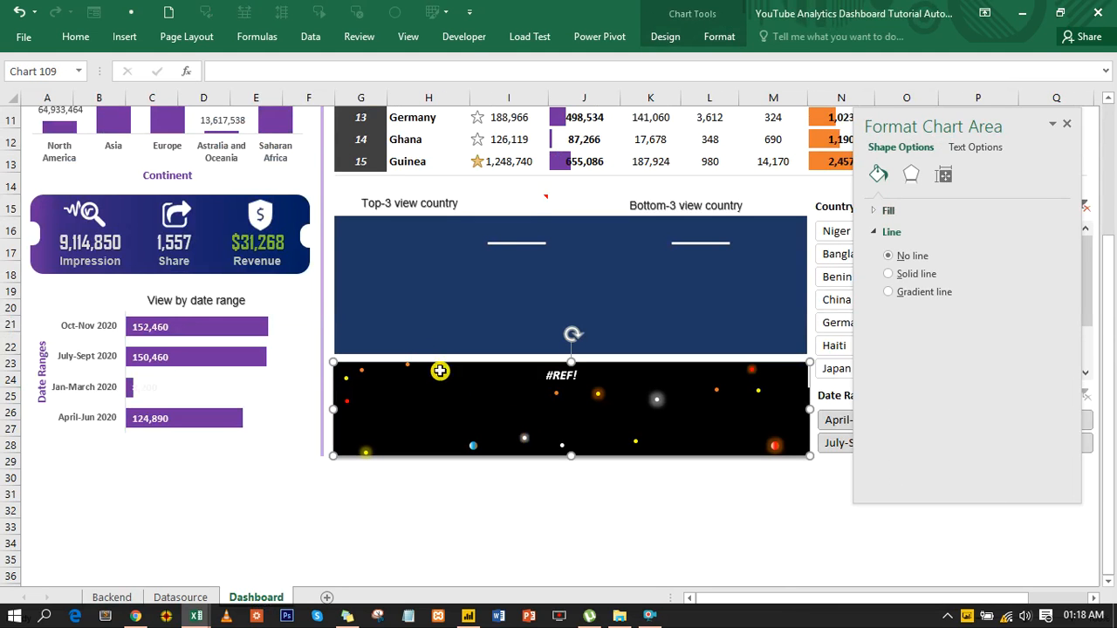
left_click_drag(520, 303, 596, 387)
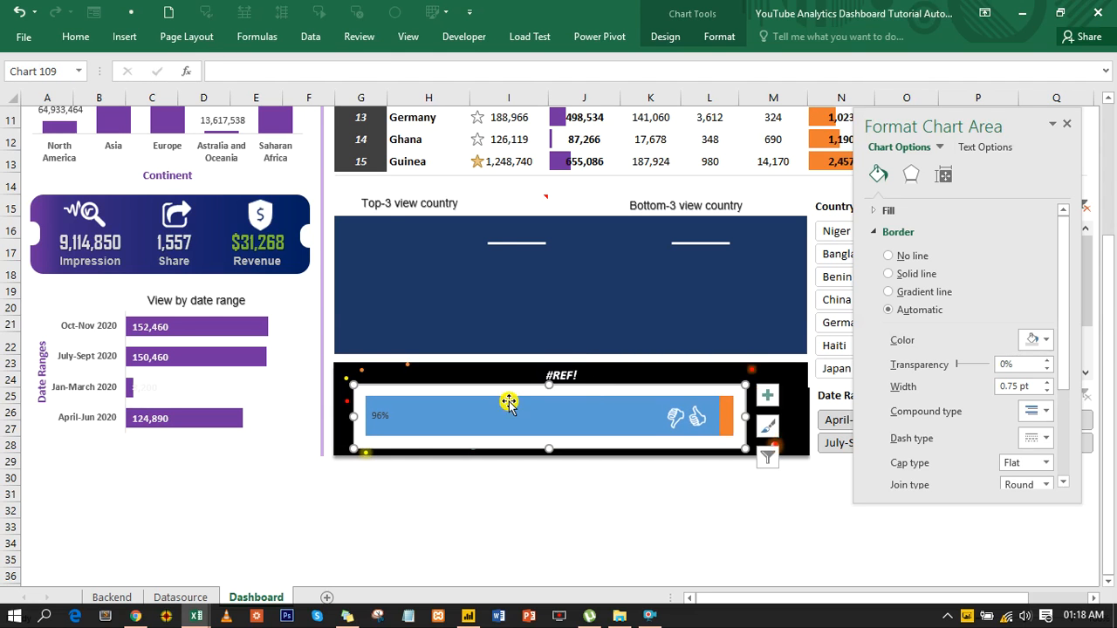
left_click_drag(353, 415, 345, 415)
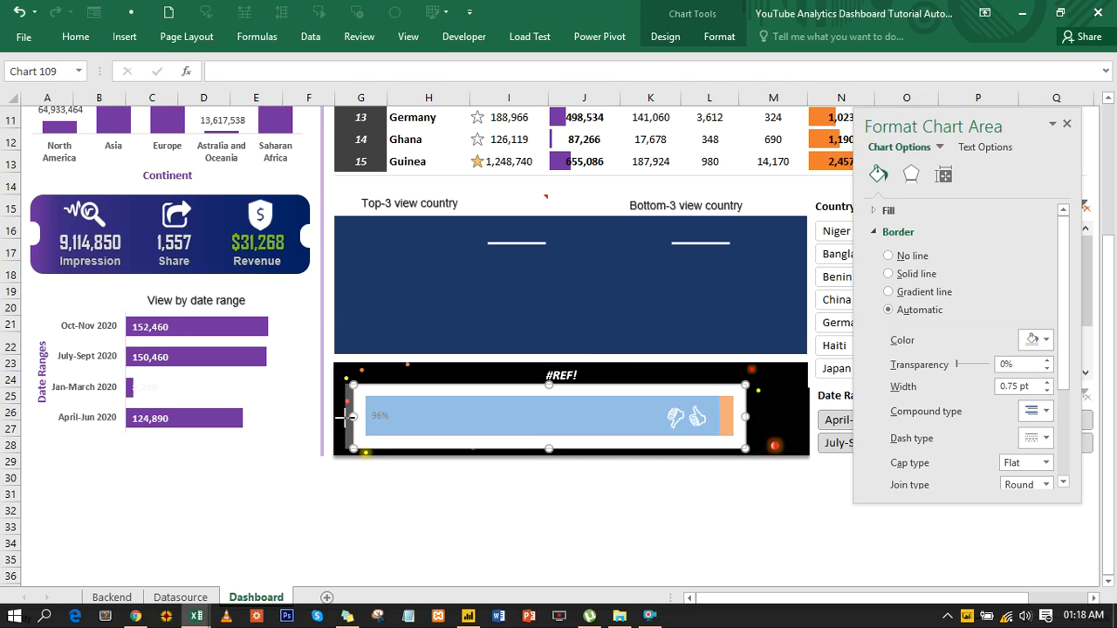
Remove the progress chart's outline and background by setting its border to No line and its fill to No fill
left_click(886, 258)
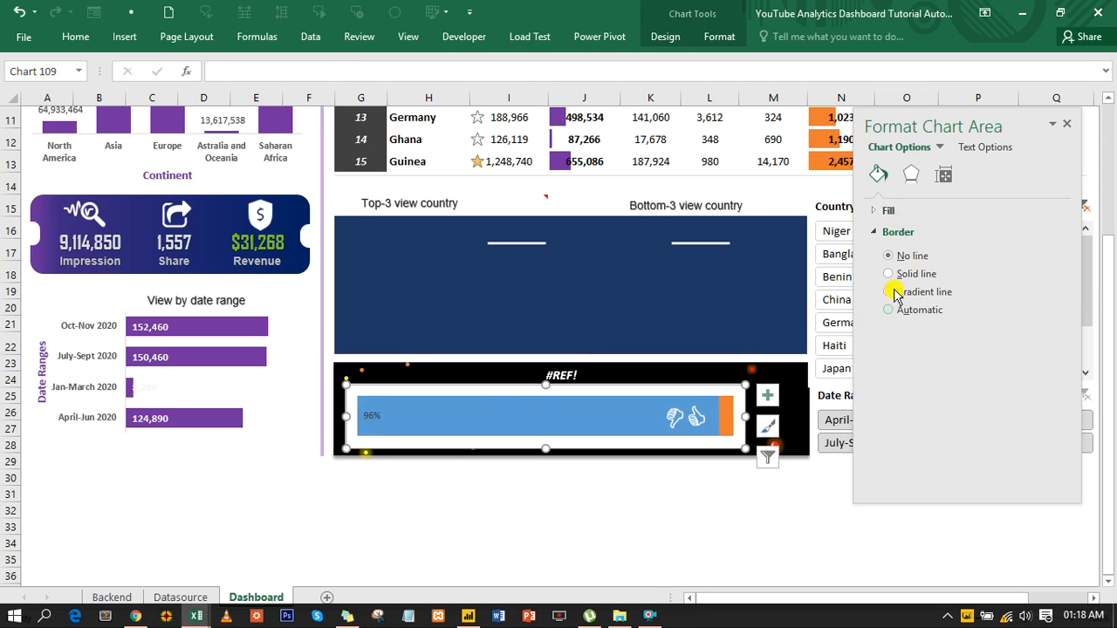
left_click(884, 212)
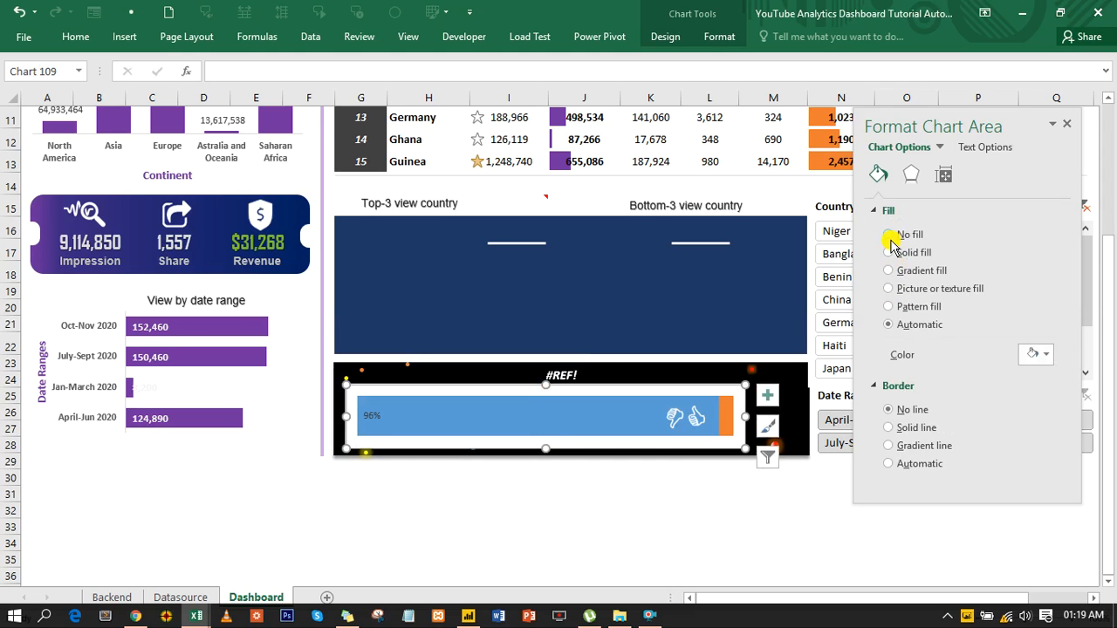
left_click(888, 235)
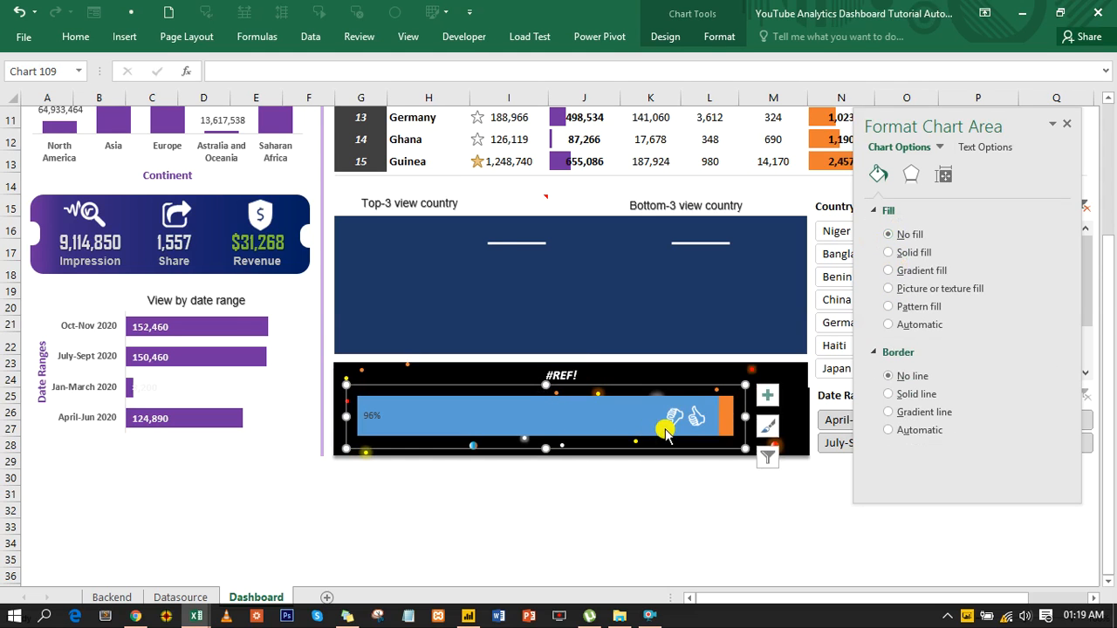
Recolor the orange remainder series of the progress chart with a solid light grey fill
left_click(724, 417)
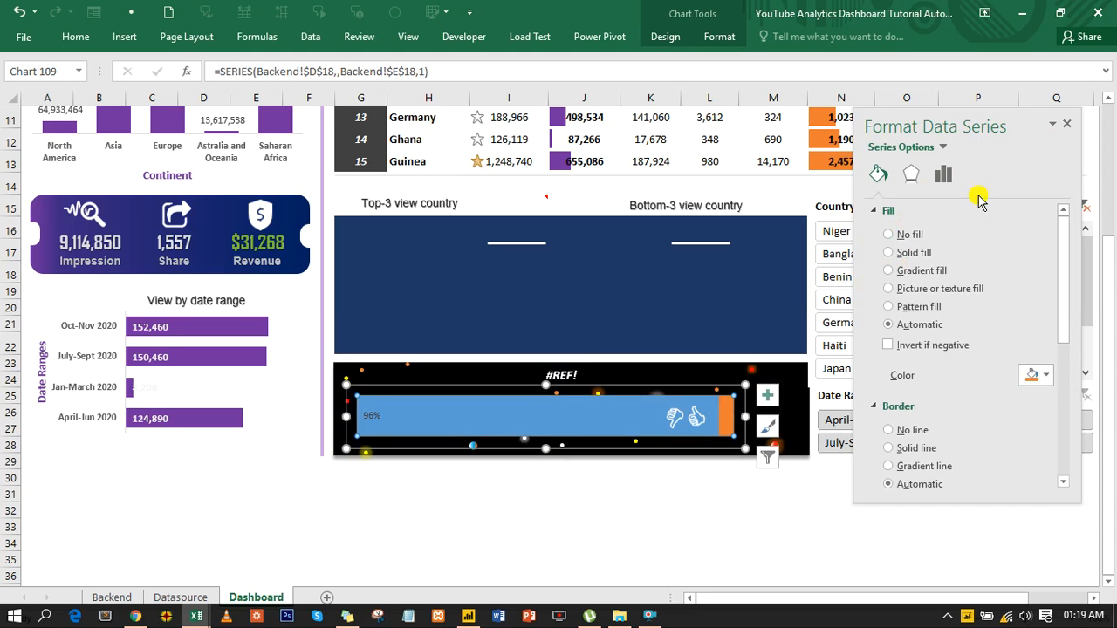
left_click(1046, 376)
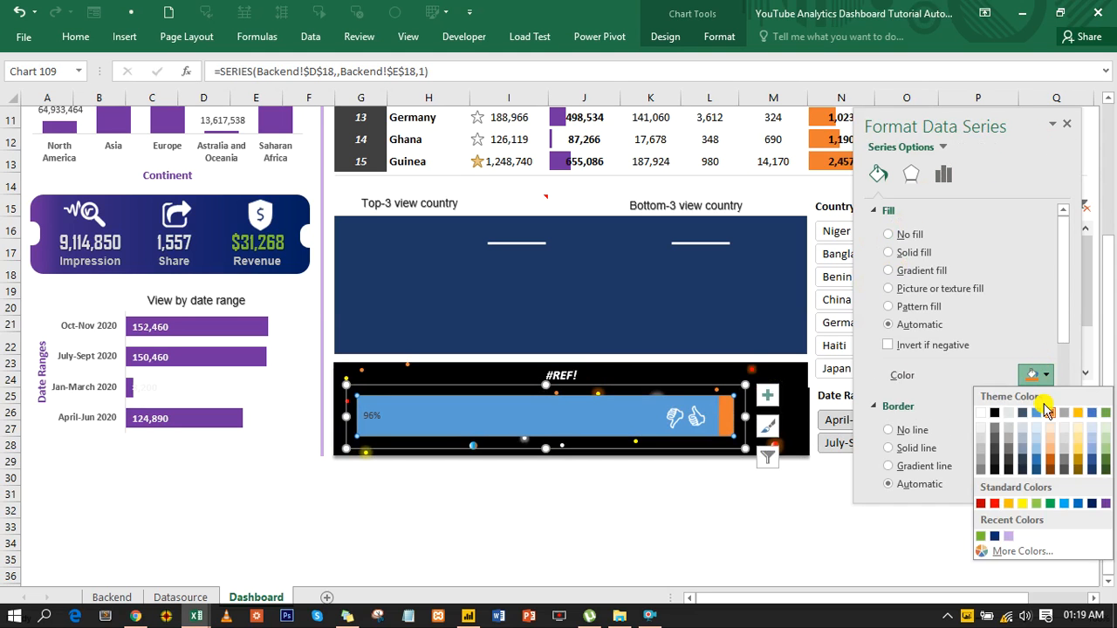
left_click(1008, 433)
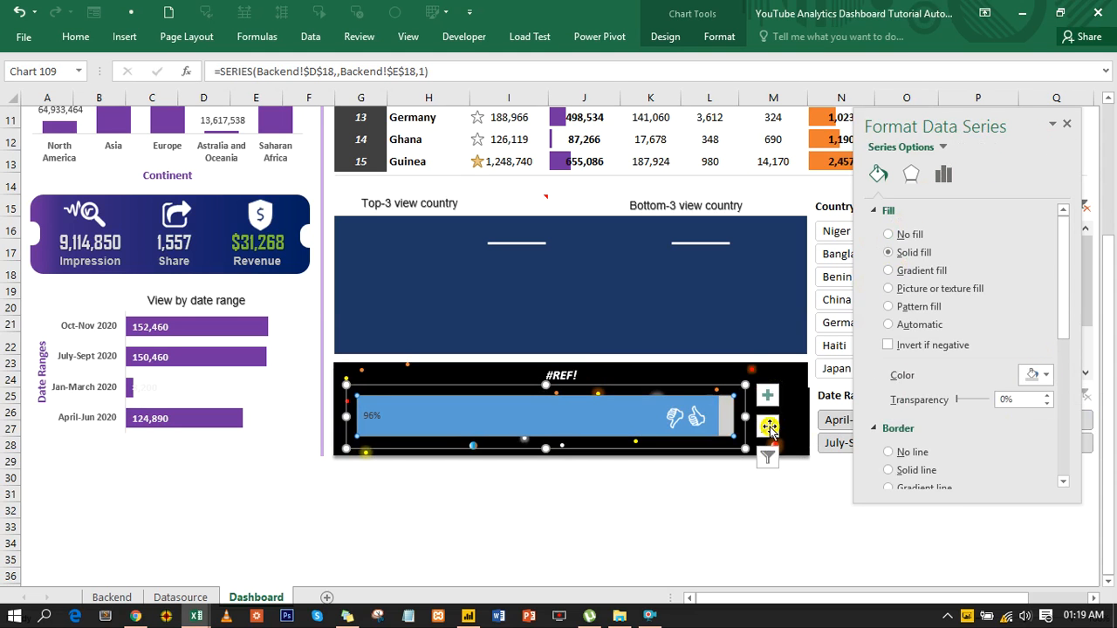
left_click(1069, 130)
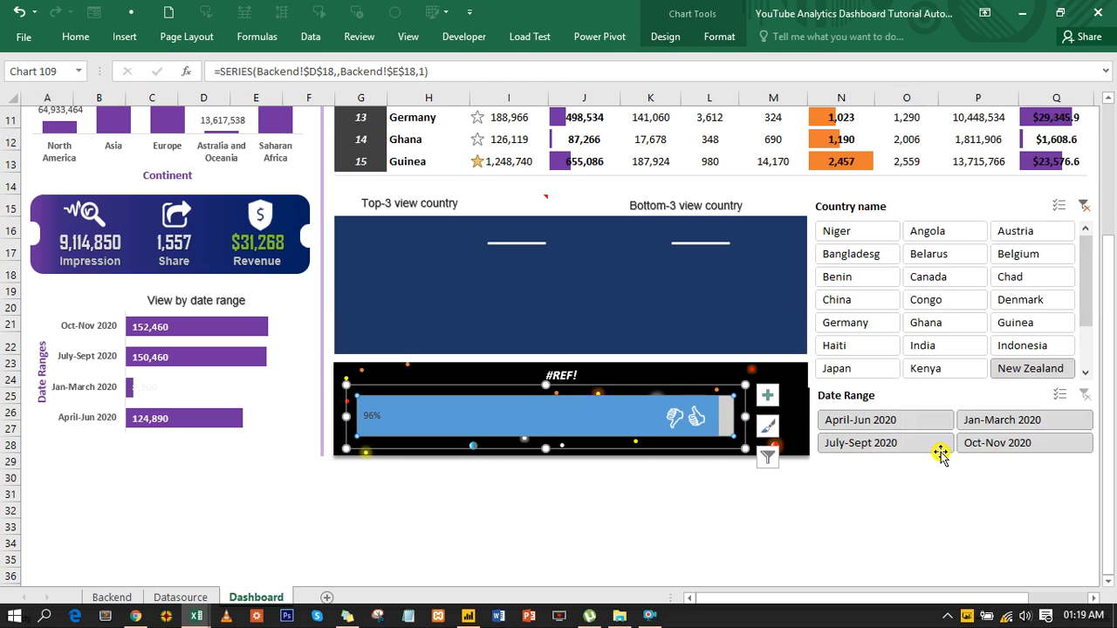
left_click(960, 501)
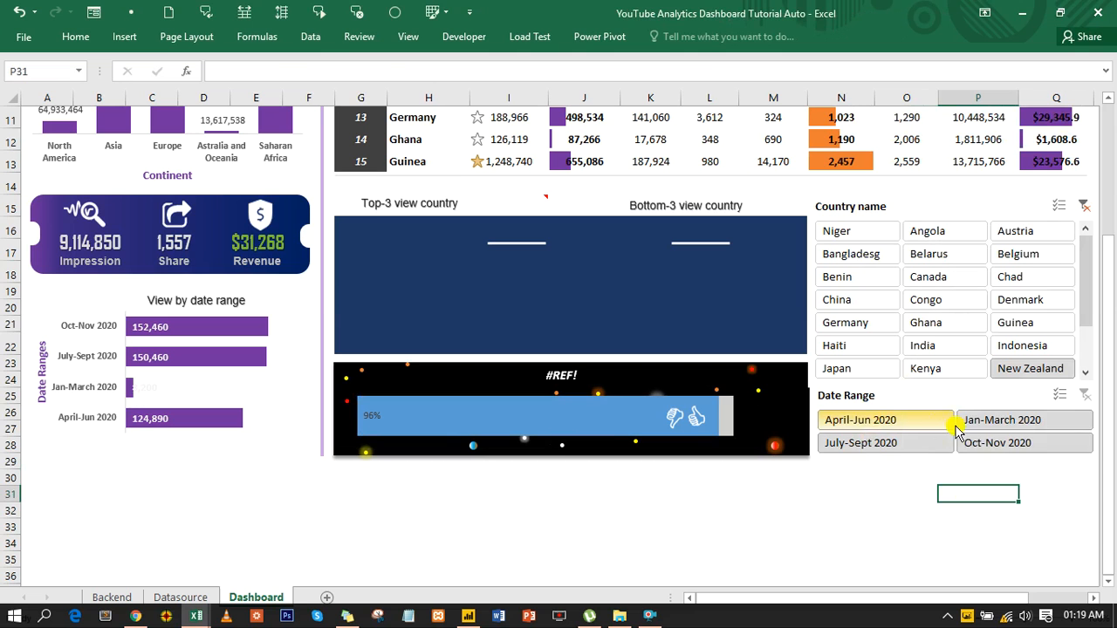
Test the progress bar by filtering to Ngeria, switching the date range between April-Jun 2020 and Jan-March 2020, ending on Jan-March 2020
left_click(999, 423)
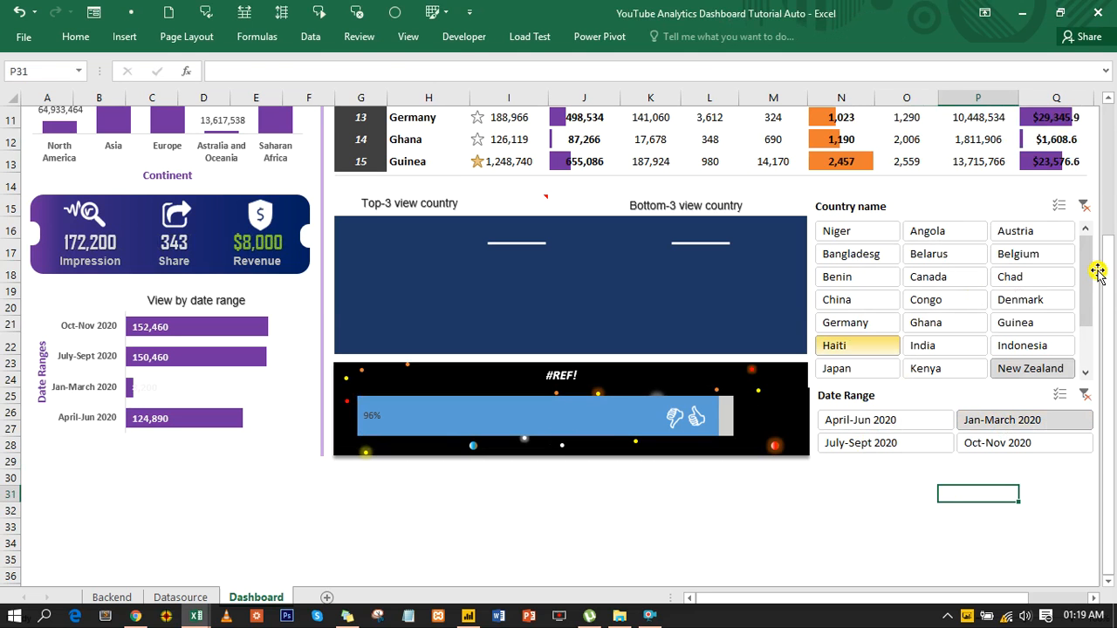
left_click_drag(1086, 270, 1088, 345)
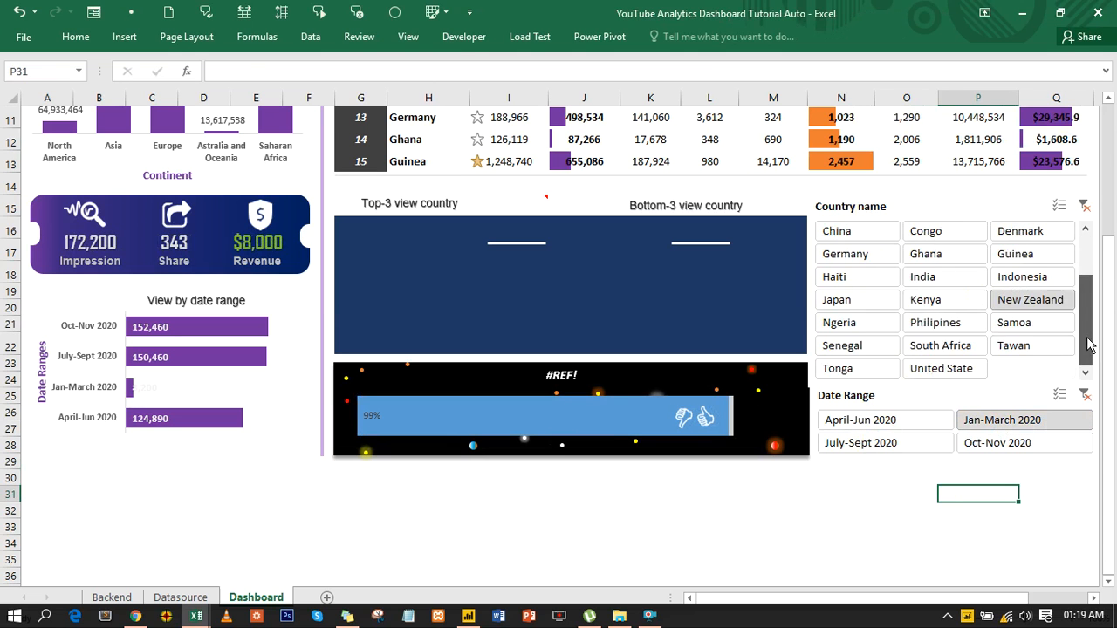
left_click(827, 338)
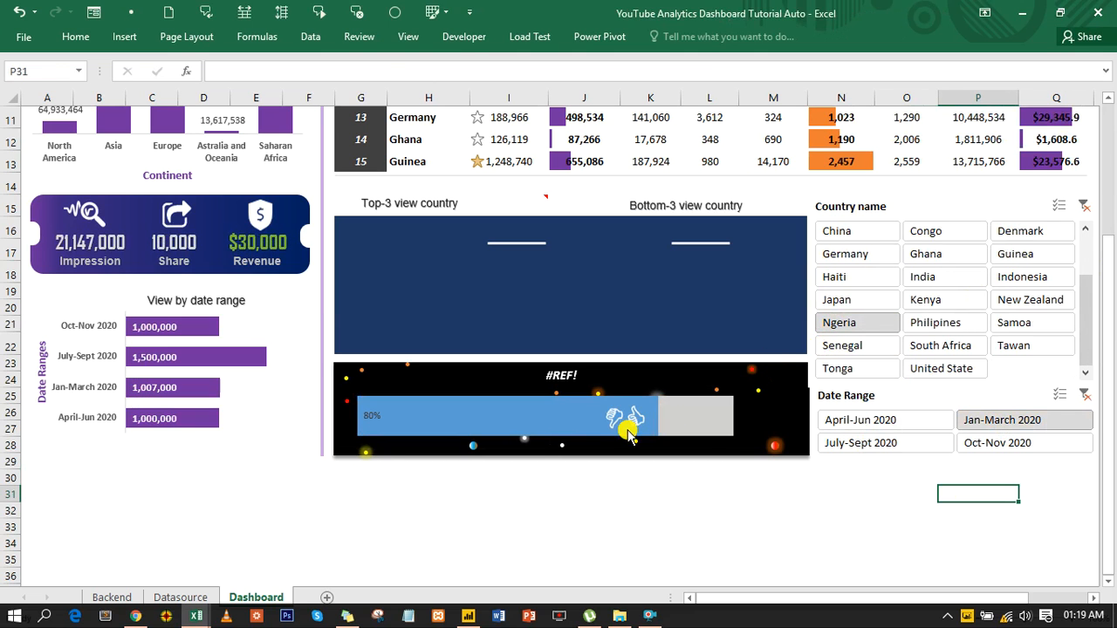
left_click(869, 423)
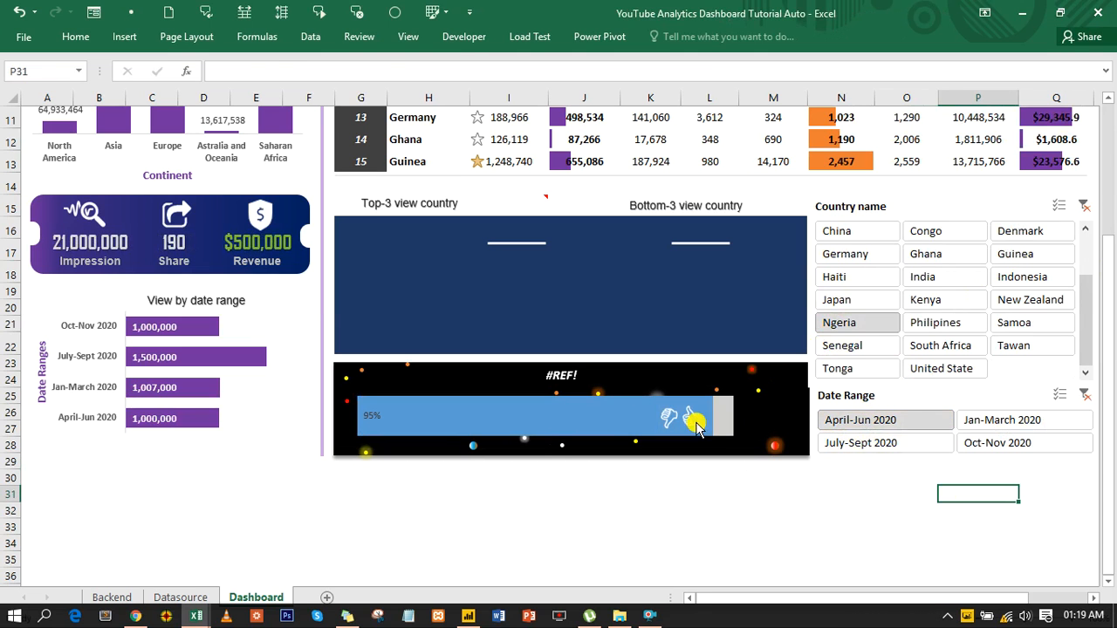
left_click(971, 424)
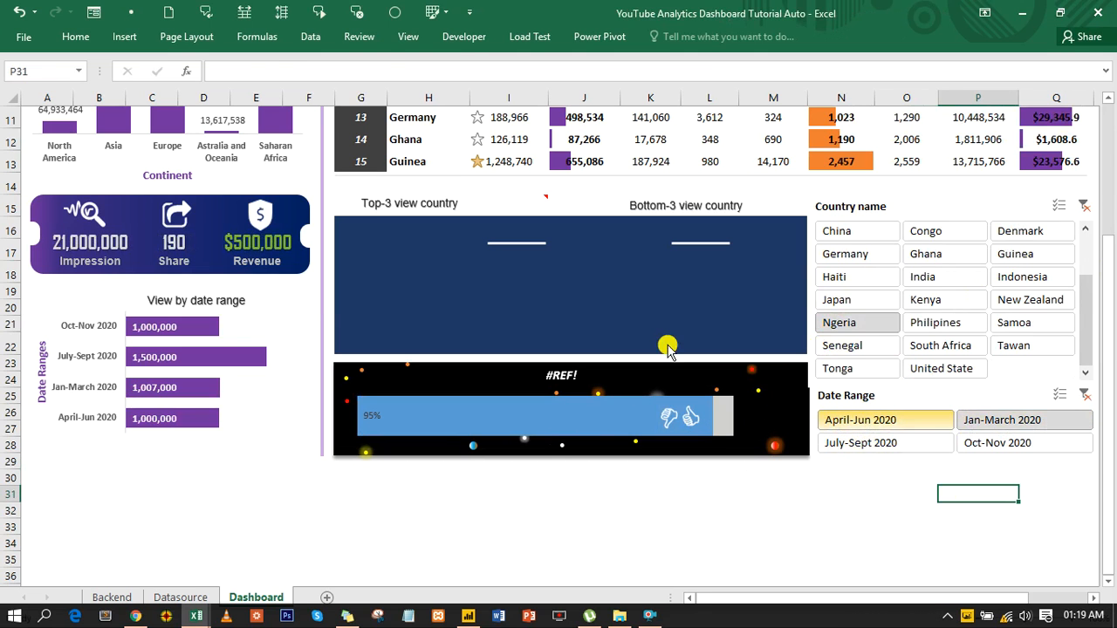
Examine the likes-versus-dislike bar in the other open YouTube dashboard workbook and return to this workbook
left_click(404, 37)
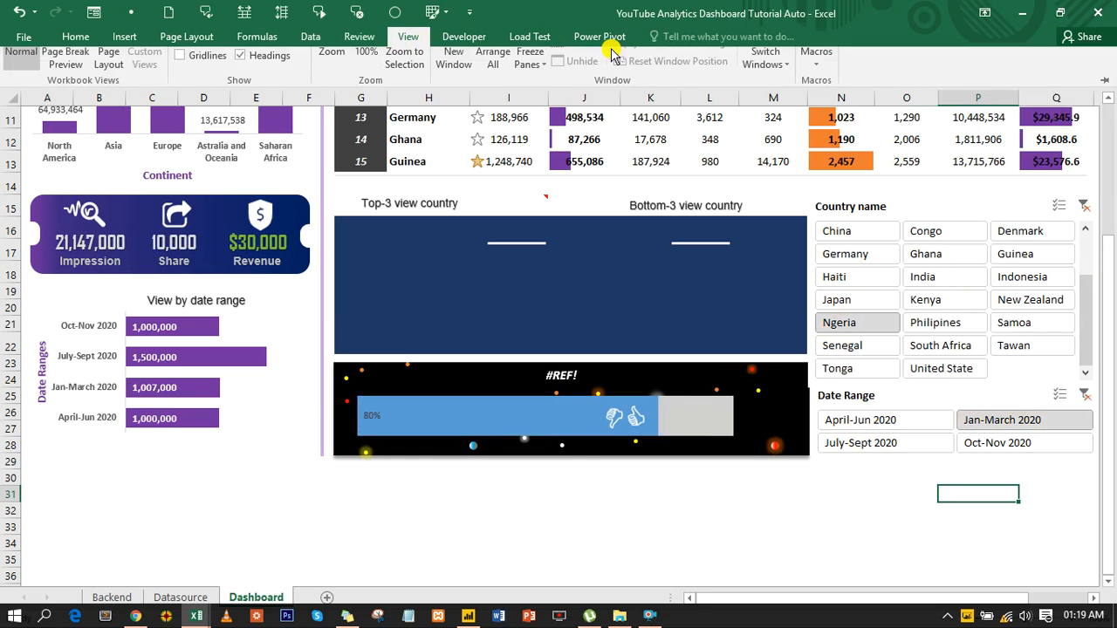
left_click(777, 94)
left_click(780, 144)
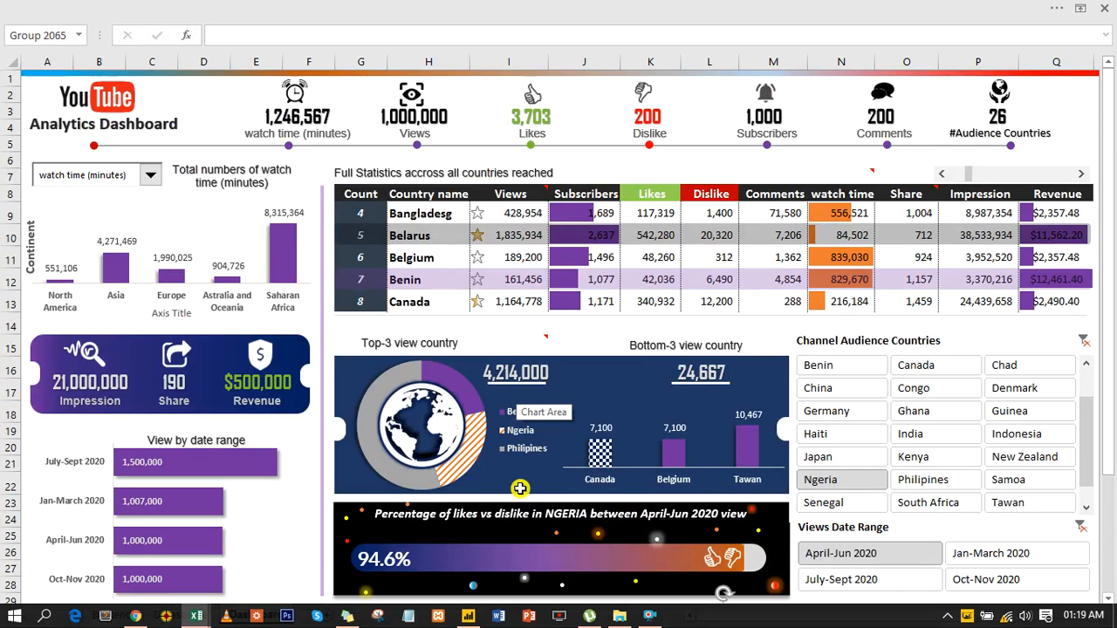
scroll(511, 414, "down", 3)
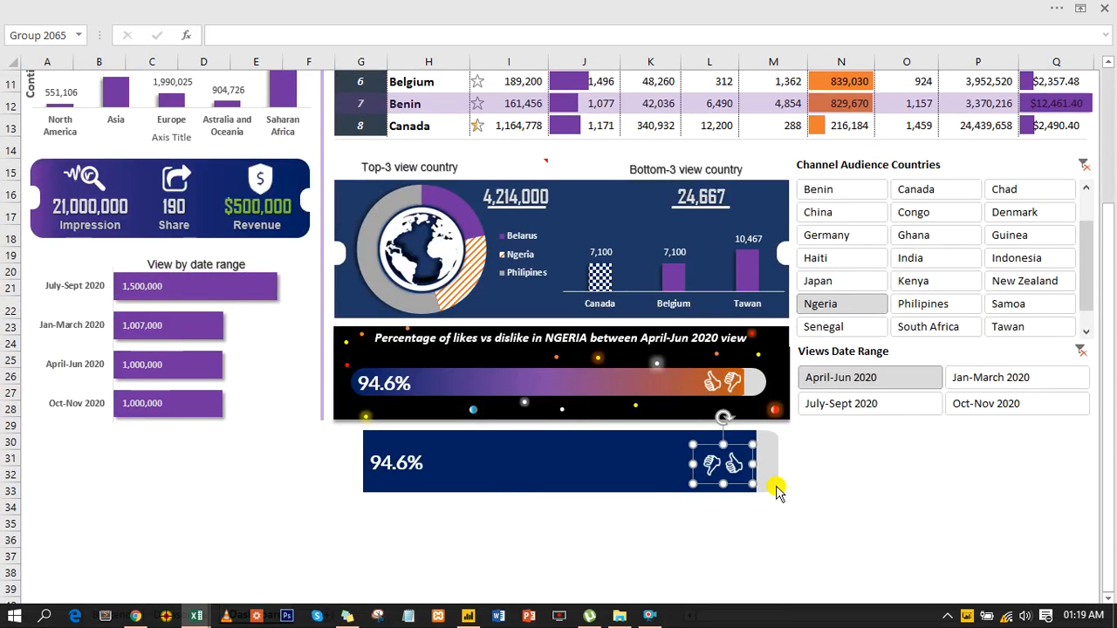
left_click(829, 478)
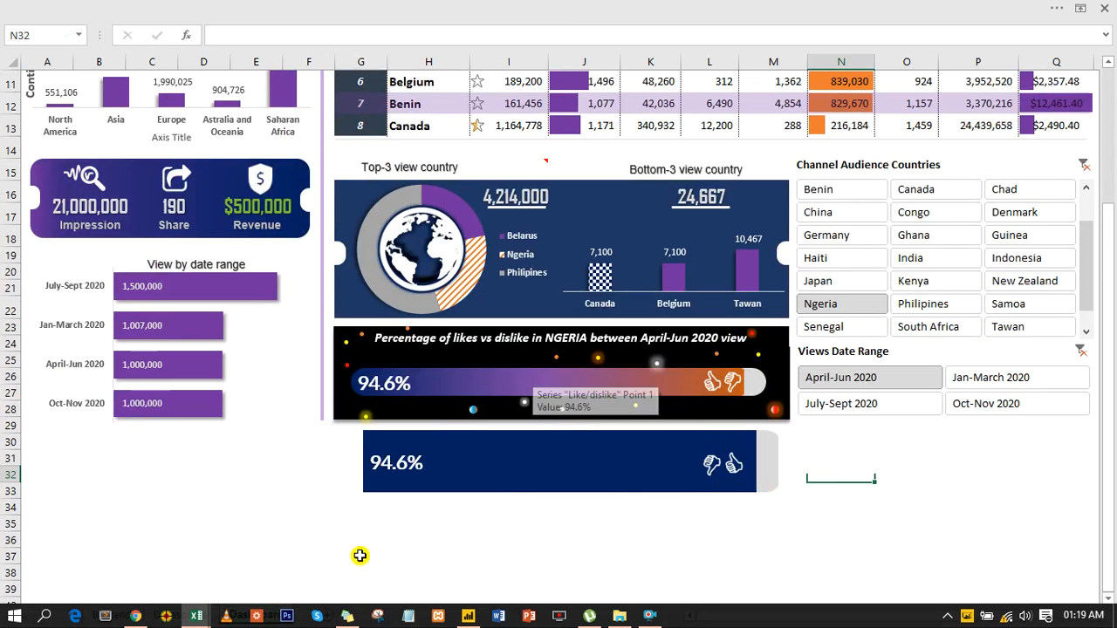
left_click(610, 9)
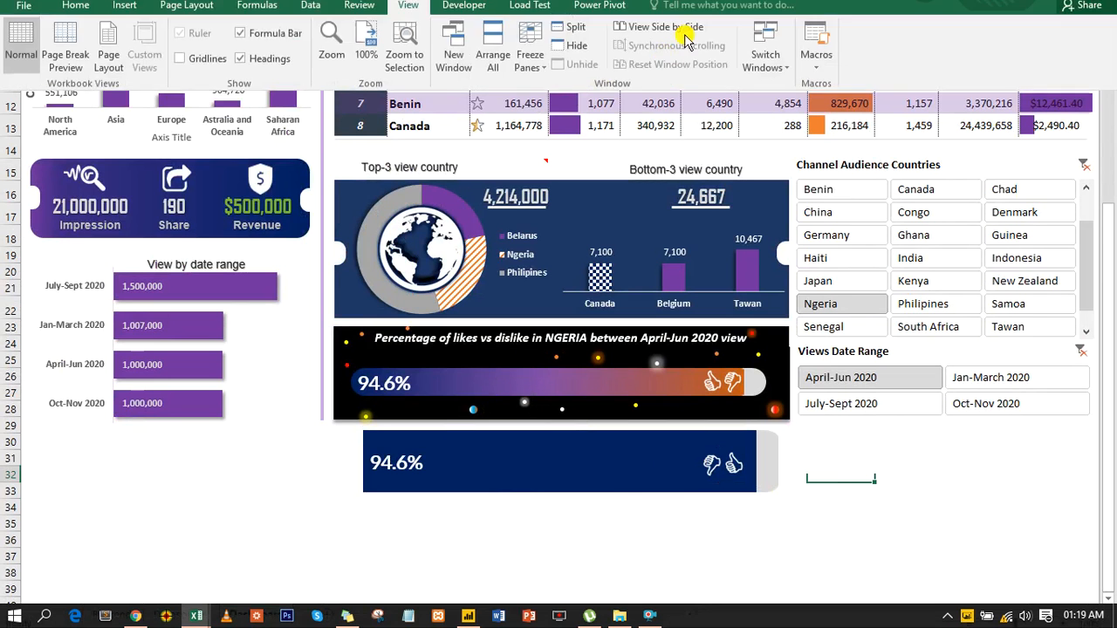
left_click(762, 91)
left_click(778, 120)
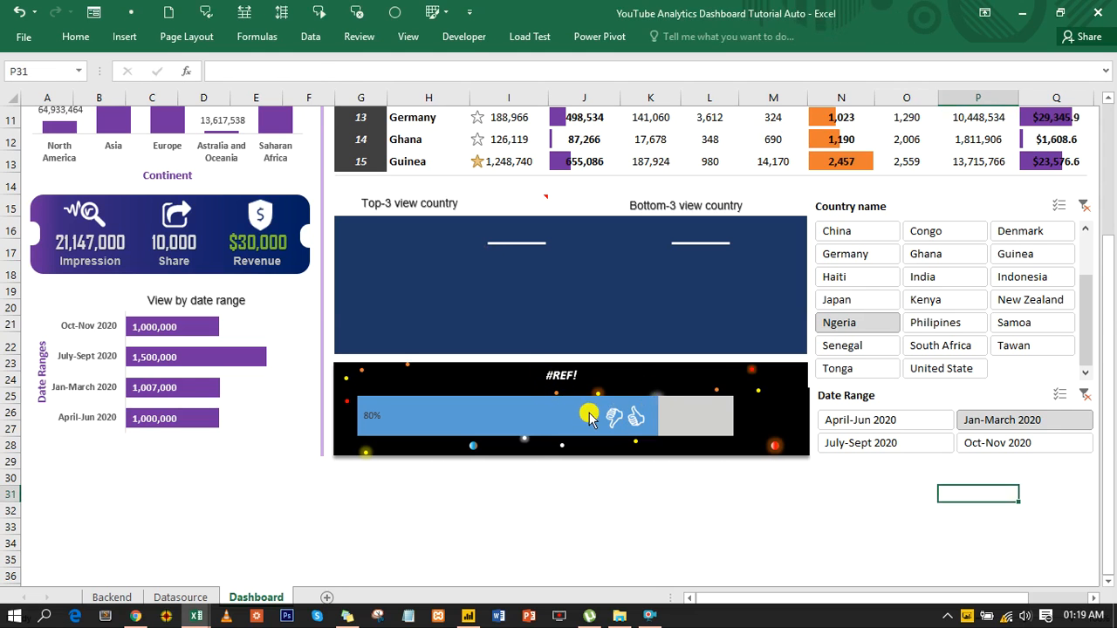
Widen the progress chart so it spans nearly the full width of the black panel
left_click(587, 419)
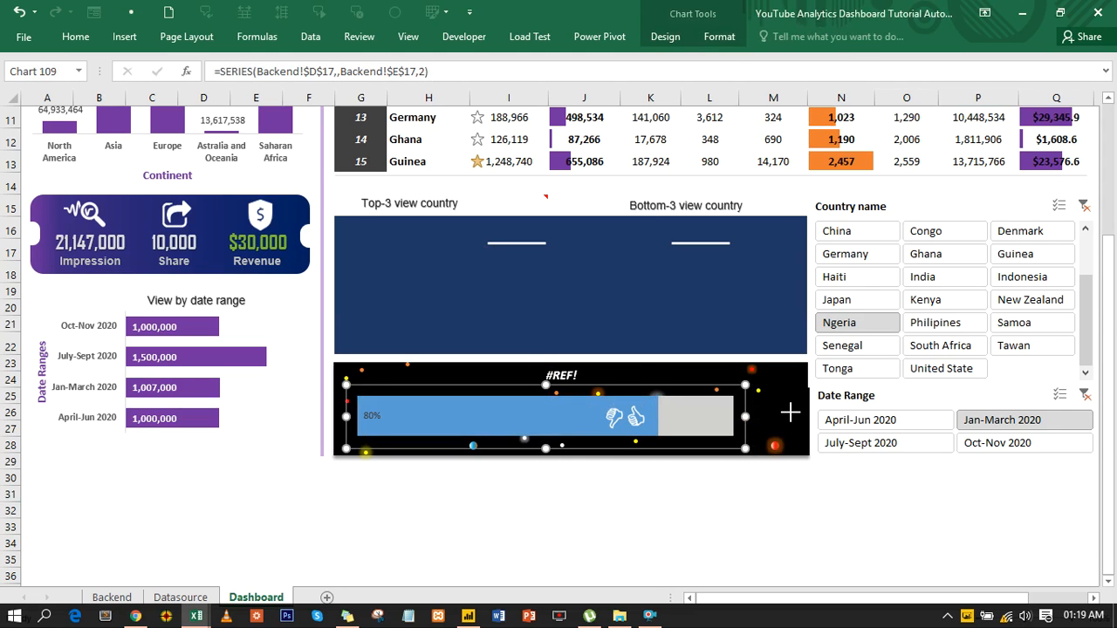
left_click_drag(796, 411, 796, 415)
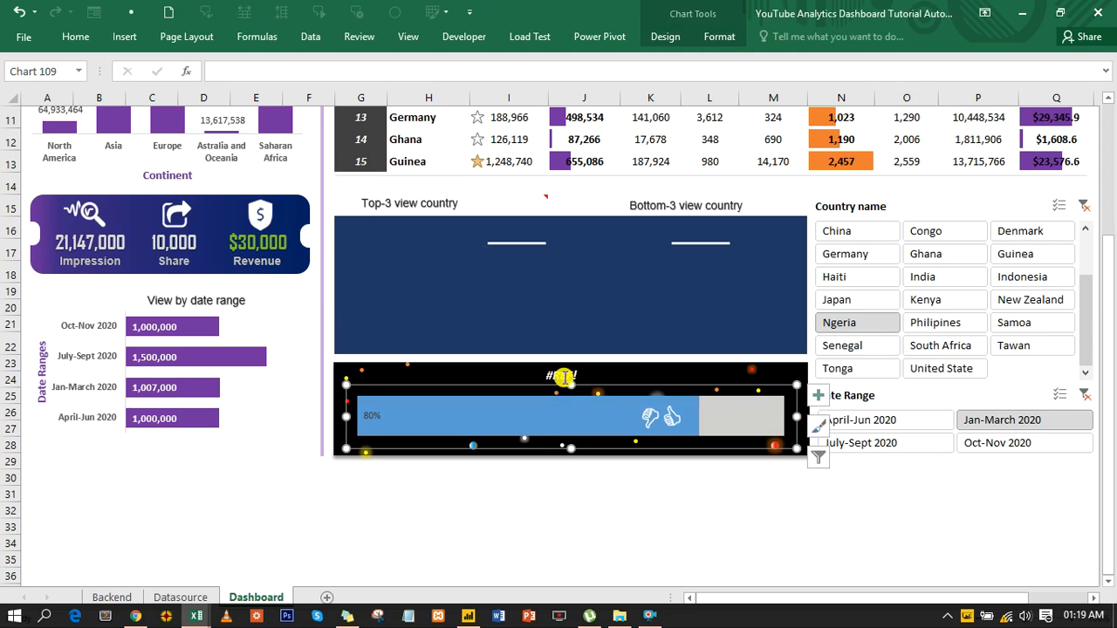
left_click(581, 495)
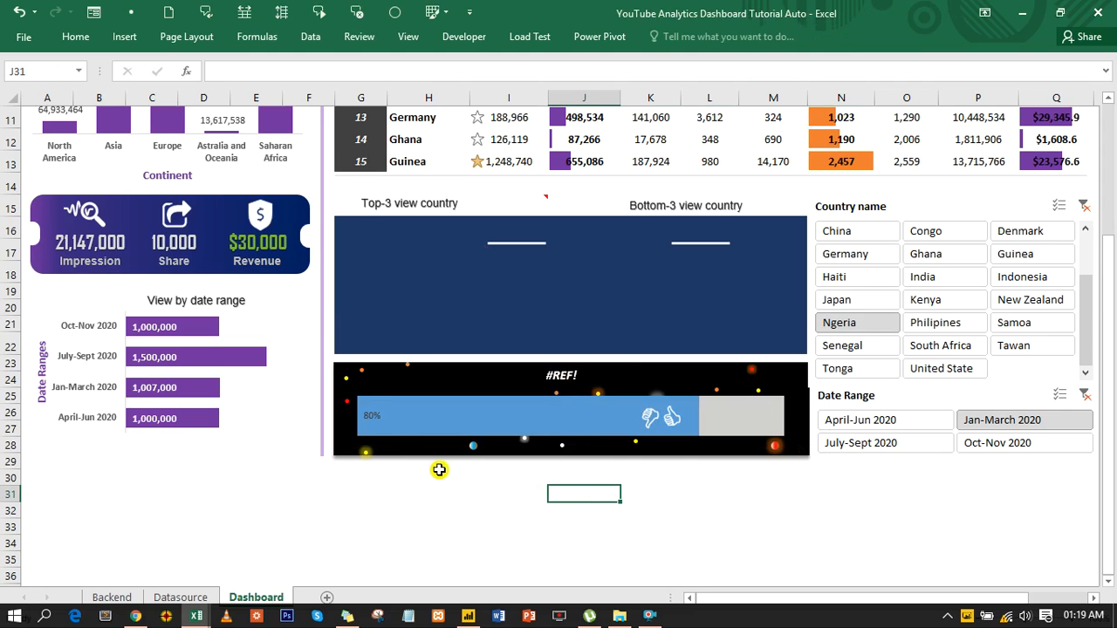
Format the progress bar's percentage label as bold white text at size 28
left_click(365, 424)
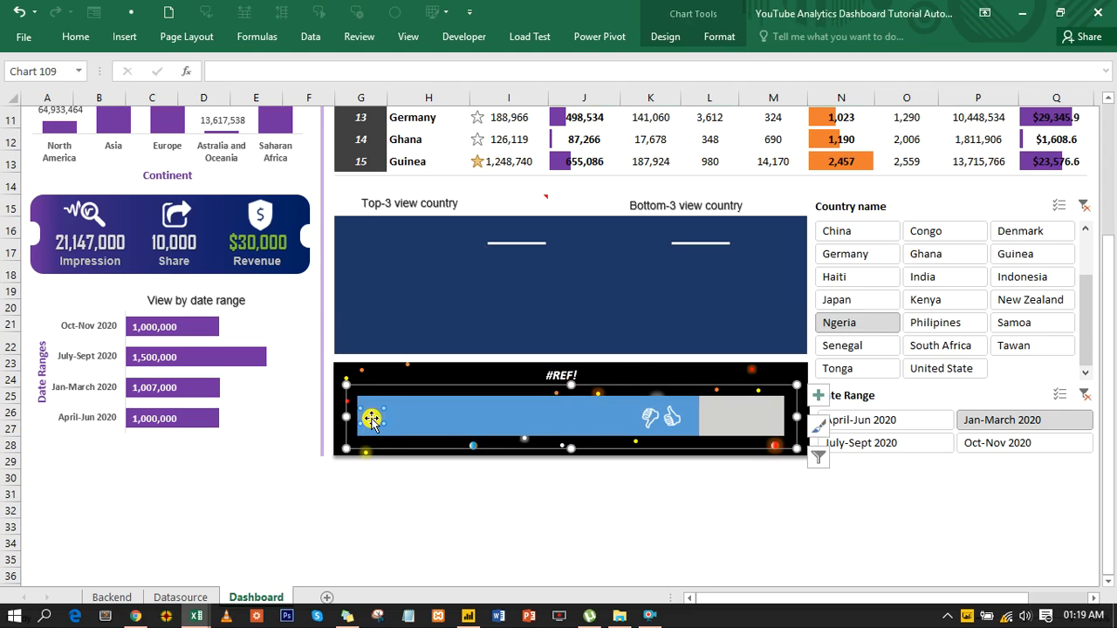
left_click(75, 36)
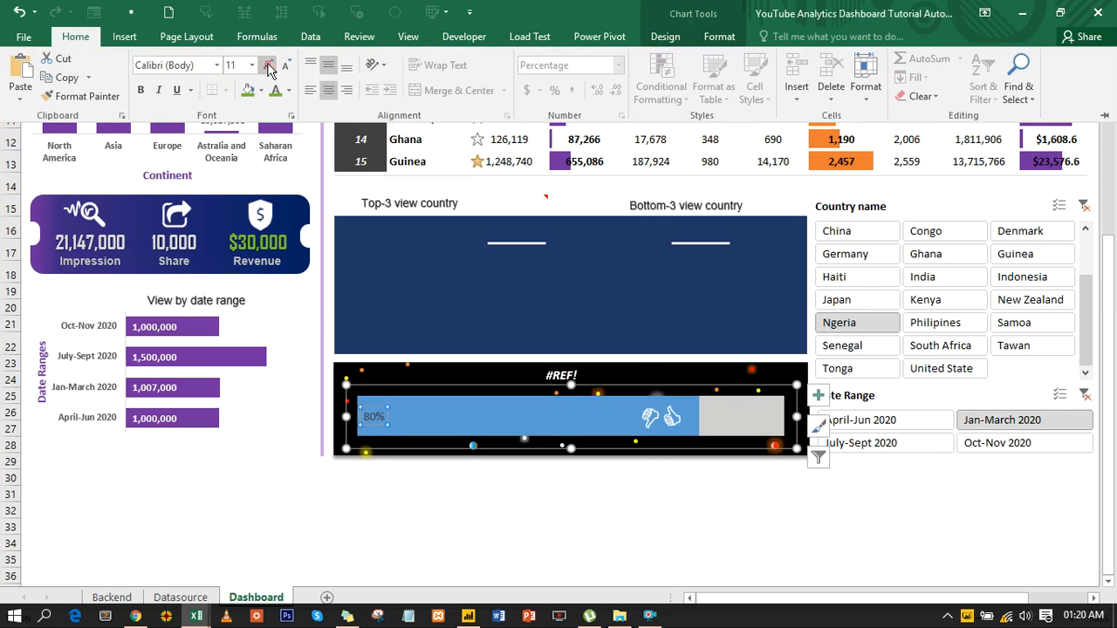
left_click(269, 68)
left_click(269, 68)
left_click(268, 68)
left_click(269, 68)
left_click(269, 68)
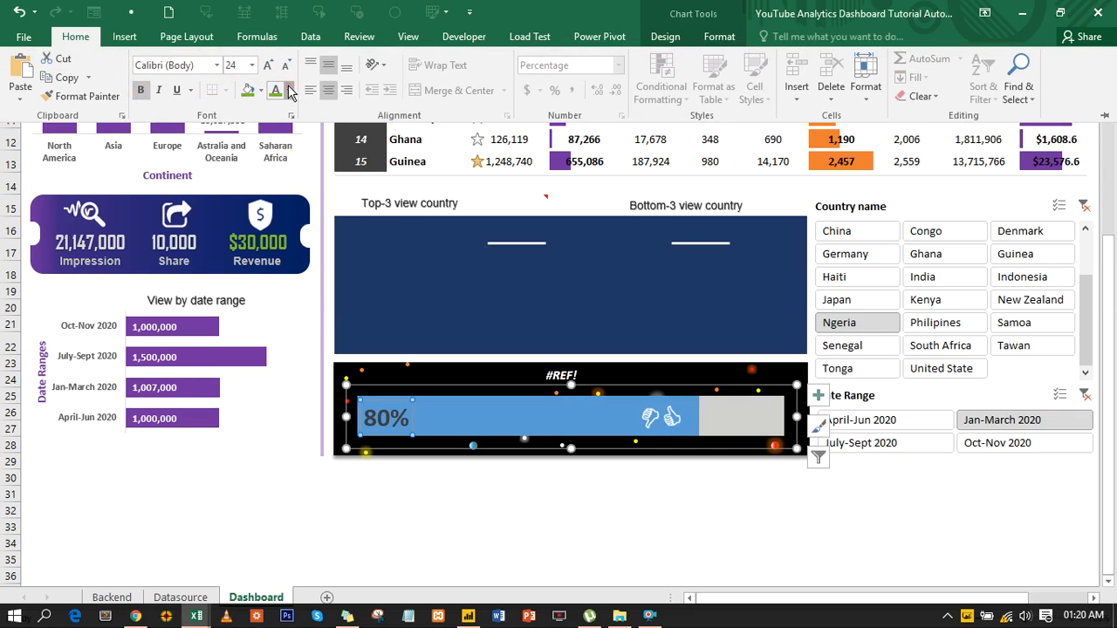
left_click(290, 91)
left_click(274, 143)
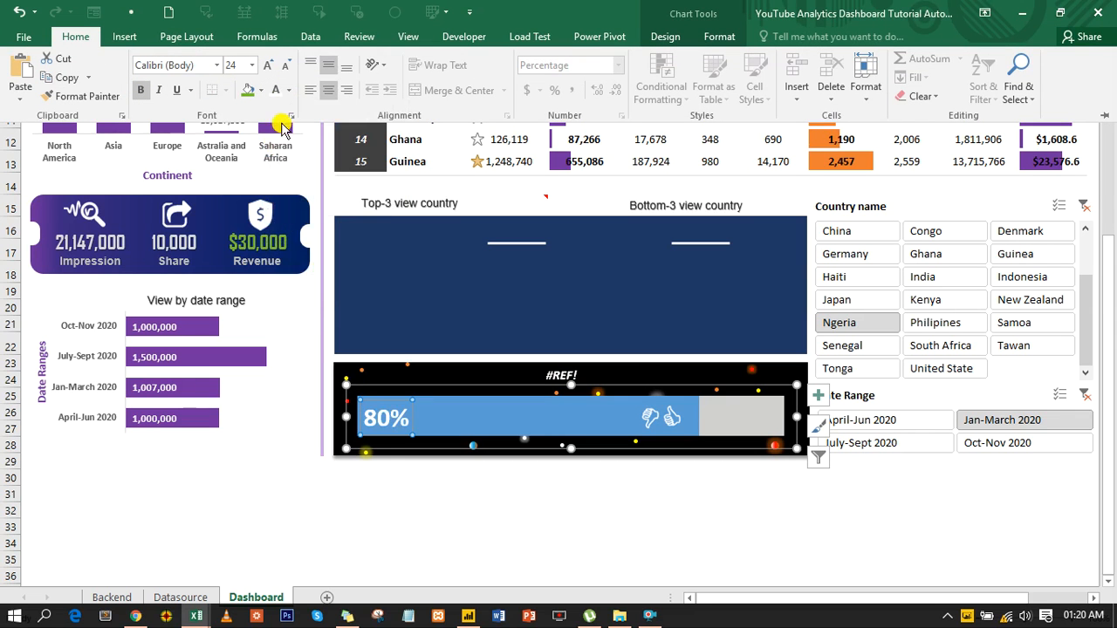
left_click(268, 70)
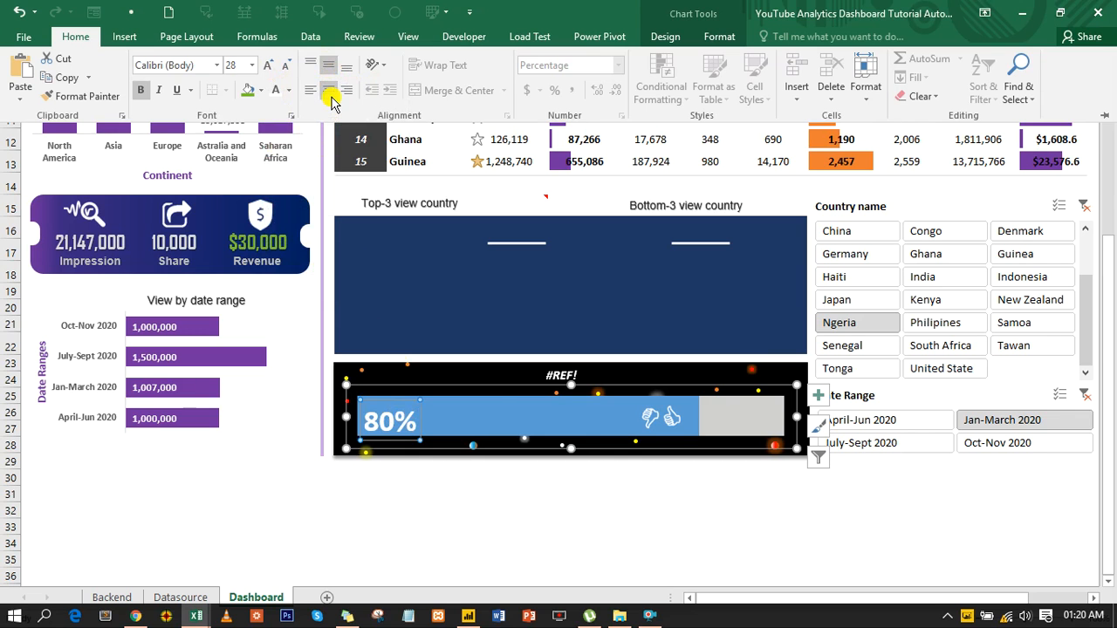
left_click(506, 504)
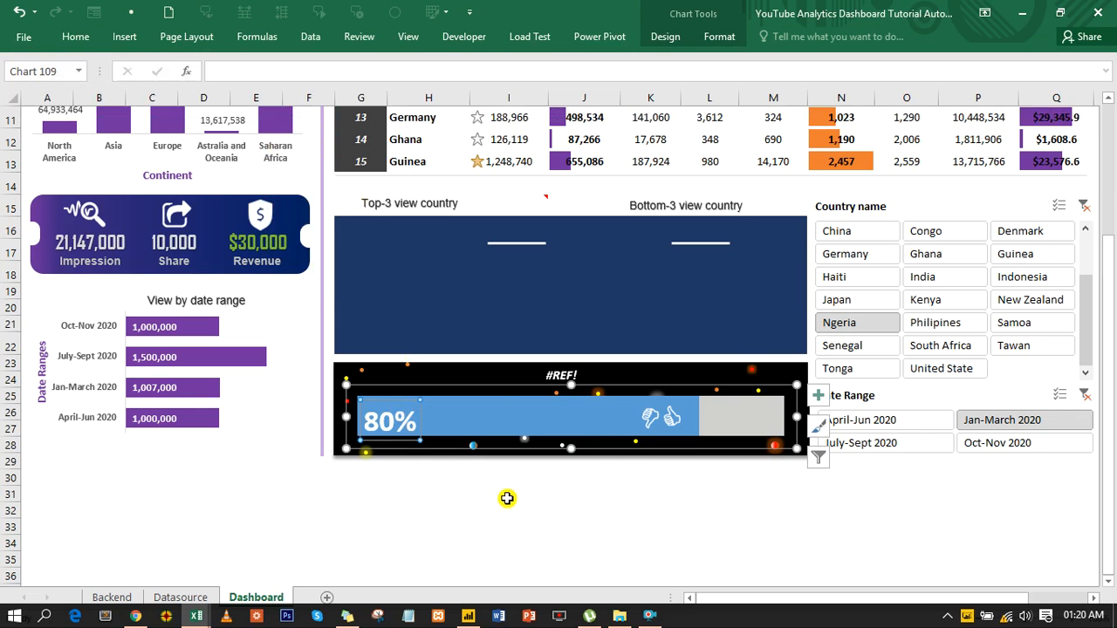
Give the blue likes bar a linear gradient fill and remove one of its middle gradient stops
left_click(602, 412)
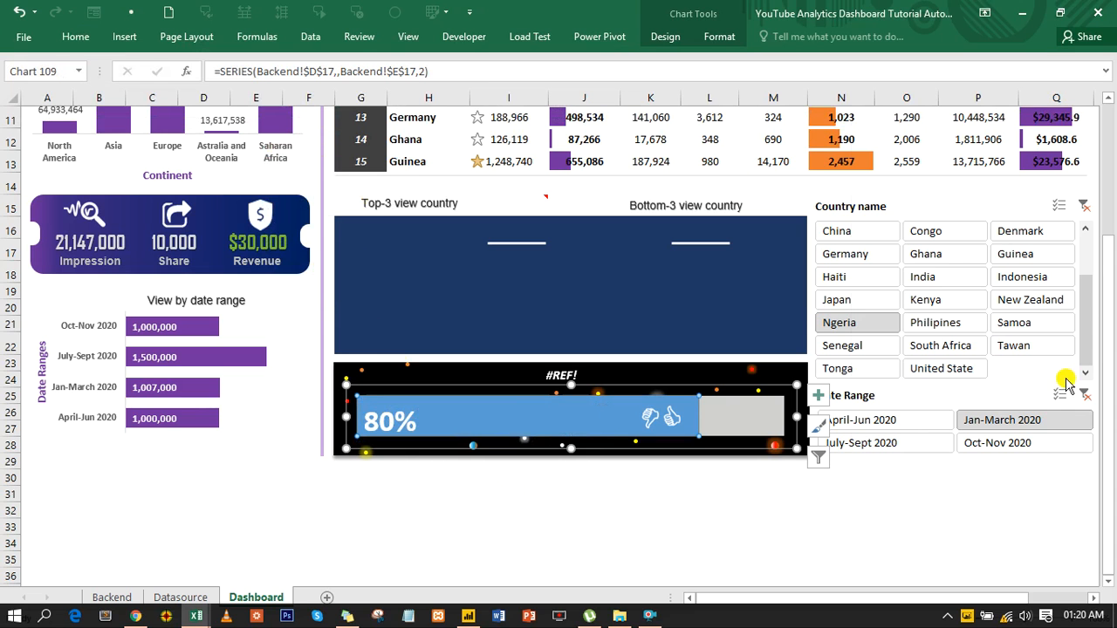
key("ctrl+1")
left_click(880, 175)
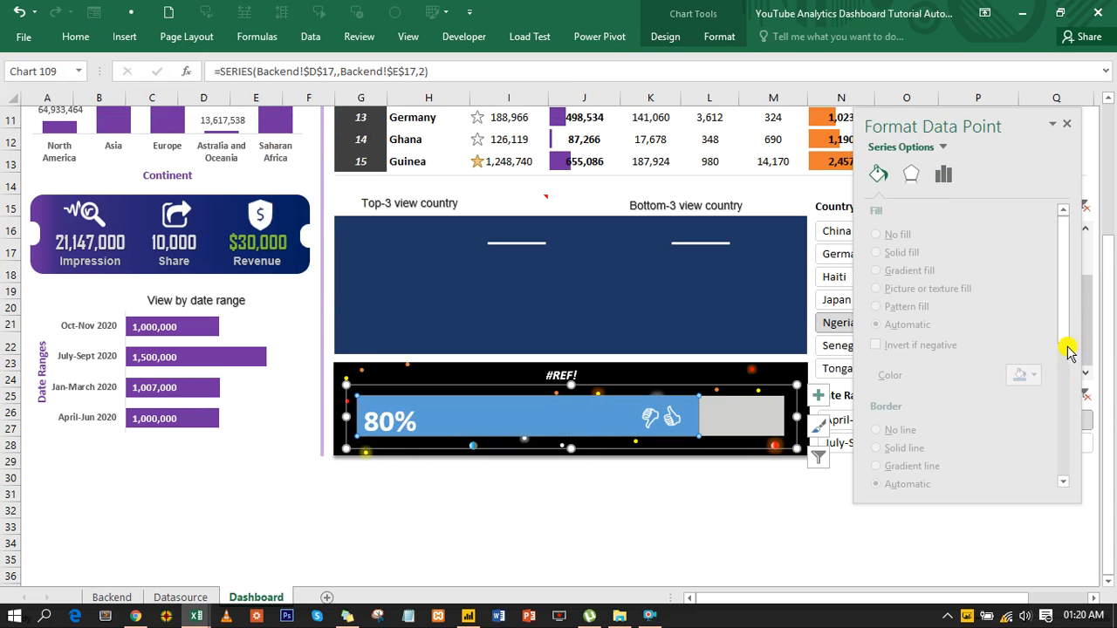
left_click(1036, 374)
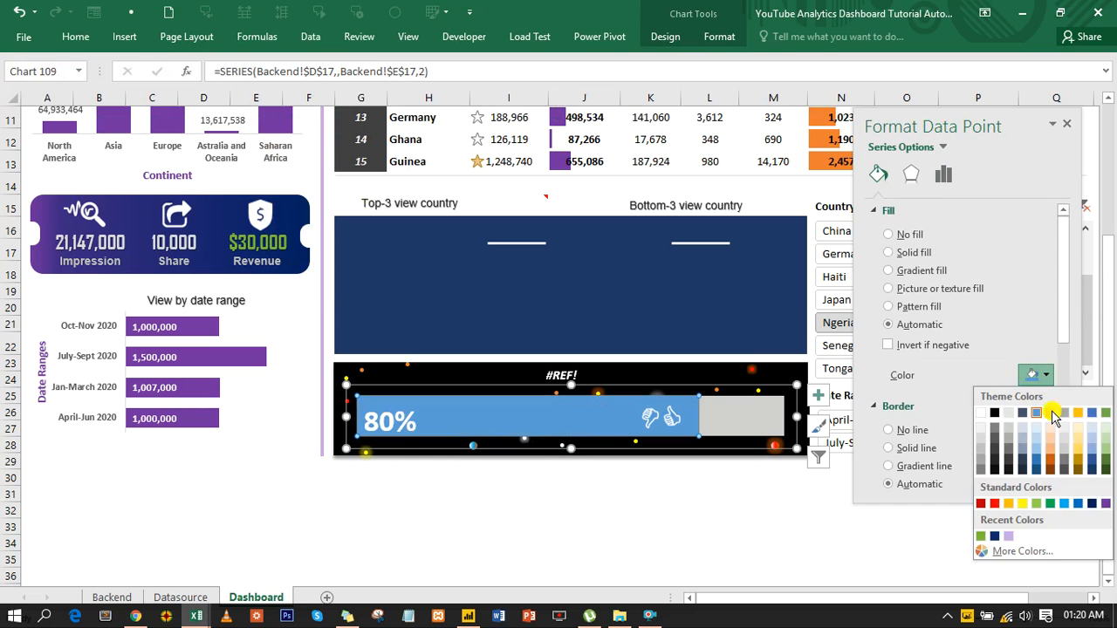
left_click(1102, 503)
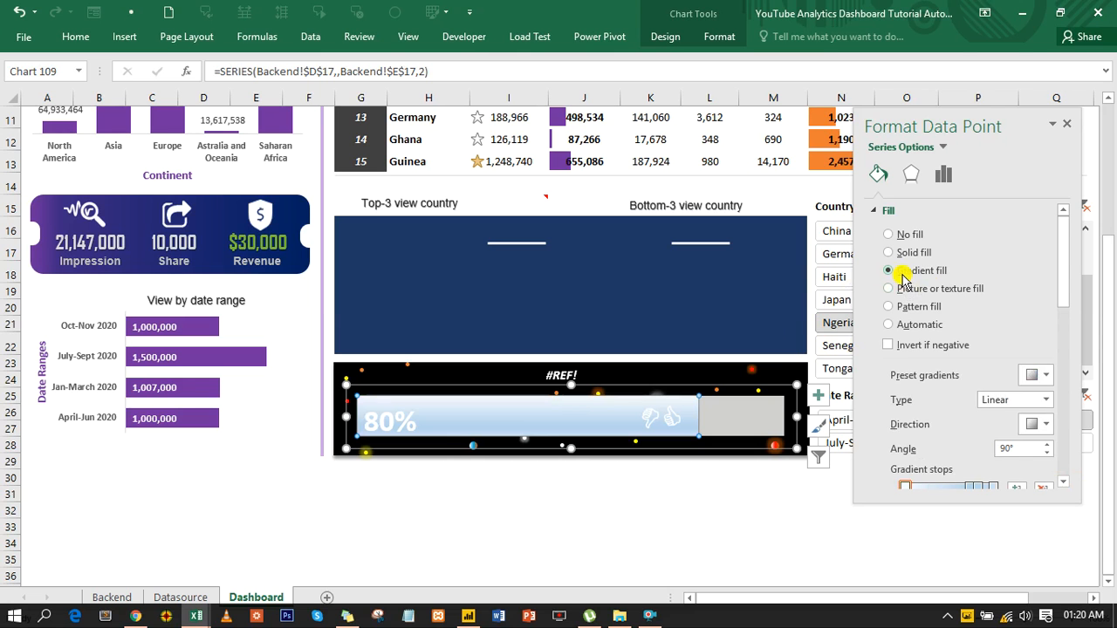
left_click_drag(1065, 292, 1065, 357)
left_click(977, 288)
left_click(1044, 289)
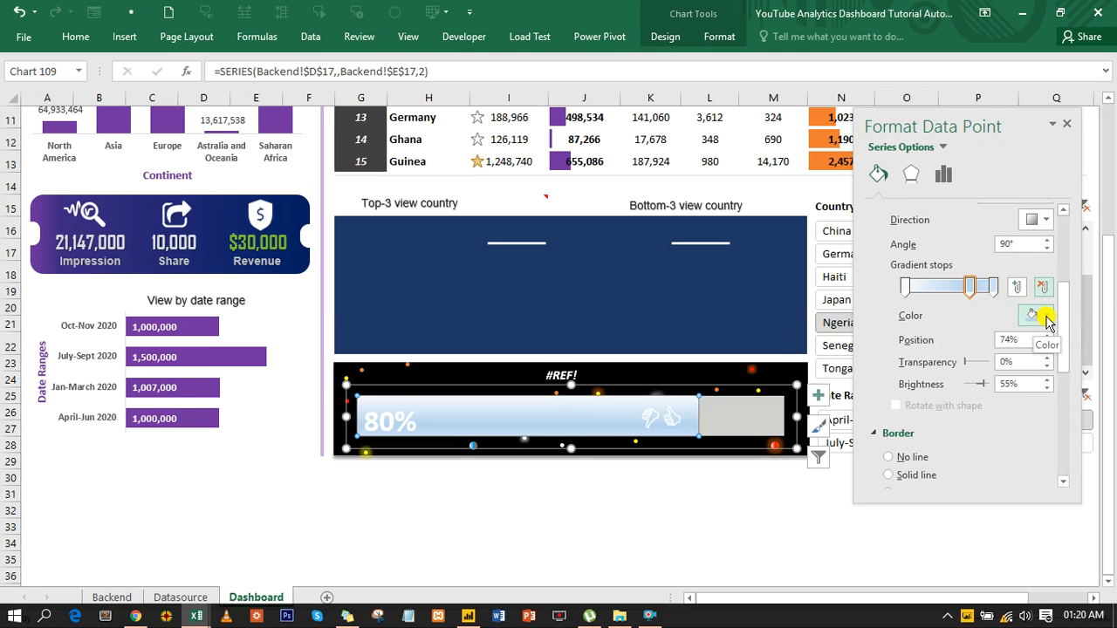
Recolor the bar's gradient stops: purple for the last, orange for the first and dark red for the middle one
left_click(993, 287)
left_click(1043, 316)
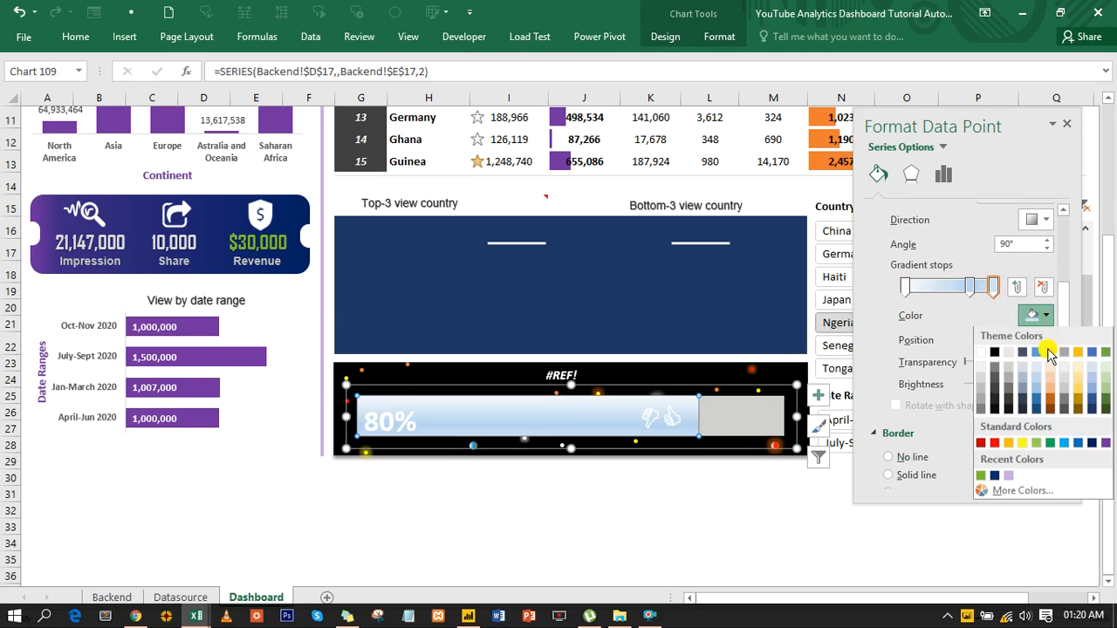
left_click(1097, 444)
left_click(905, 287)
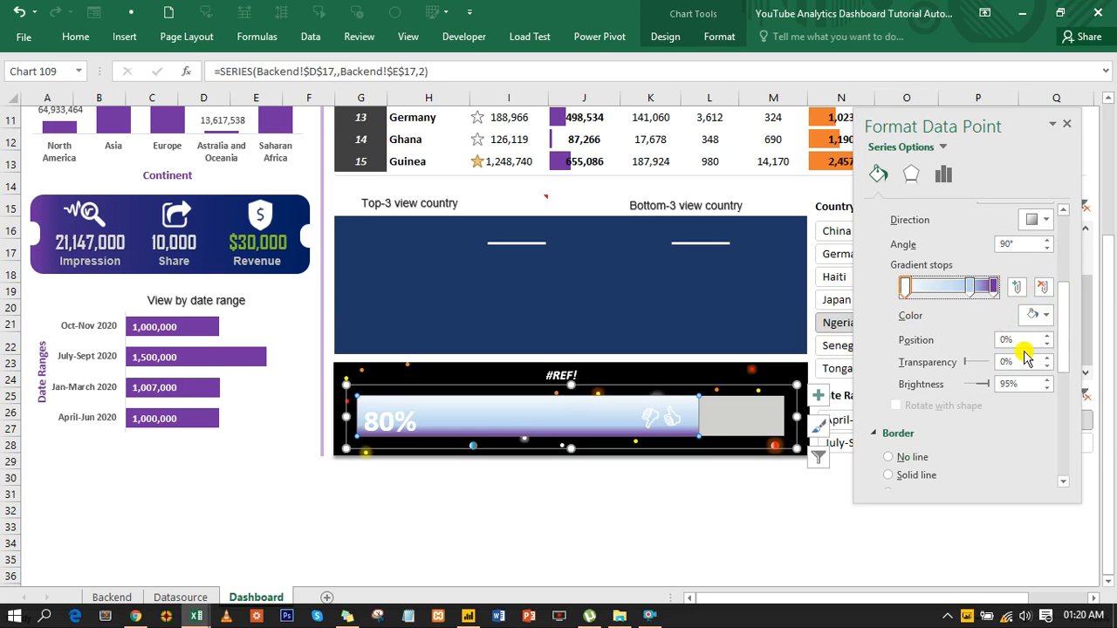
left_click(1047, 316)
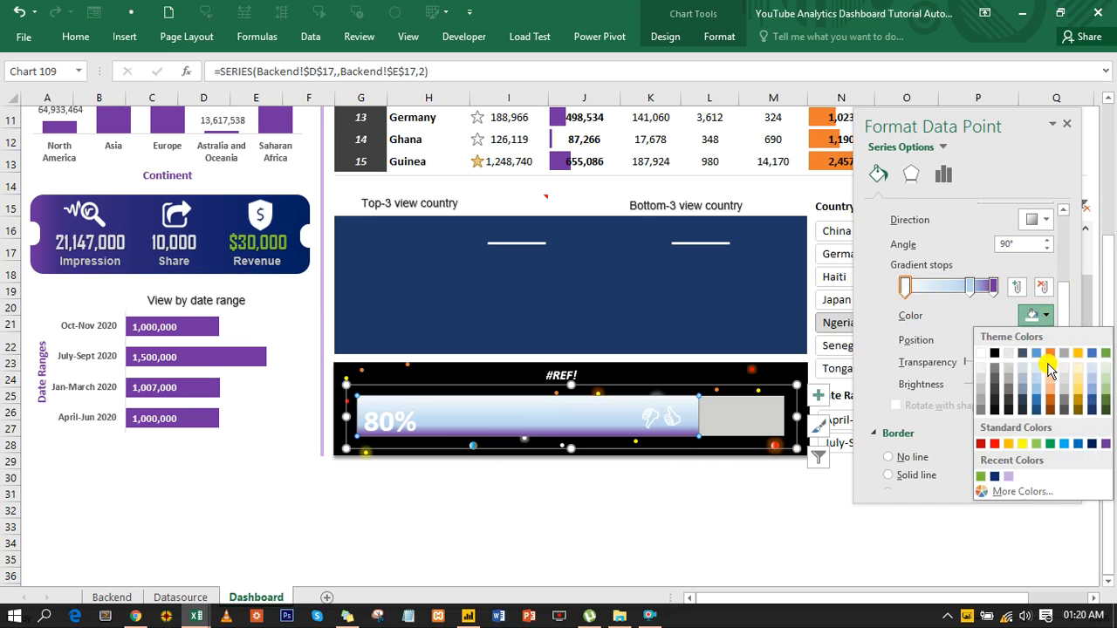
left_click(1049, 361)
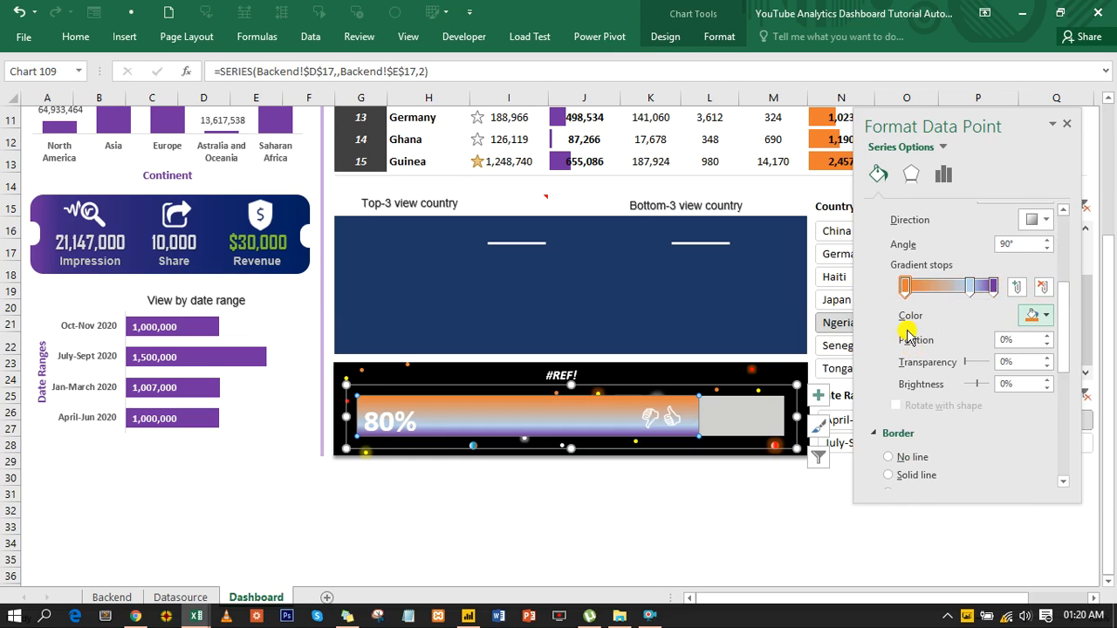
left_click(969, 288)
left_click(1047, 316)
left_click(984, 445)
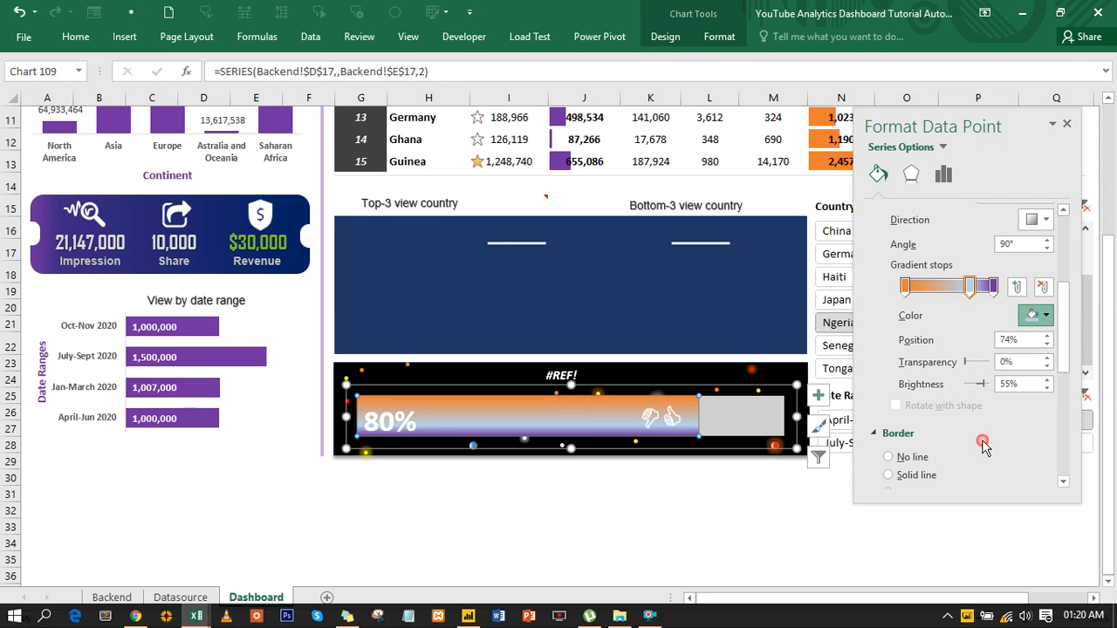
Set the bar's linear gradient direction to 180° and shift the dark red middle stop to about 40%
left_click(1043, 225)
left_click(1092, 250)
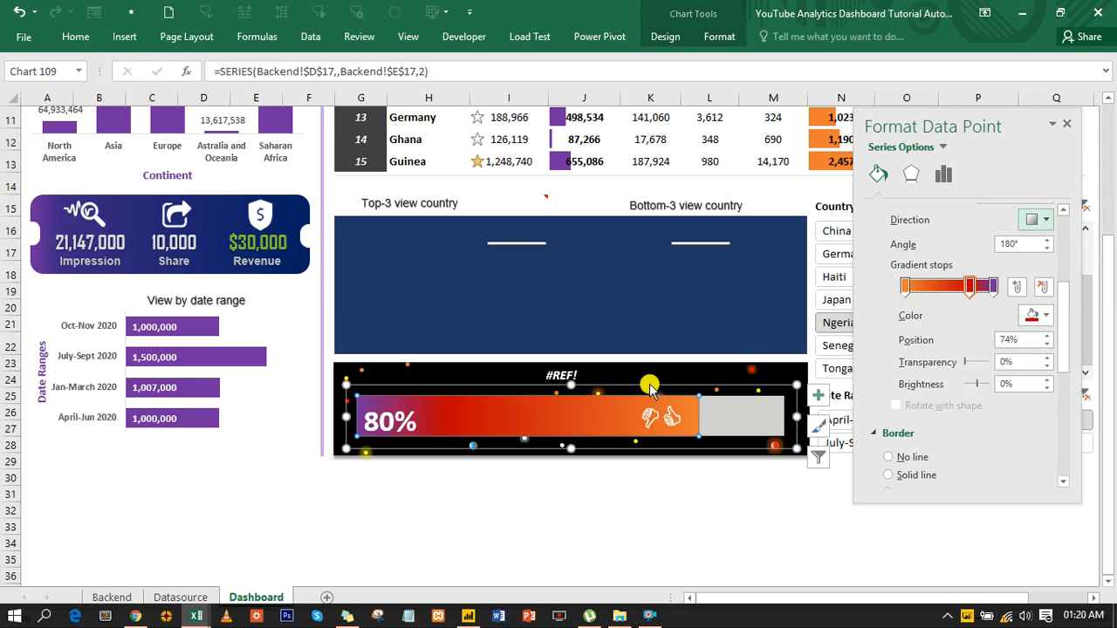
left_click(994, 287)
left_click_drag(971, 289, 939, 295)
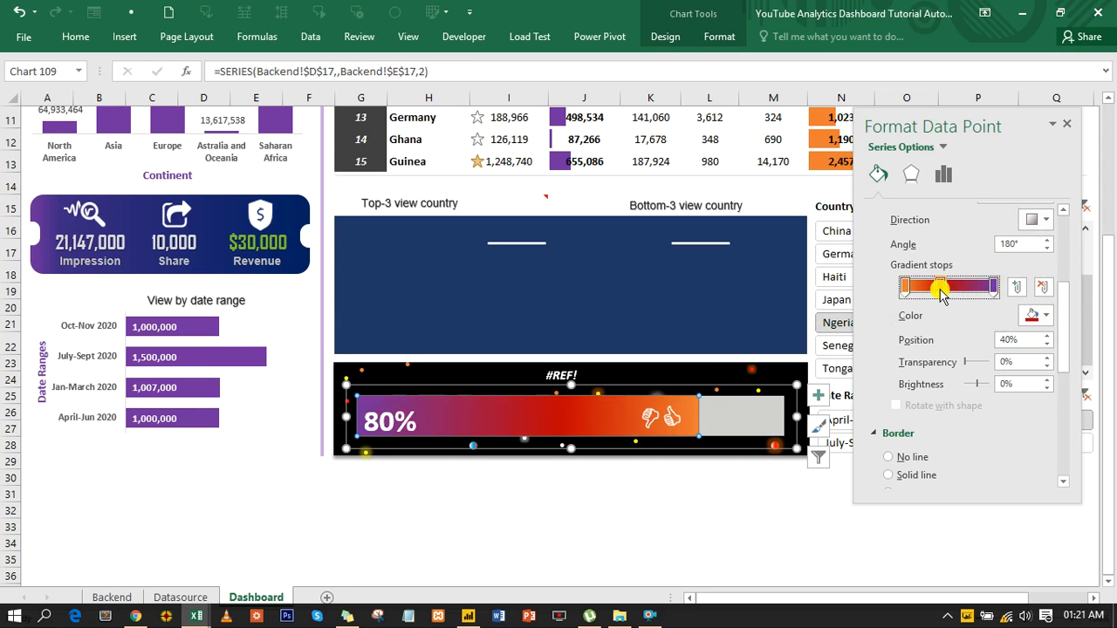
left_click_drag(935, 297, 933, 297)
left_click(726, 509)
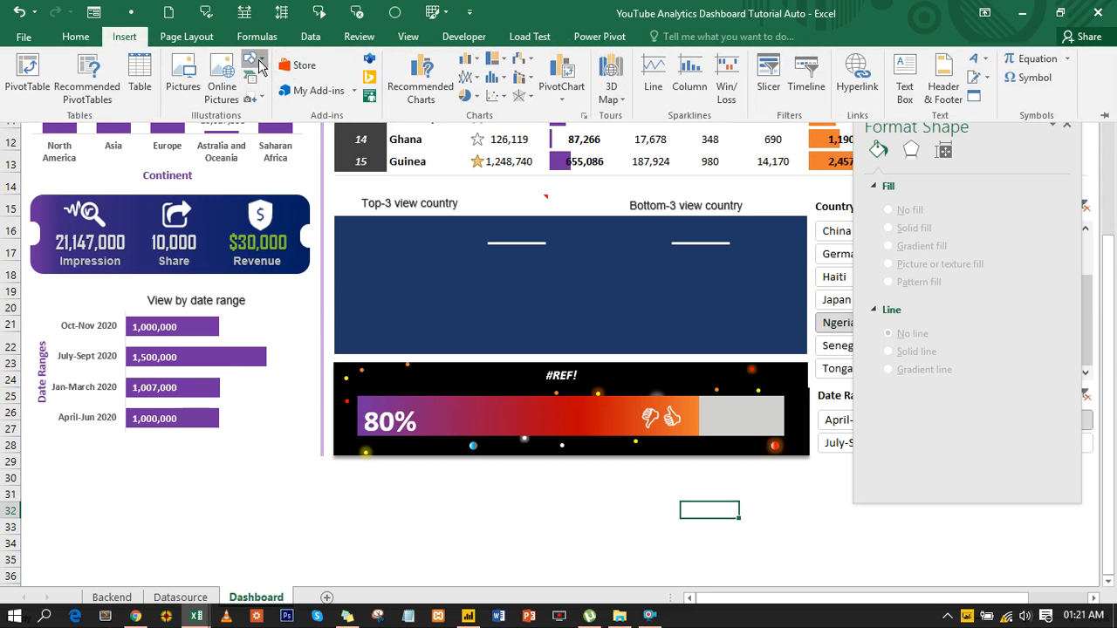
Draw a rounded rectangle, fully round its ends, place it over the progress bar and remove its fill
left_click(256, 65)
left_click(334, 96)
mouse_move(349, 216)
left_mouse_down()
mouse_move(755, 296)
mouse_move(811, 290)
left_mouse_up()
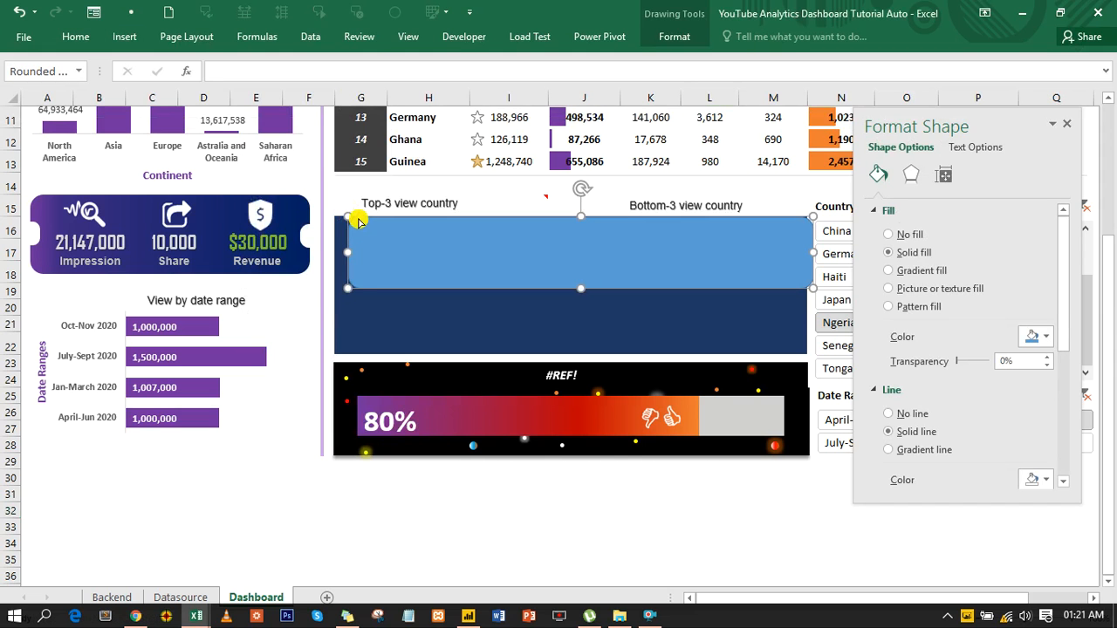
left_click_drag(359, 219, 512, 236)
left_click_drag(593, 252, 581, 401)
left_click(887, 235)
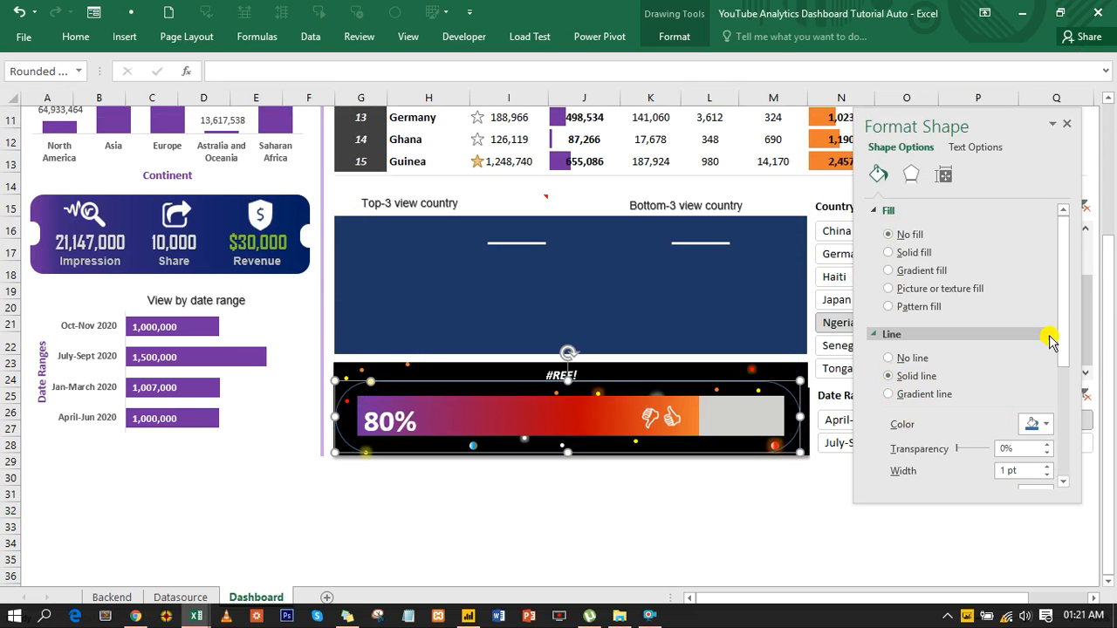
Set the rounded rectangle's outline width to 10 pt
scroll(1047, 349, "down", 3)
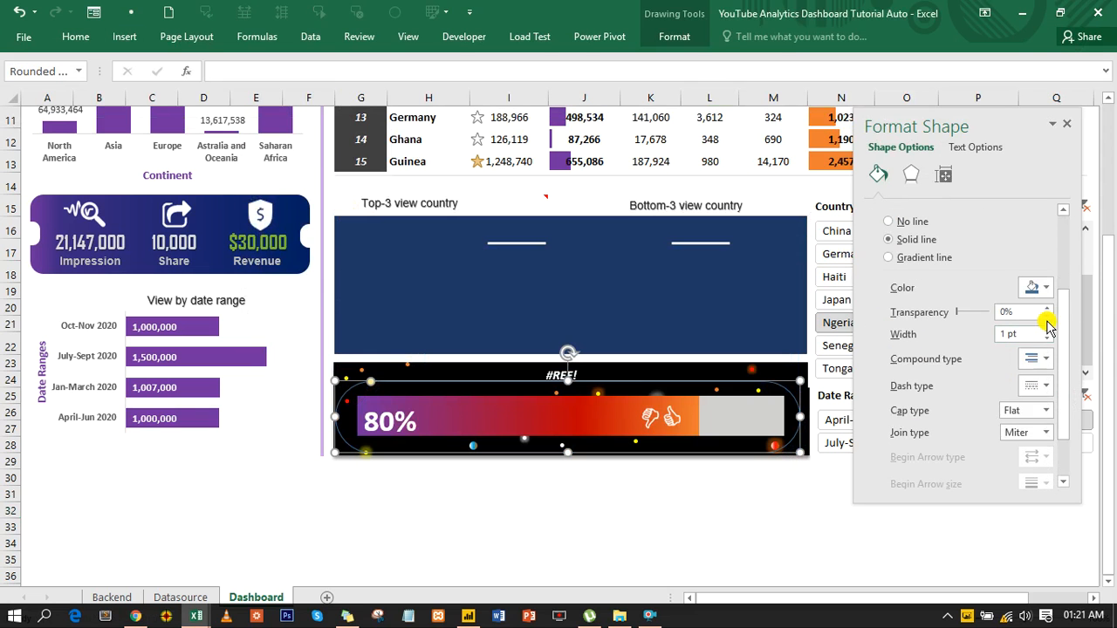
left_click(1047, 332)
left_click(1047, 331)
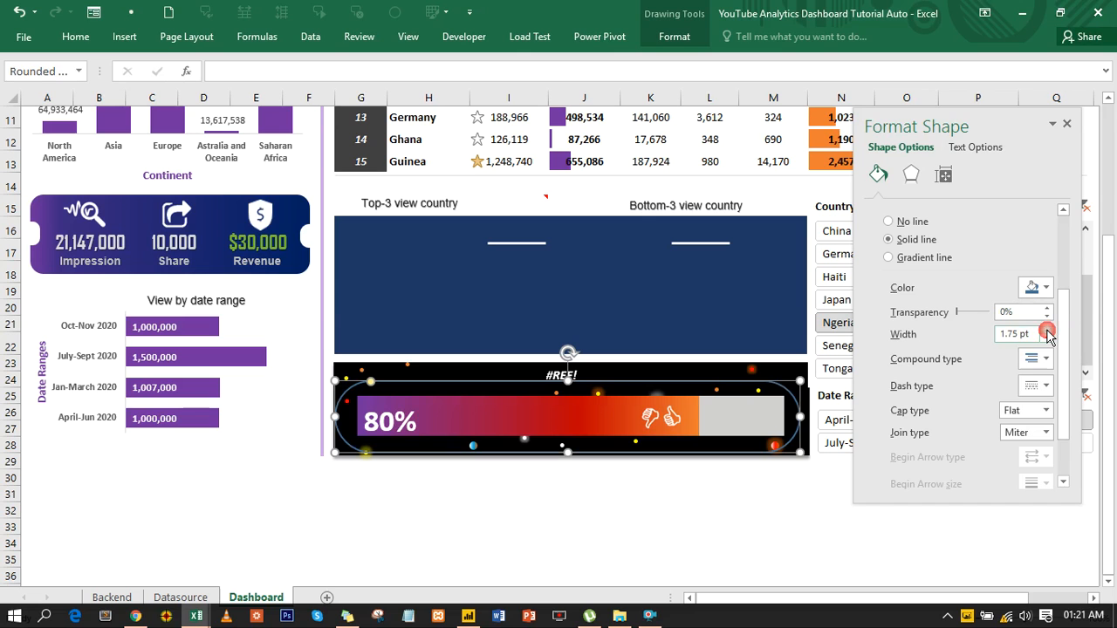
left_click(1047, 331)
left_click(1047, 332)
left_click(1047, 332)
left_click(1047, 331)
left_click(1047, 331)
left_click(1047, 332)
left_click(1047, 332)
left_click(1047, 332)
left_click(1048, 332)
left_click(1047, 331)
left_click(1047, 332)
left_click(1047, 331)
left_click(1047, 331)
left_click(1047, 332)
left_click(1047, 331)
left_click(1047, 331)
left_click(1047, 332)
left_click(1048, 332)
left_click(1047, 332)
left_click(1047, 332)
left_click(1047, 331)
left_click(1048, 331)
left_click(1047, 331)
left_click(1047, 332)
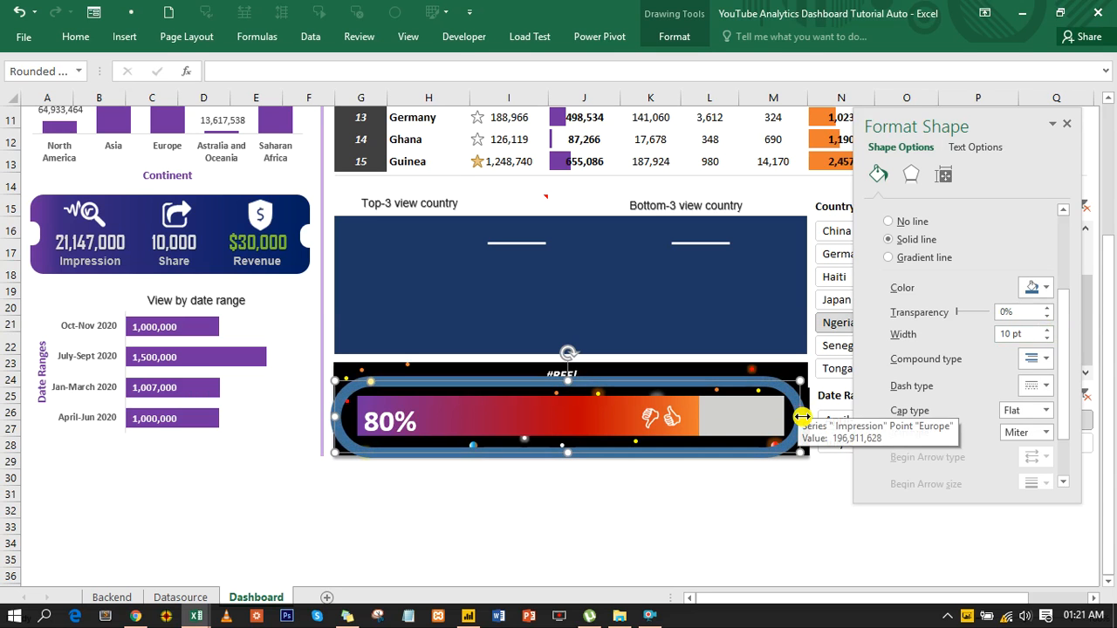
Resize the rounded rectangle on all sides so its outline fits tightly around the progress bar and masks its square ends
left_click_drag(801, 418, 788, 417)
mouse_move(336, 417)
left_mouse_down()
mouse_move(363, 421)
mouse_move(353, 421)
left_mouse_up()
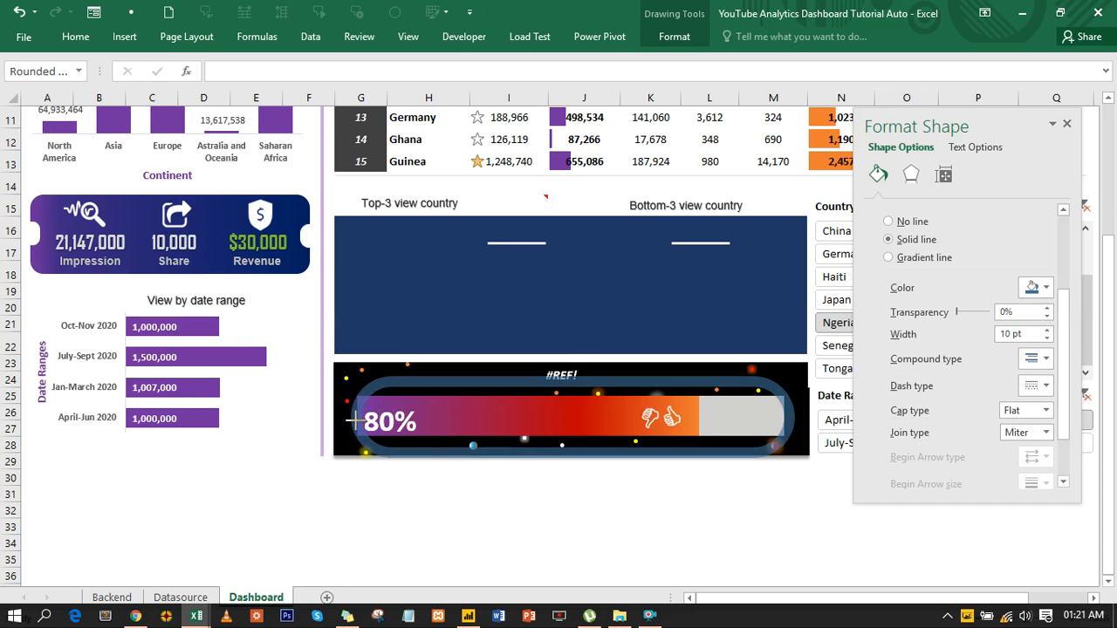
left_click_drag(354, 421, 354, 421)
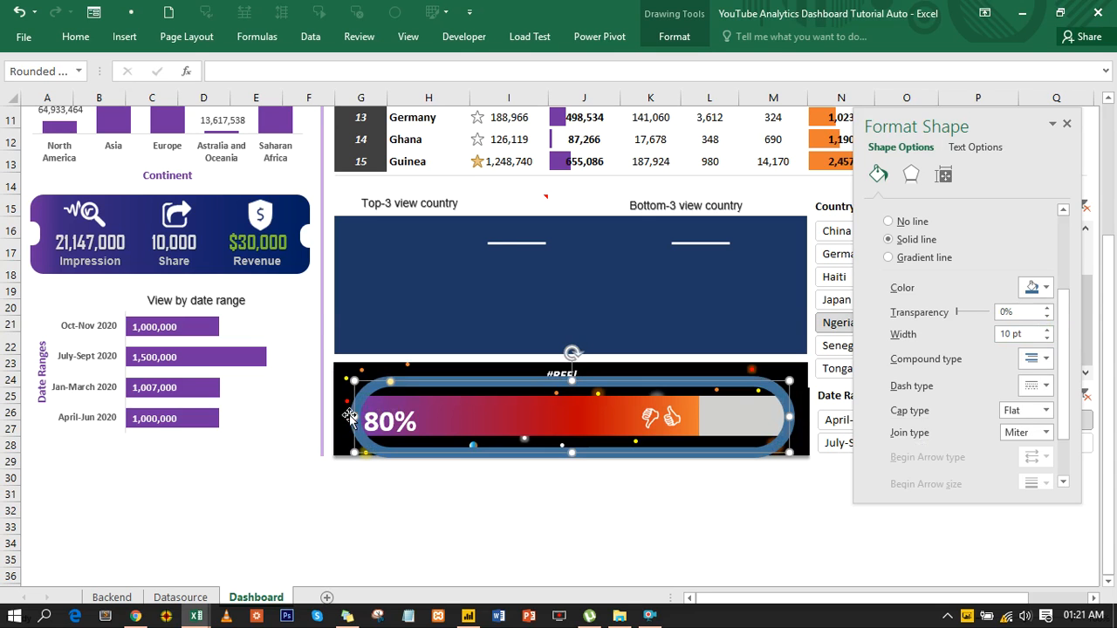
left_click_drag(570, 454, 568, 439)
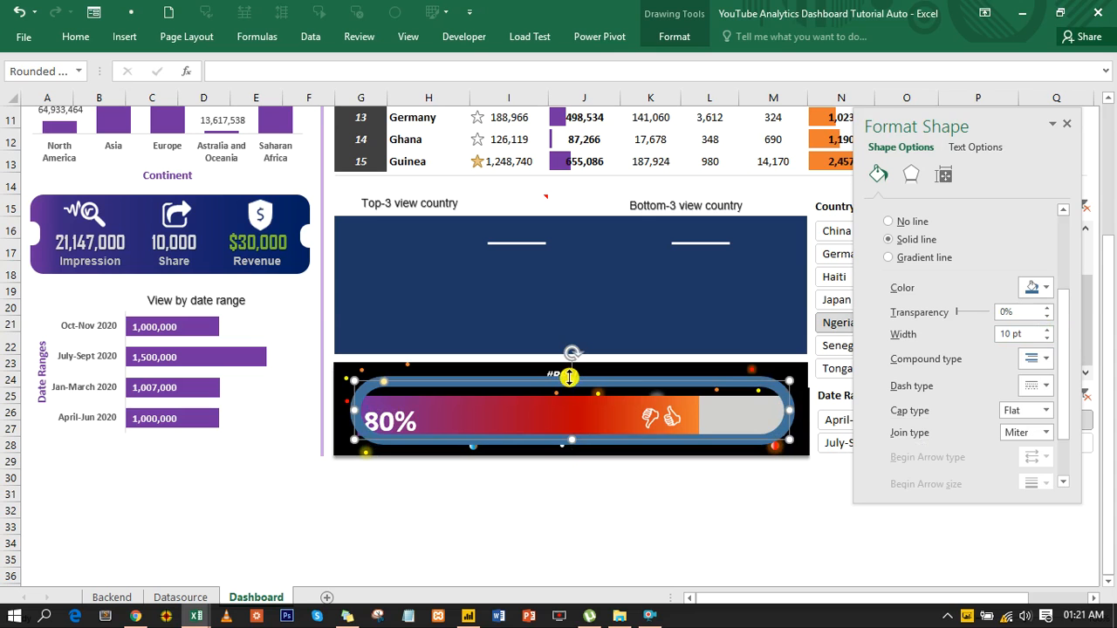
left_click_drag(568, 373, 568, 393)
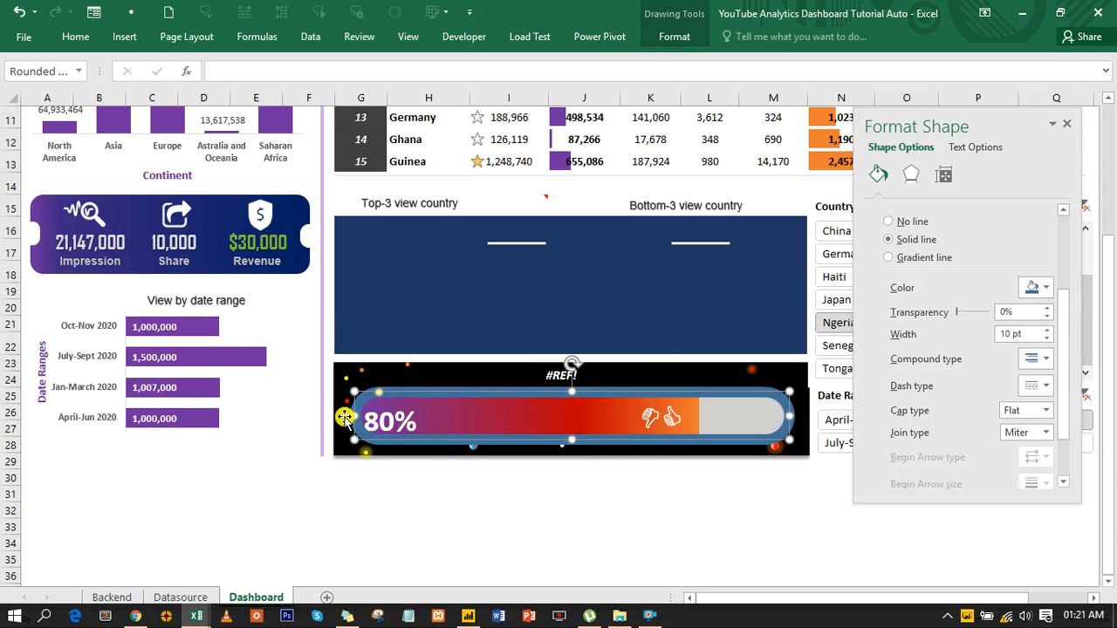
left_click_drag(351, 415, 345, 411)
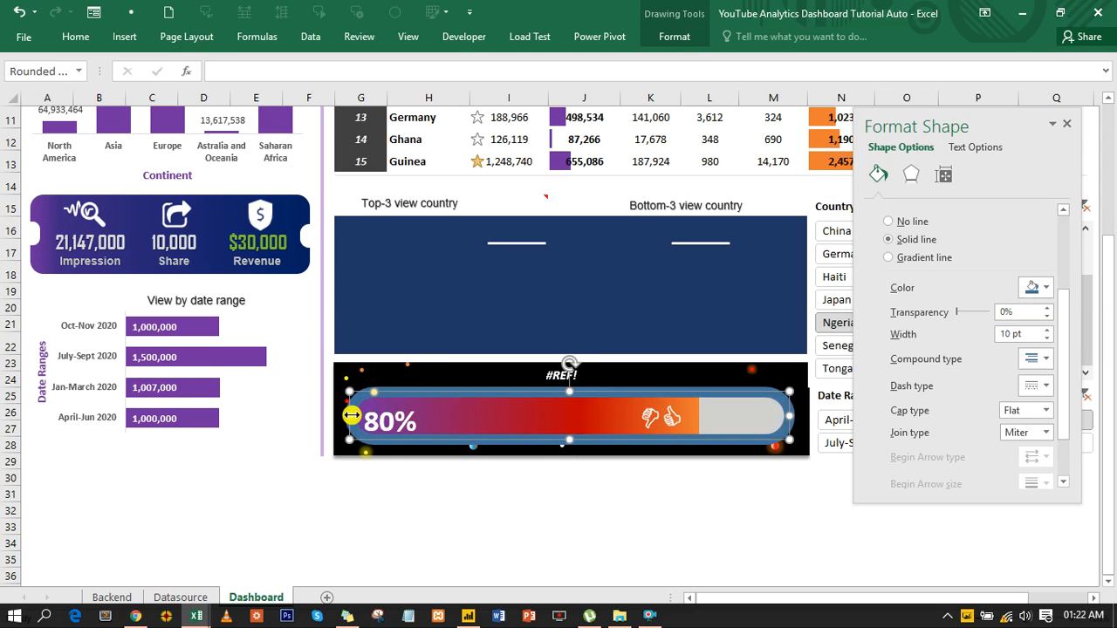
left_click_drag(350, 415, 353, 414)
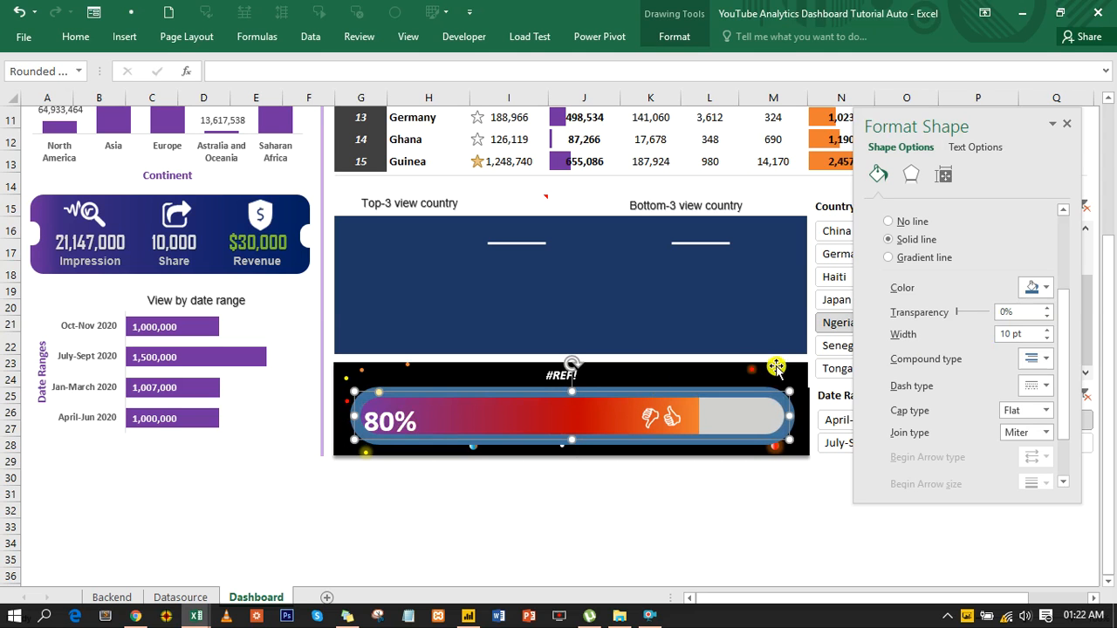
Color the rounded rectangle's outline black to blend with the panel background
left_click(1045, 287)
left_click(993, 329)
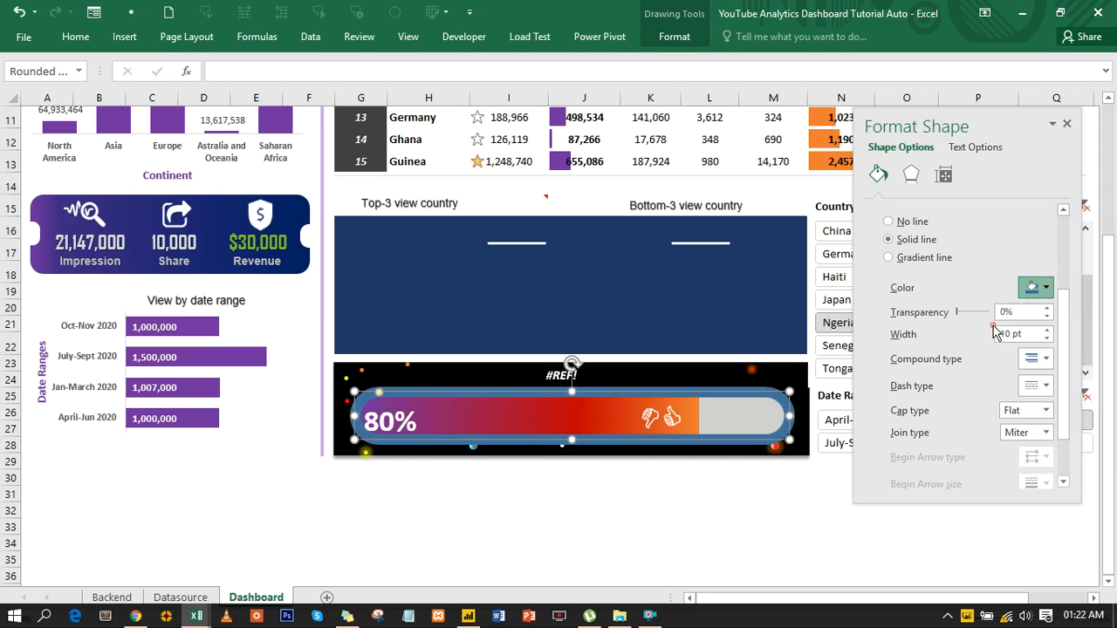
left_click(578, 524)
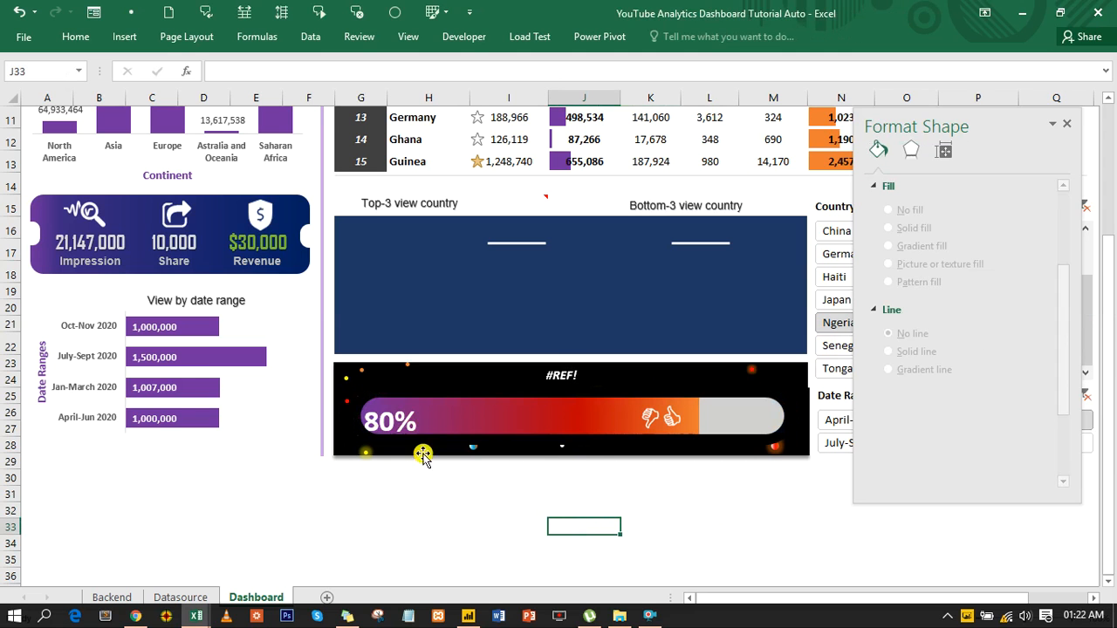
Move the percentage label up within the progress bar, reduce its box height and close the formatting pane
left_click(395, 423)
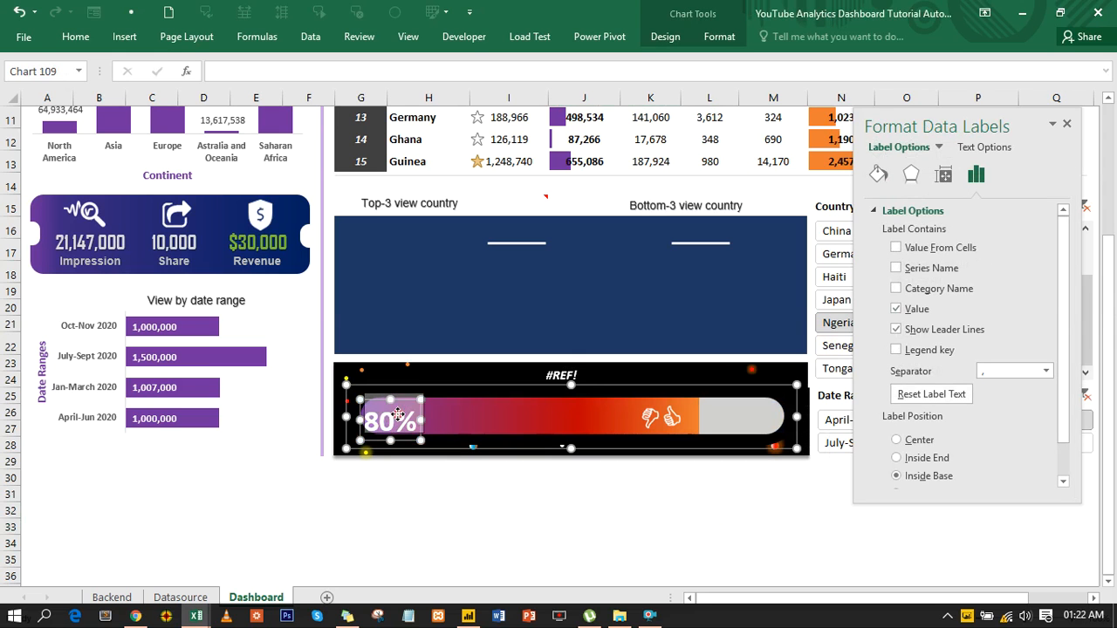
left_click(397, 415)
left_click_drag(402, 402, 405, 396)
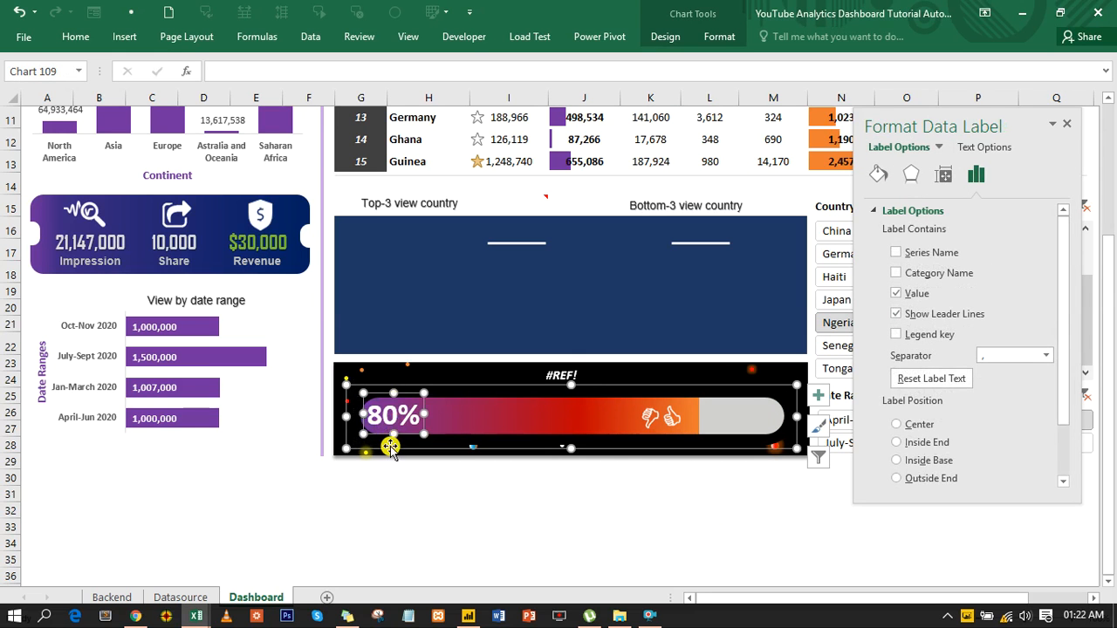
left_click_drag(393, 436, 389, 424)
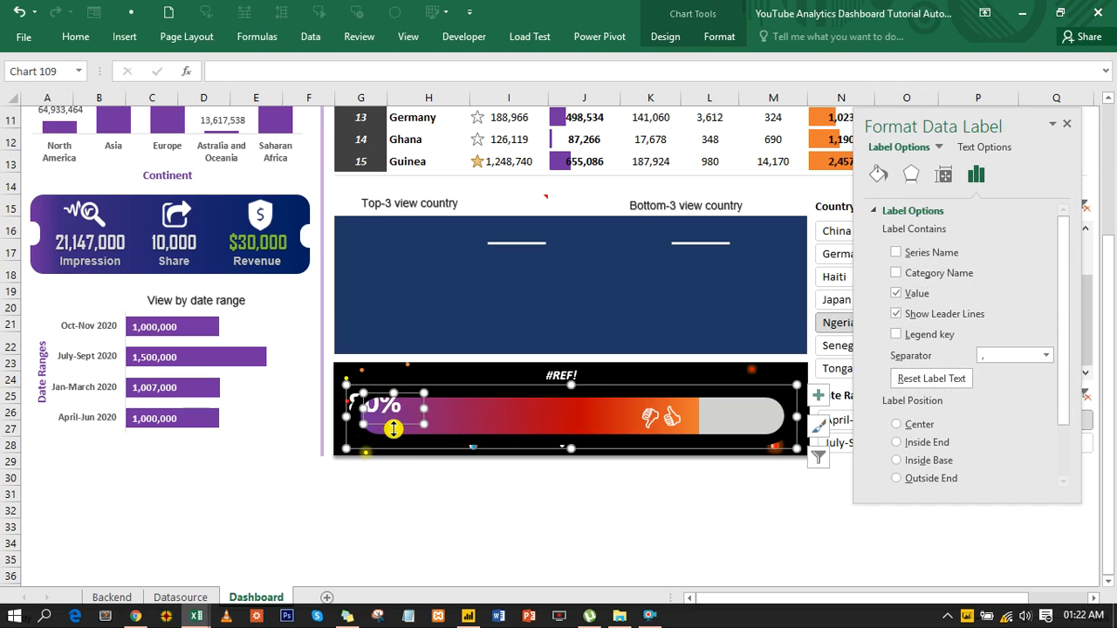
left_click(481, 532)
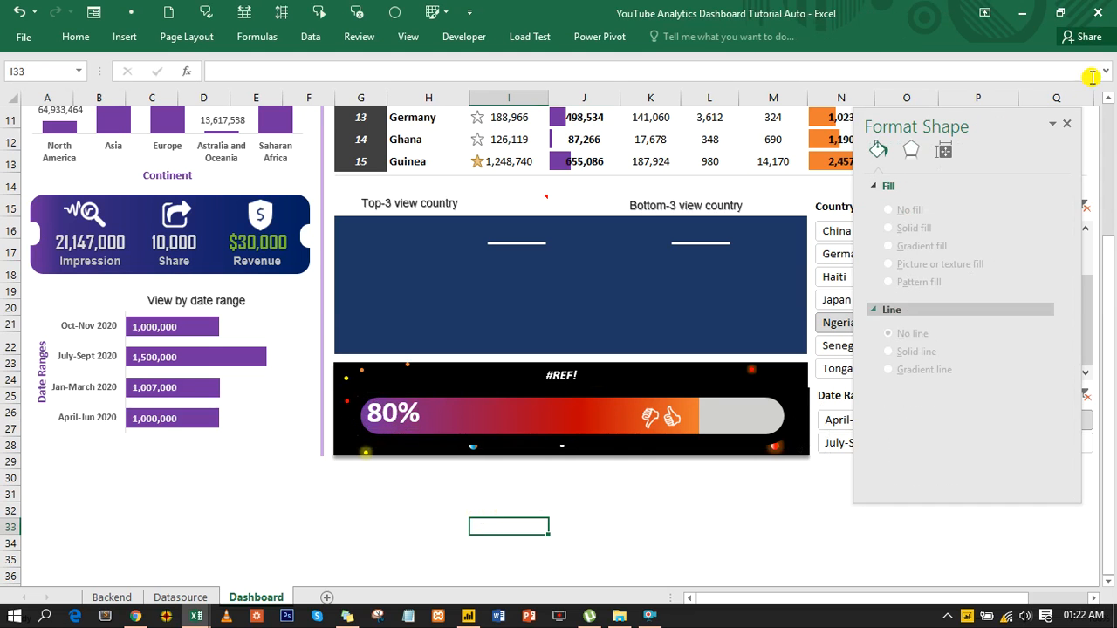
left_click(1067, 123)
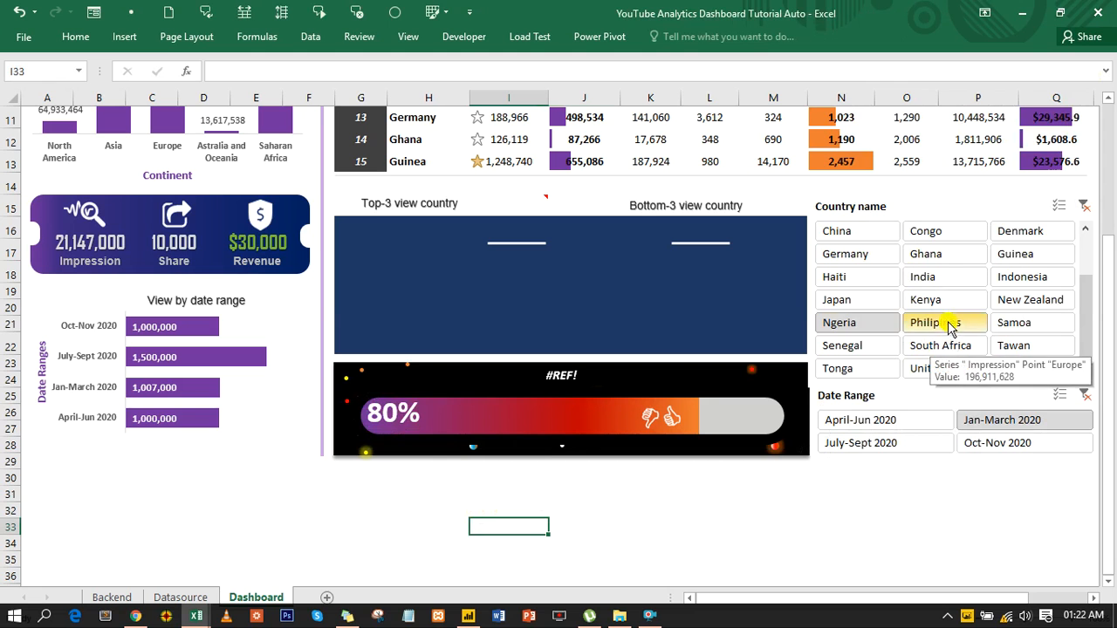
Filter the dashboard by Philipines, India and Germany in turn to check how the progress bar and its label respond
left_click(950, 325)
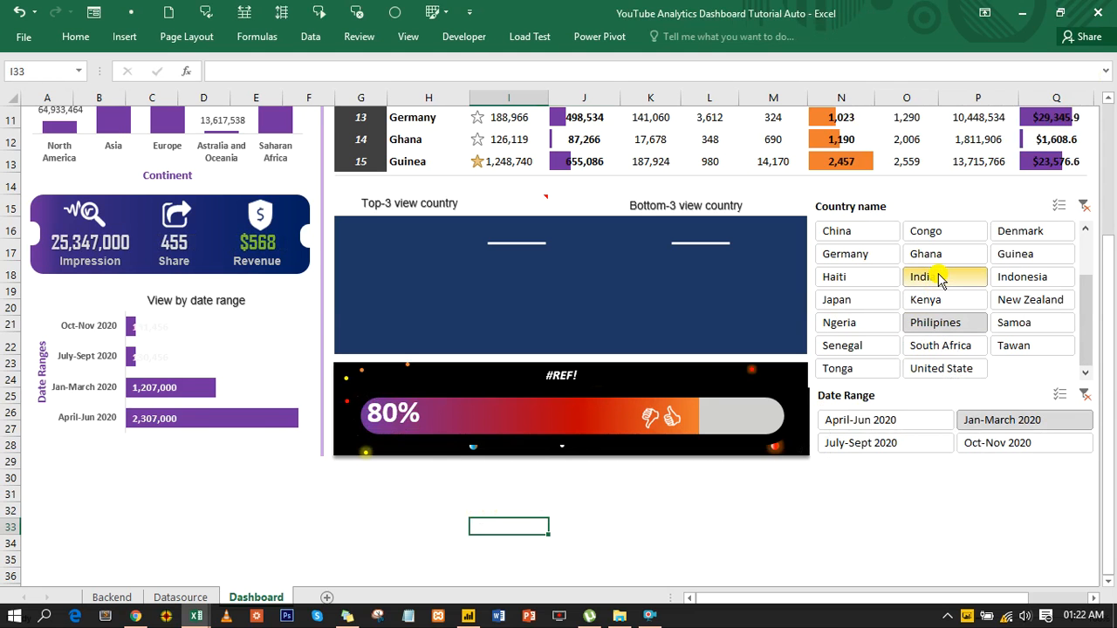
left_click(940, 278)
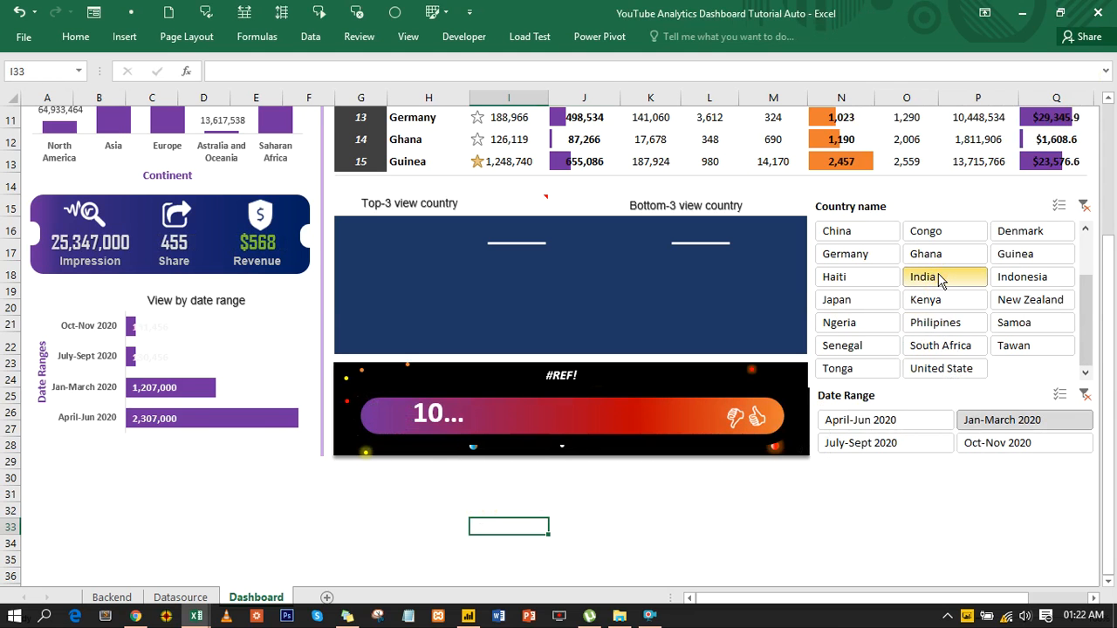
left_click(422, 423)
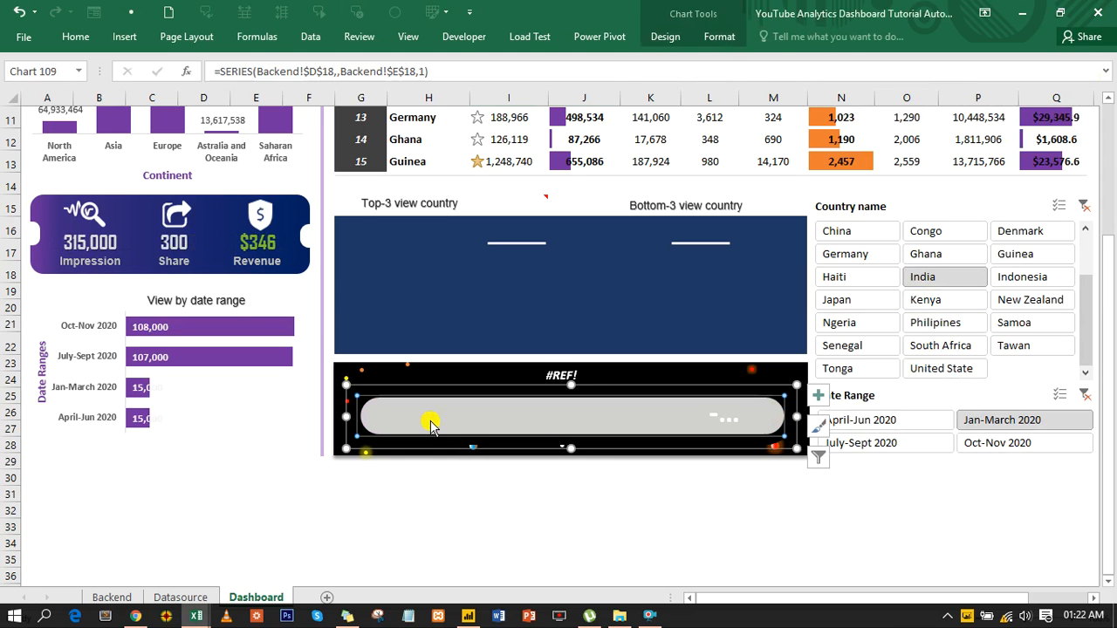
left_click(859, 258)
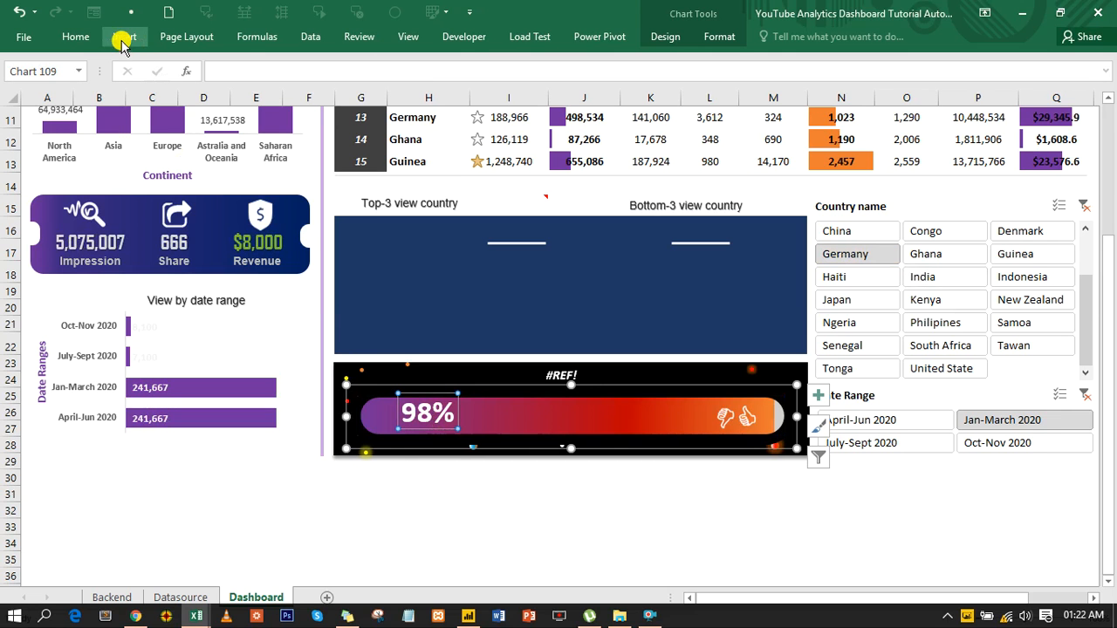
Reduce the percentage label's font size to 24
left_click(75, 37)
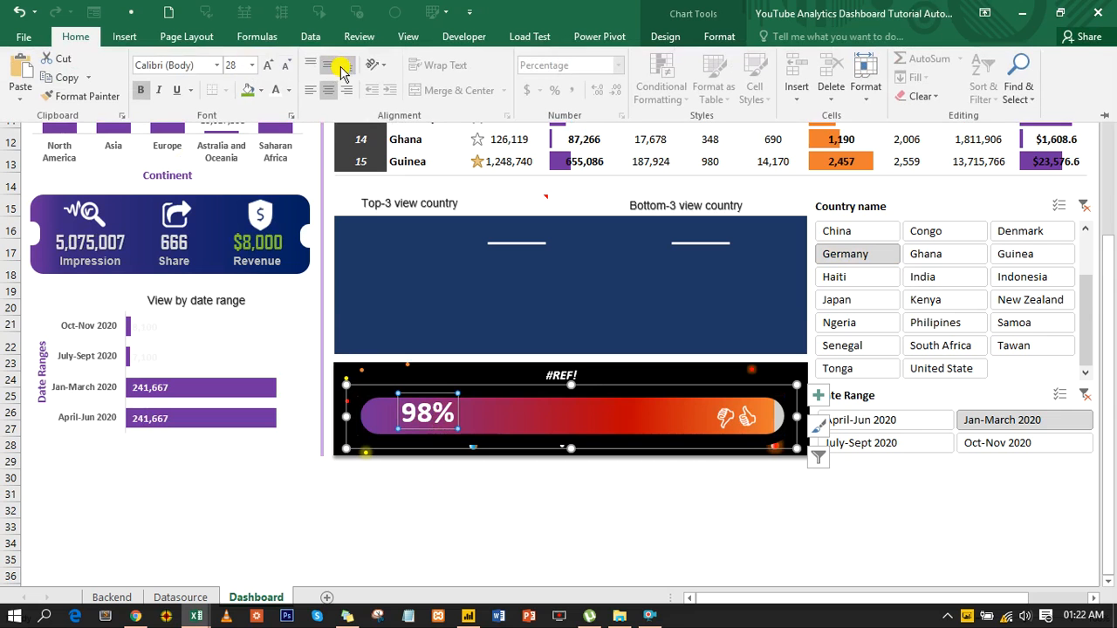
left_click(285, 66)
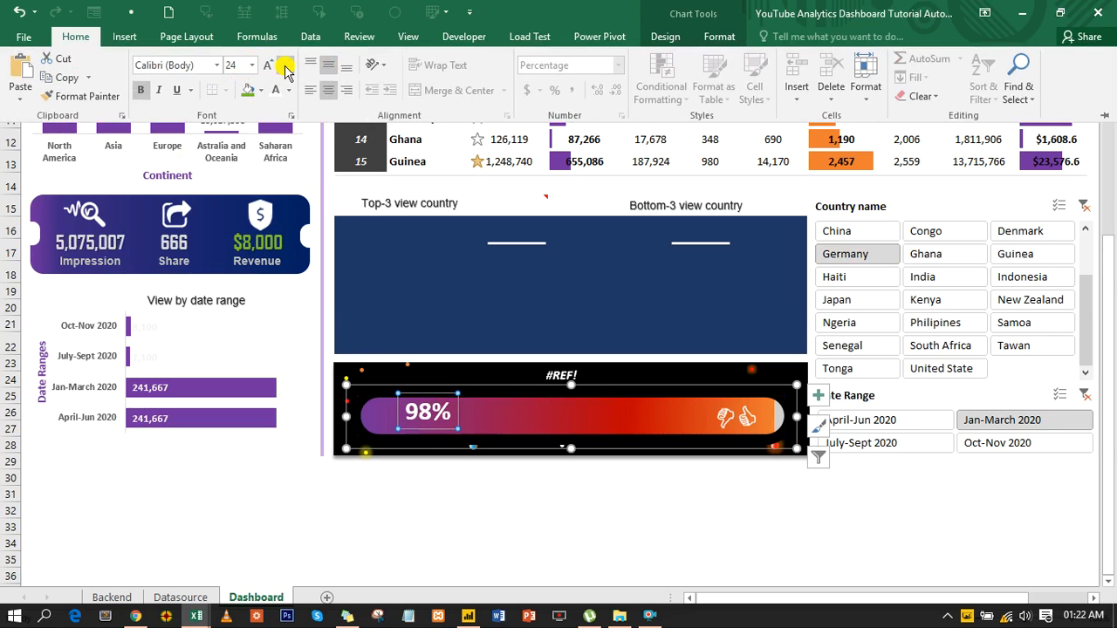
left_click(285, 66)
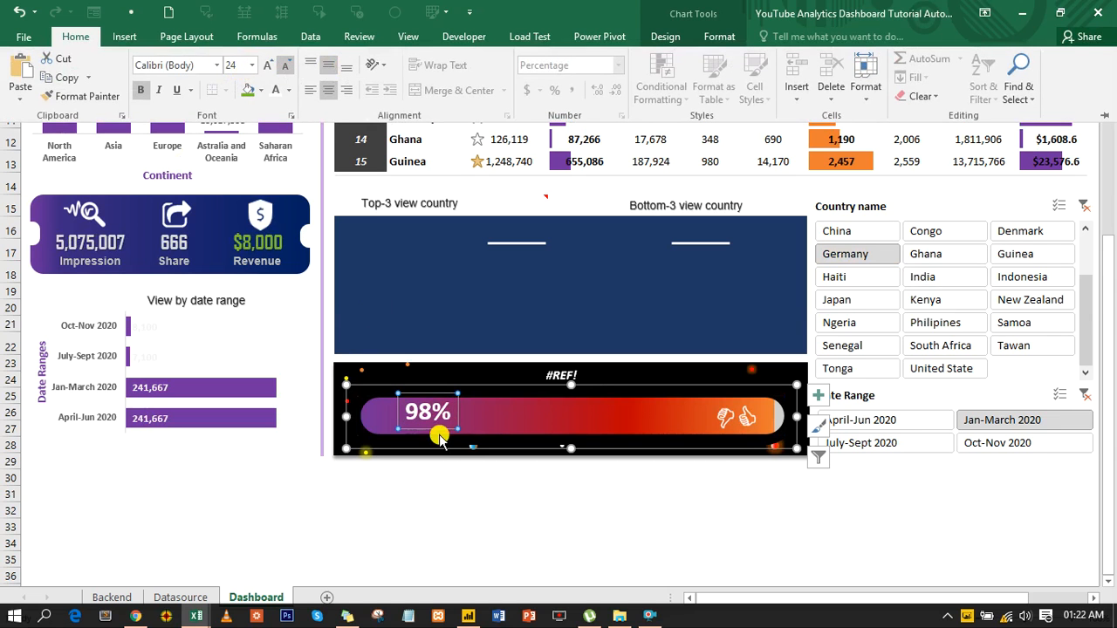
Filter the dashboard by Japan and move the percentage label down to center it vertically in the bar
left_click(837, 328)
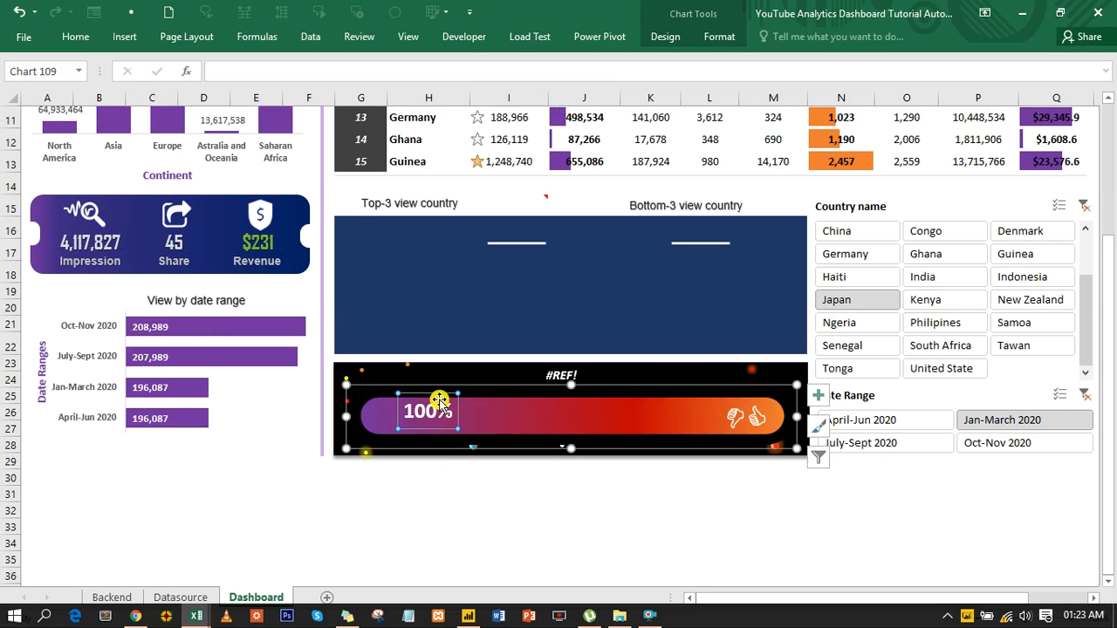
left_click_drag(439, 396, 435, 401)
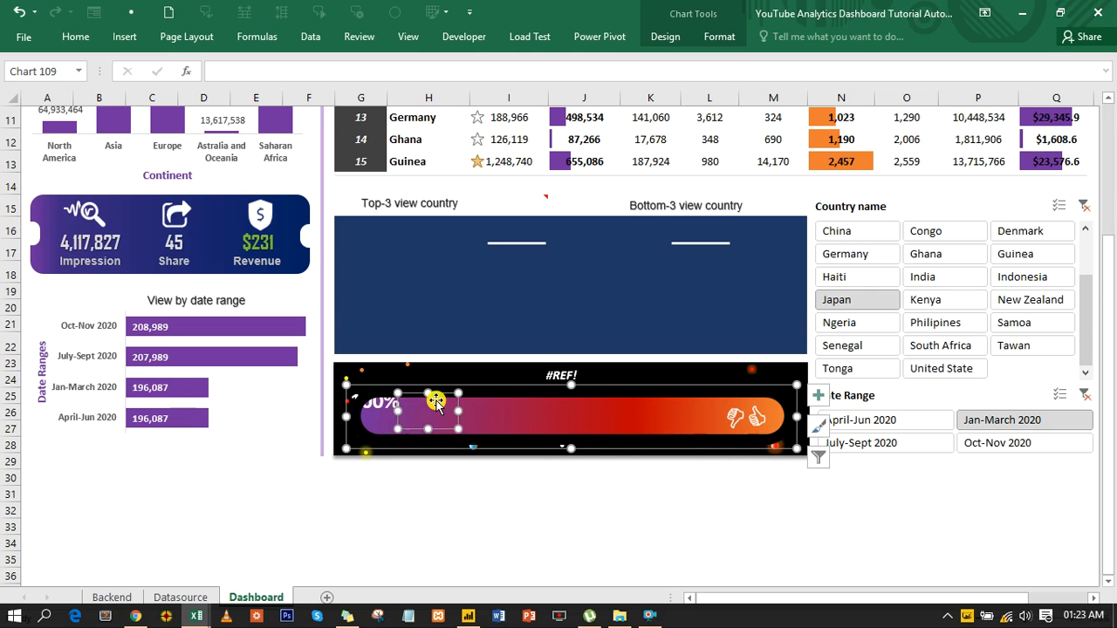
left_click(508, 534)
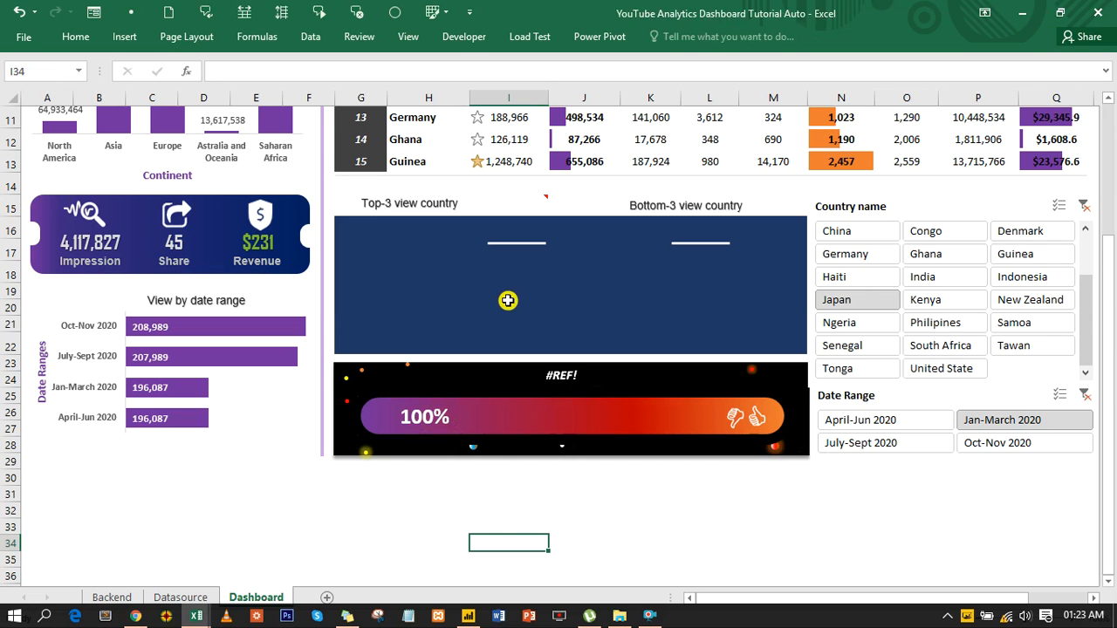
Locate the empty Top-3 Viewing Countries table on the Backend sheet, select its first cell, and open the Datasource sheet
left_click(109, 598)
left_click_drag(753, 598, 960, 588)
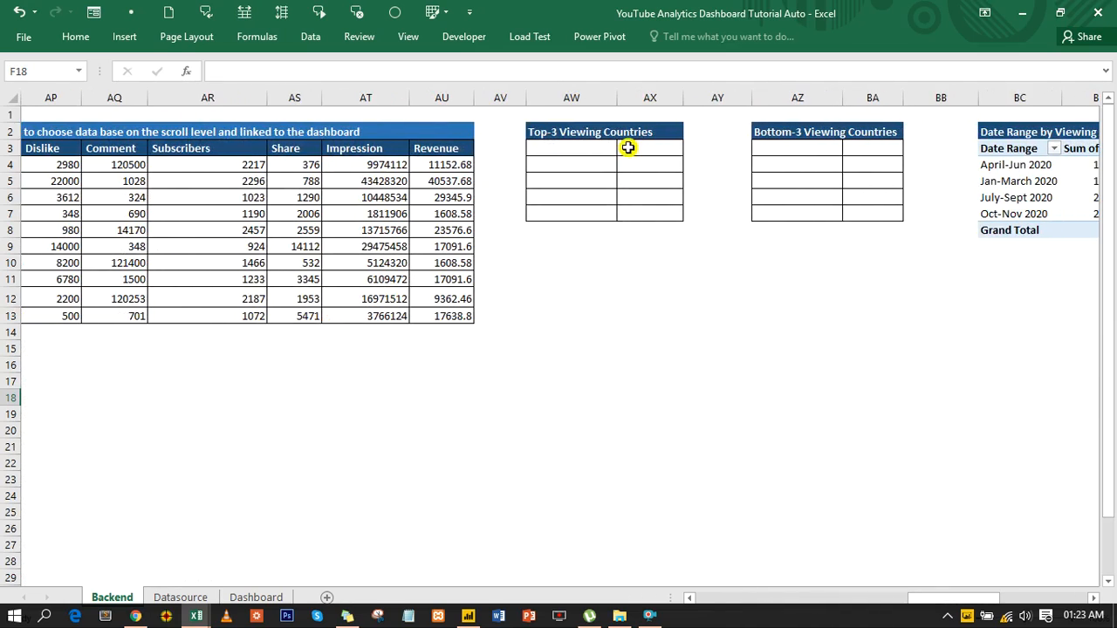
left_click(602, 145)
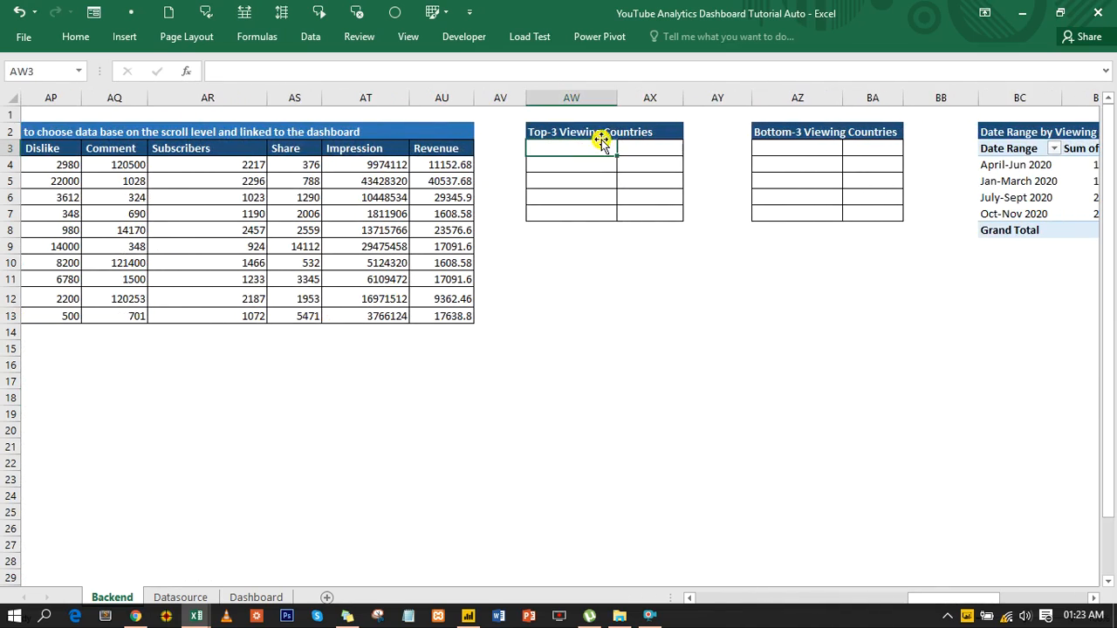
left_click(183, 598)
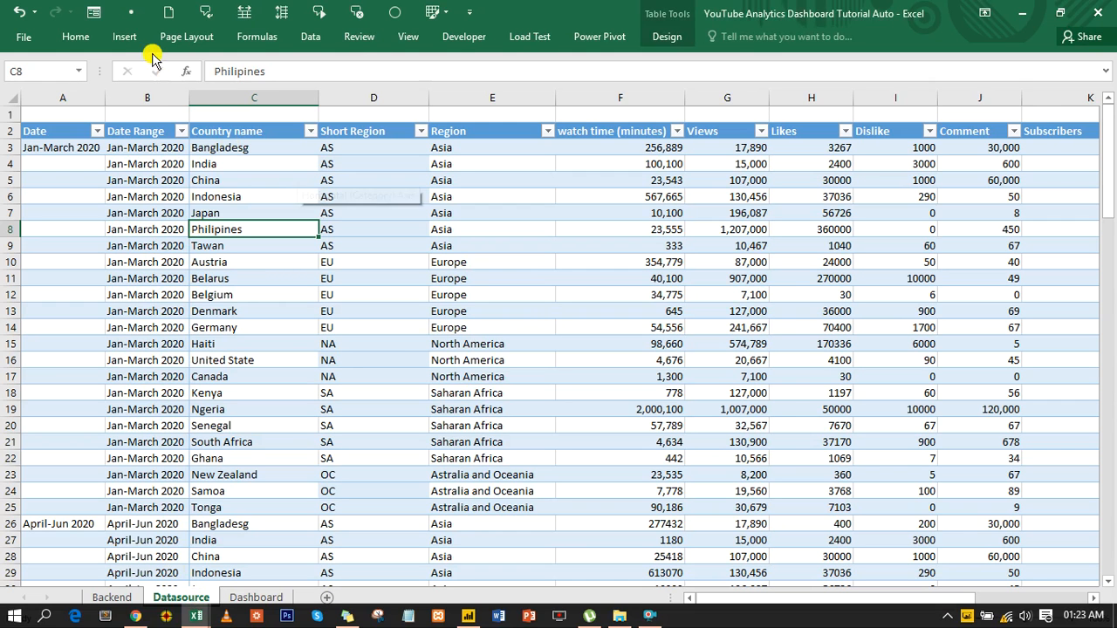
Create a PivotTable from Table4 at Backend cell AW3, with Country name as rows and the sum of Views as values
left_click(122, 38)
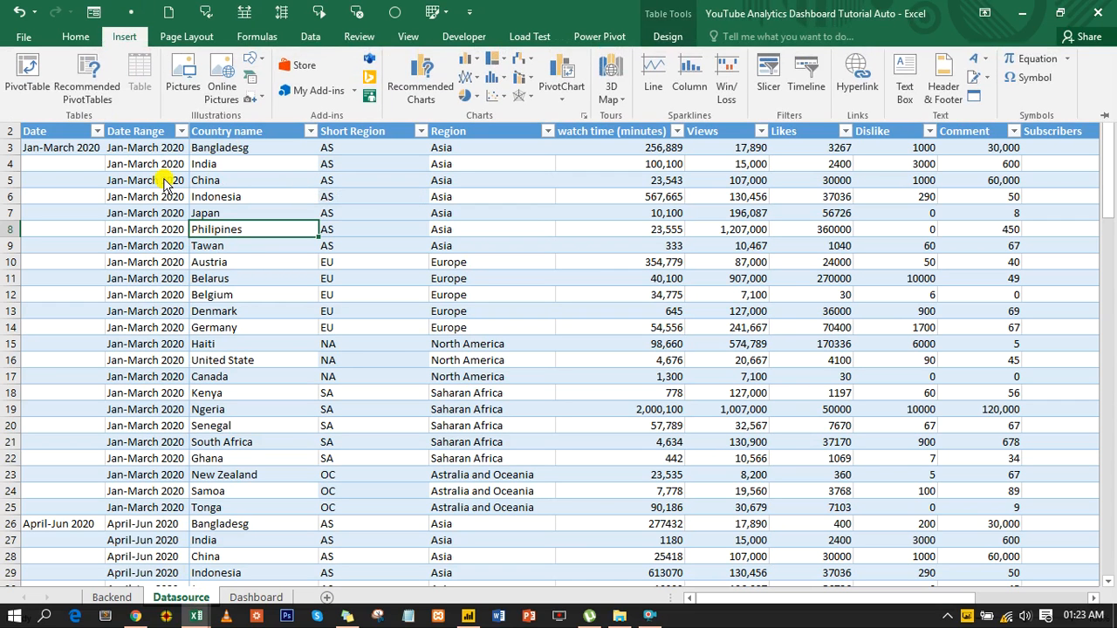
left_click(39, 73)
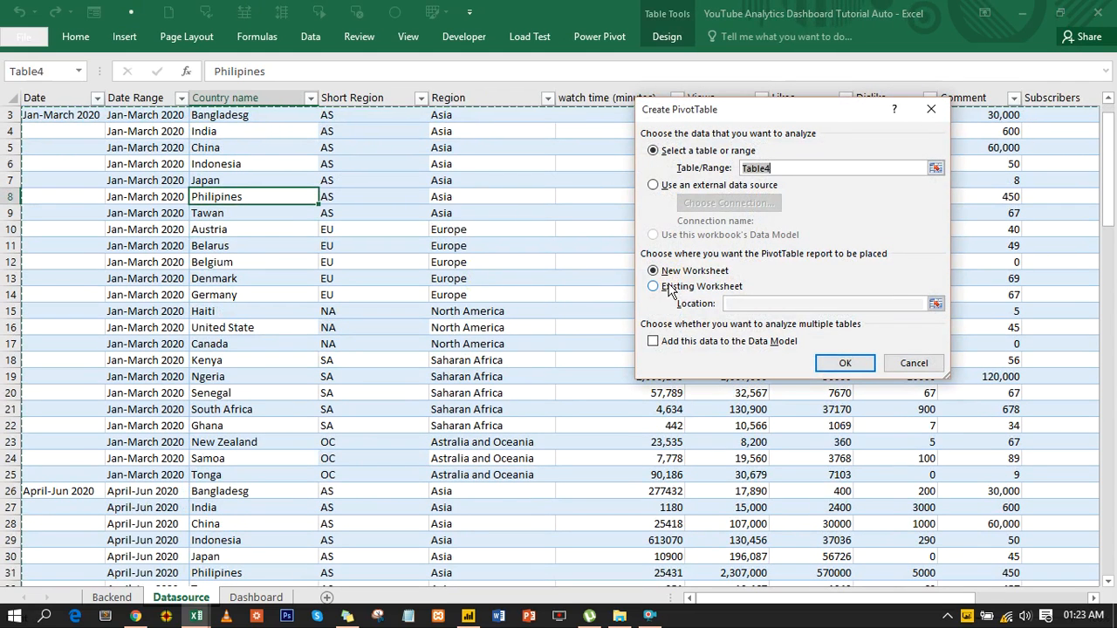
left_click(670, 288)
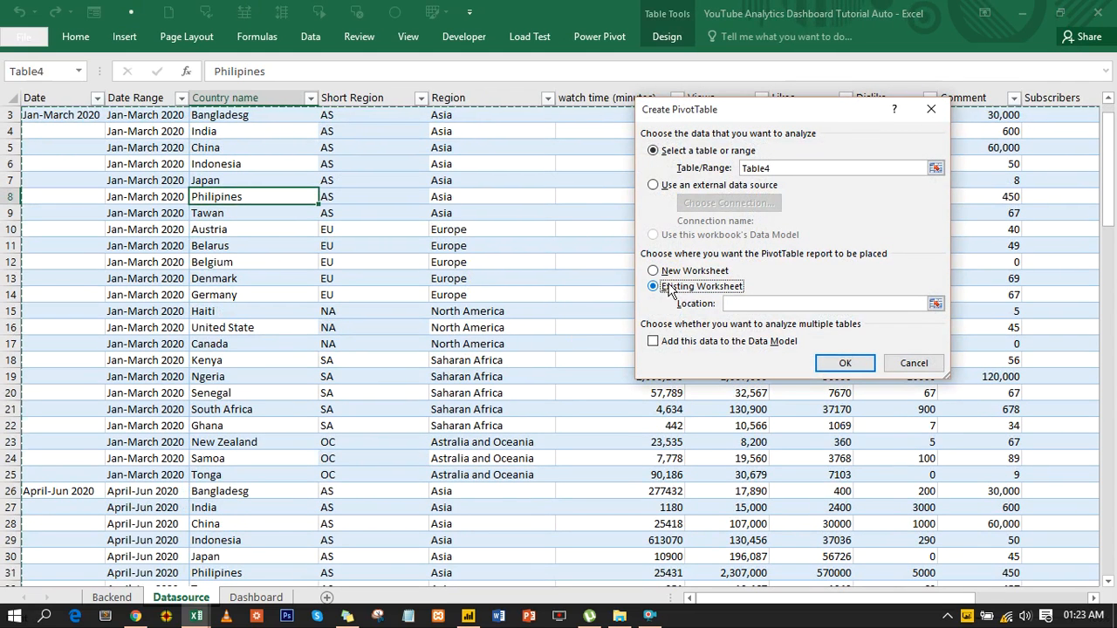
left_click(113, 597)
left_click(565, 149)
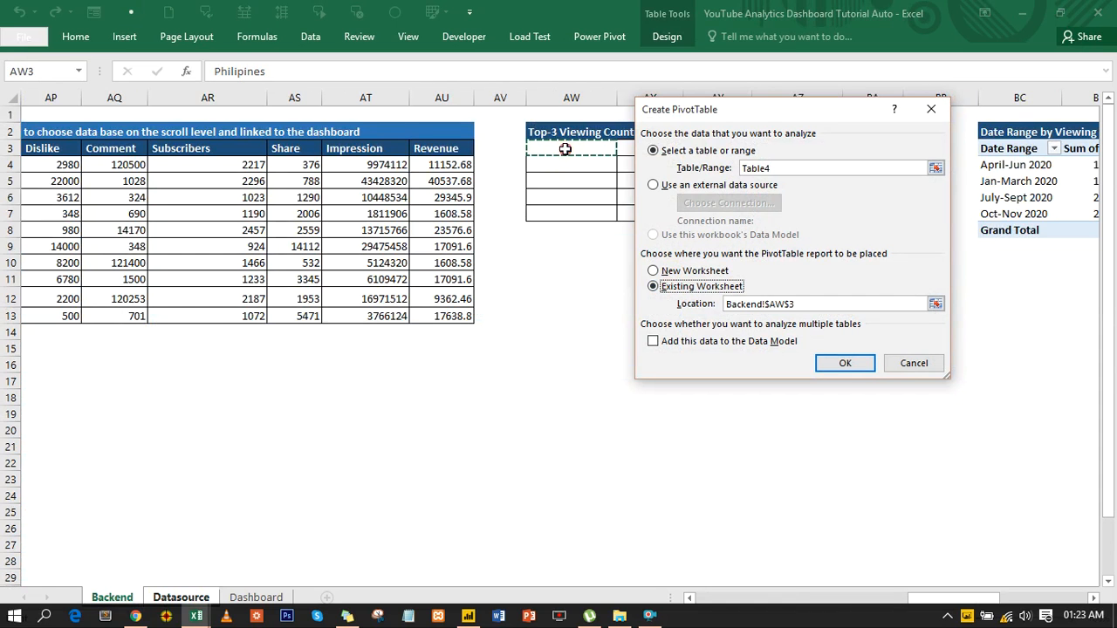
left_click(859, 363)
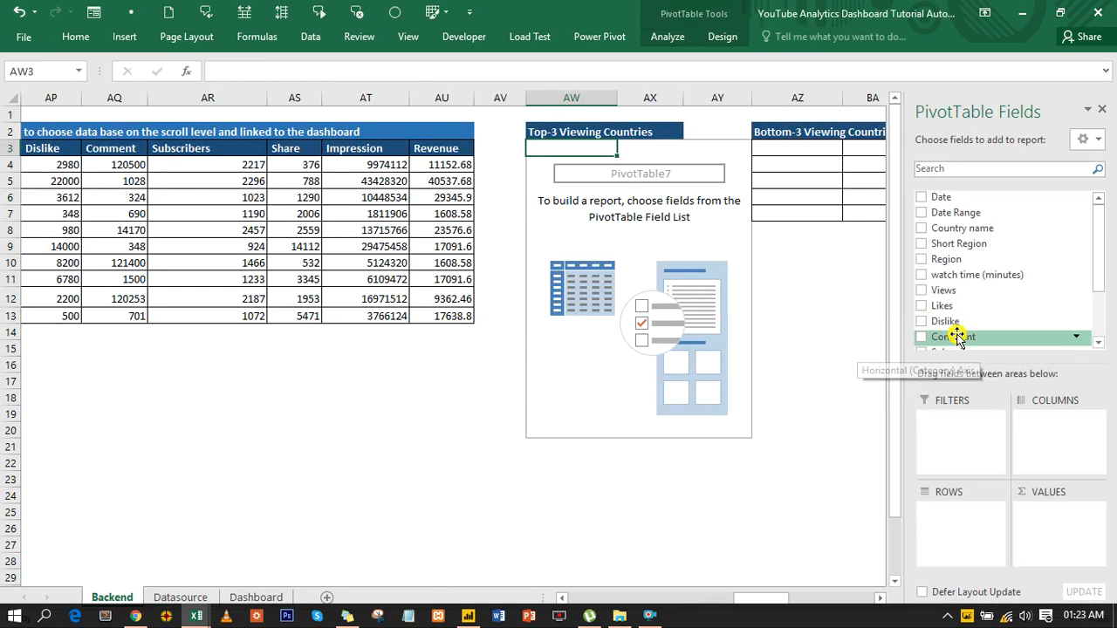
left_click(922, 228)
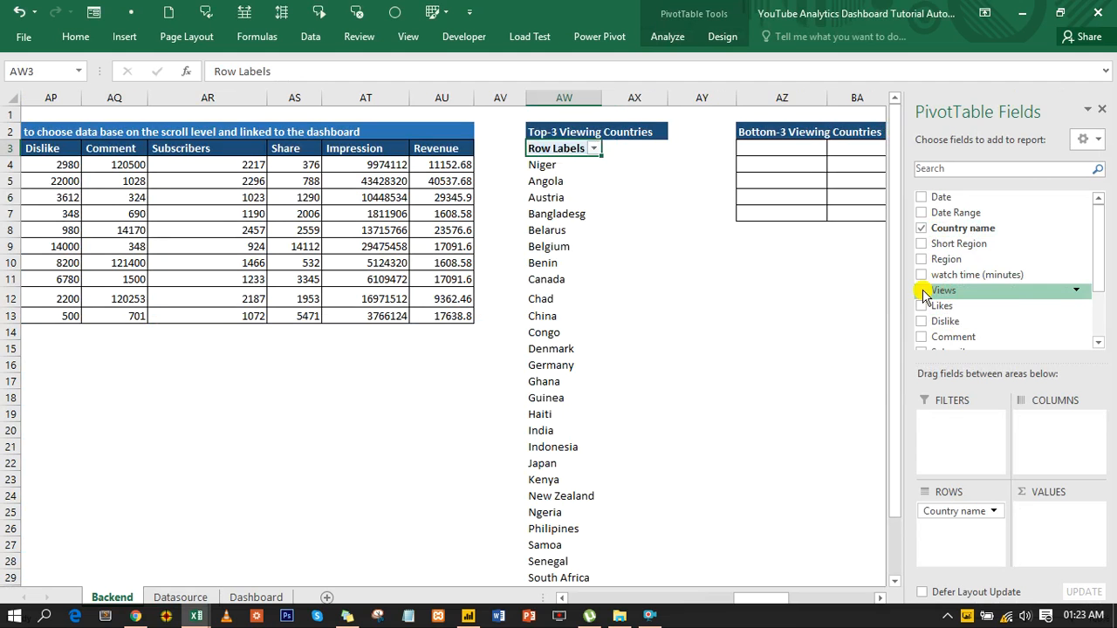
left_click(922, 291)
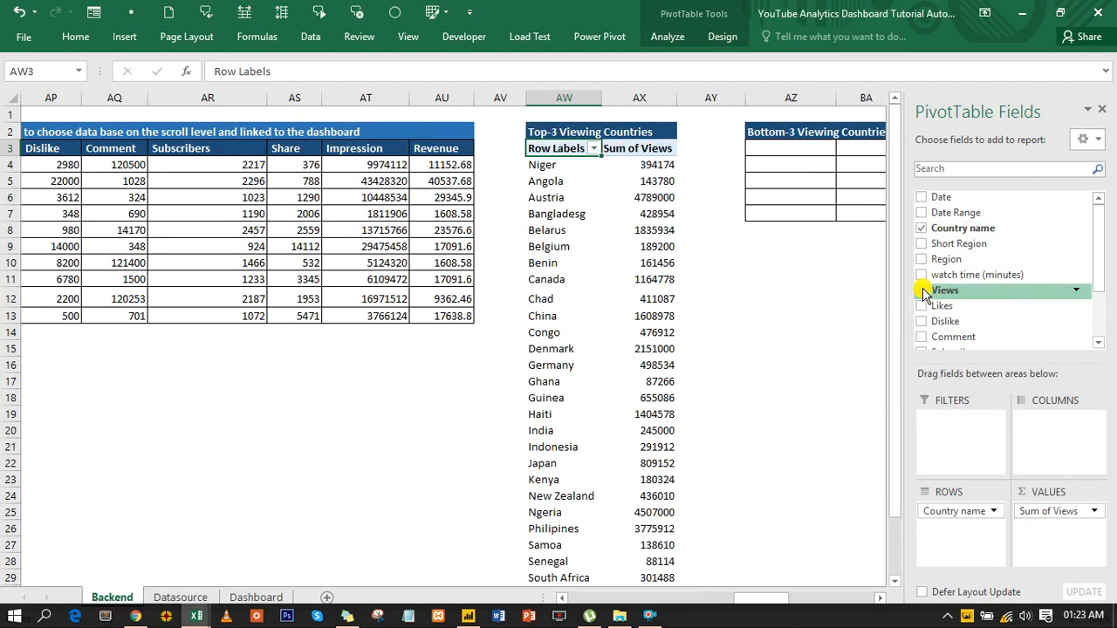
Filter the Top-3 Viewing Countries PivotTable to the top 3 items by Sum of Views and close the field list
left_click(593, 148)
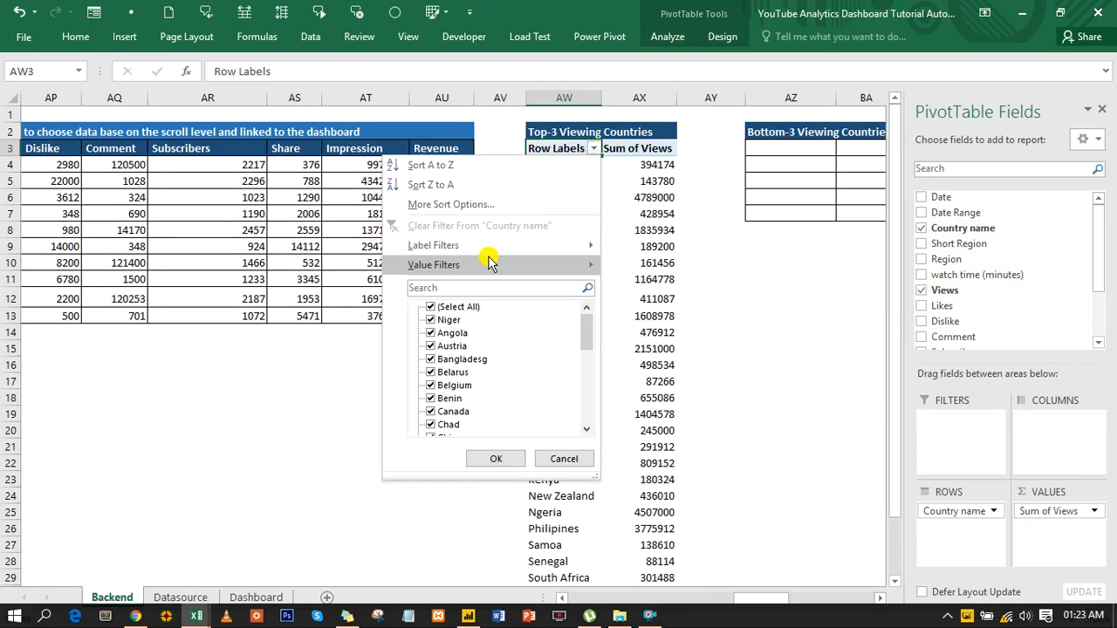
mouse_move(457, 263)
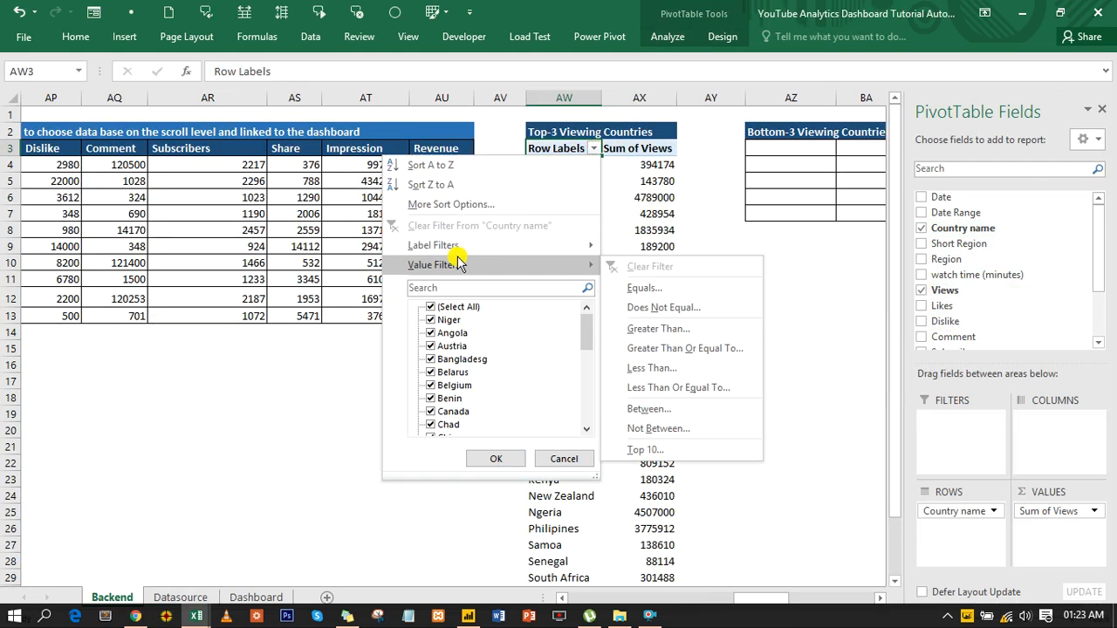
left_click(646, 450)
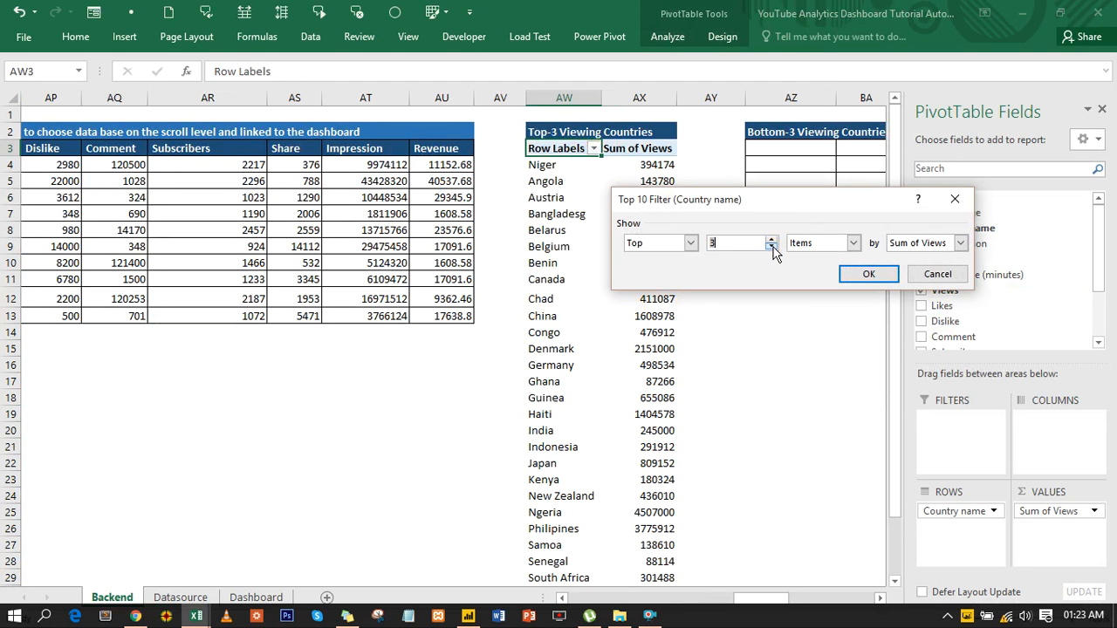
type("3")
left_click(862, 272)
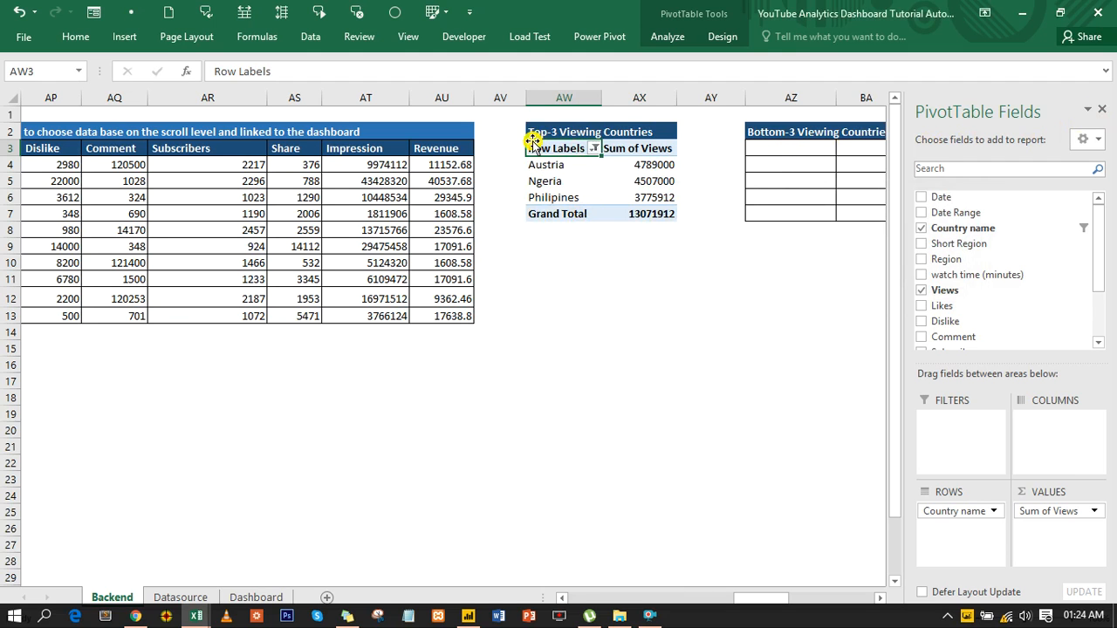
left_click(1102, 110)
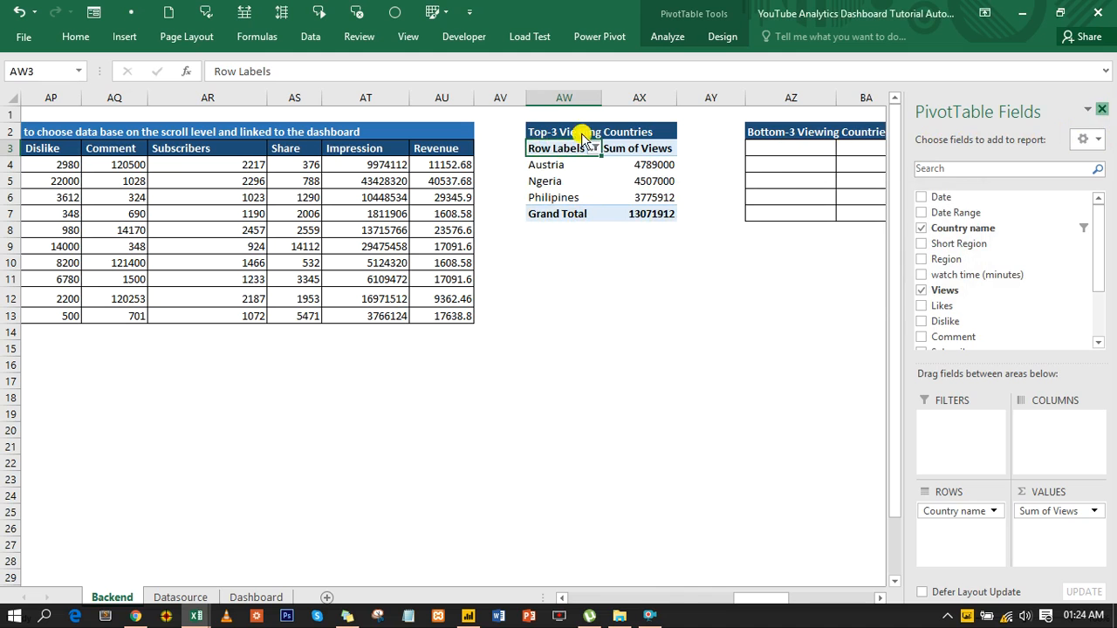
Copy the Top-3 Viewing Countries PivotTable to cell AZ3 under the Bottom-3 Viewing Countries heading
left_click_drag(560, 148, 639, 207)
key("ctrl+c")
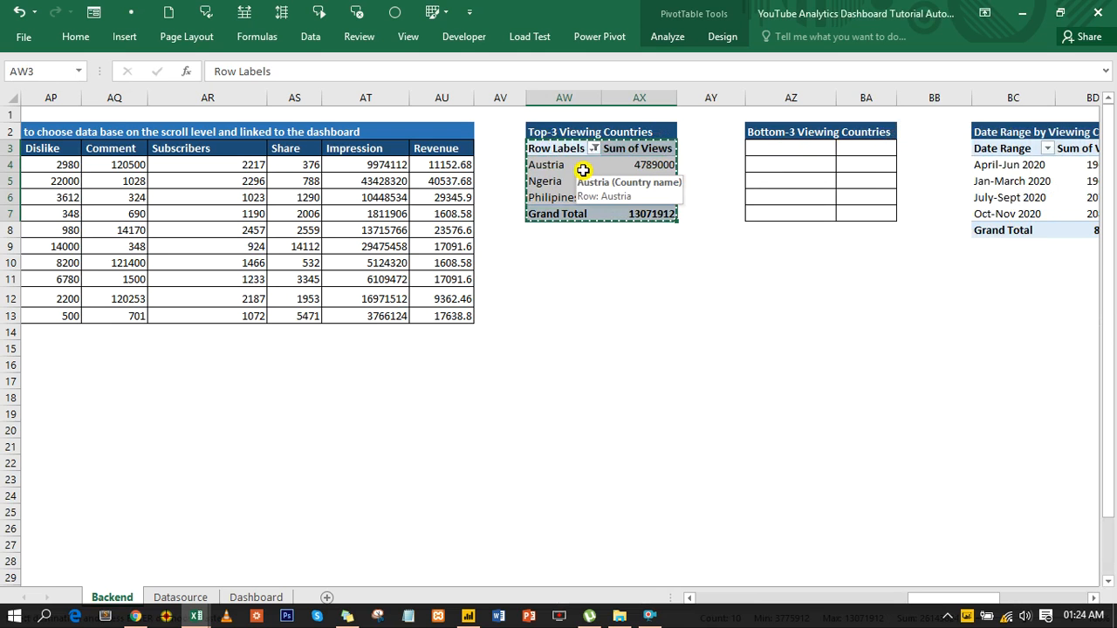
left_click(797, 149)
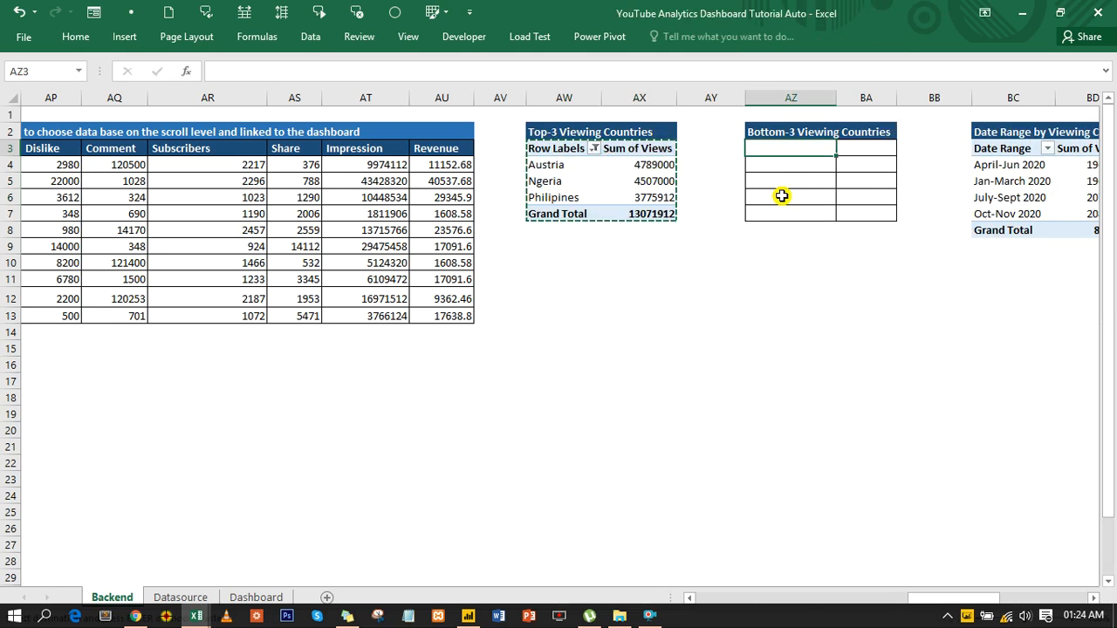
key("ctrl+v")
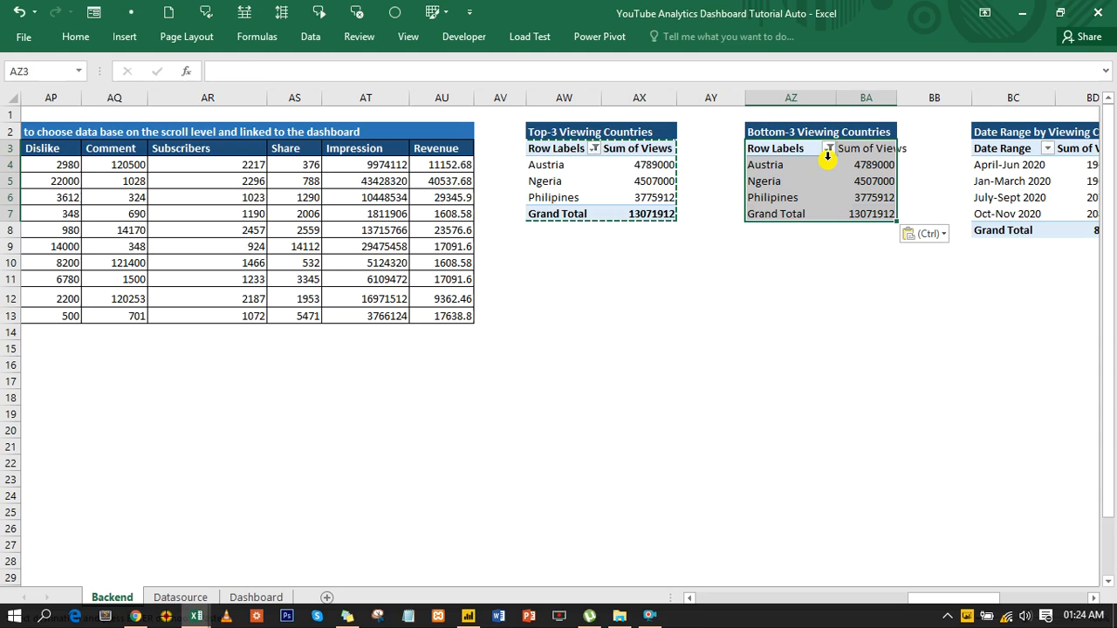
Change the value filter of the Bottom-3 Viewing Countries PivotTable to the bottom 3 items by Sum of Views
left_click(828, 148)
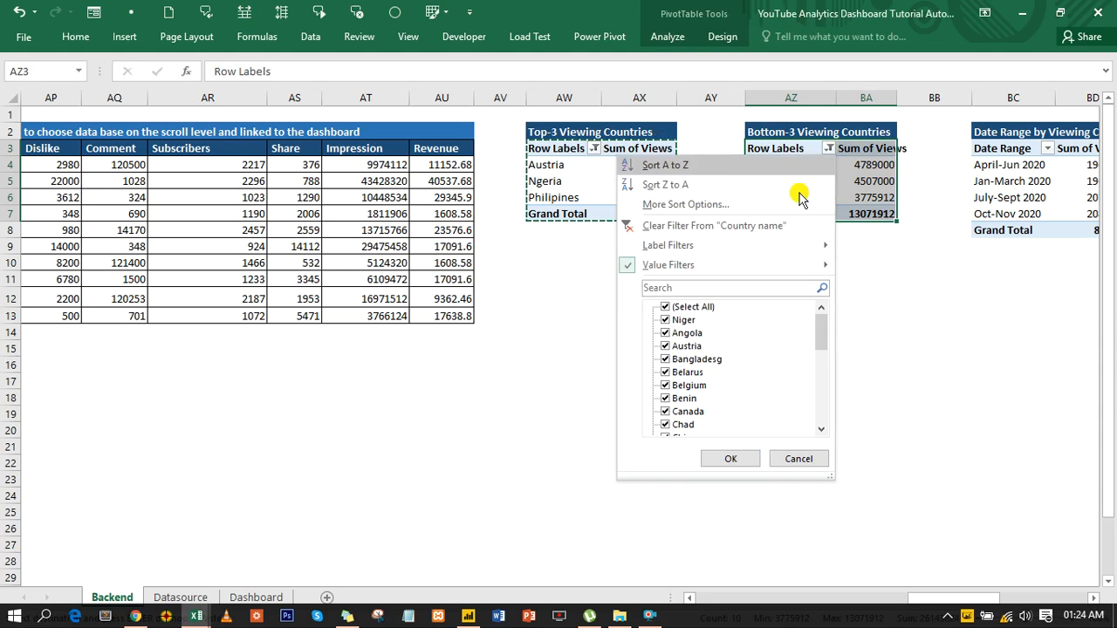
mouse_move(681, 265)
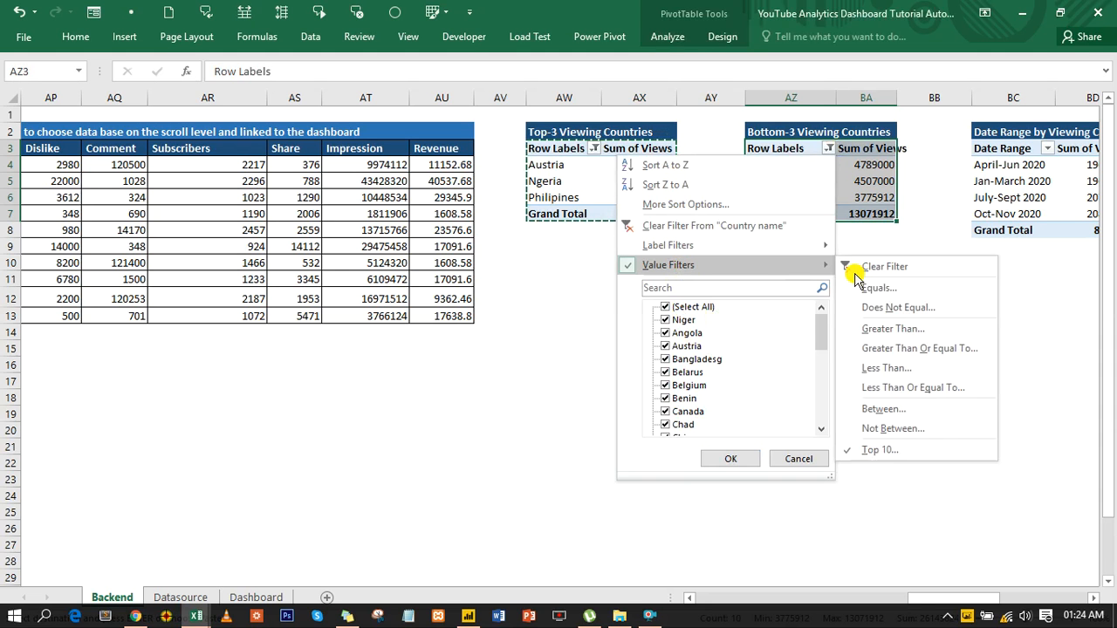
left_click(884, 453)
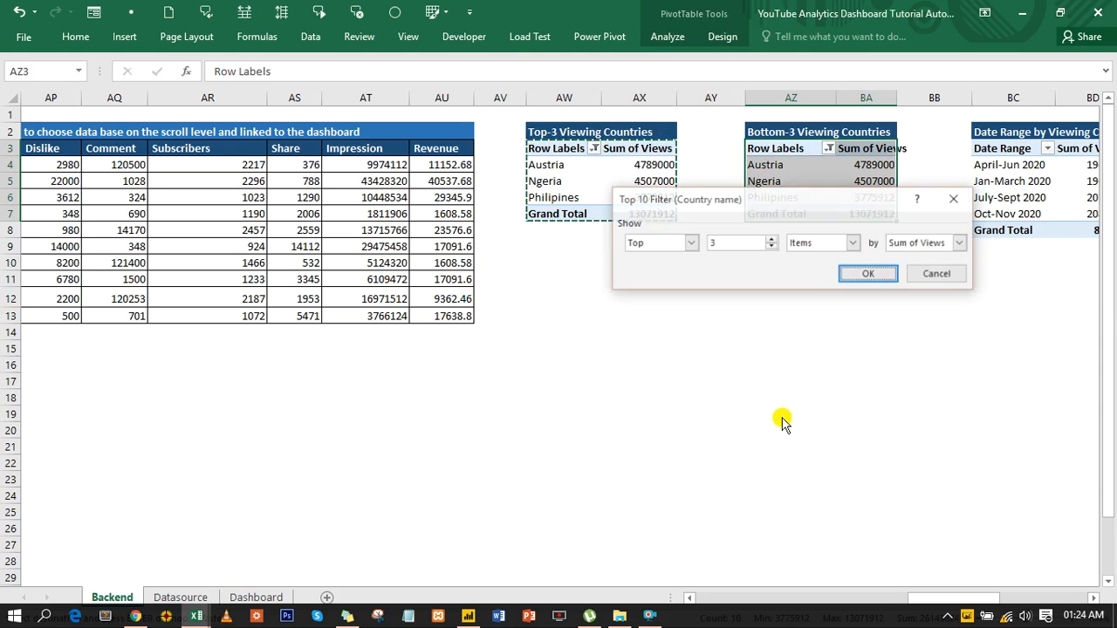
left_click(685, 243)
left_click(660, 268)
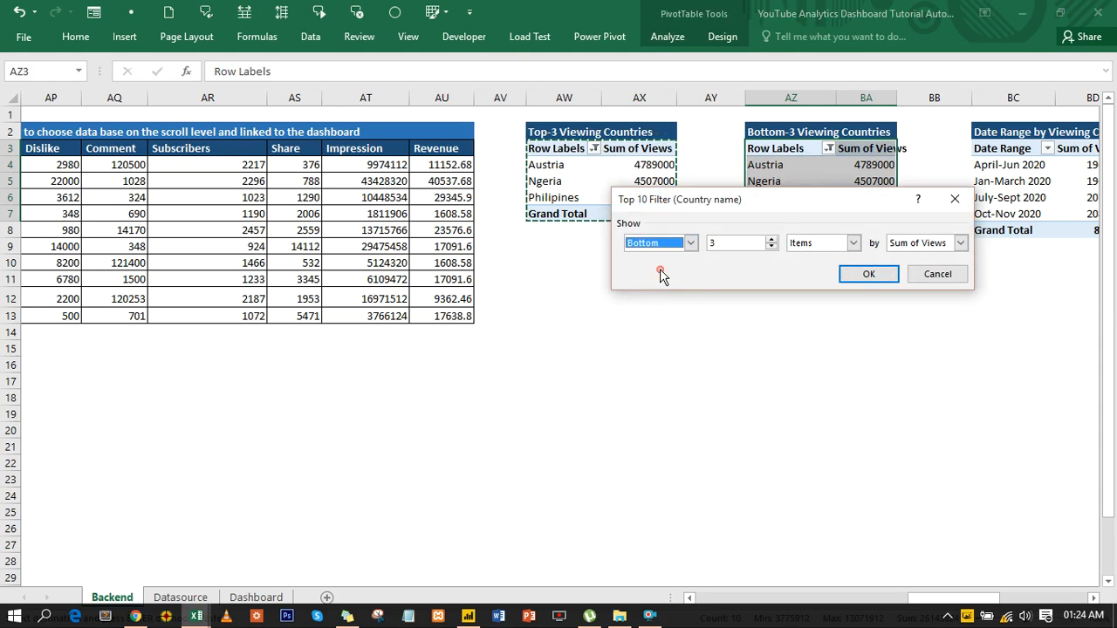
left_click(855, 276)
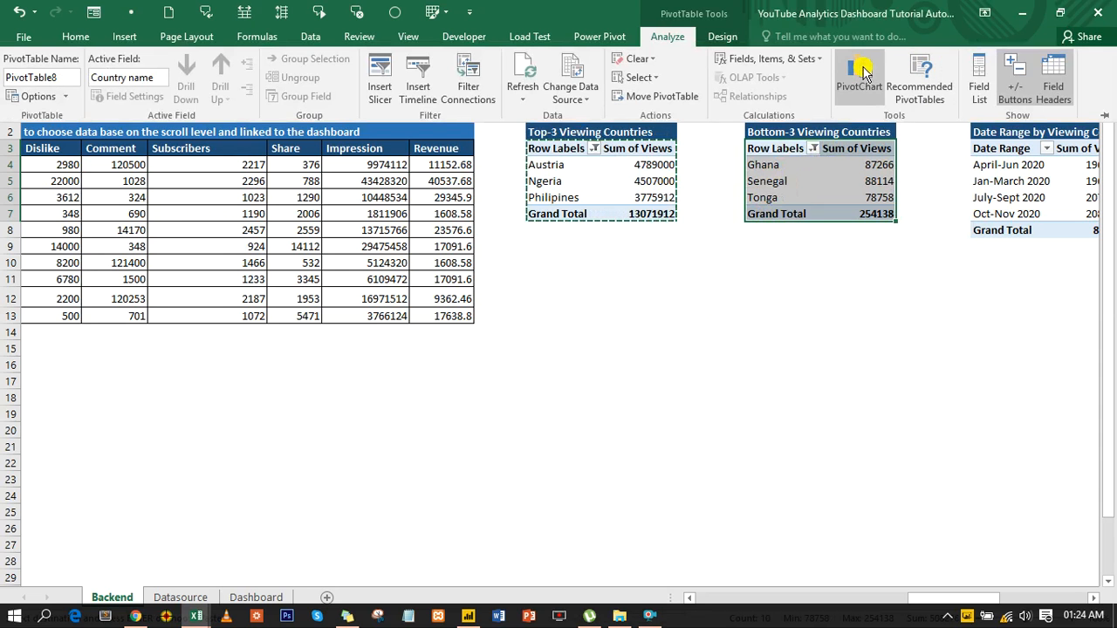
Insert a doughnut PivotChart from the Bottom-3 Viewing Countries PivotTable and hide its axis field buttons
left_click(861, 74)
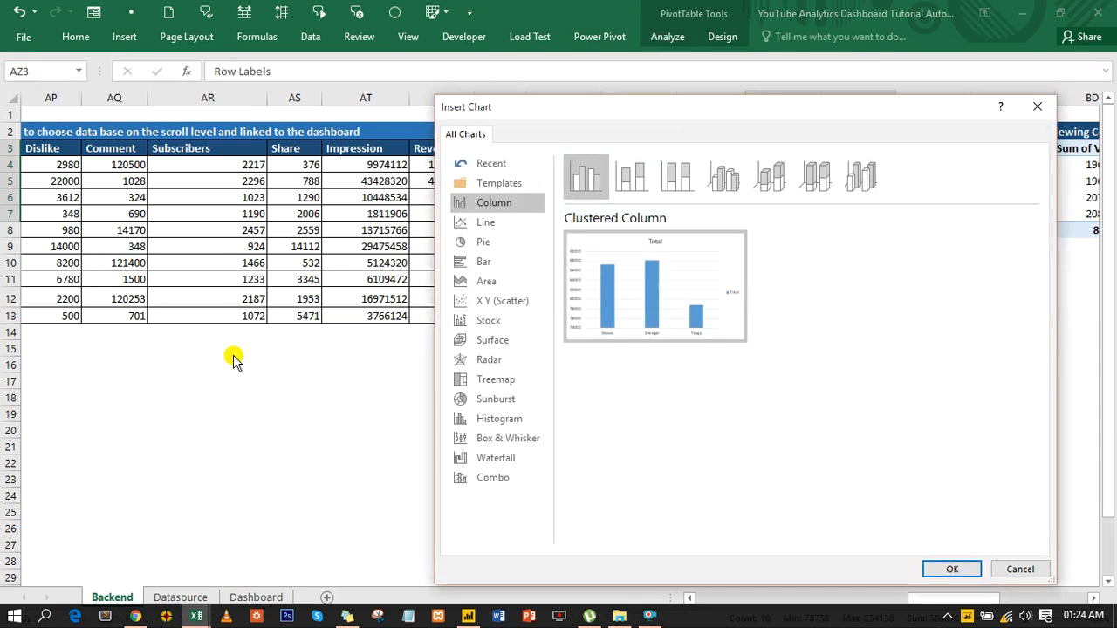
left_click(483, 242)
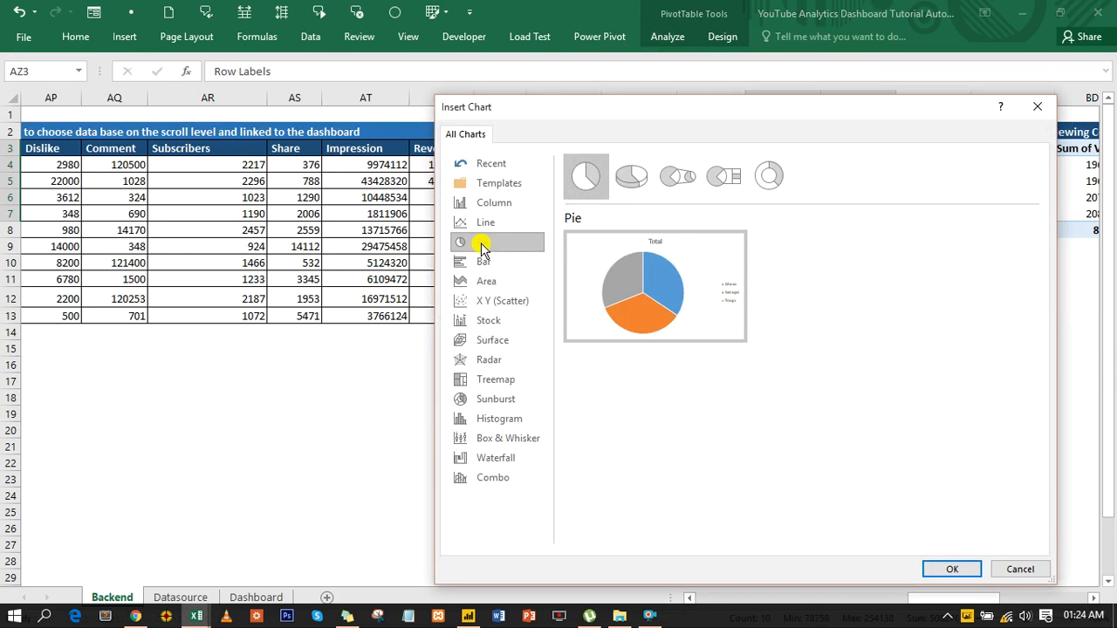
left_click(768, 183)
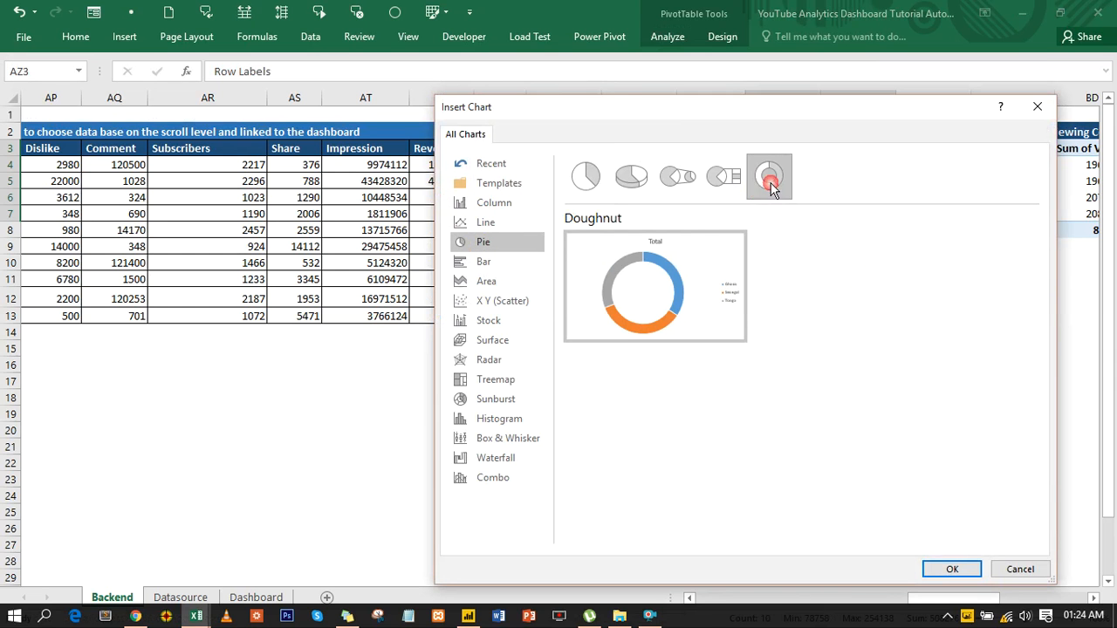
left_click(953, 569)
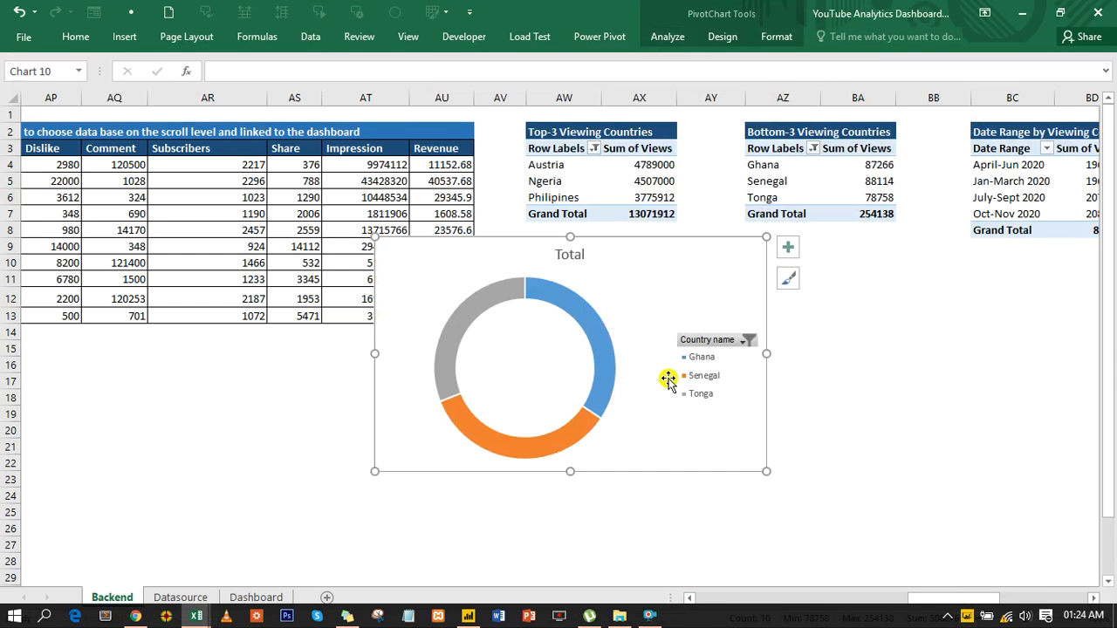
right_click(712, 342)
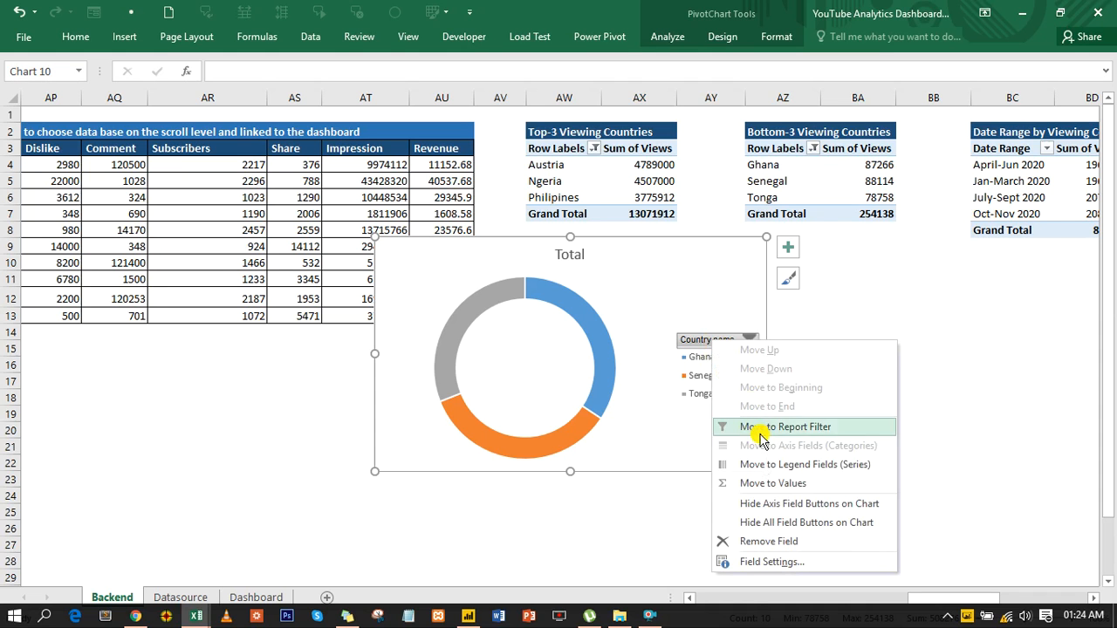
left_click(779, 507)
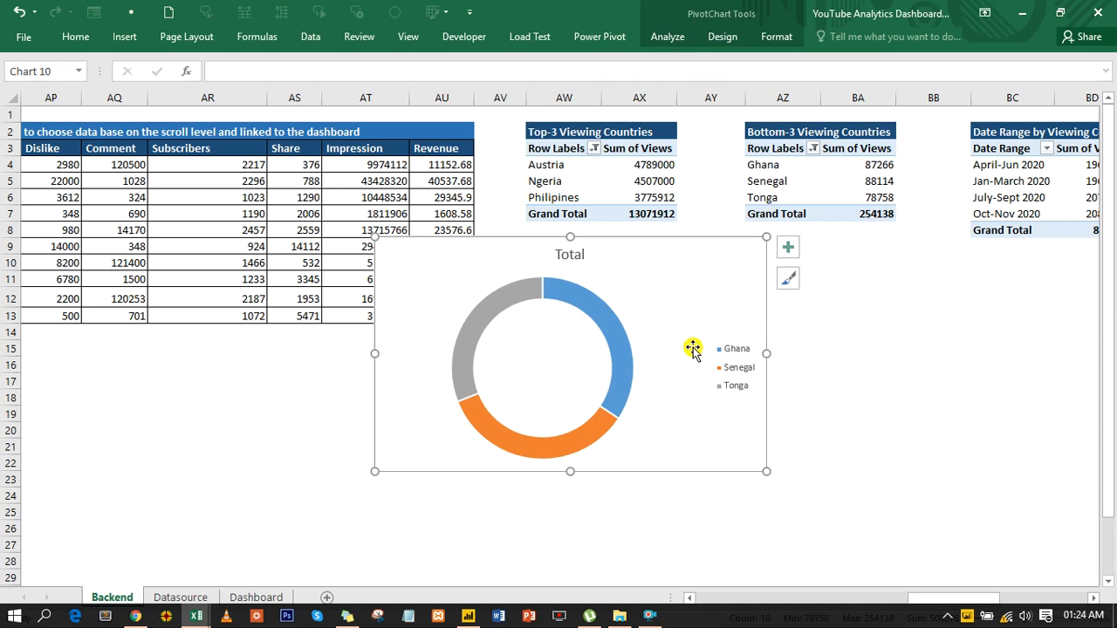
Delete the doughnut chart's title and shrink the chart slightly
left_click(572, 256)
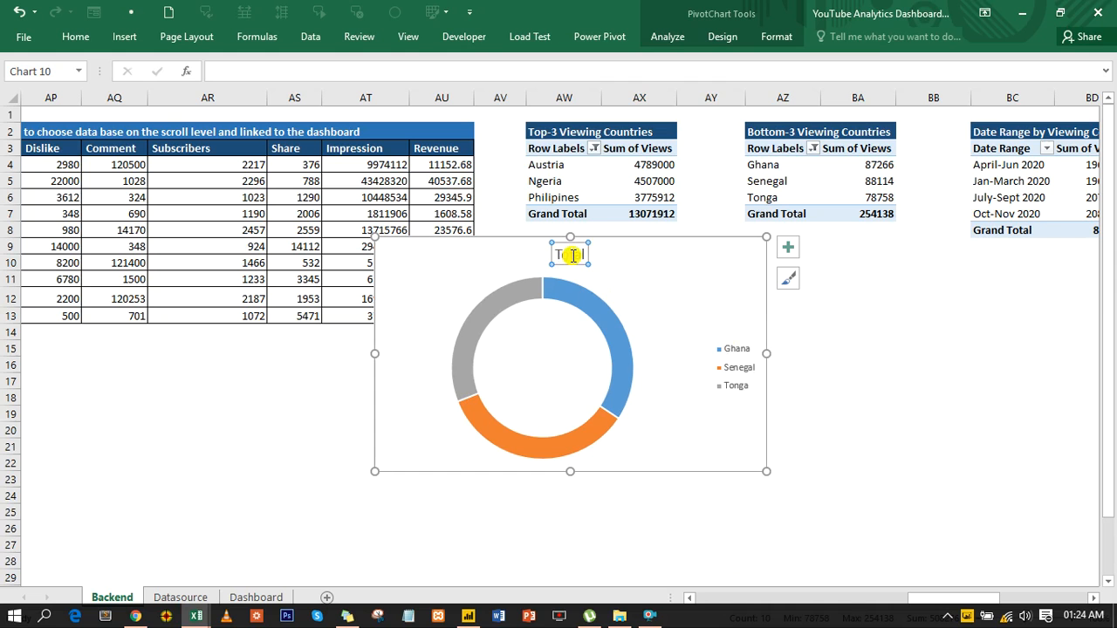
key("Delete")
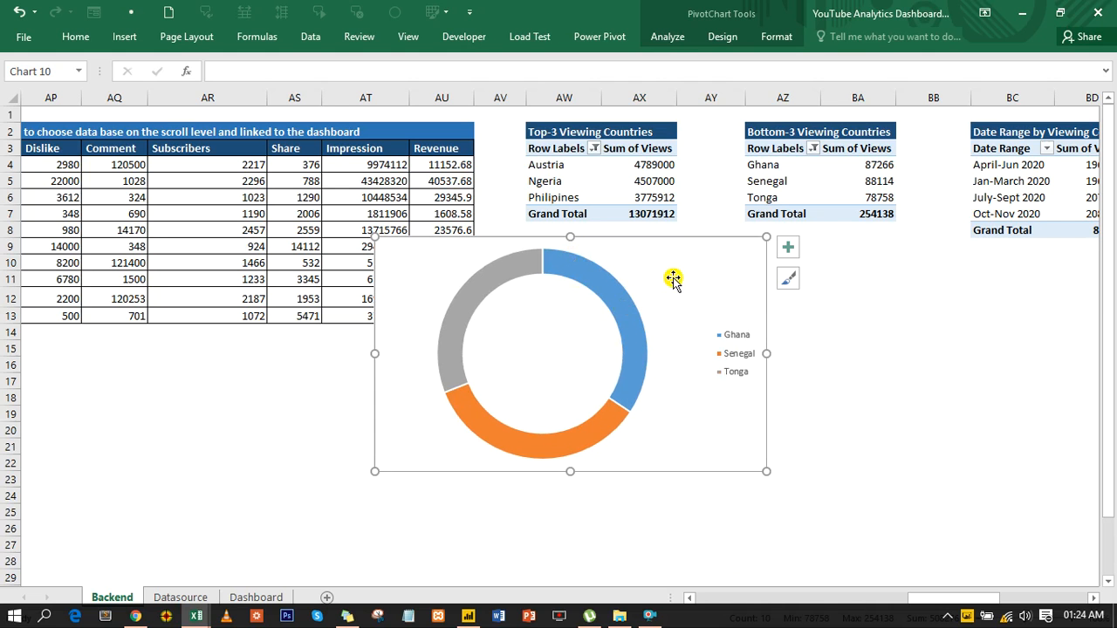
left_click_drag(766, 237, 741, 281)
double_click(599, 360)
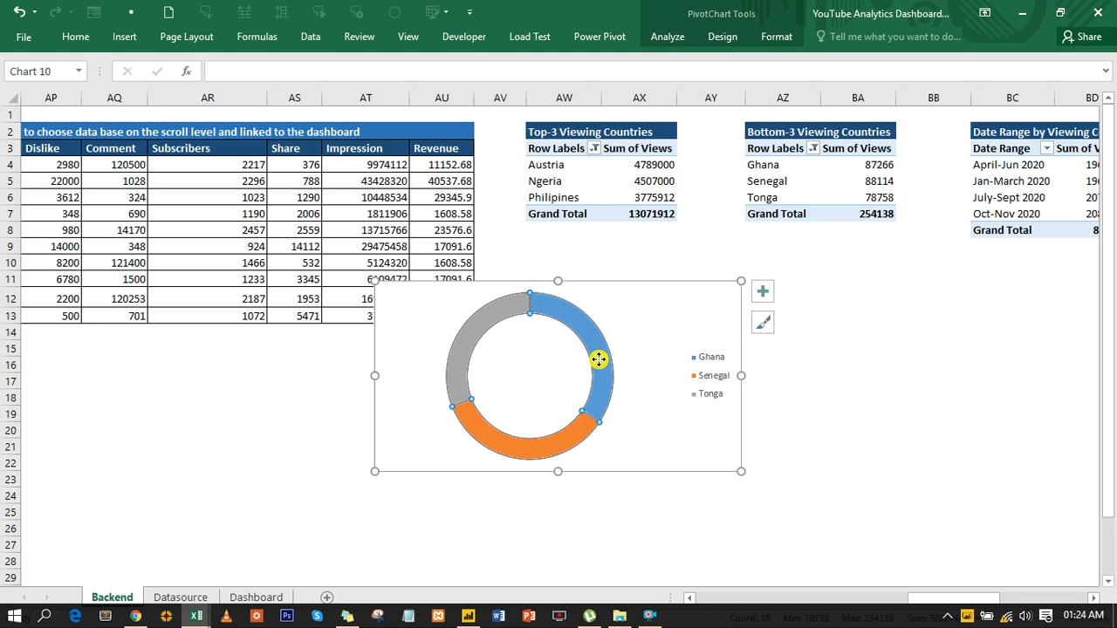
left_click(879, 175)
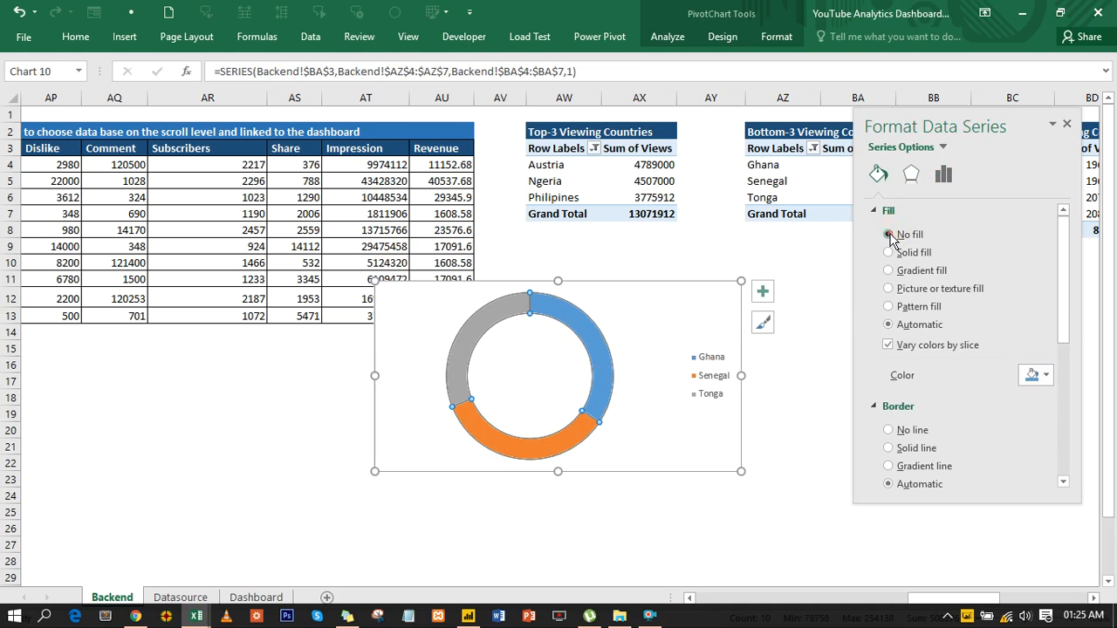
left_click(889, 236)
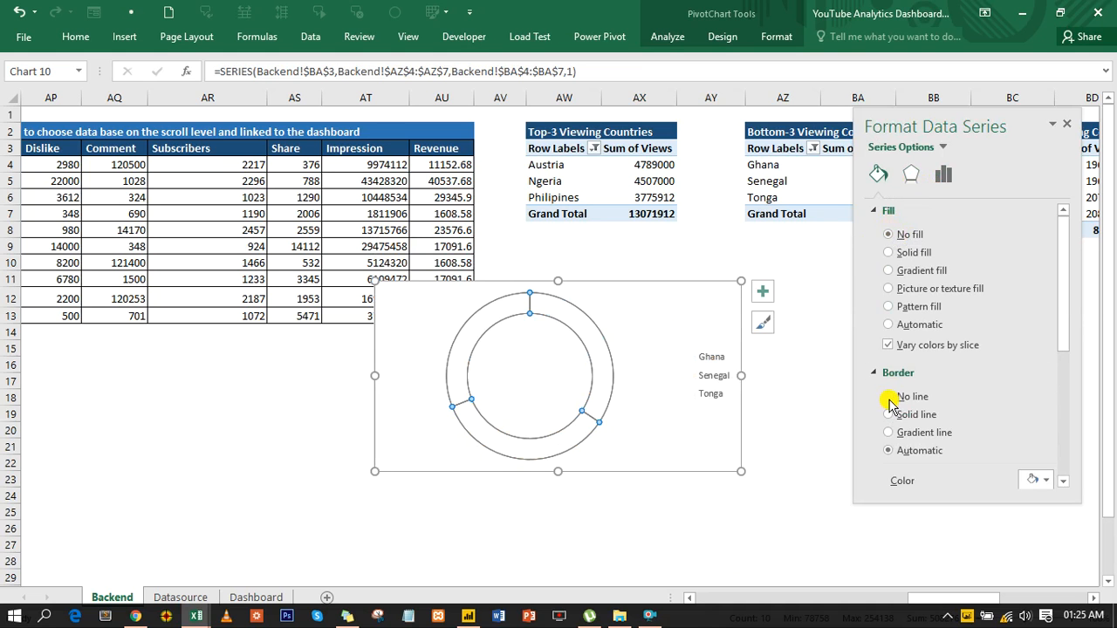
key("ctrl+z")
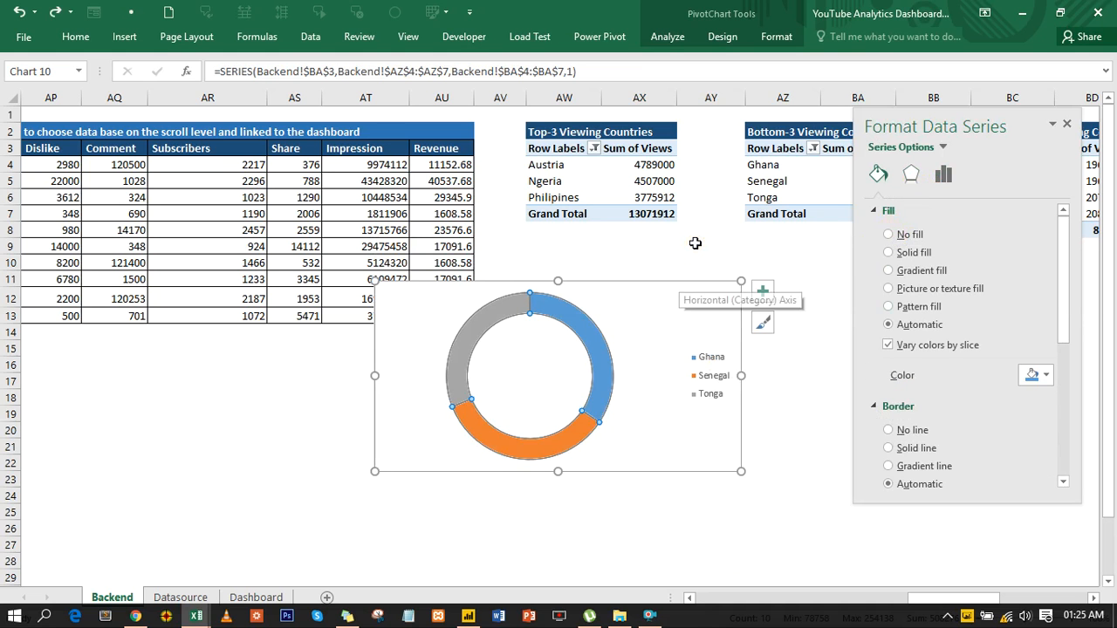
Format the doughnut chart's chart area with no fill and no border line
left_click(694, 243)
left_click(671, 281)
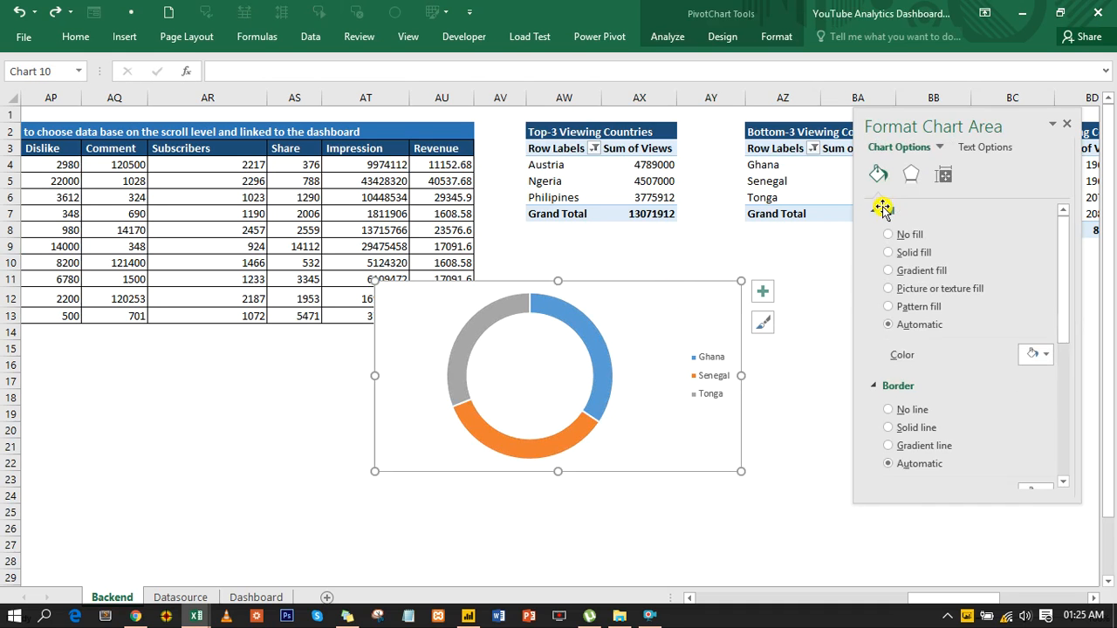
left_click(889, 234)
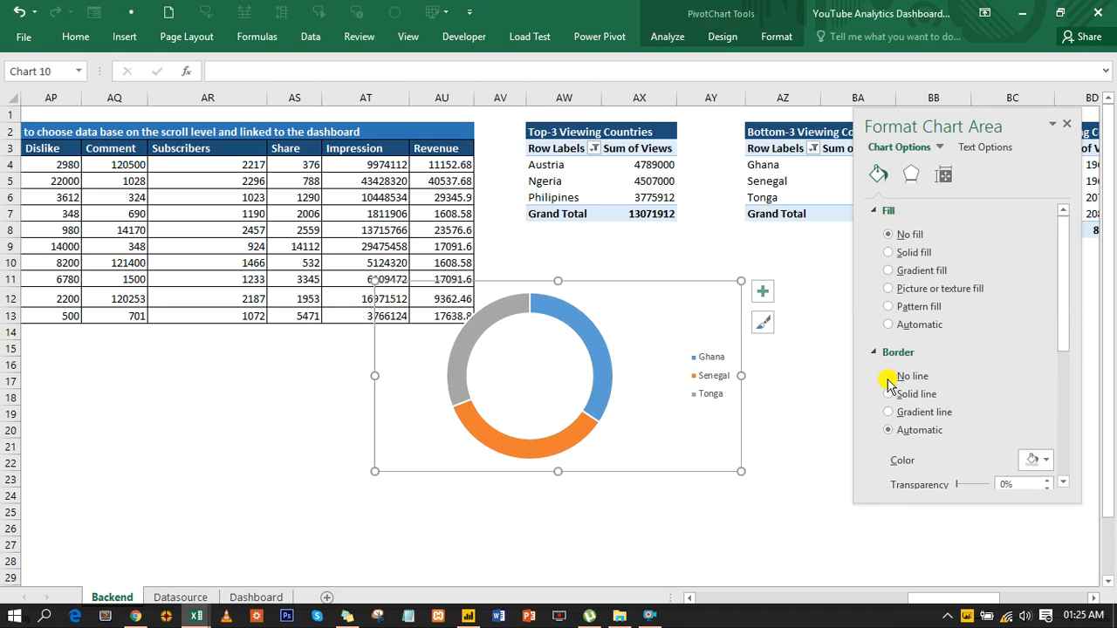
left_click(889, 376)
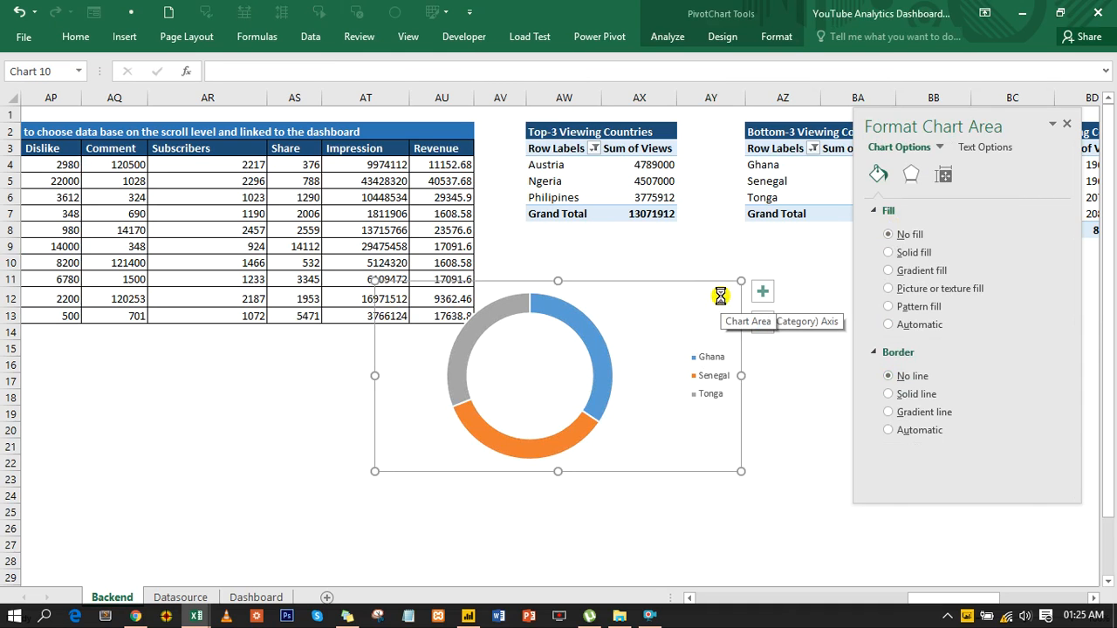
Move the doughnut chart from the Backend sheet to the Dashboard sheet, shrunk to fit the blue panel under Top-3 view country
key("ctrl+x")
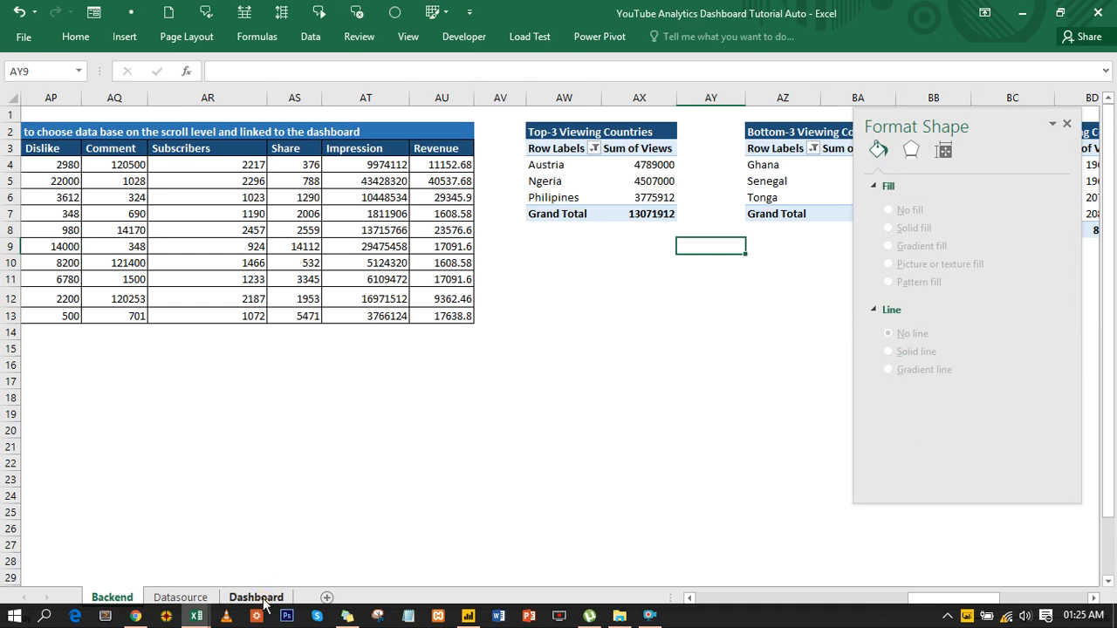
left_click(262, 597)
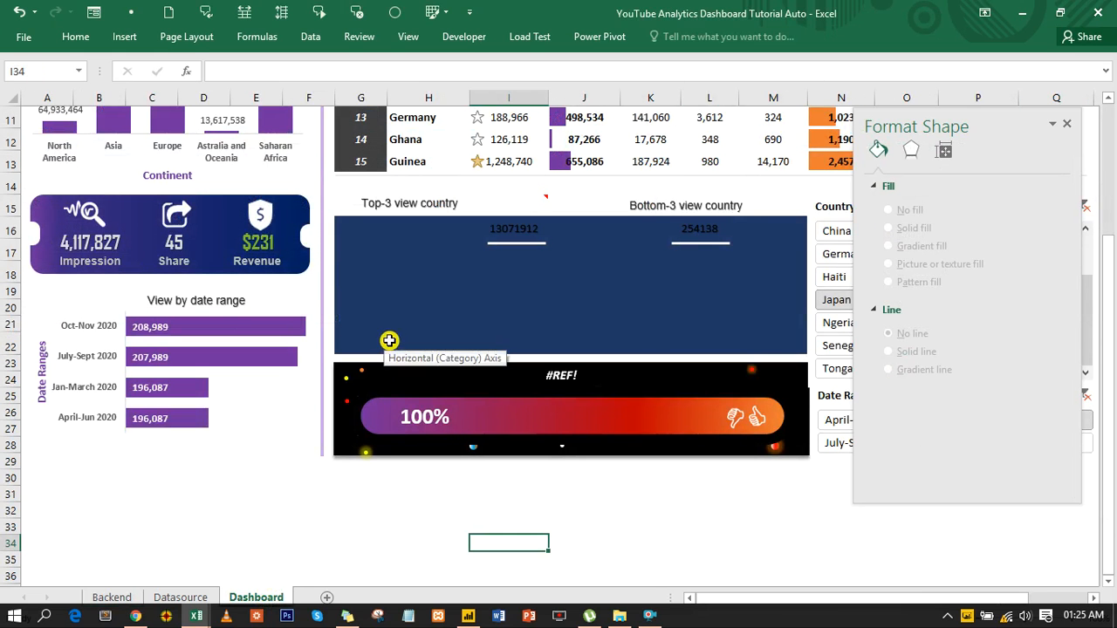
left_click(254, 443)
left_click(406, 498)
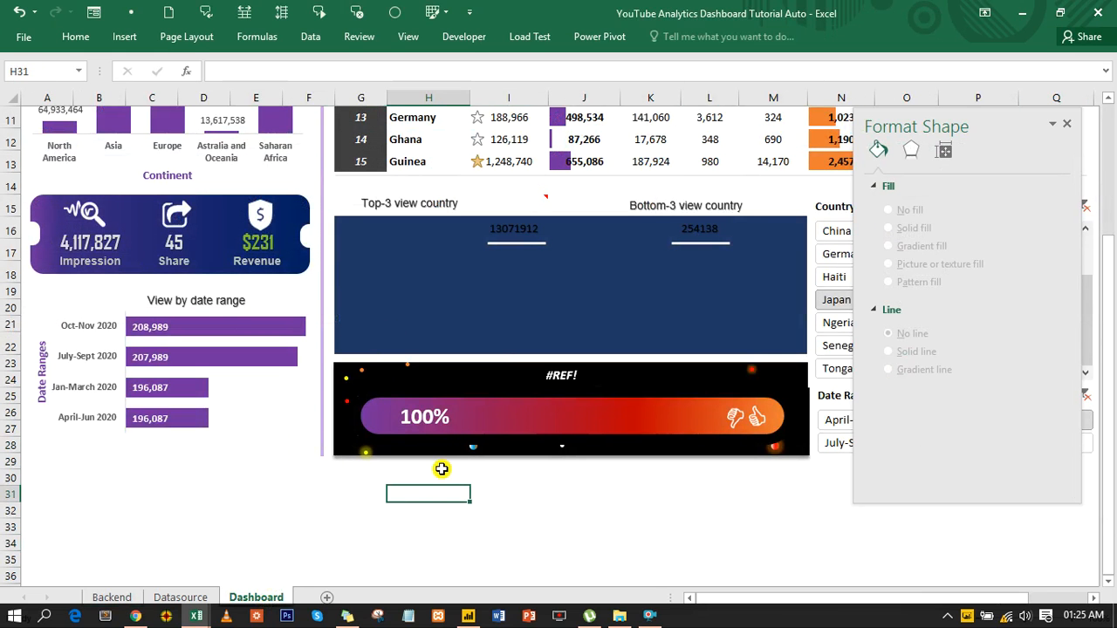
key("ctrl+v")
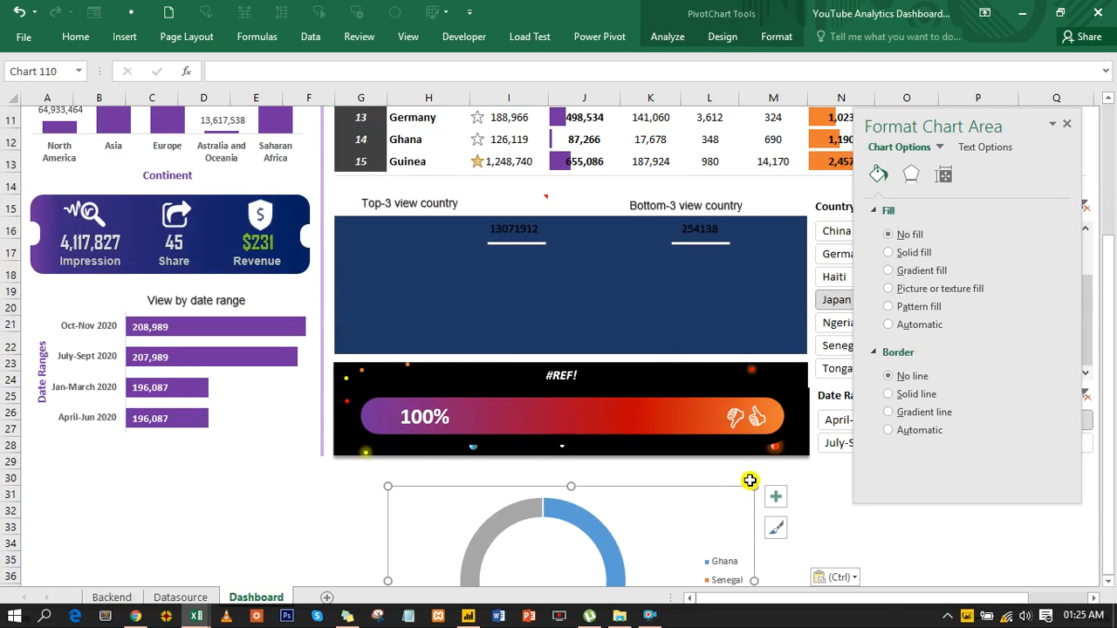
left_click_drag(754, 487, 553, 224)
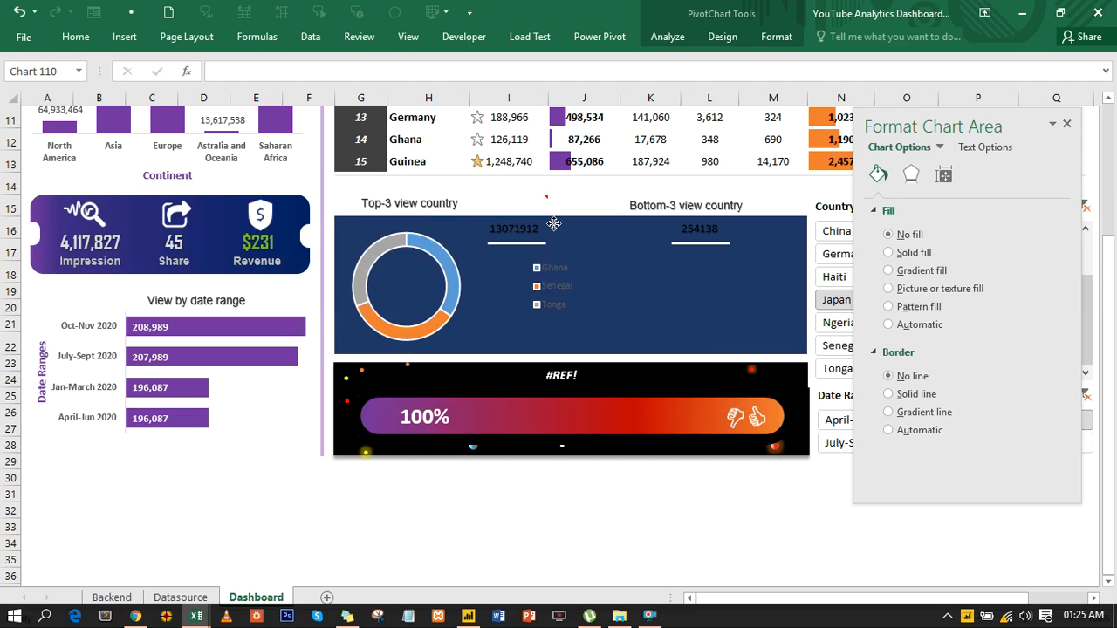
left_click_drag(553, 224, 557, 226)
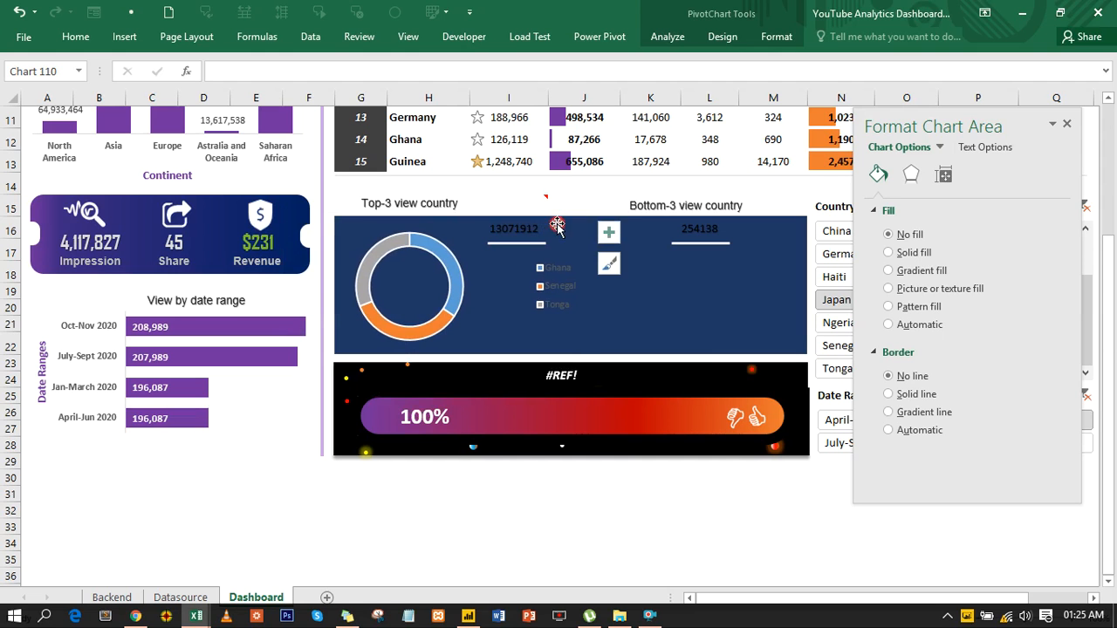
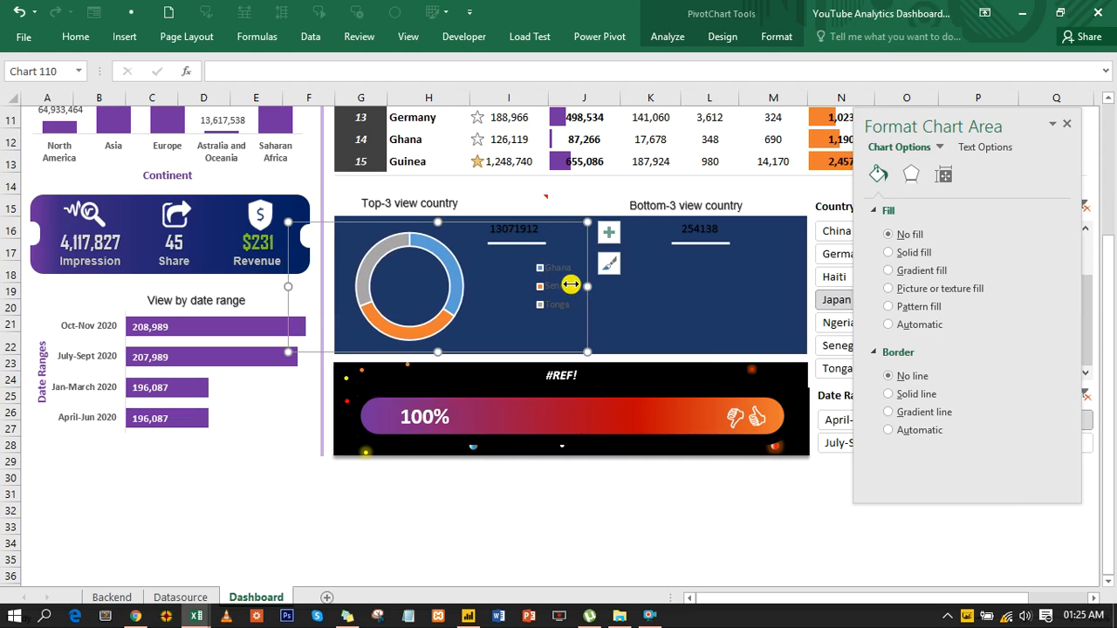
Remove the border line from the doughnut series and fill the Ghana slice with standard purple
left_click(458, 274)
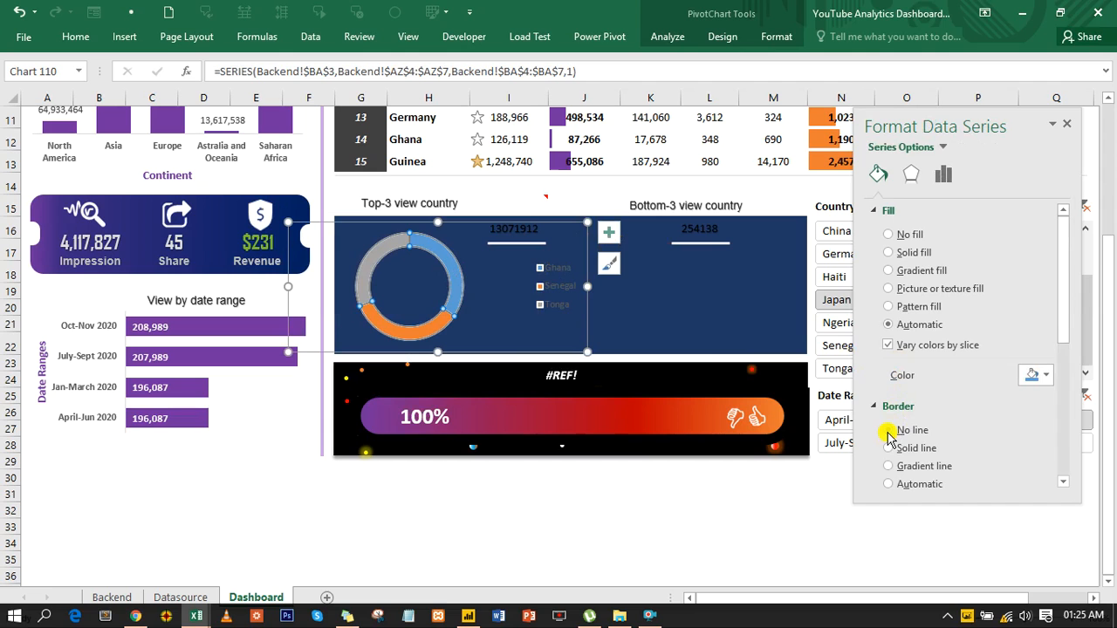
left_click(889, 432)
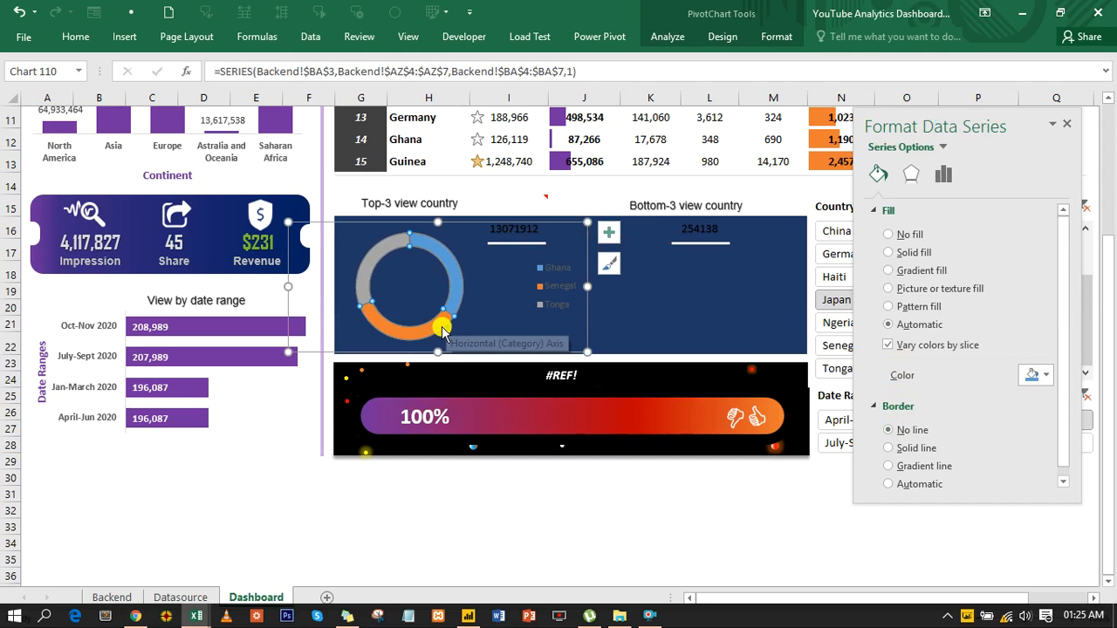
left_click(458, 293)
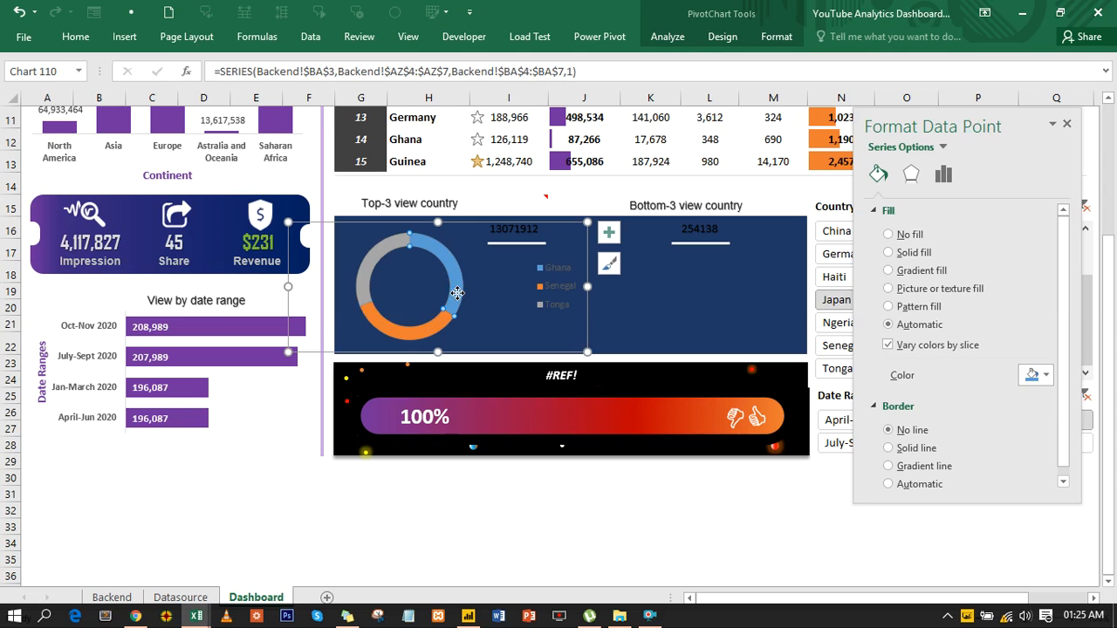
left_click(1044, 376)
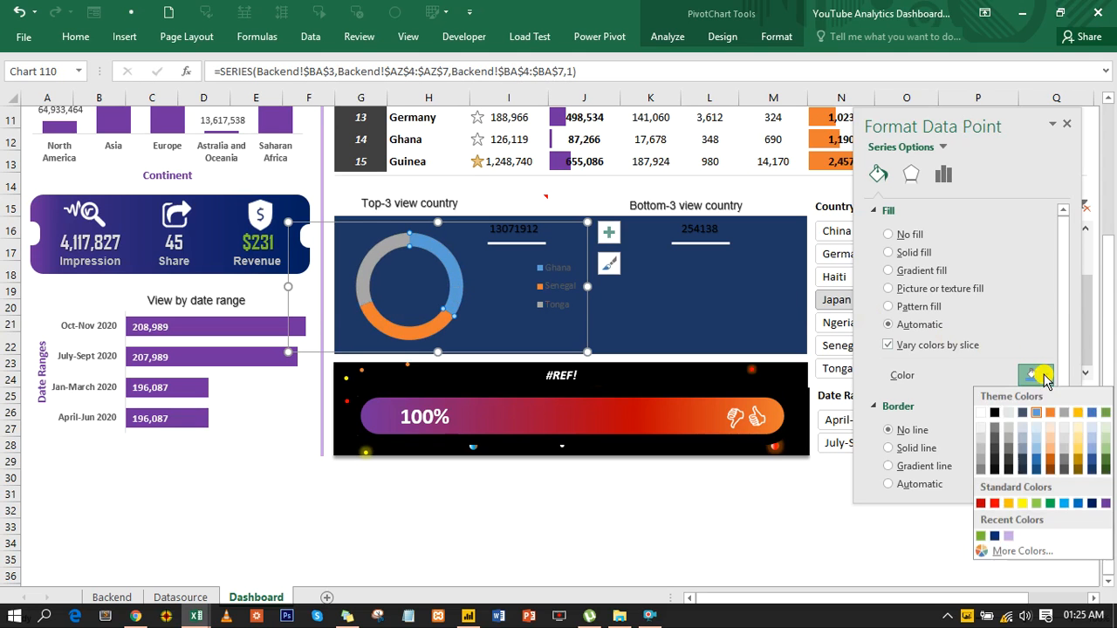
left_click(1106, 504)
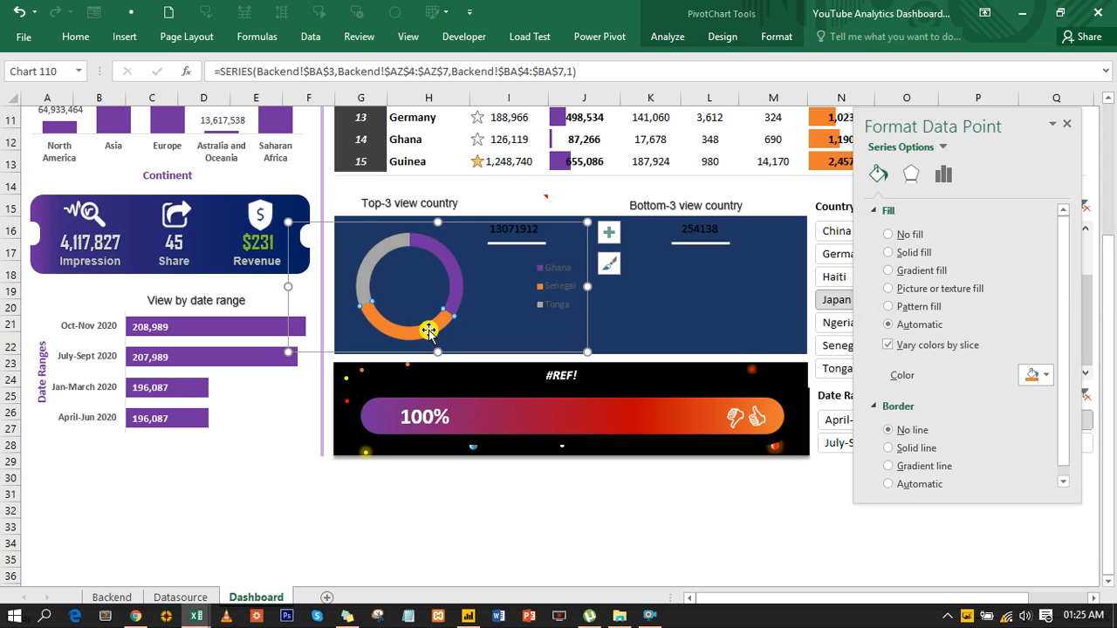
Give the doughnut's Senegal slice a purple-and-white diamond pattern fill
left_click(897, 324)
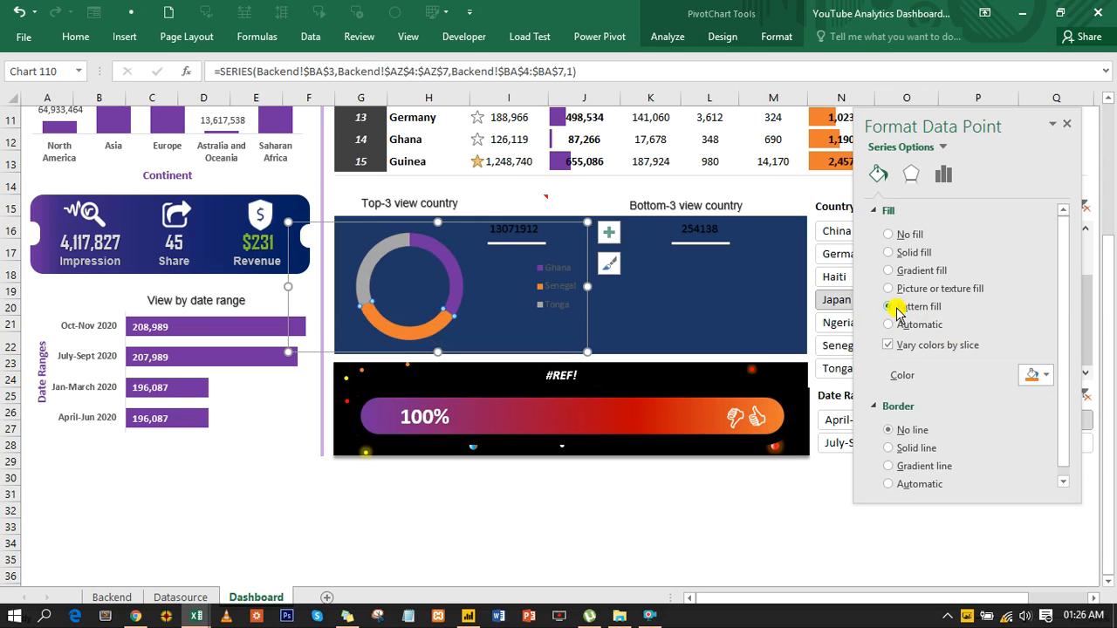
left_click(897, 308)
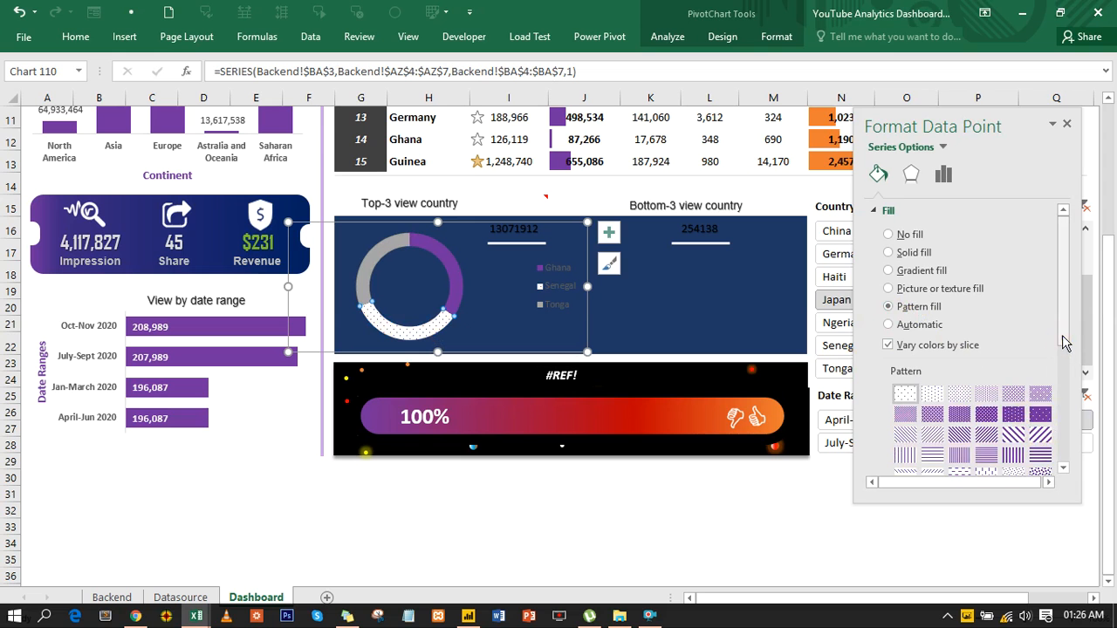
scroll(1061, 389, "down", 5)
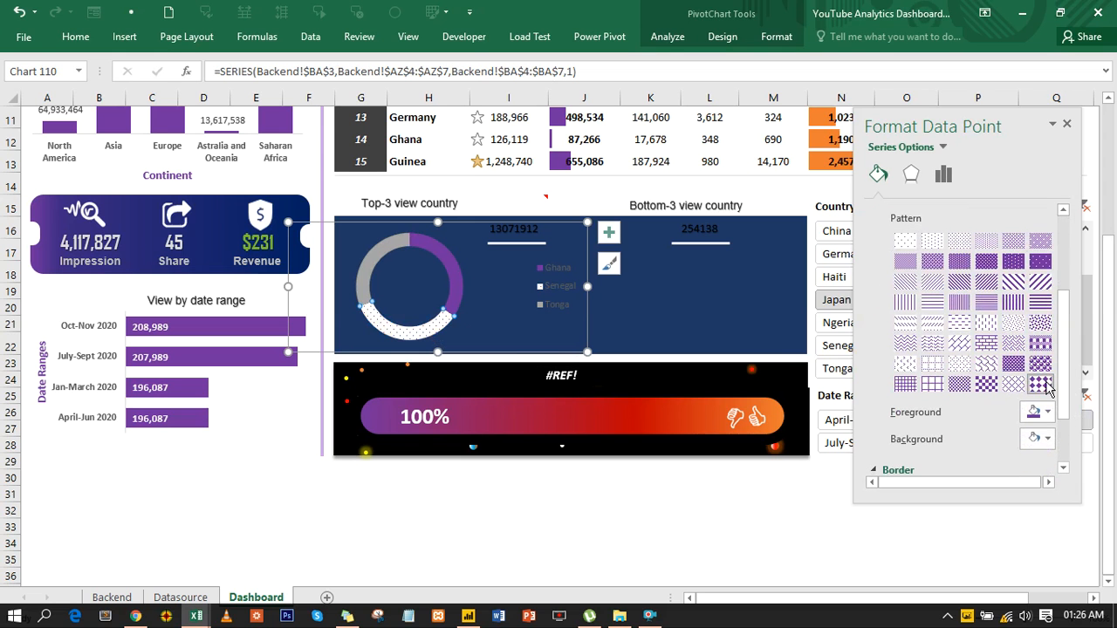
left_click(1040, 384)
left_click(371, 261)
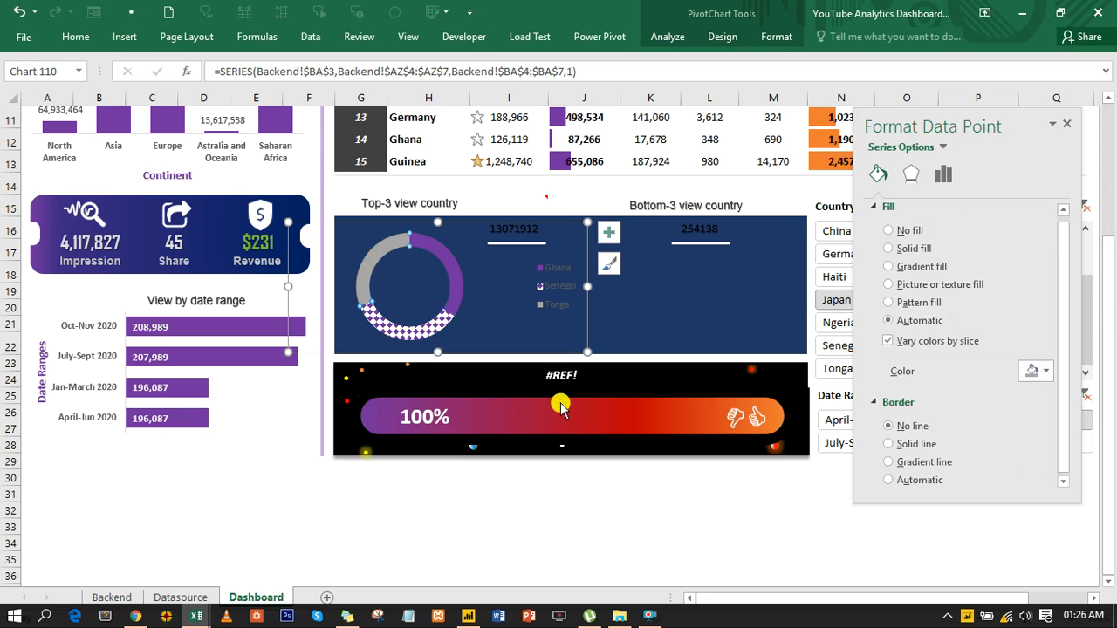
Insert a clustered bar PivotChart from the Bottom-3 Viewing Countries PivotTable on the Backend sheet
left_click(109, 597)
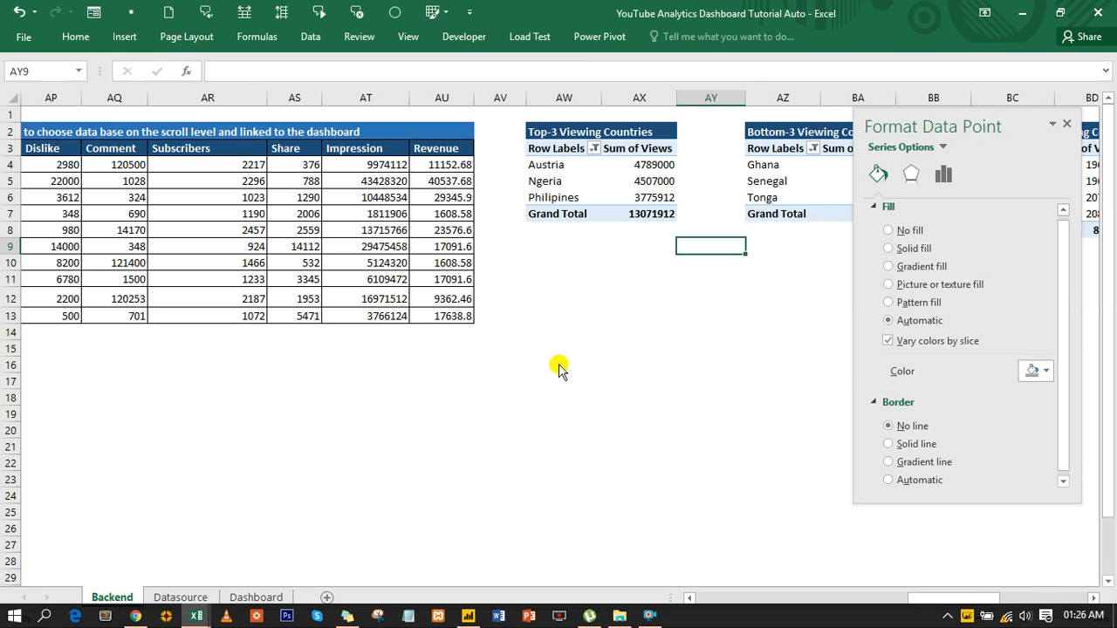
left_click(790, 174)
left_click(668, 37)
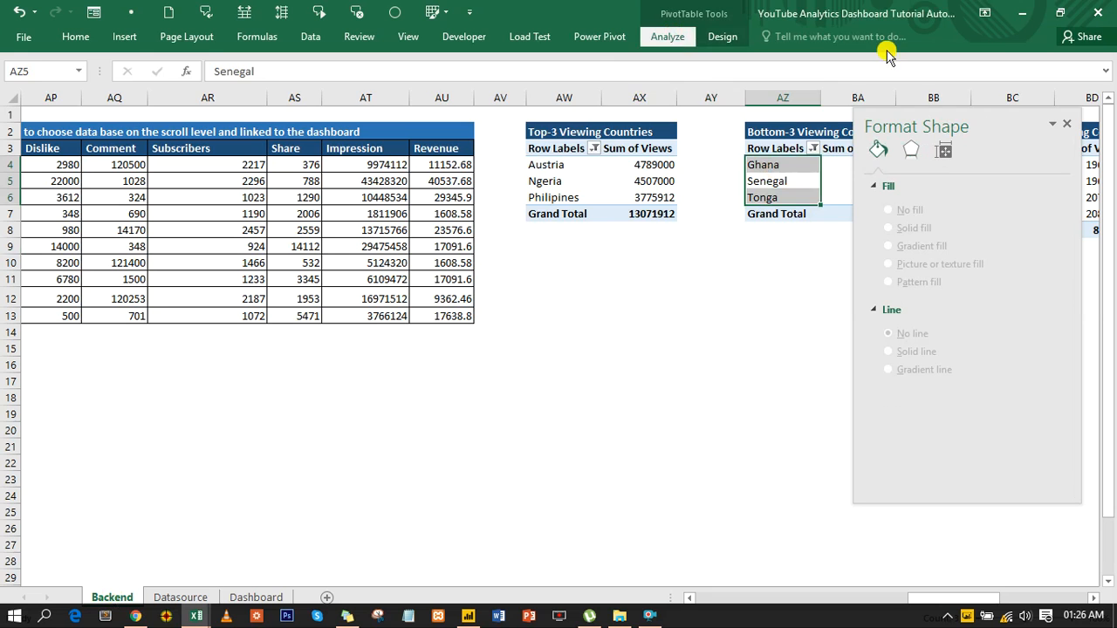
left_click(869, 71)
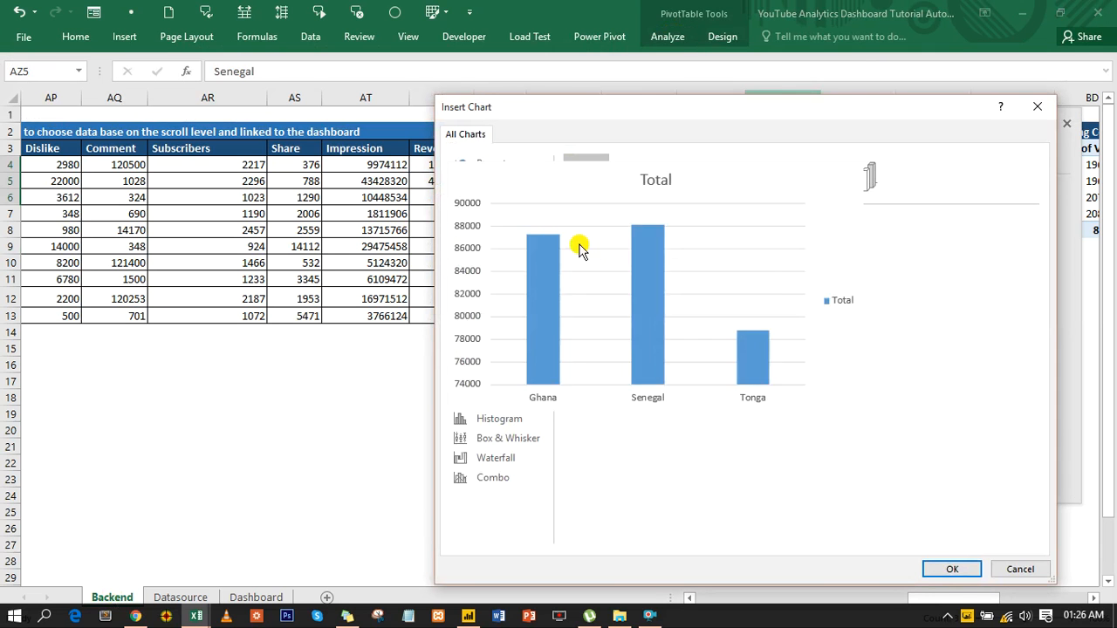
left_click(483, 262)
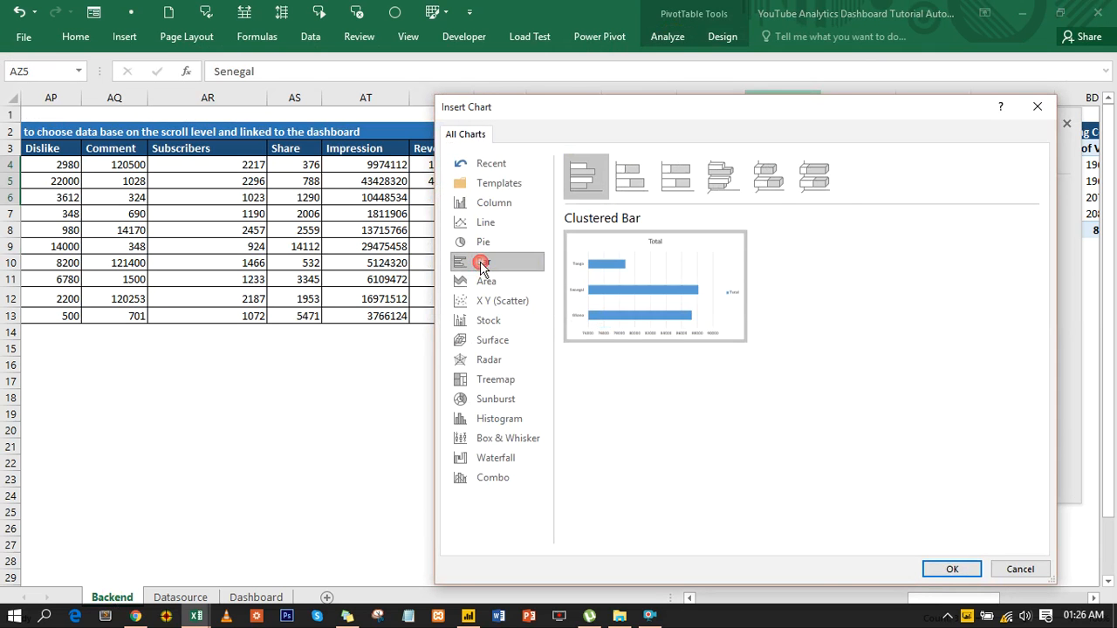
left_click(952, 569)
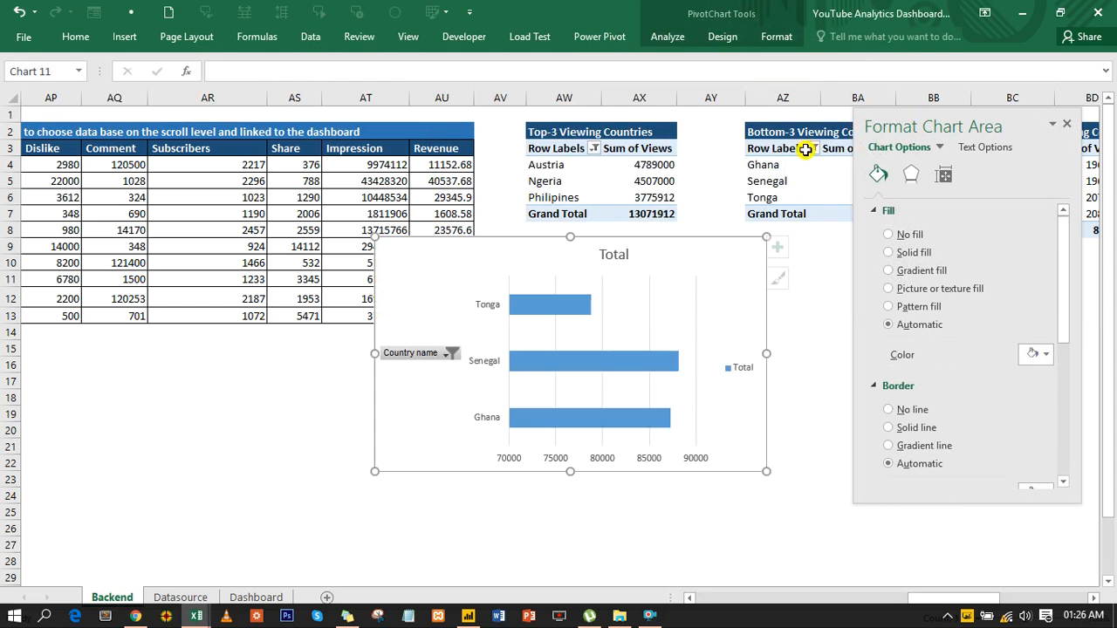
left_click_drag(776, 166, 777, 174)
left_click(776, 165)
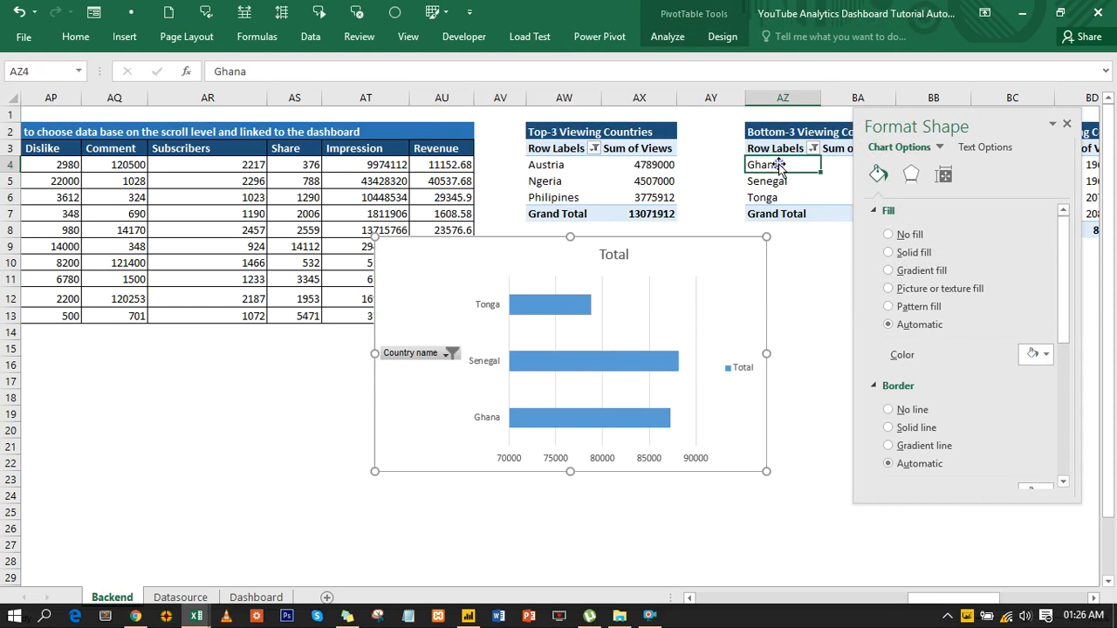
right_click(781, 165)
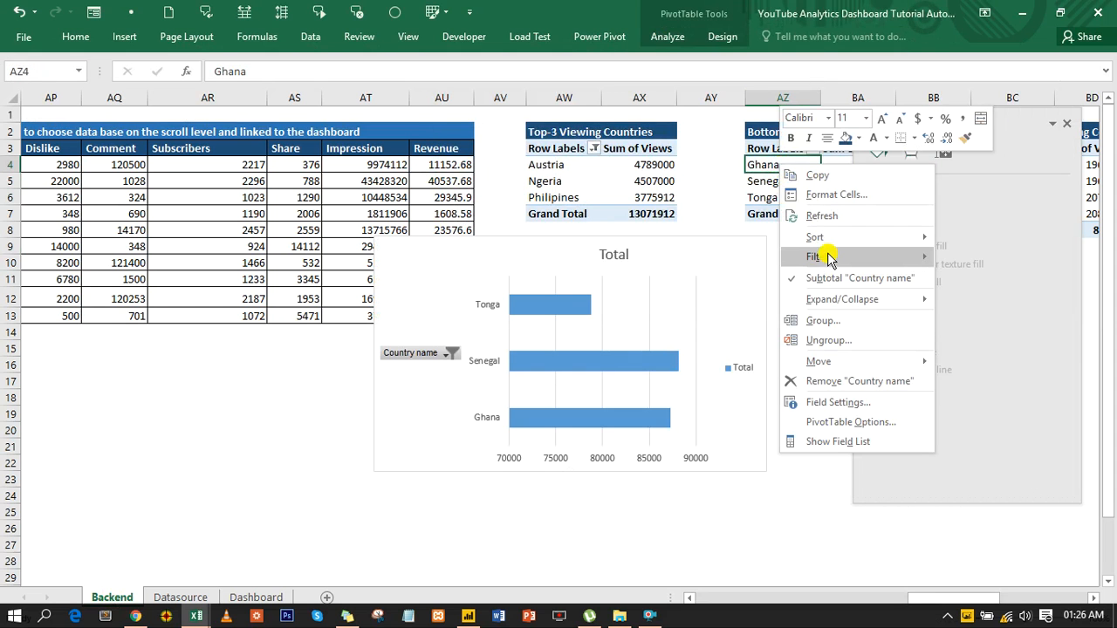
mouse_move(828, 257)
key("Escape")
key("Escape")
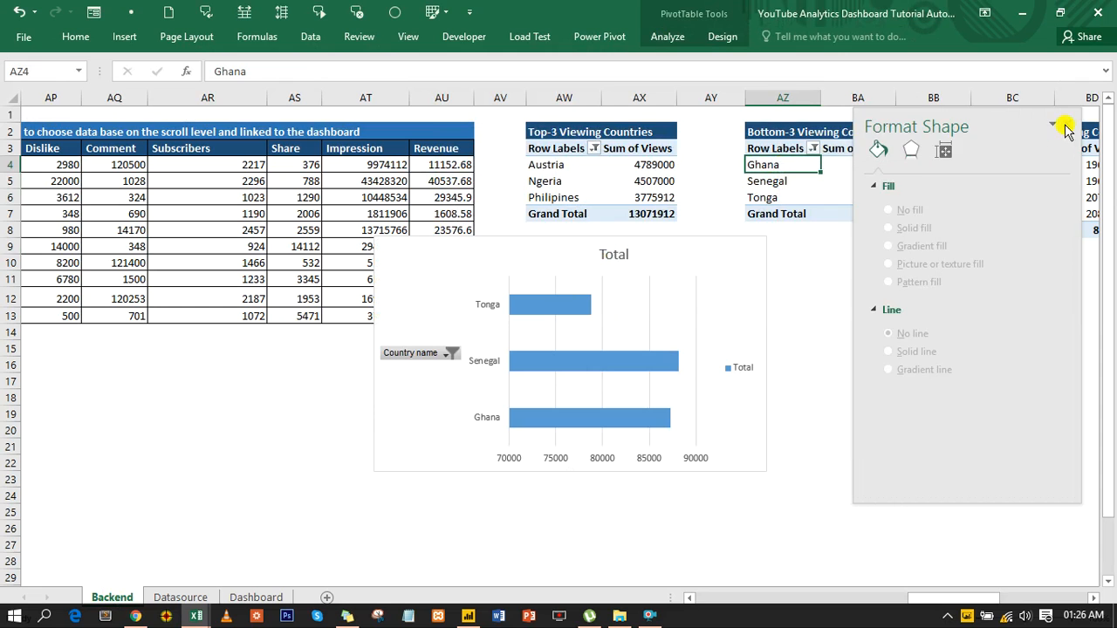
Sort the Bottom-3 Viewing Countries PivotTable by Sum of Views from smallest to largest
left_click(886, 177)
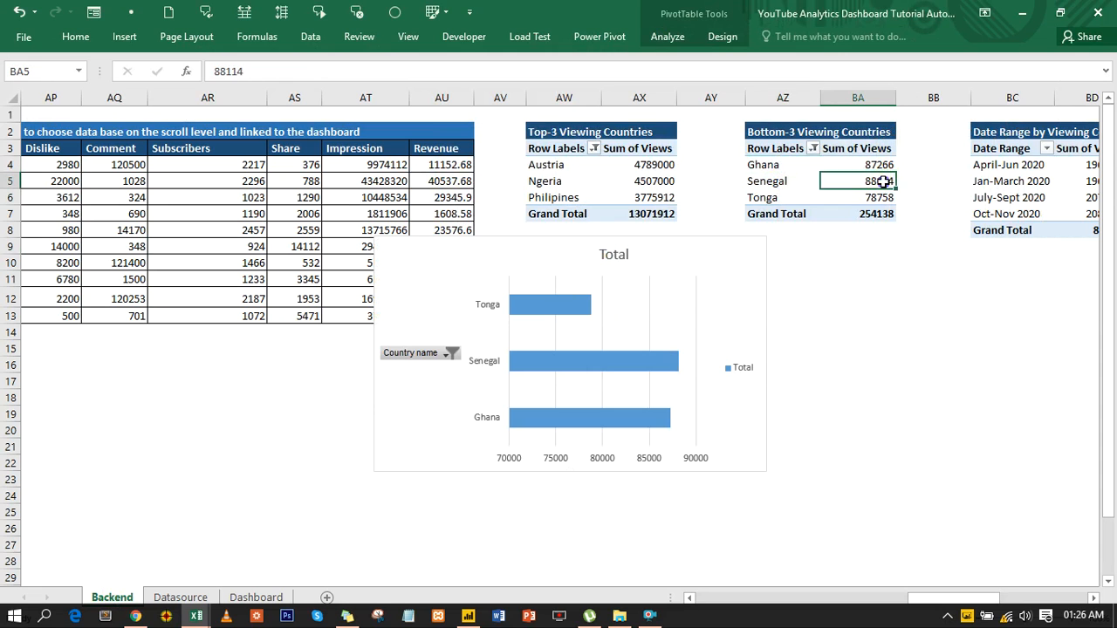
right_click(884, 181)
mouse_move(932, 277)
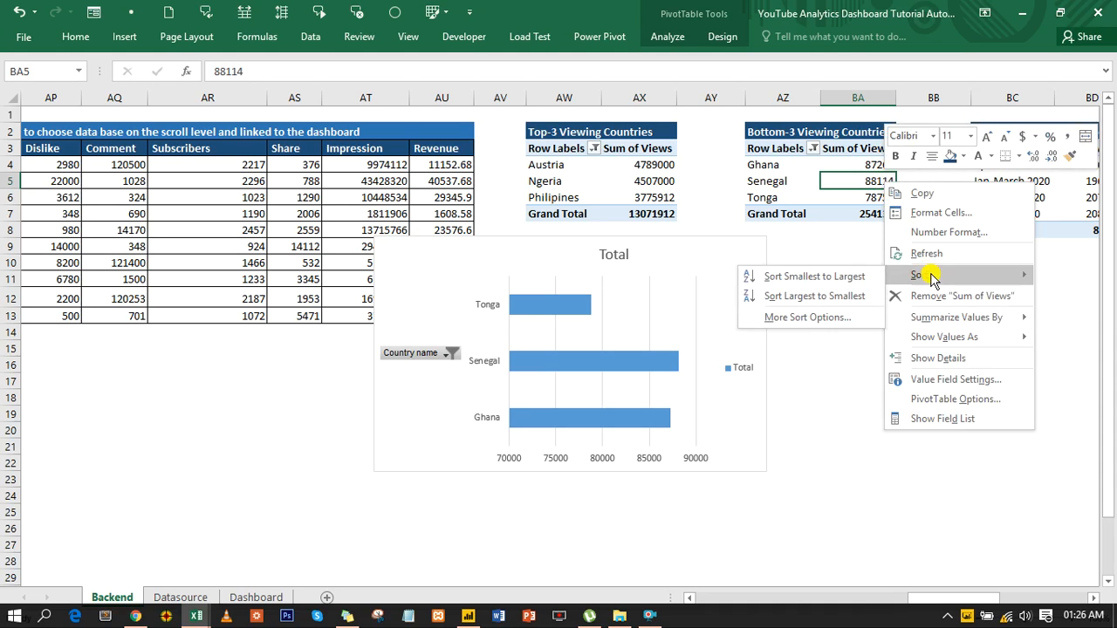
left_click(814, 276)
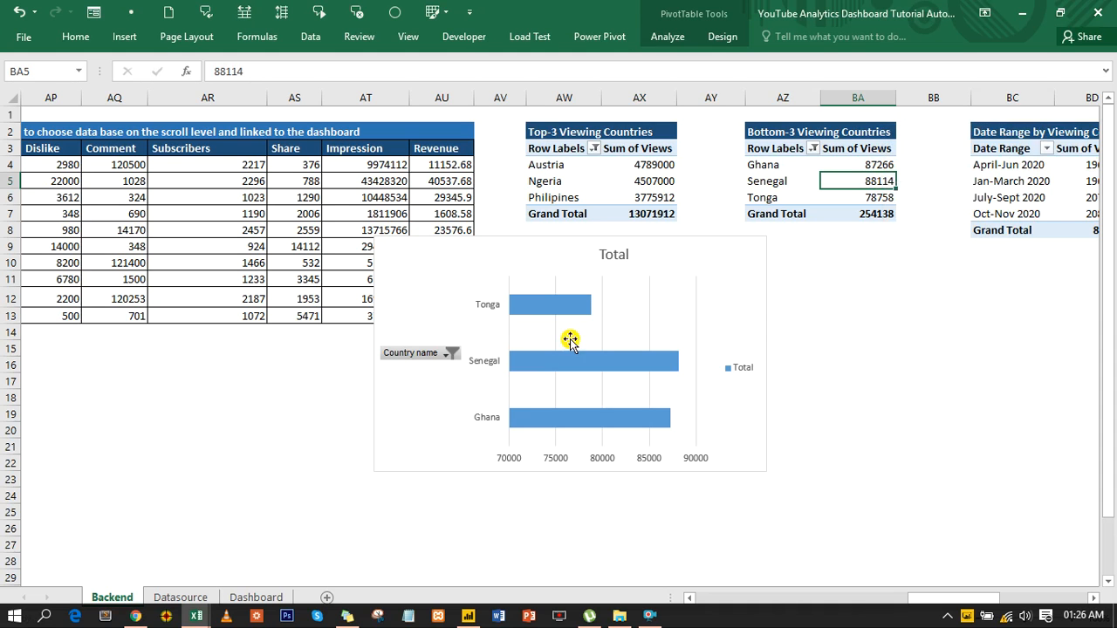
Hide all field buttons on the bar chart and delete its legend and vertical gridlines
right_click(414, 356)
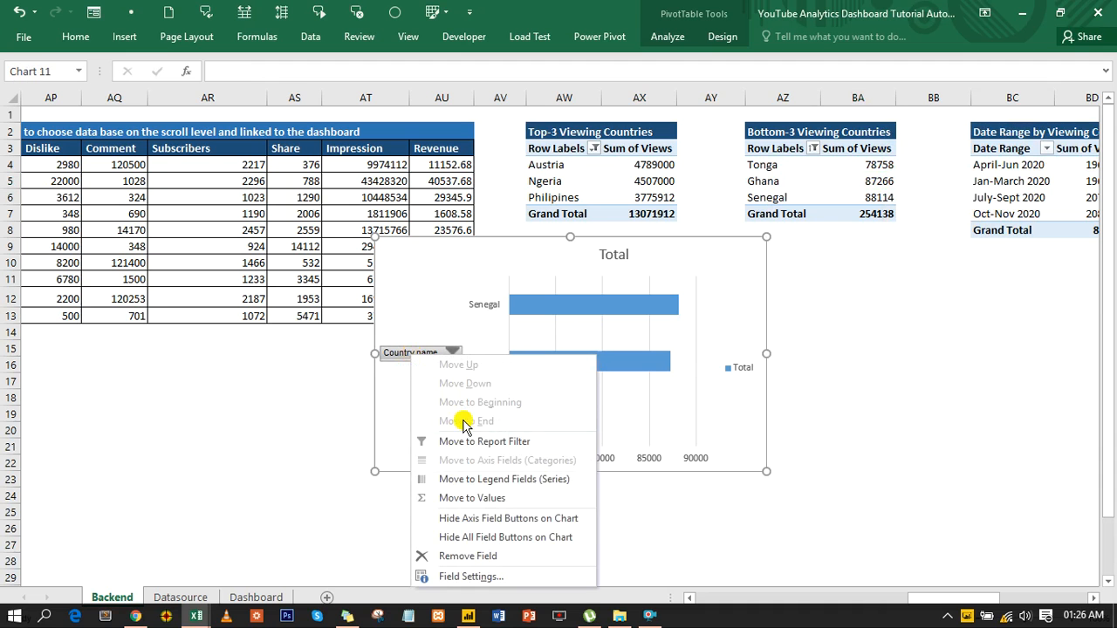
left_click(508, 542)
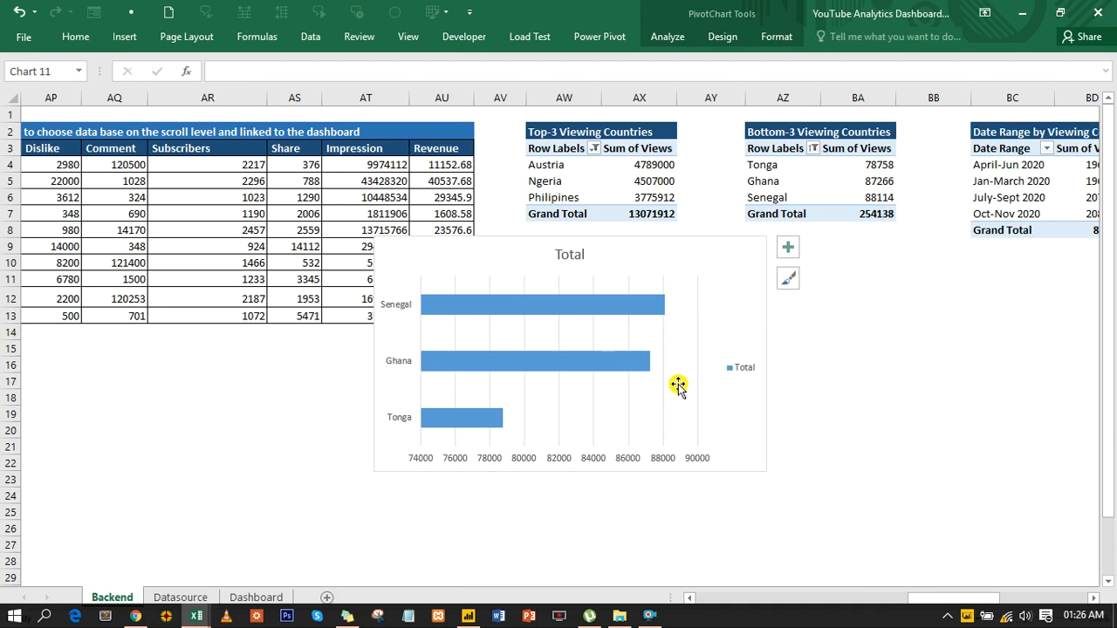
key("Delete")
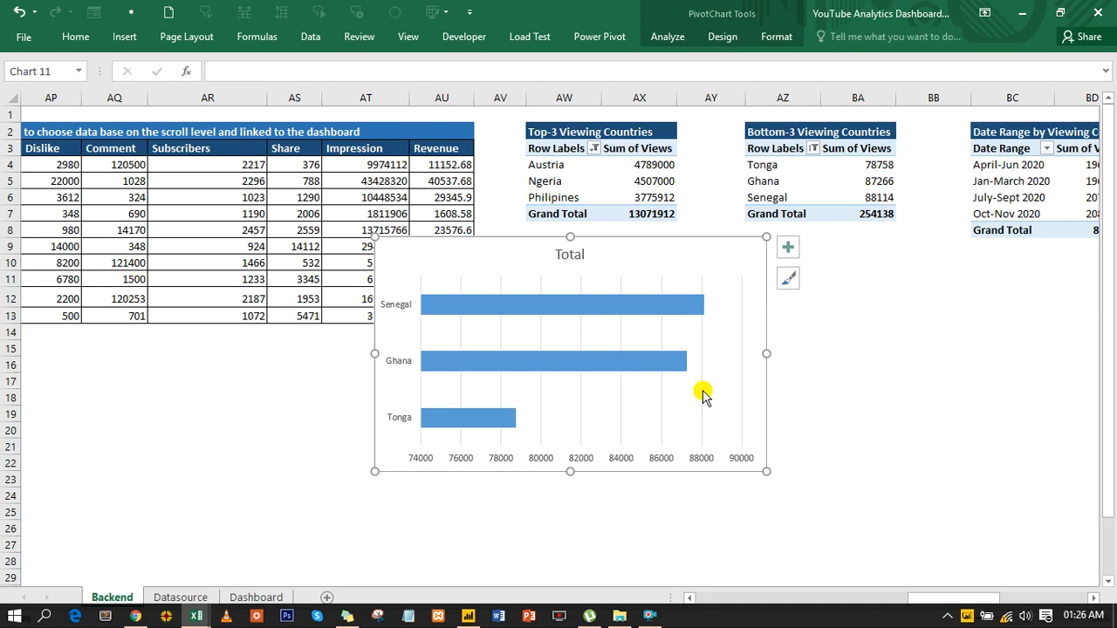
key("Delete")
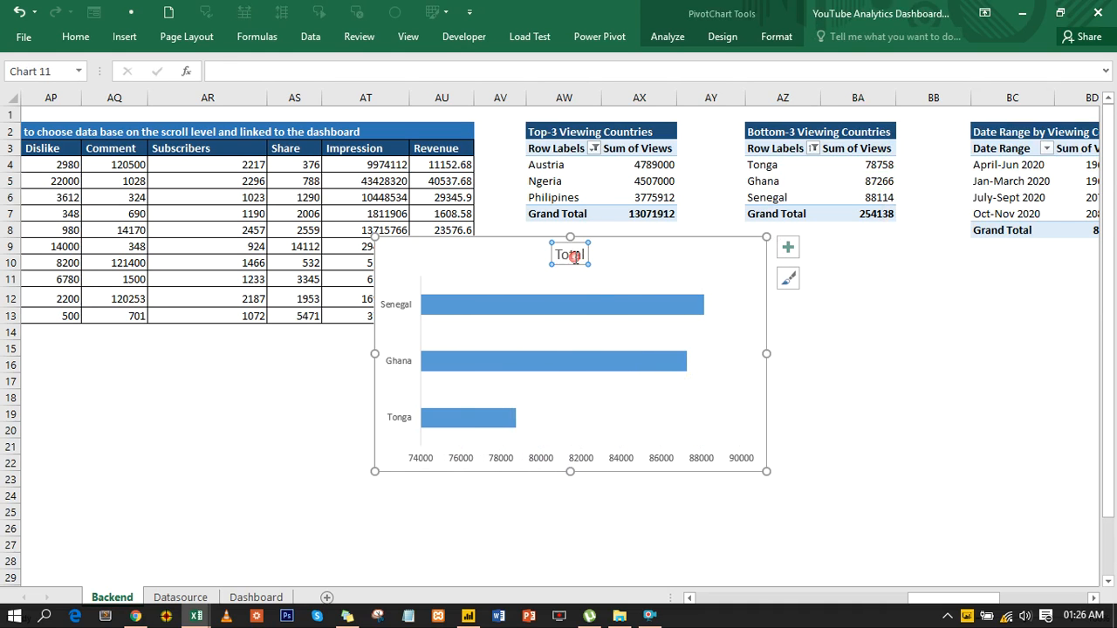
Delete the bar chart's title and horizontal value axis, and shrink the chart
key("Delete")
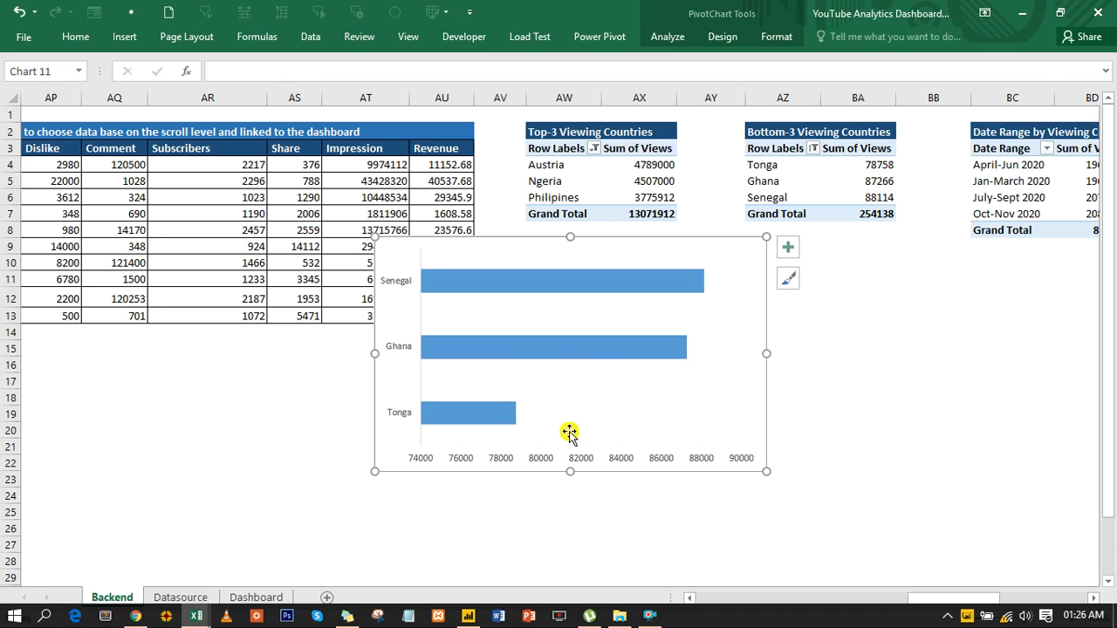
left_click(622, 459)
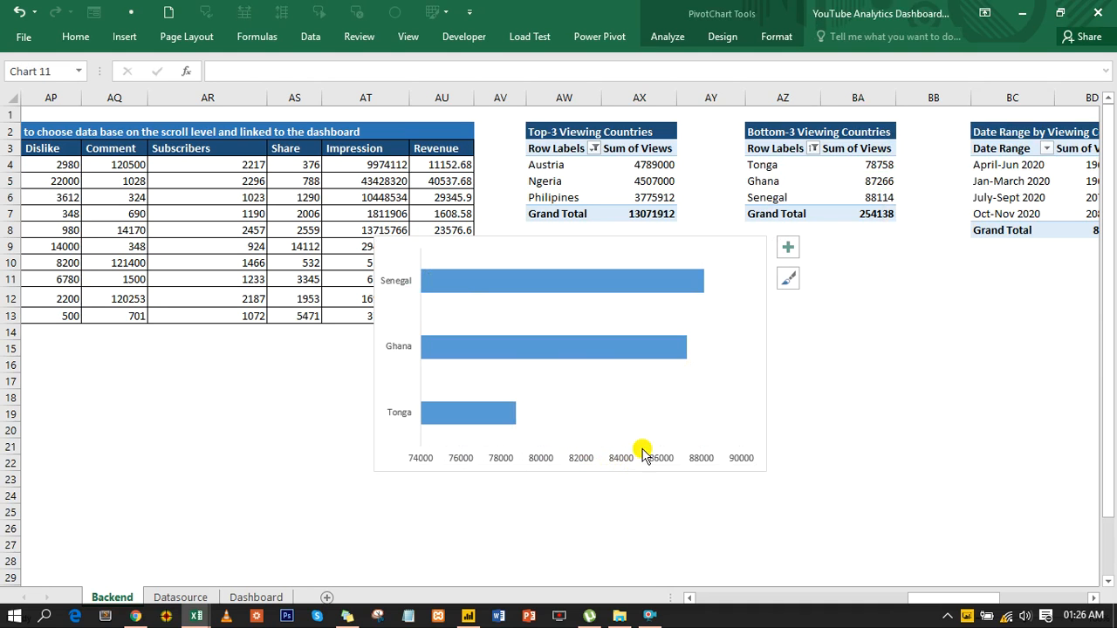
key("Delete")
left_click_drag(764, 240, 673, 316)
Thicken the bars of the Bottom-3 chart by setting the series gap width to 72%
left_click(582, 353)
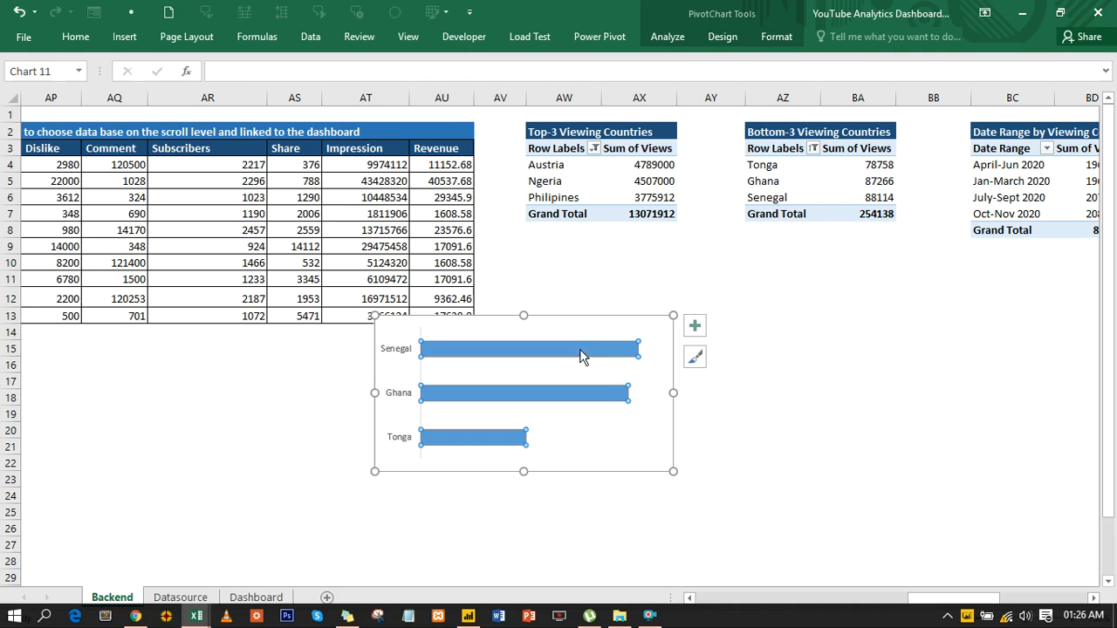
key("ctrl+1")
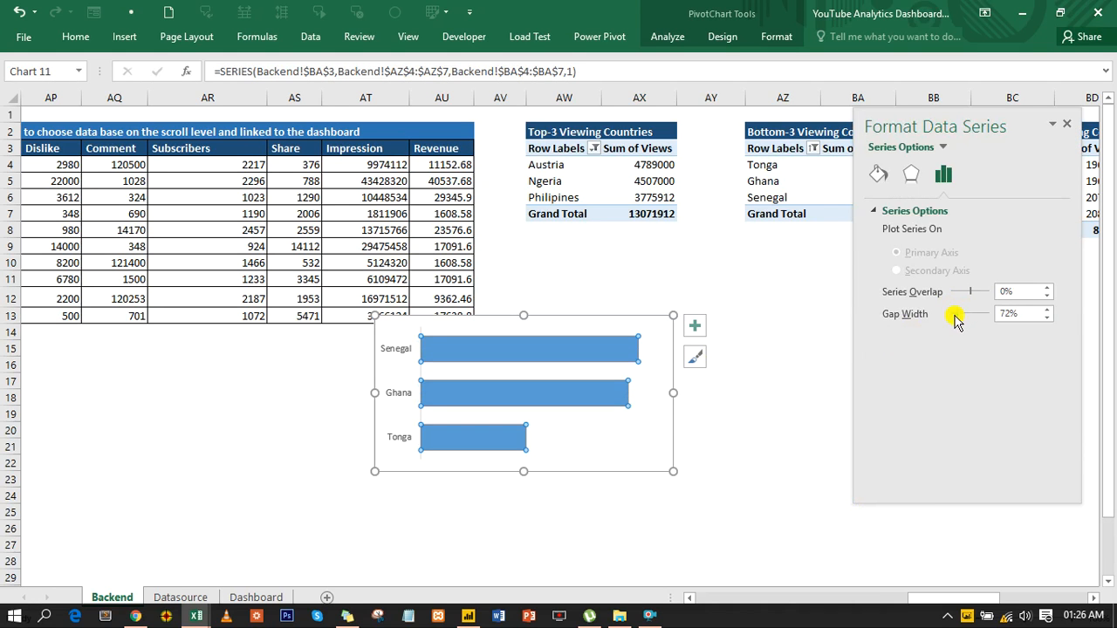
left_click(879, 175)
Remove the border line from the bar chart's area and shrink the chart slightly
left_click(636, 319)
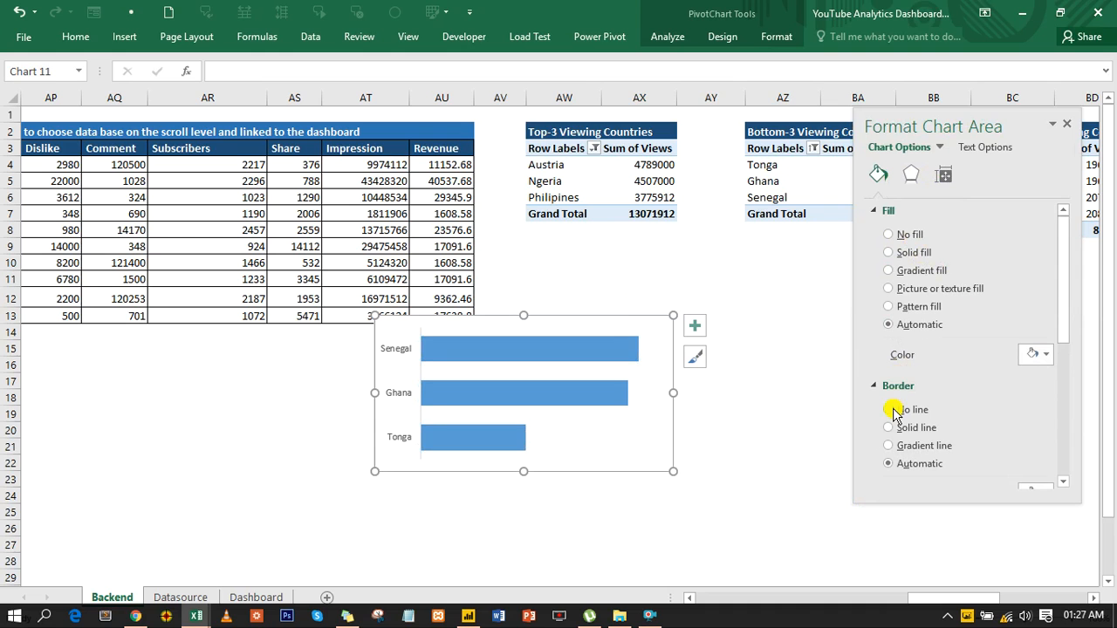
left_click(890, 410)
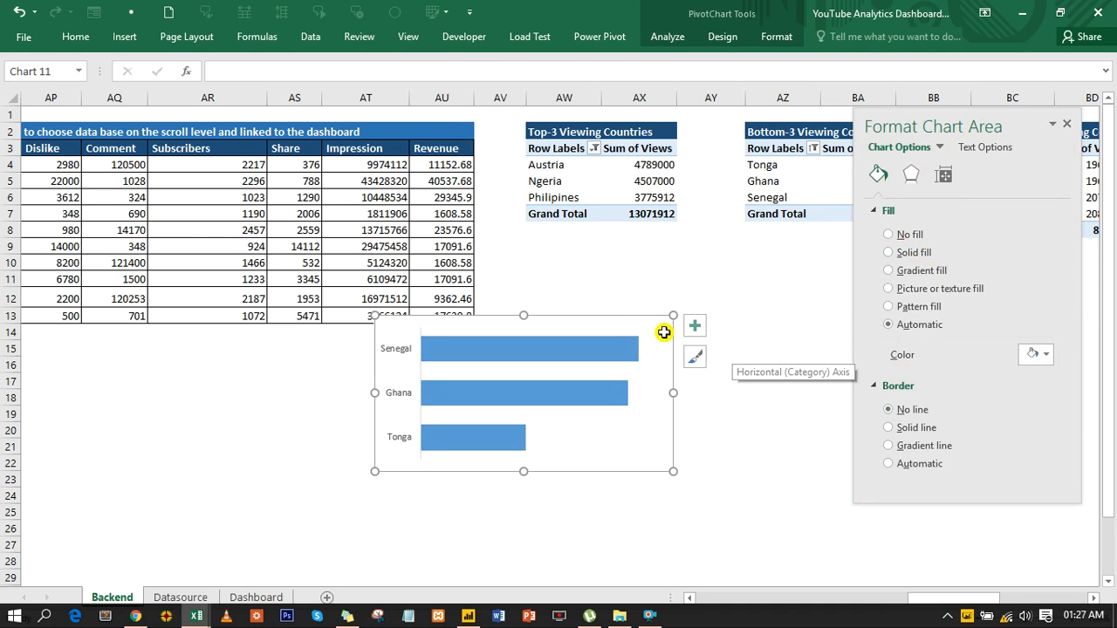
left_click_drag(673, 316, 628, 332)
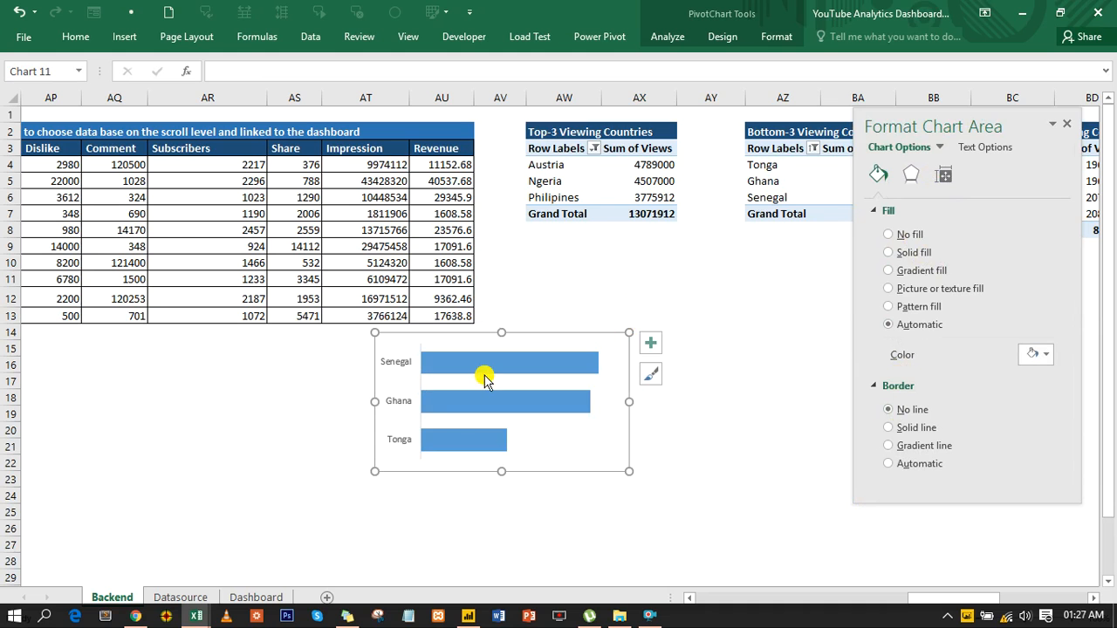
Move the bar chart from the Backend sheet to the Dashboard sheet
key("ctrl+x")
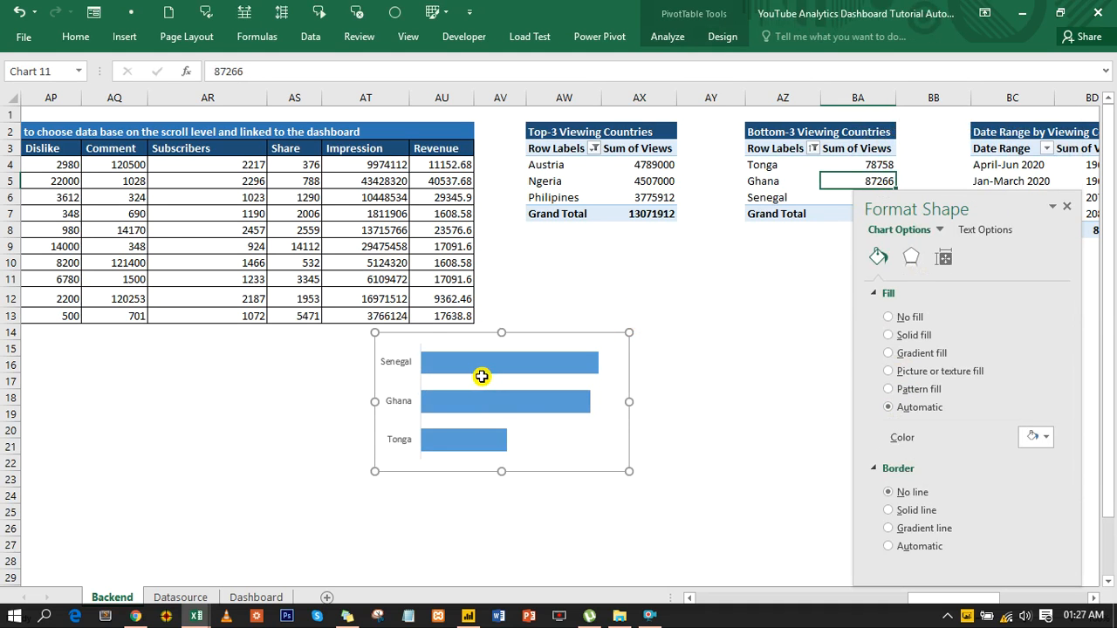
key("ctrl+x")
left_click(258, 599)
key("ctrl+v")
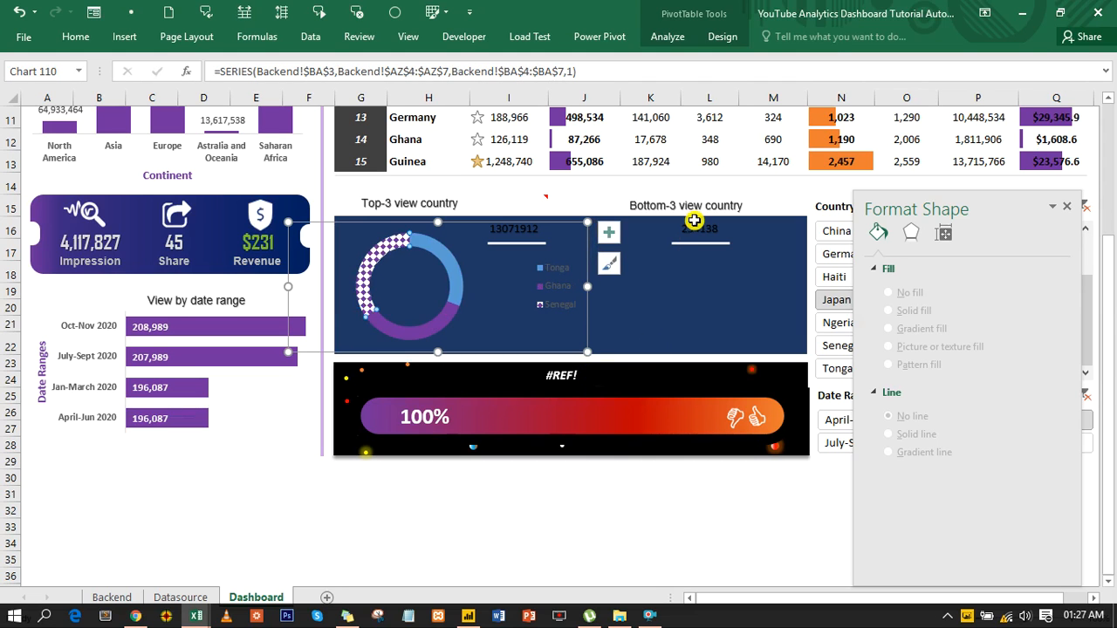
left_click(673, 291)
left_click(677, 293)
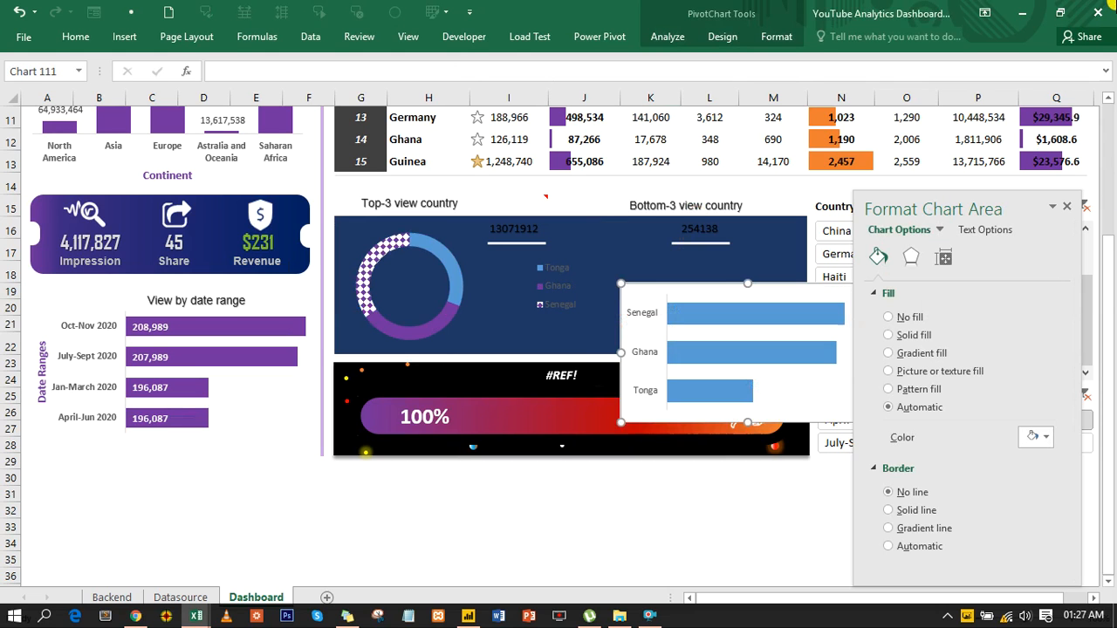
Remove the bar chart's background fill and fit it into the blue panel under the Bottom-3 view country heading
left_click_drag(724, 288, 622, 194)
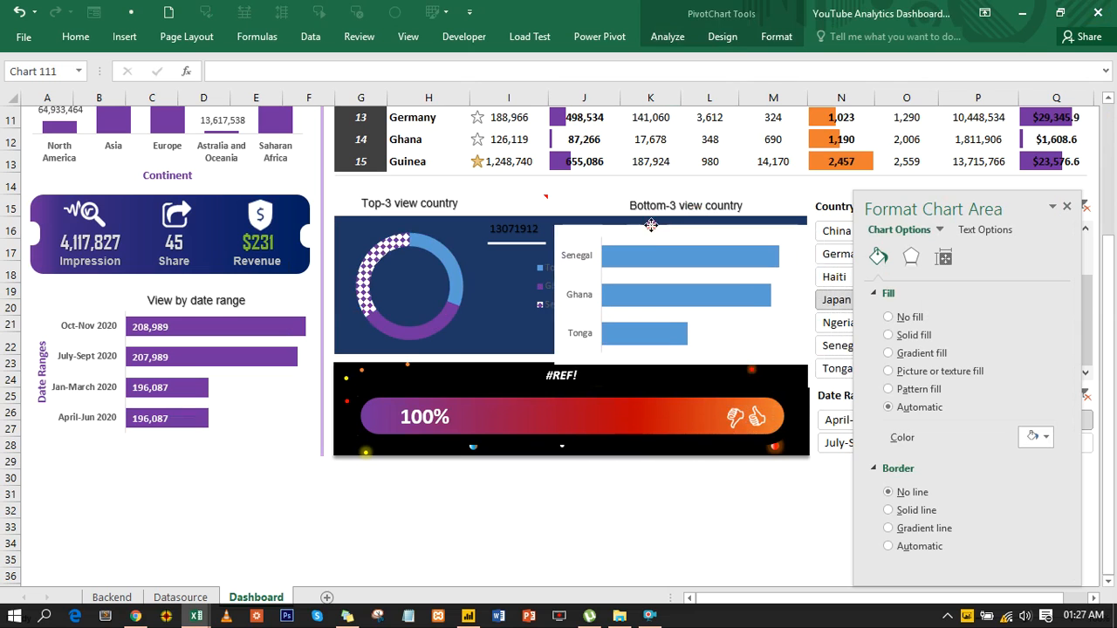
left_click(889, 319)
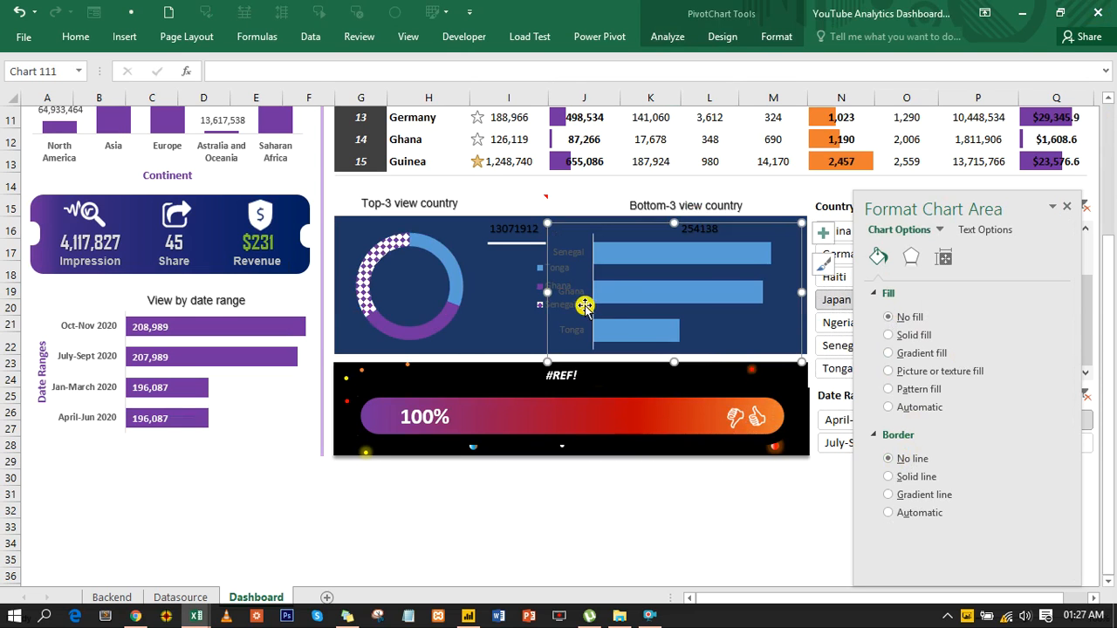
left_click_drag(548, 289, 593, 292)
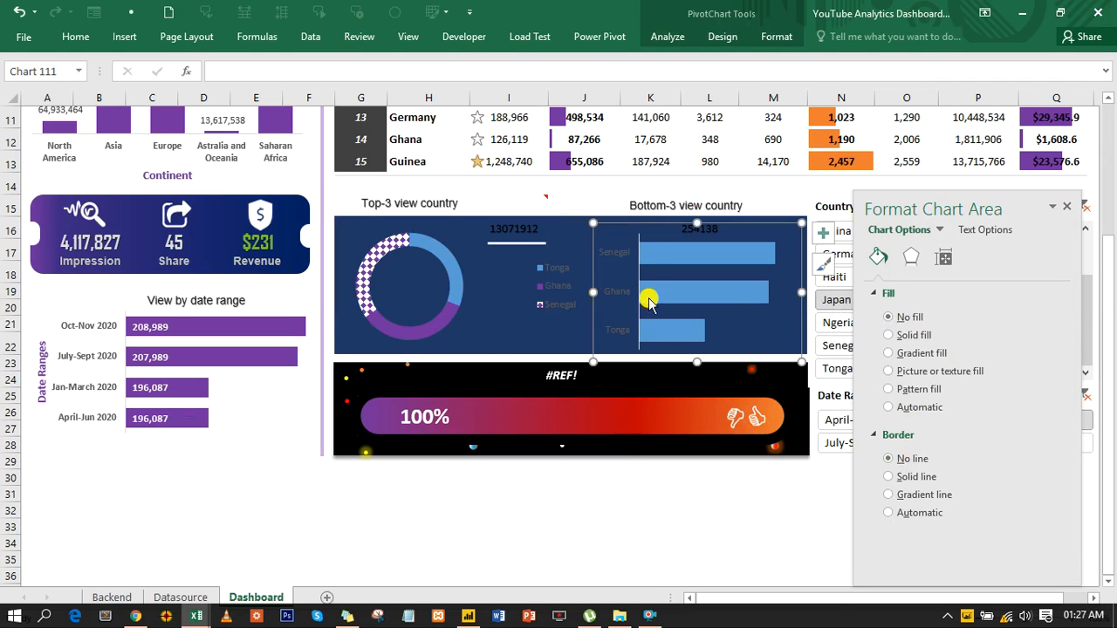
Fill the Bottom-3 chart's bars with solid purple and apply an outer shadow preset to them
left_click(711, 255)
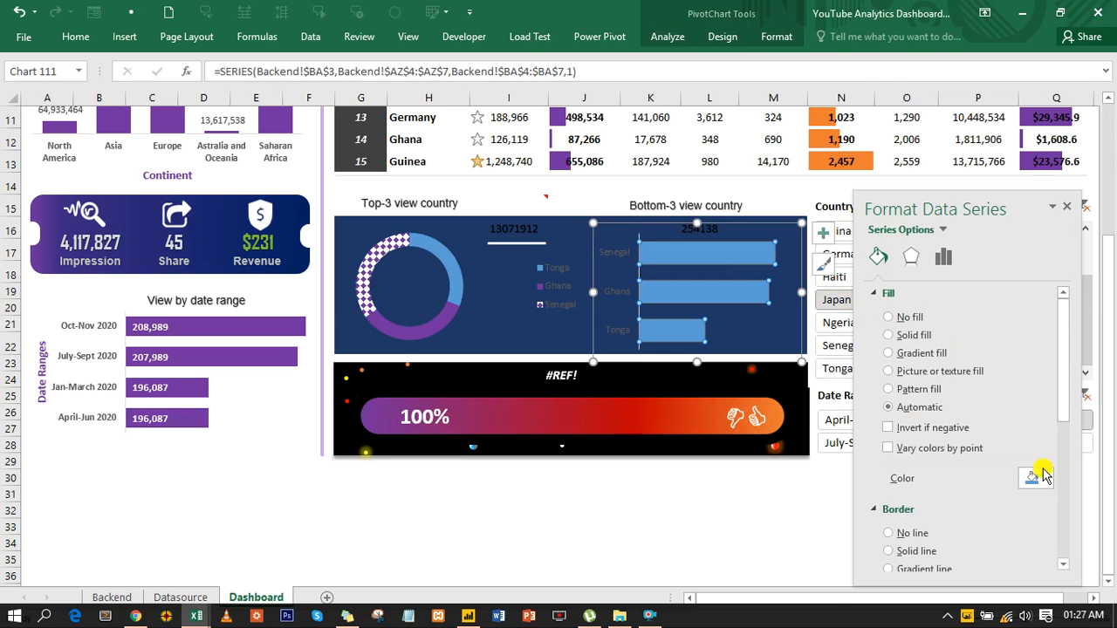
left_click(1045, 478)
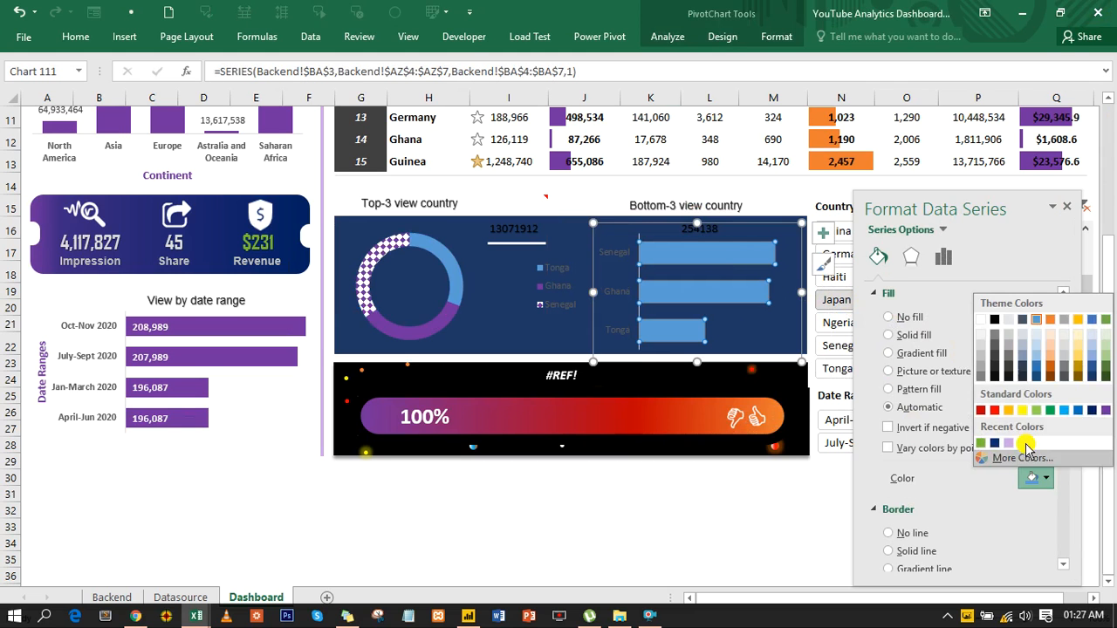
left_click(1106, 410)
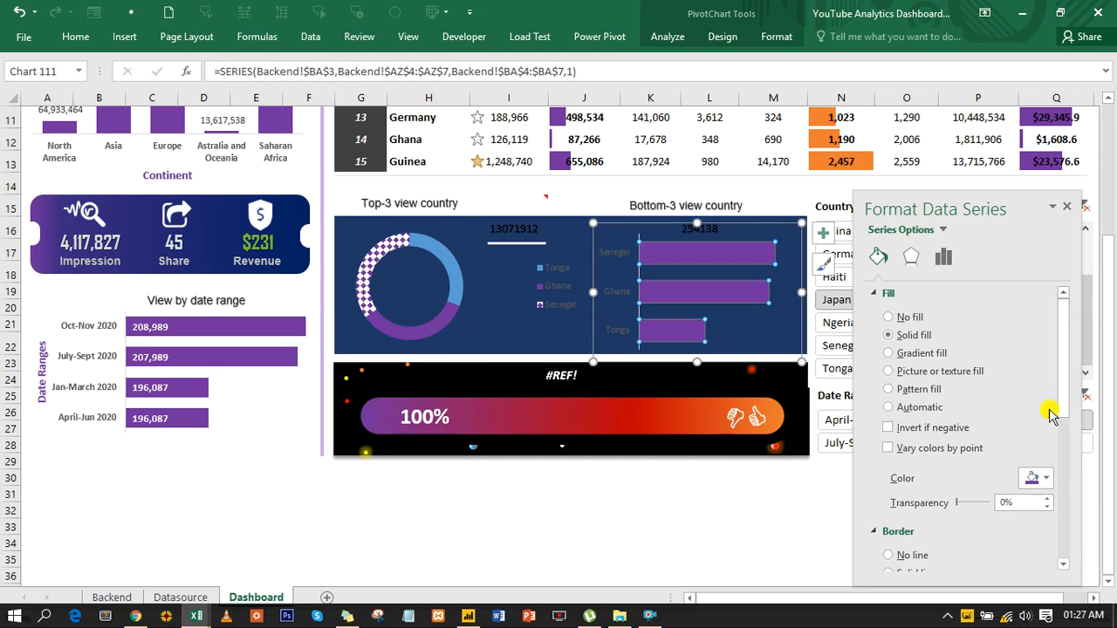
left_click(911, 259)
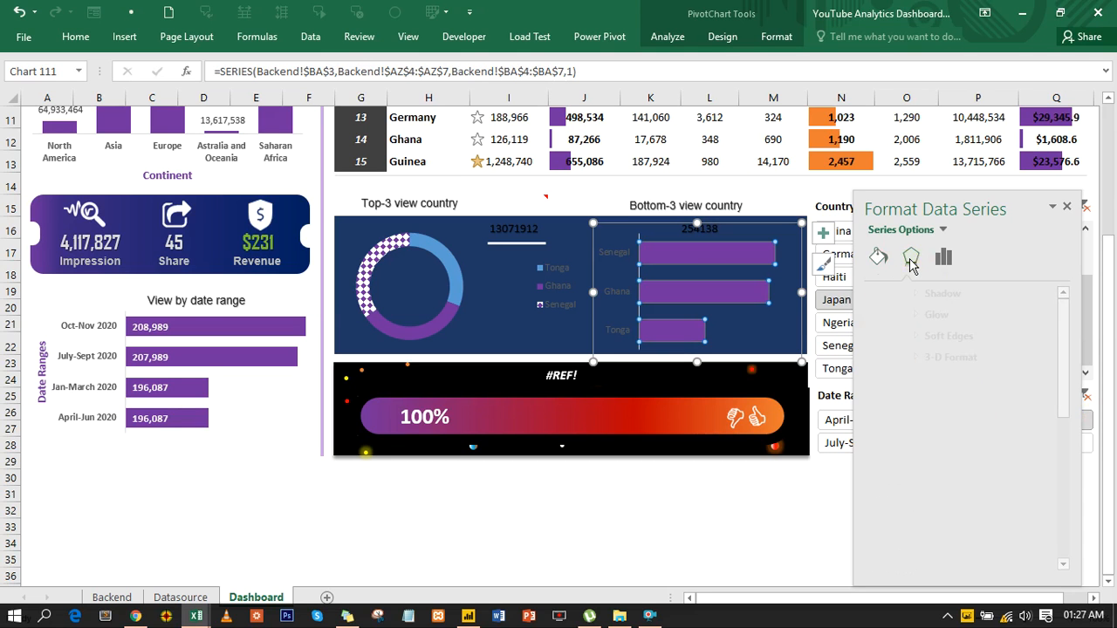
left_click(892, 297)
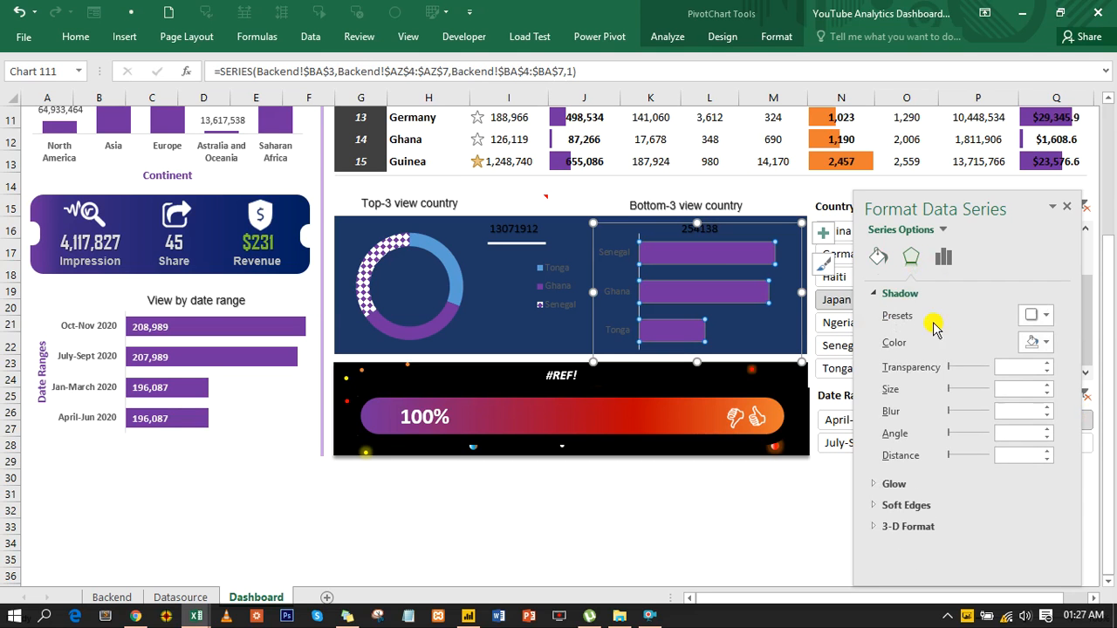
left_click(1039, 315)
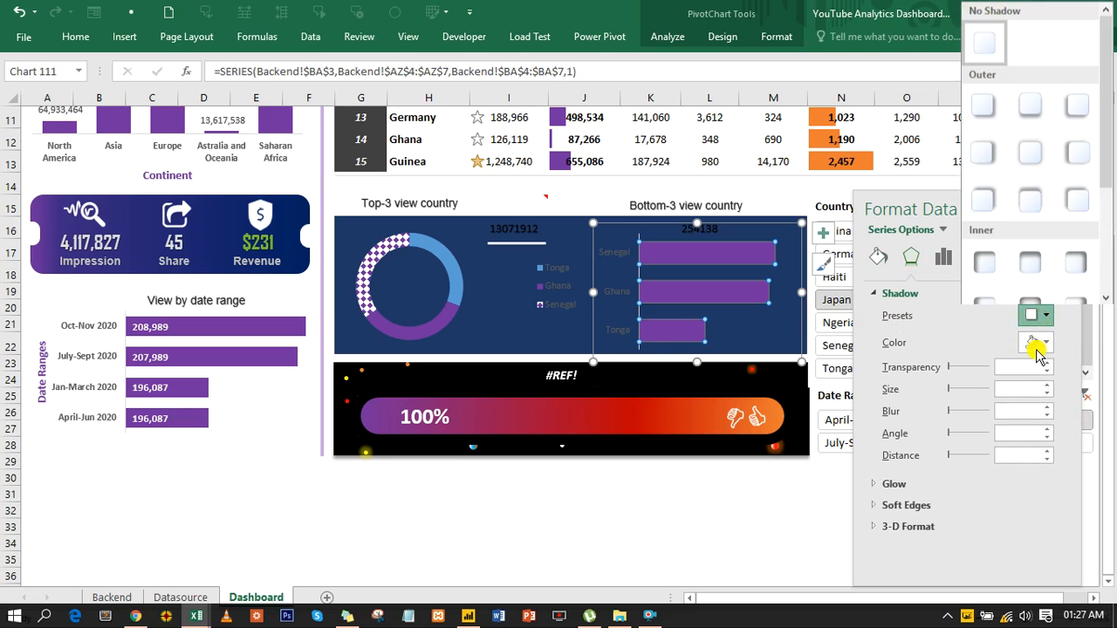
left_click(1069, 115)
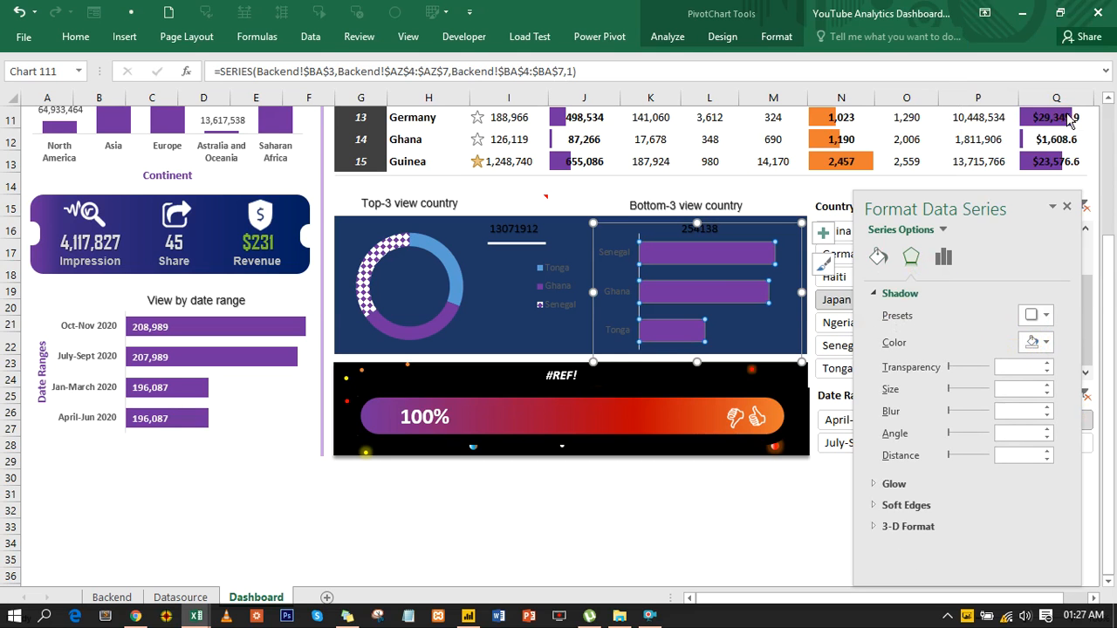
Make the country labels on the bar chart's category axis white and bold
left_click(619, 262)
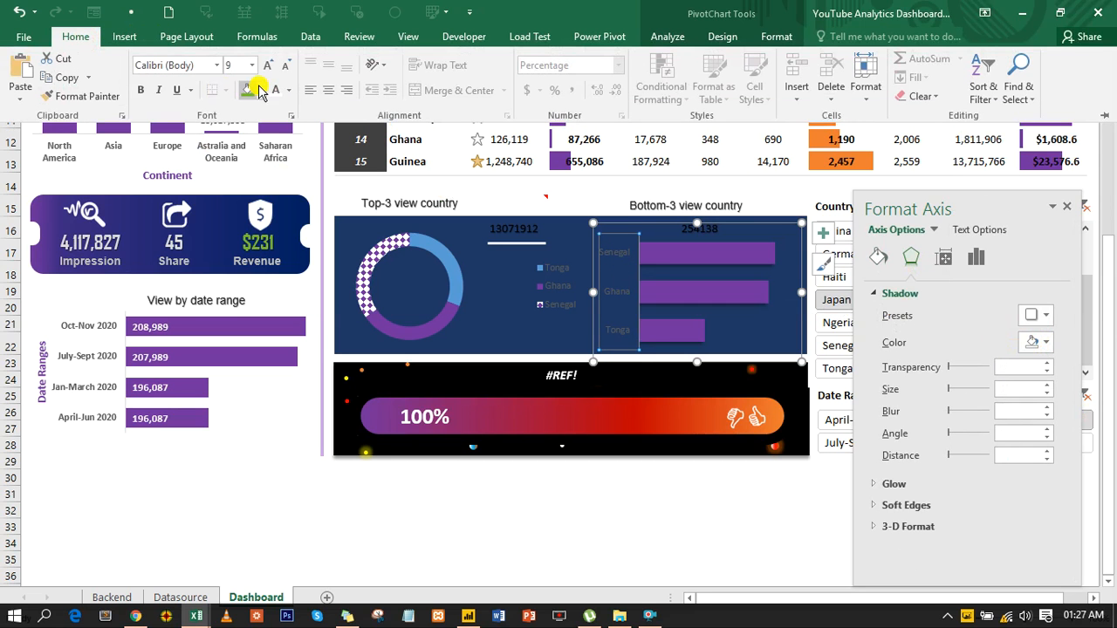
left_click(142, 92)
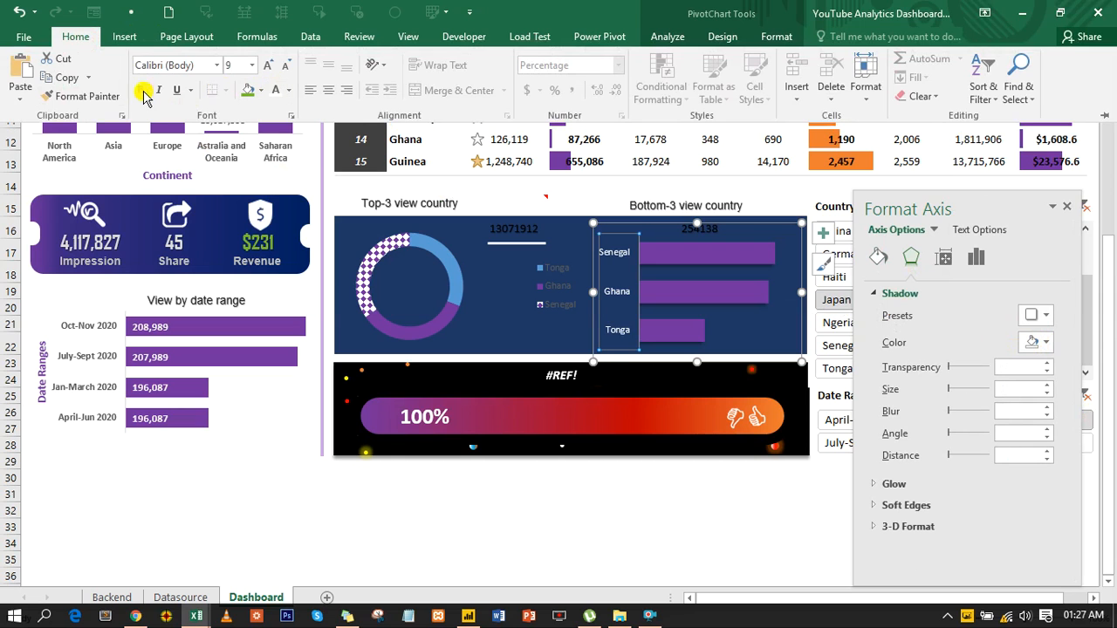
key("ctrl+F1")
Make the doughnut chart's legend text white and bold
left_click(561, 279)
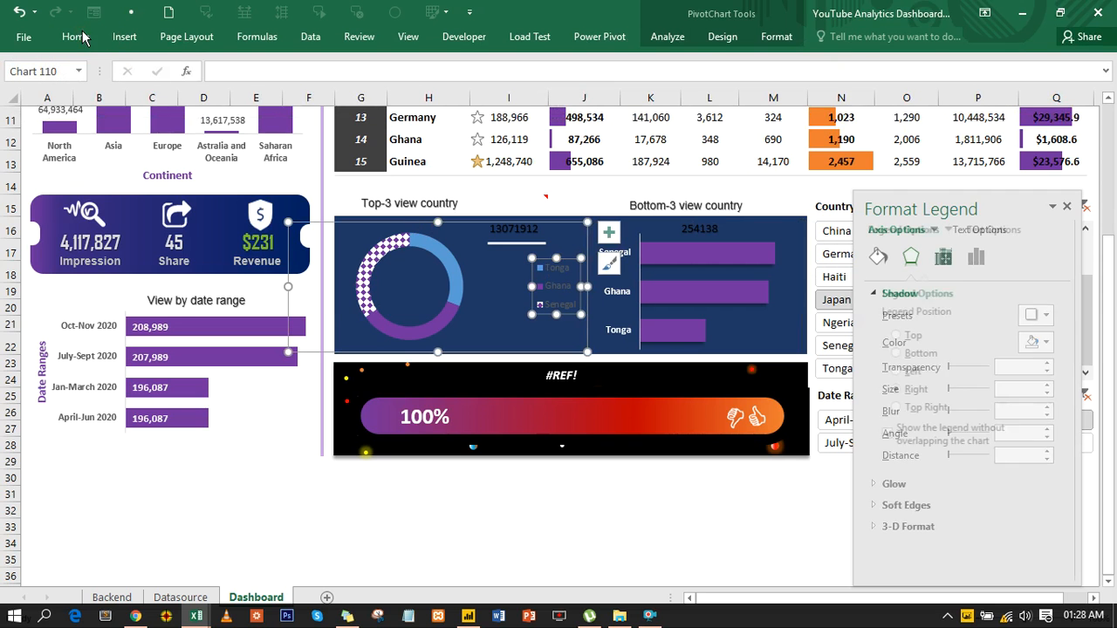
key("ctrl+F1")
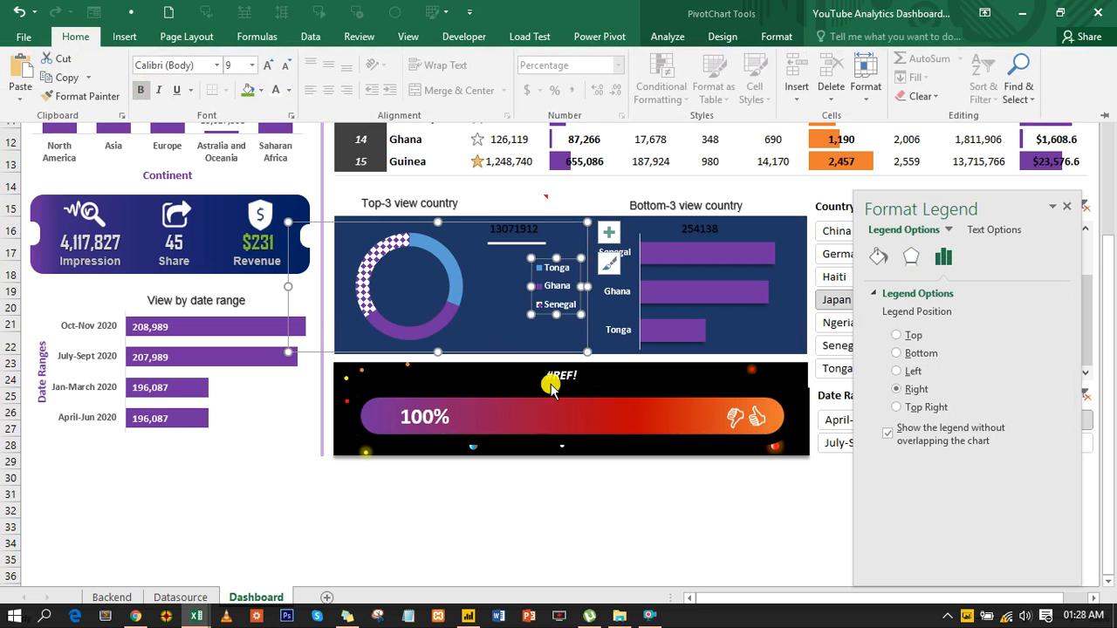
key("ctrl+F1")
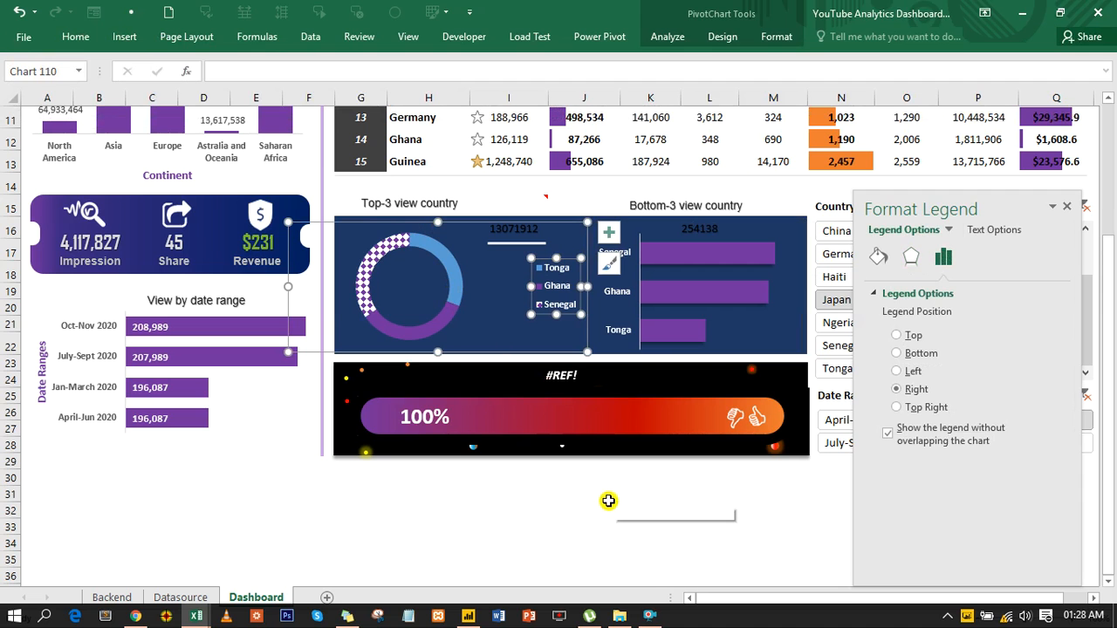
left_click(611, 494)
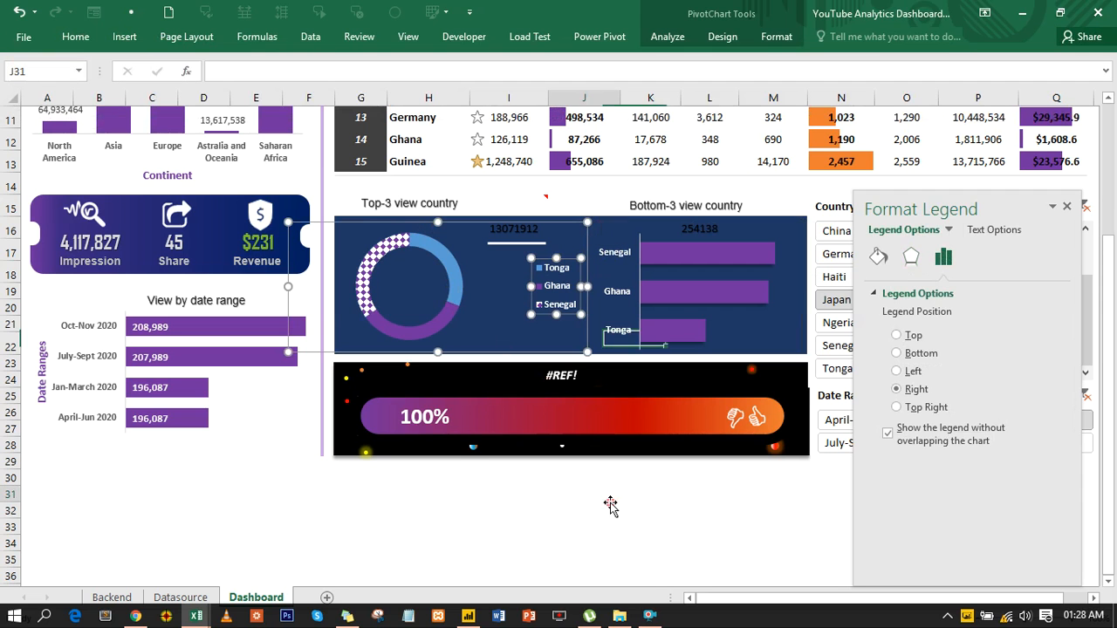
Add data labels to the Bottom-3 chart's bars and position them at Inside Base
left_click(721, 254)
left_click(722, 254)
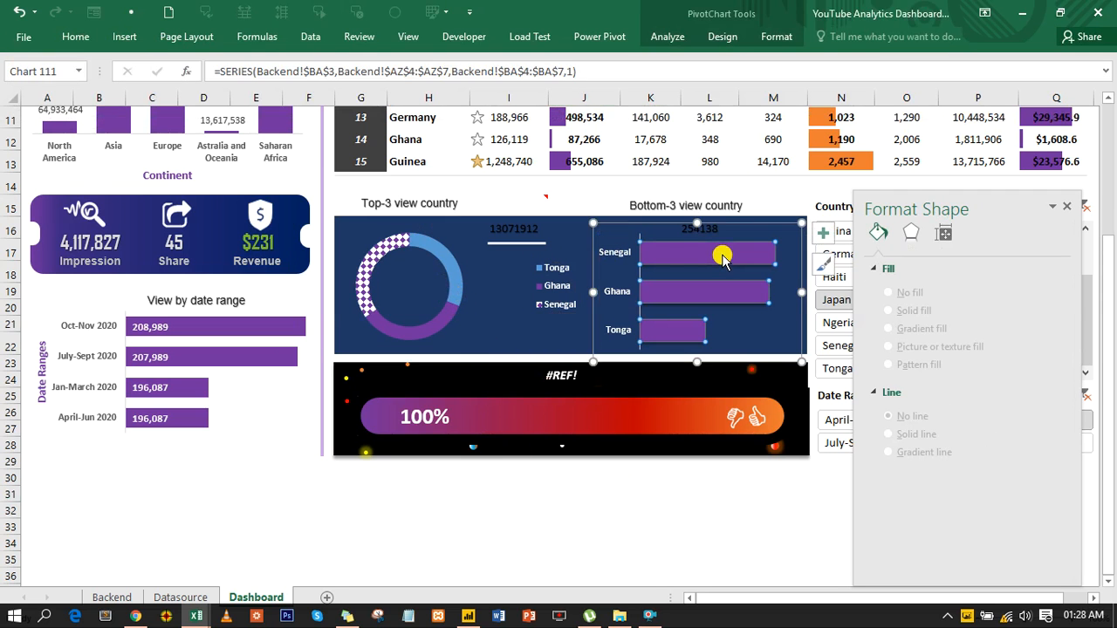
right_click(725, 255)
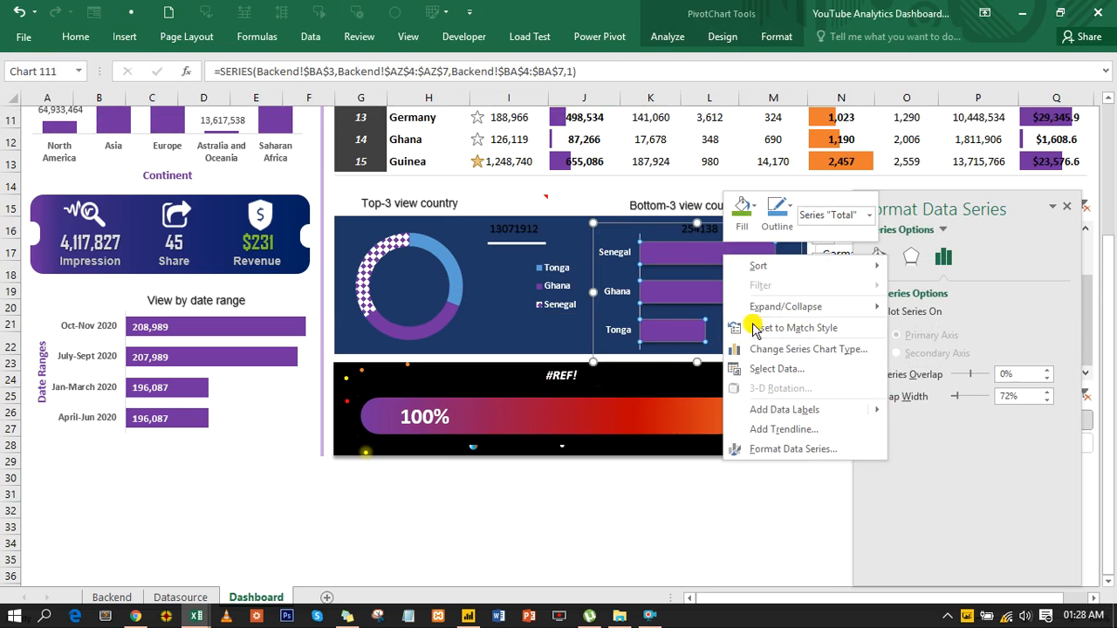
mouse_move(776, 407)
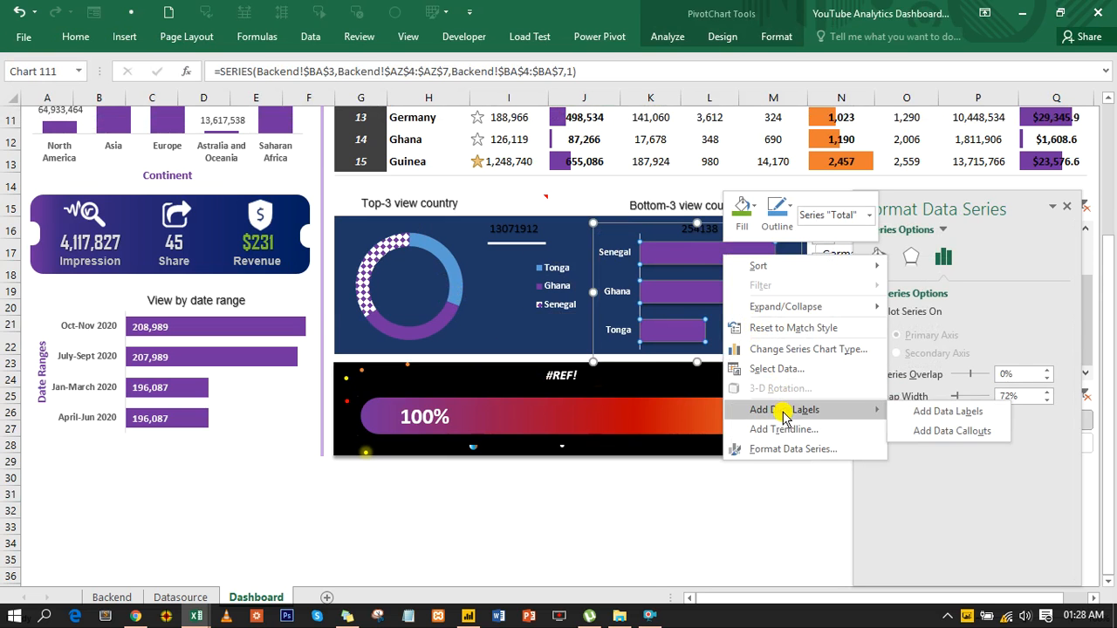
left_click(923, 409)
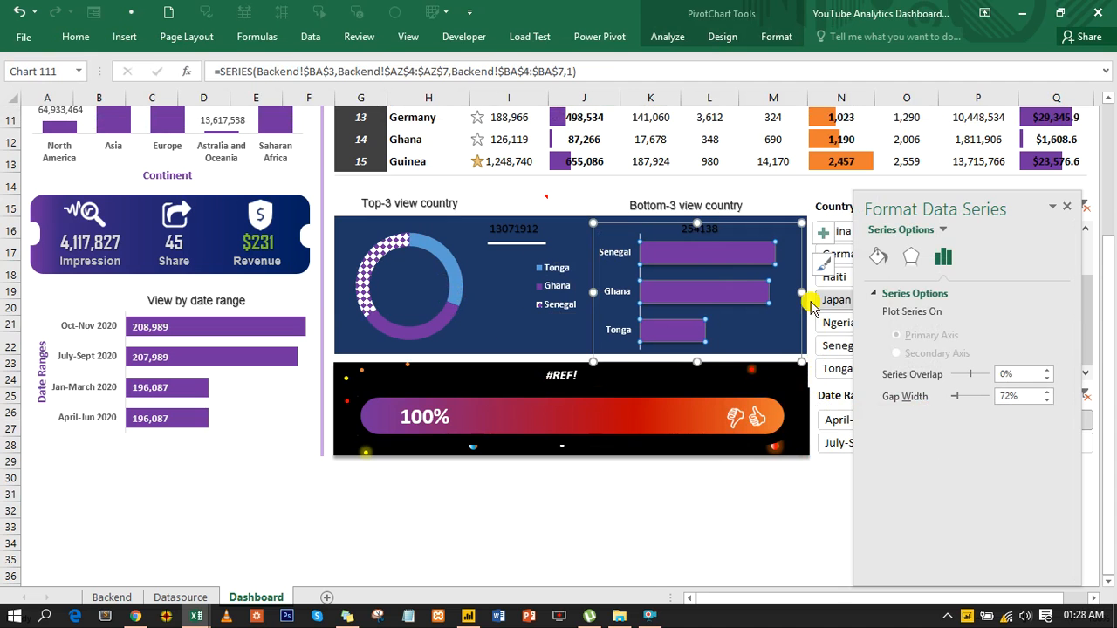
left_click(822, 233)
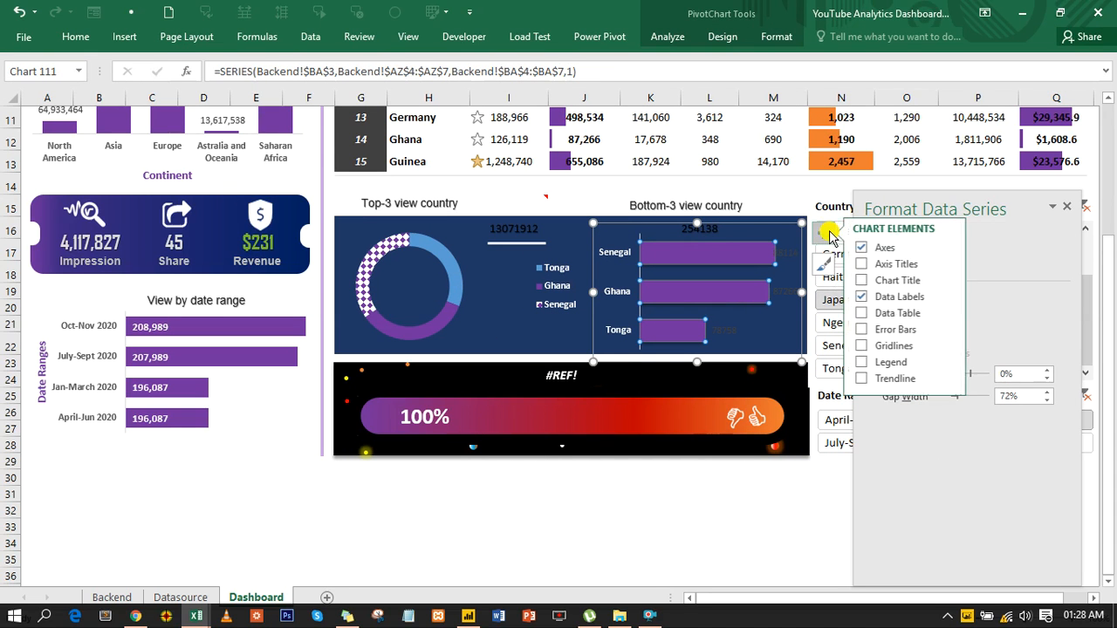
left_click(948, 297)
left_click(995, 336)
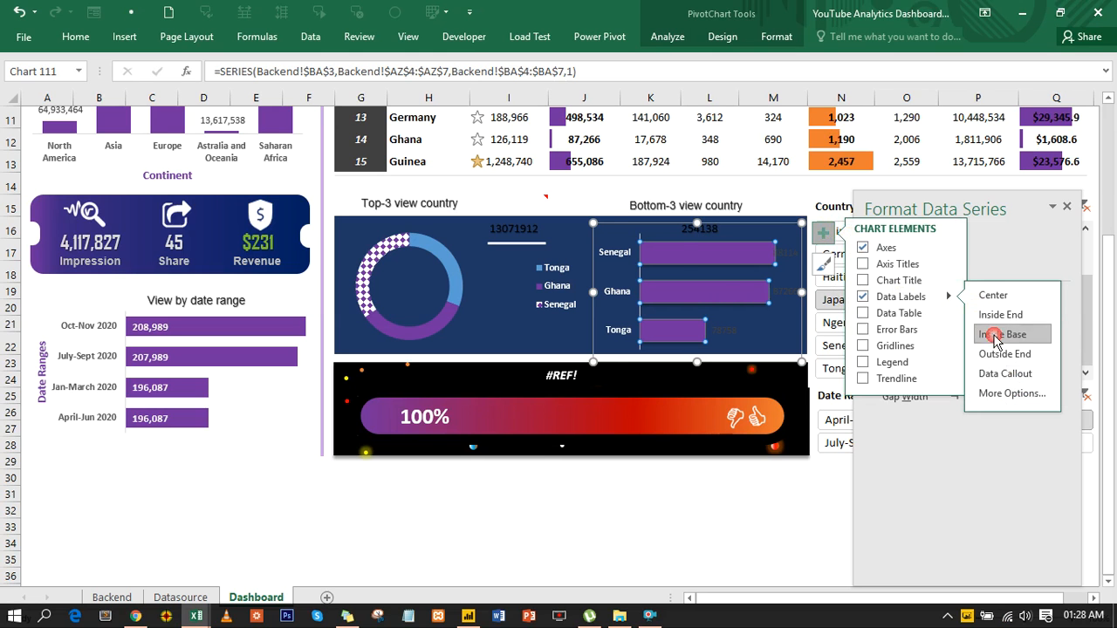
Format the bar chart's data labels in bold white text
left_click(663, 253)
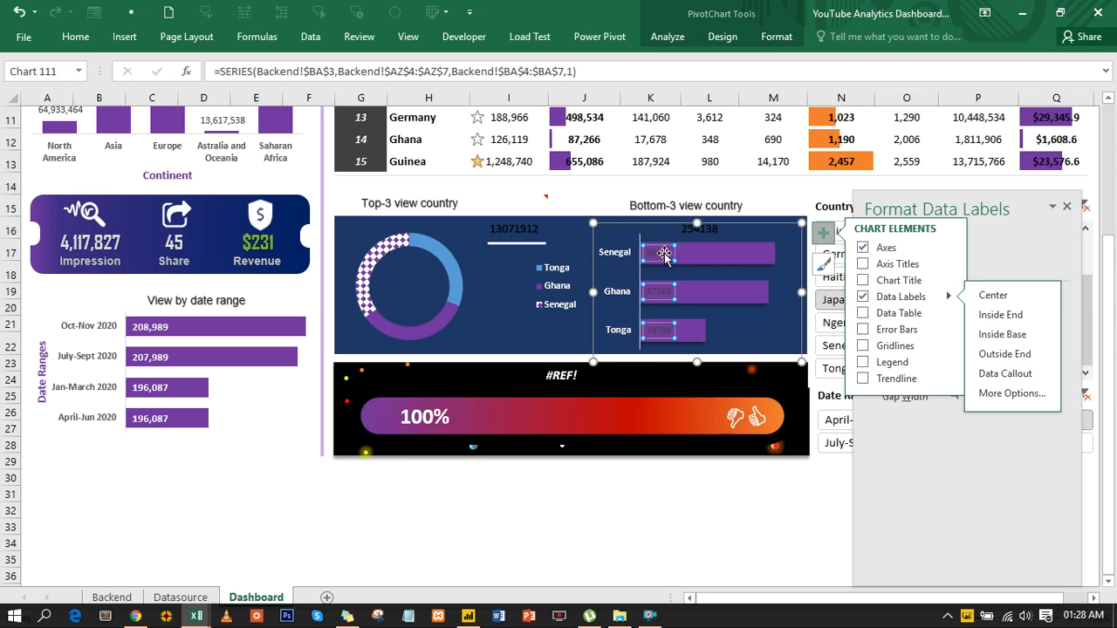
left_click(85, 36)
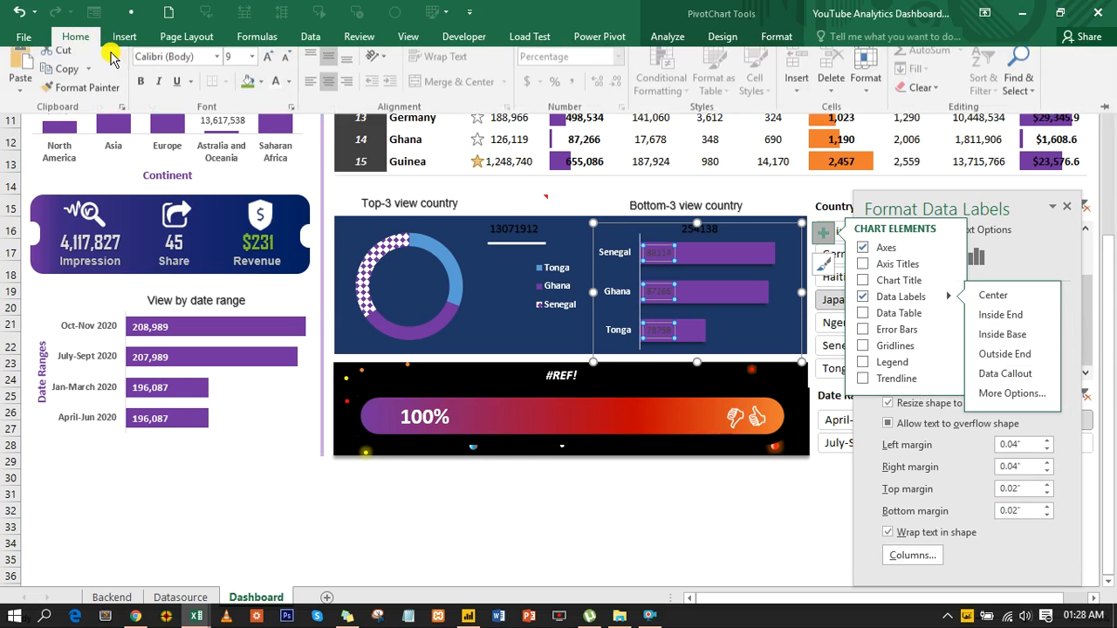
left_click(287, 91)
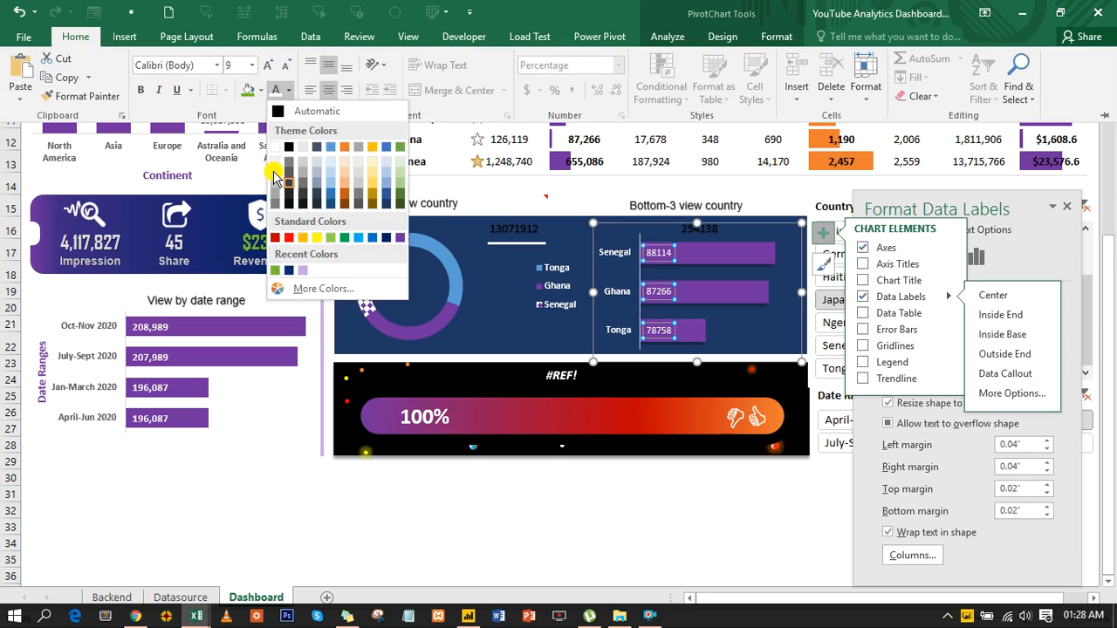
left_click(273, 177)
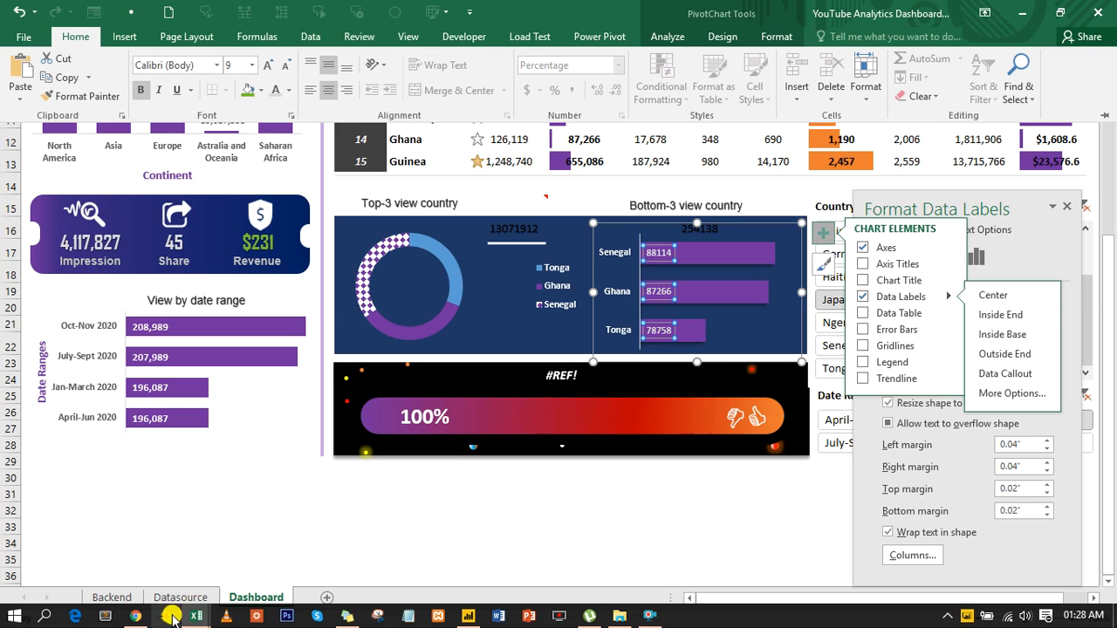
mouse_move(199, 615)
left_click(122, 557)
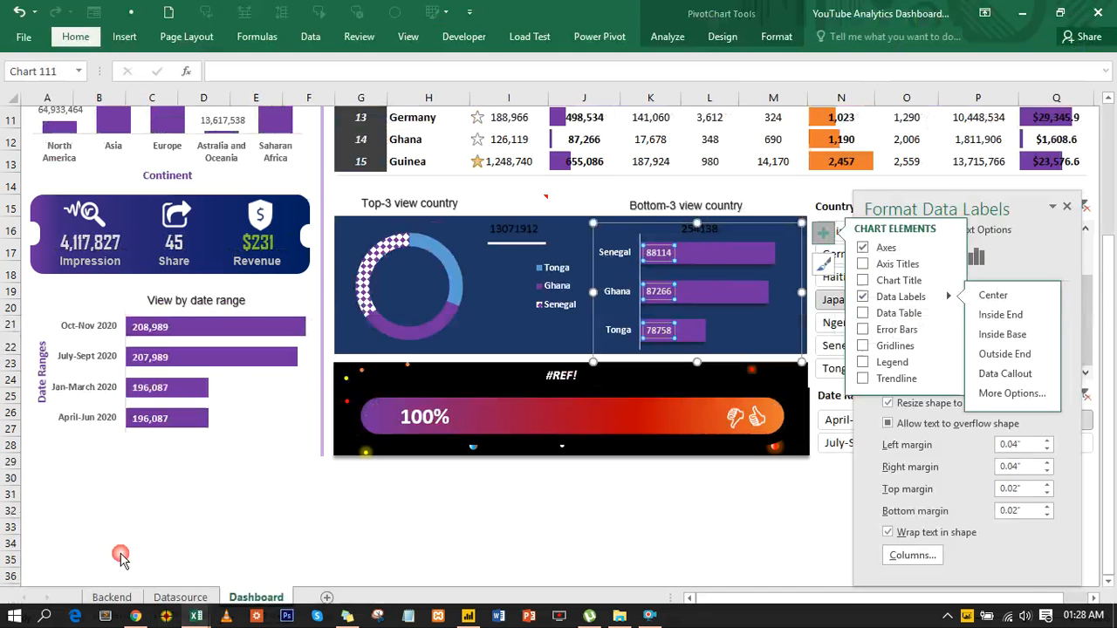
Copy the globe picture from the reference dashboard workbook and place it in the centre of the Top-3 doughnut chart
left_click(419, 253)
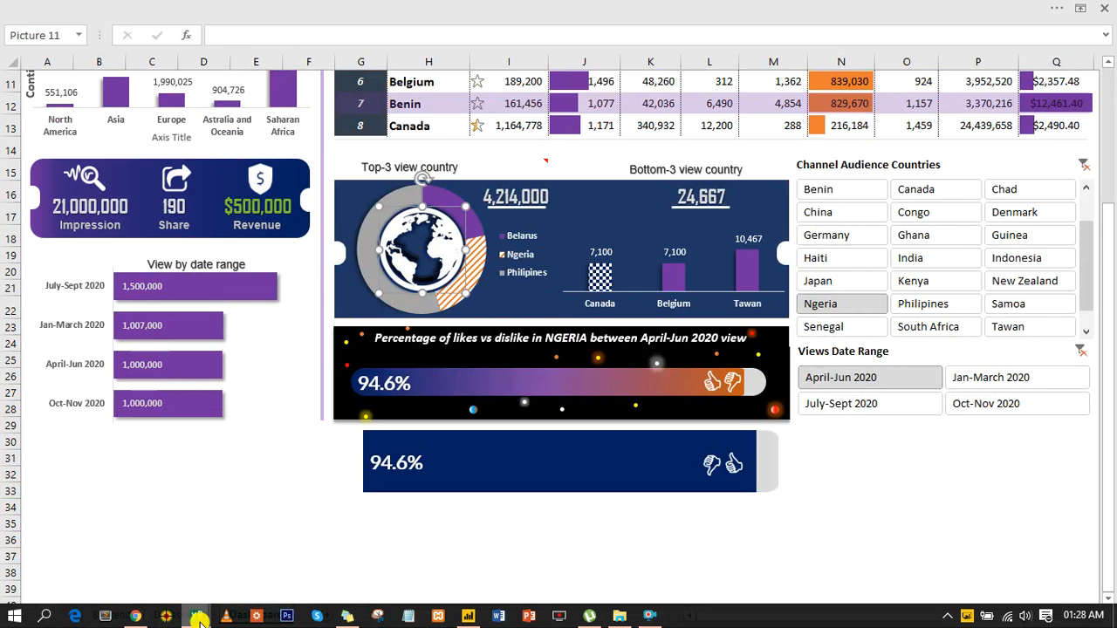
mouse_move(198, 618)
left_click(295, 548)
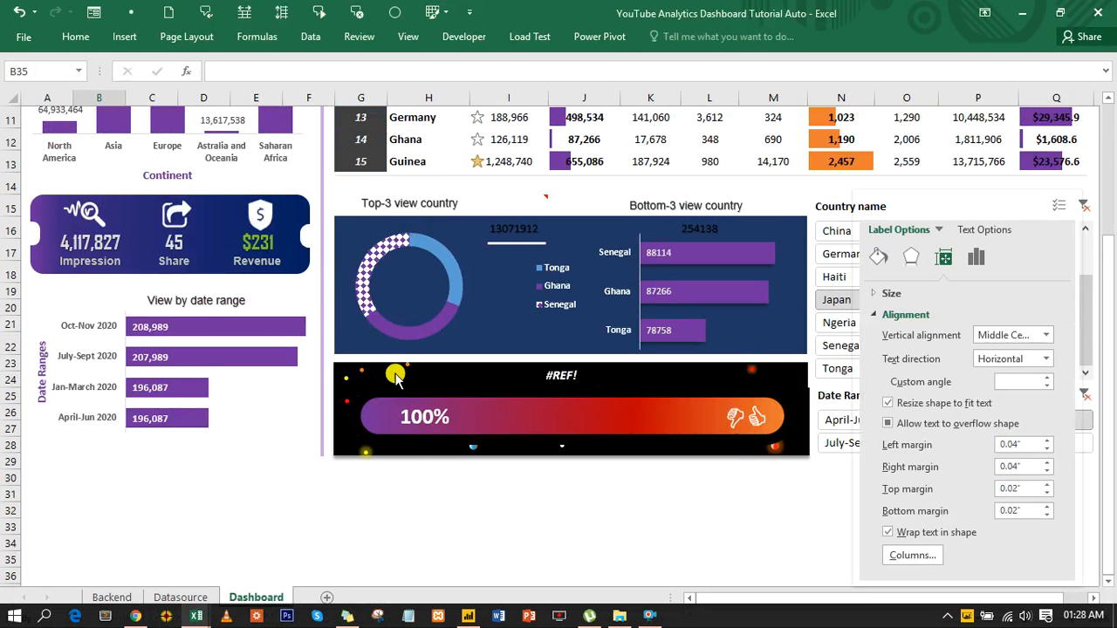
left_click(411, 281)
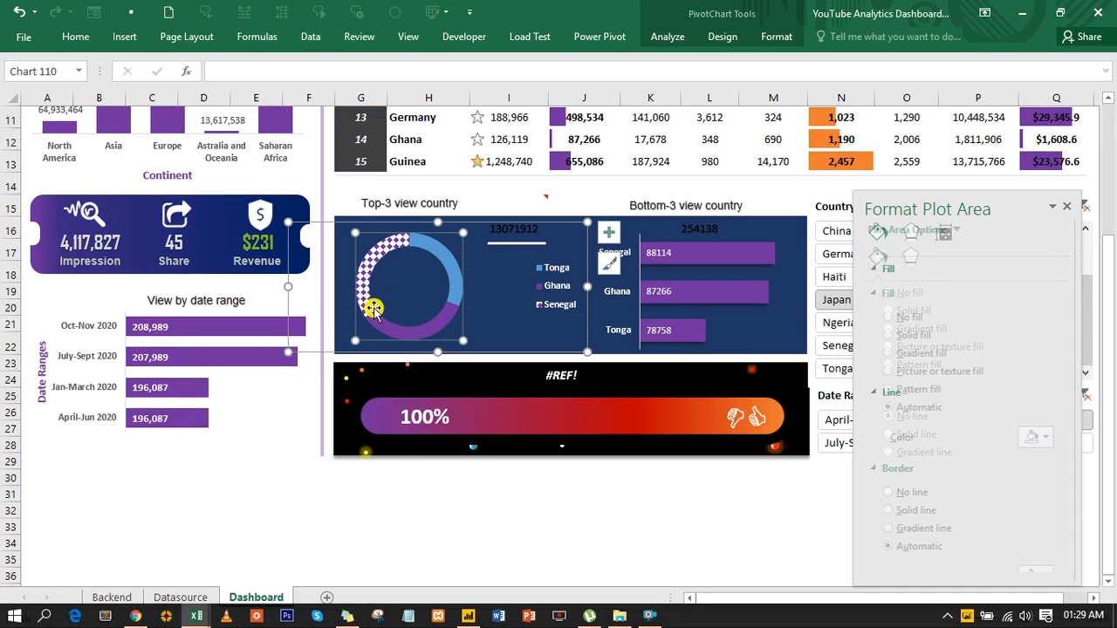
left_click(400, 264)
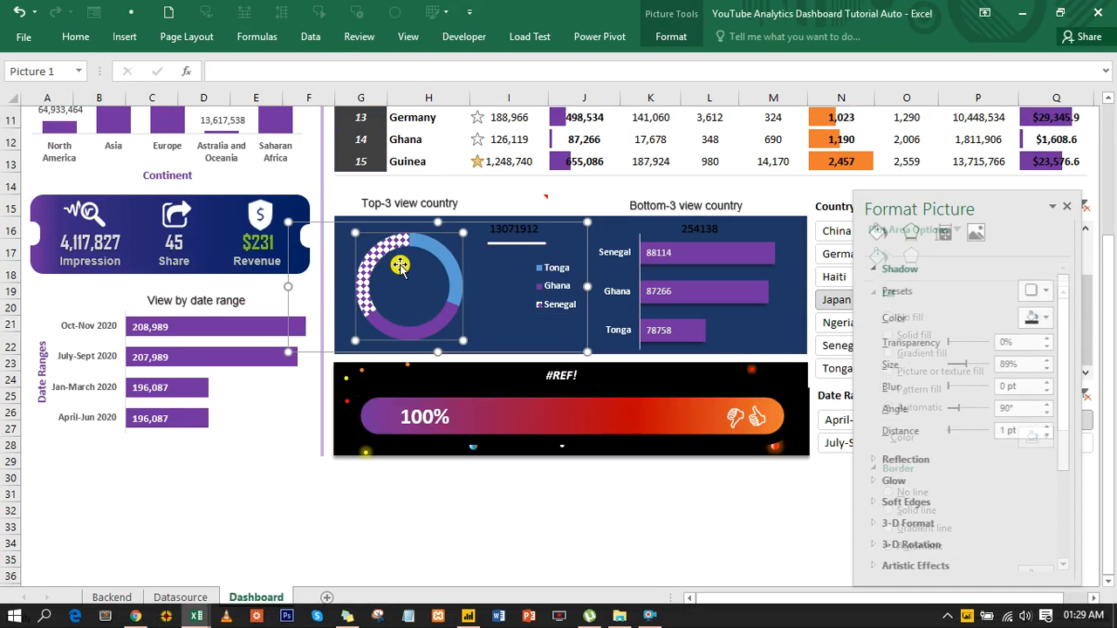
left_click_drag(349, 260, 421, 278)
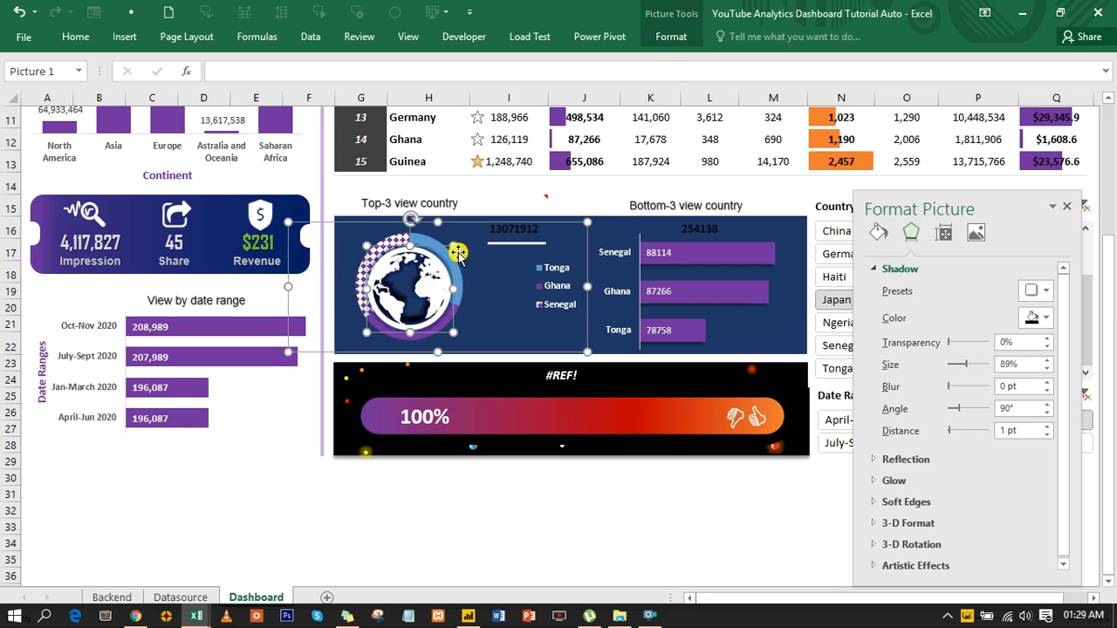
Fill the Tonga slice of the doughnut chart with orange and close the formatting pane
left_click(426, 241)
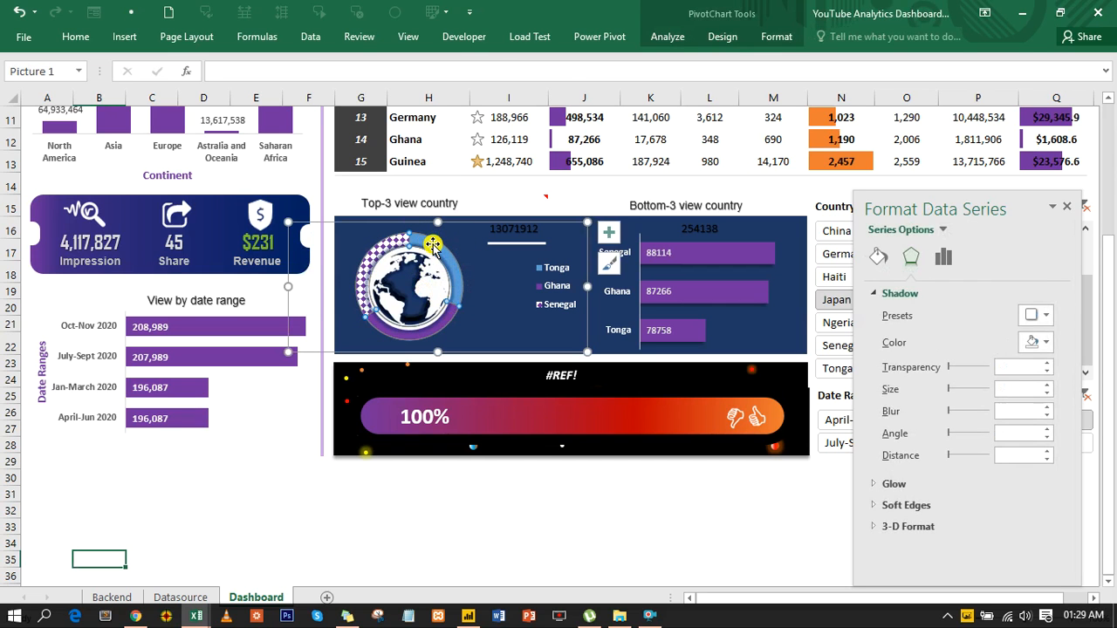
left_click(436, 249)
left_click(436, 249)
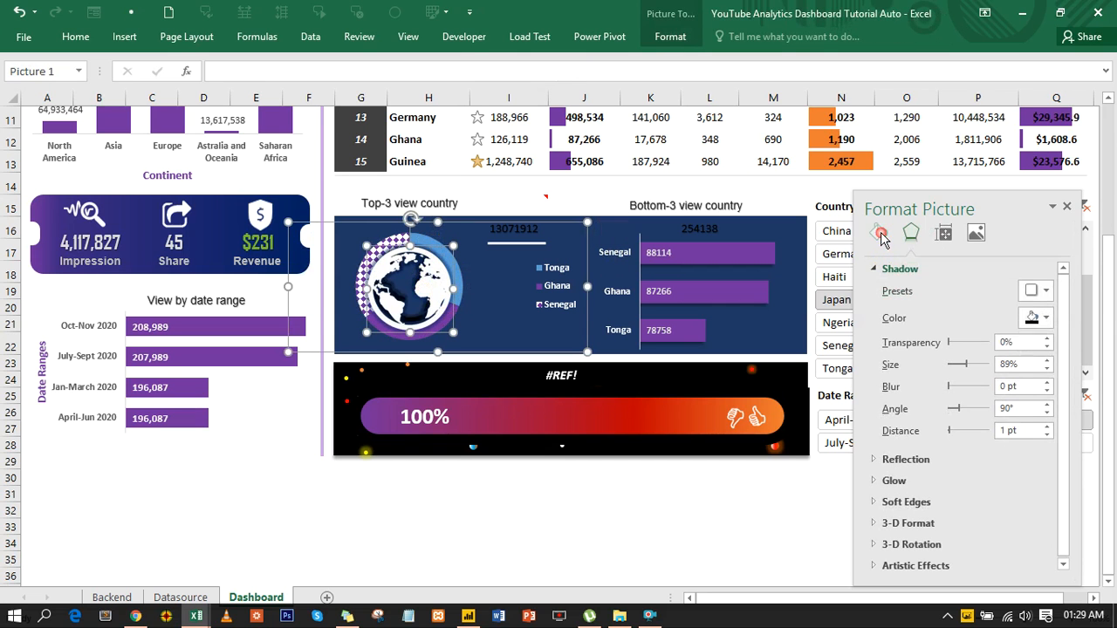
left_click(879, 236)
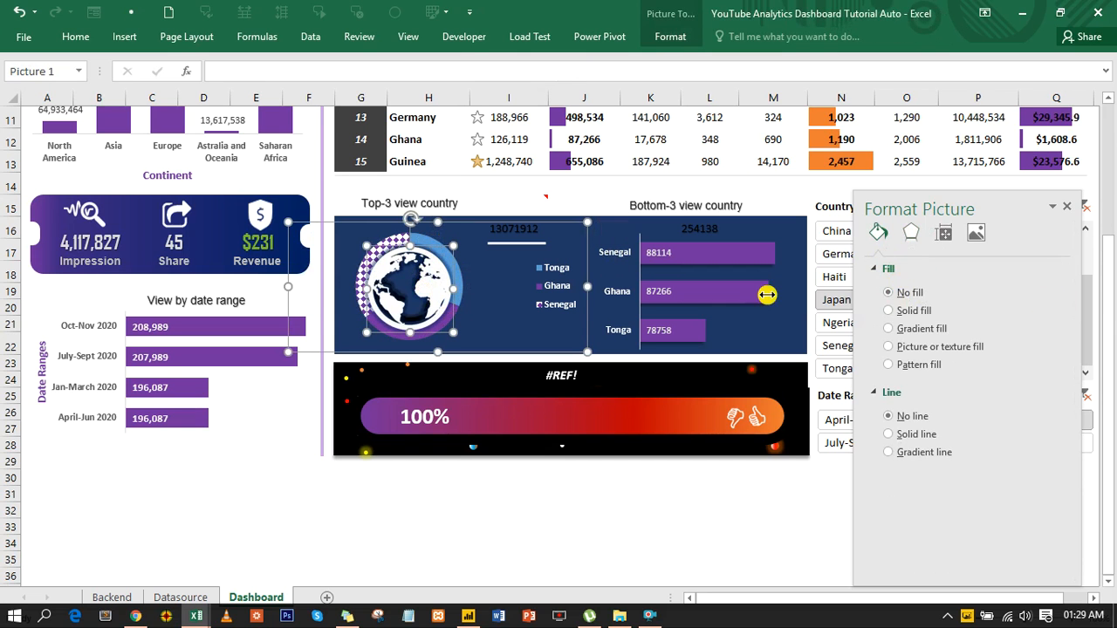
left_click(428, 241)
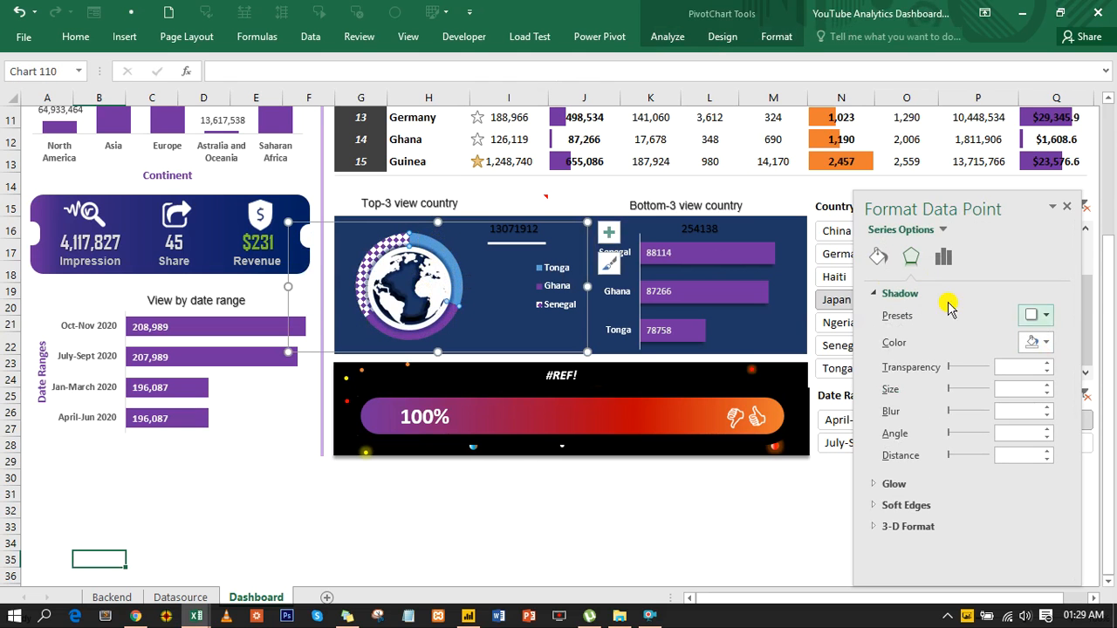
left_click(877, 260)
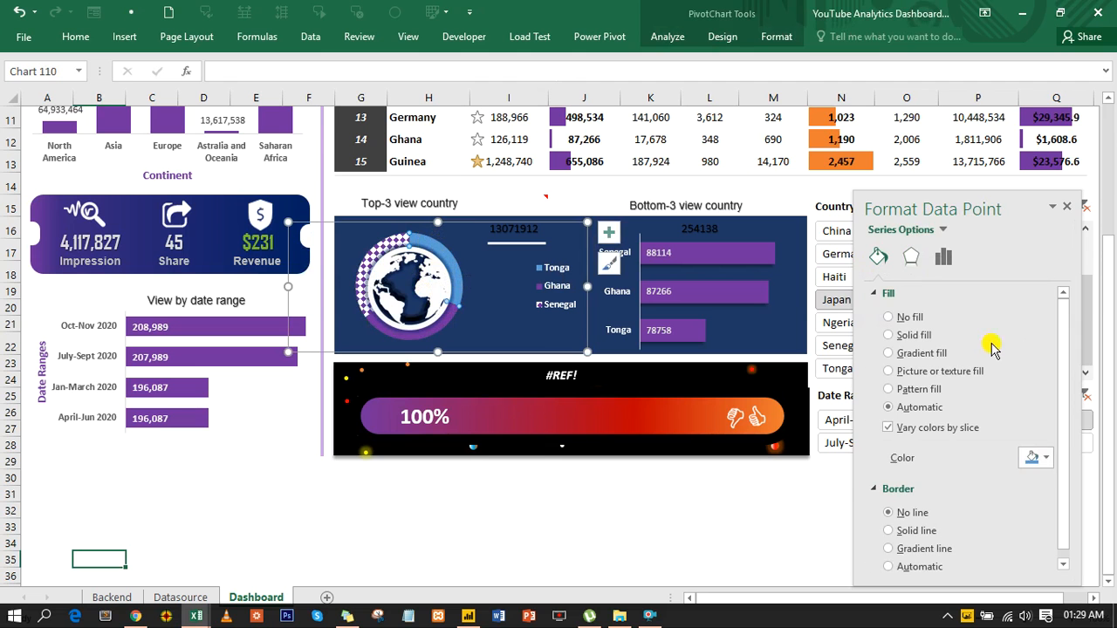
left_click(1046, 463)
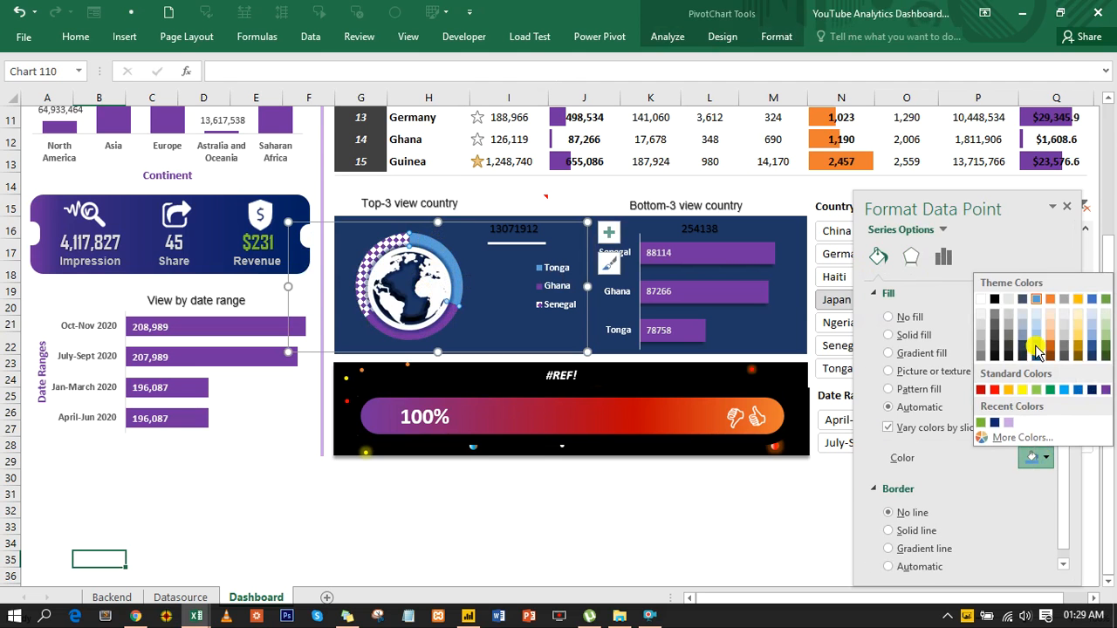
left_click(1053, 301)
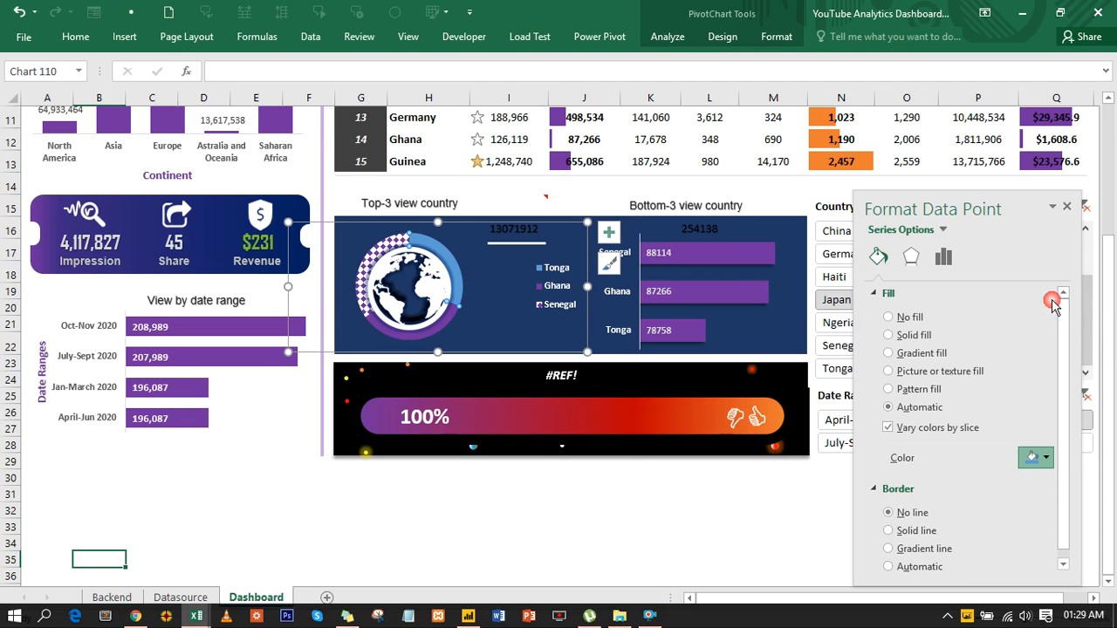
left_click(574, 515)
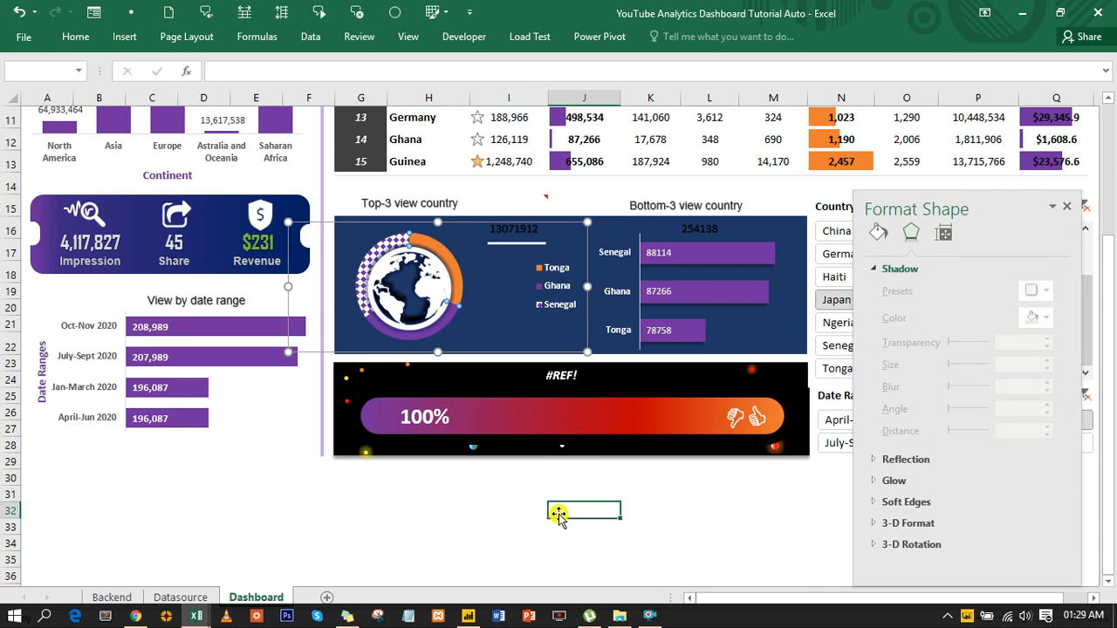
scroll(550, 515, "up", 3)
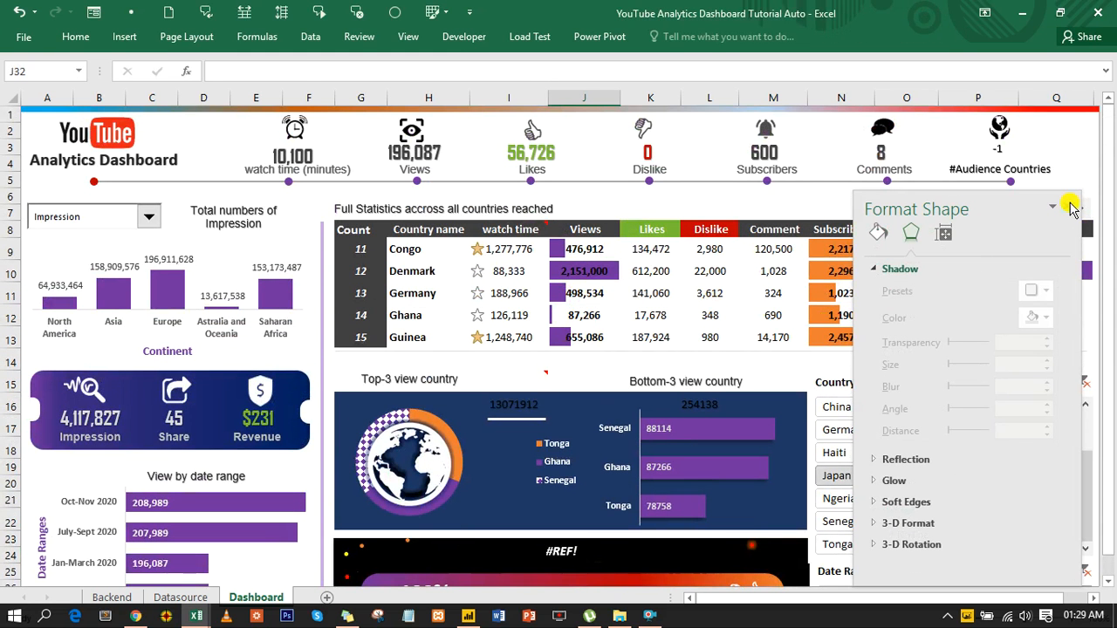
left_click(1070, 208)
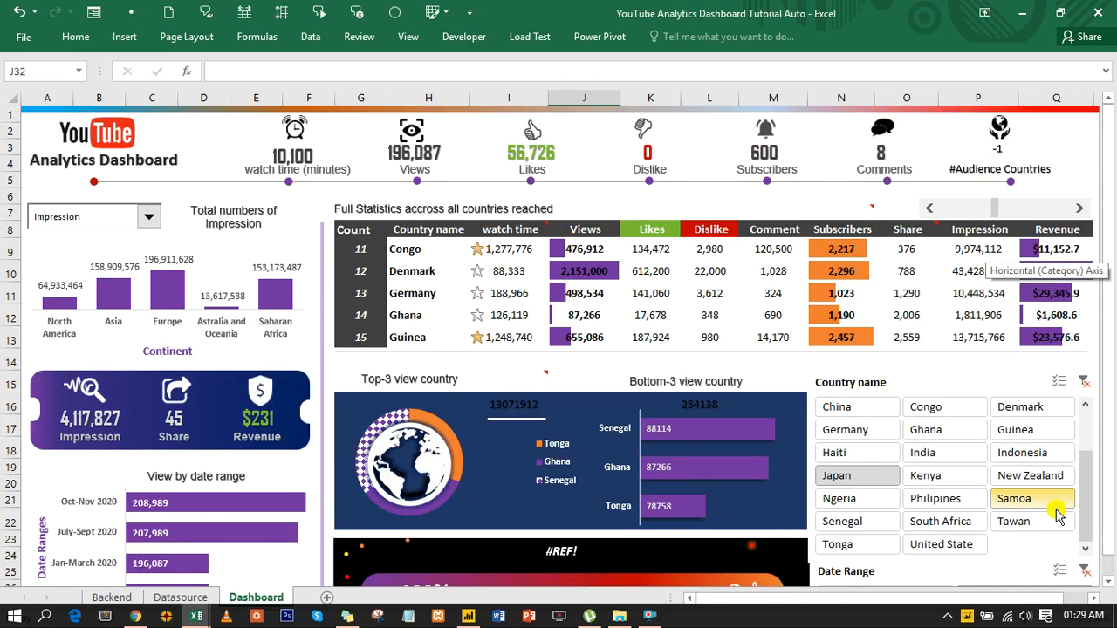
Create a PivotTable from Table4 on the existing Backend sheet at cell BT2, replacing the data already there
scroll(1050, 504, "down", 3)
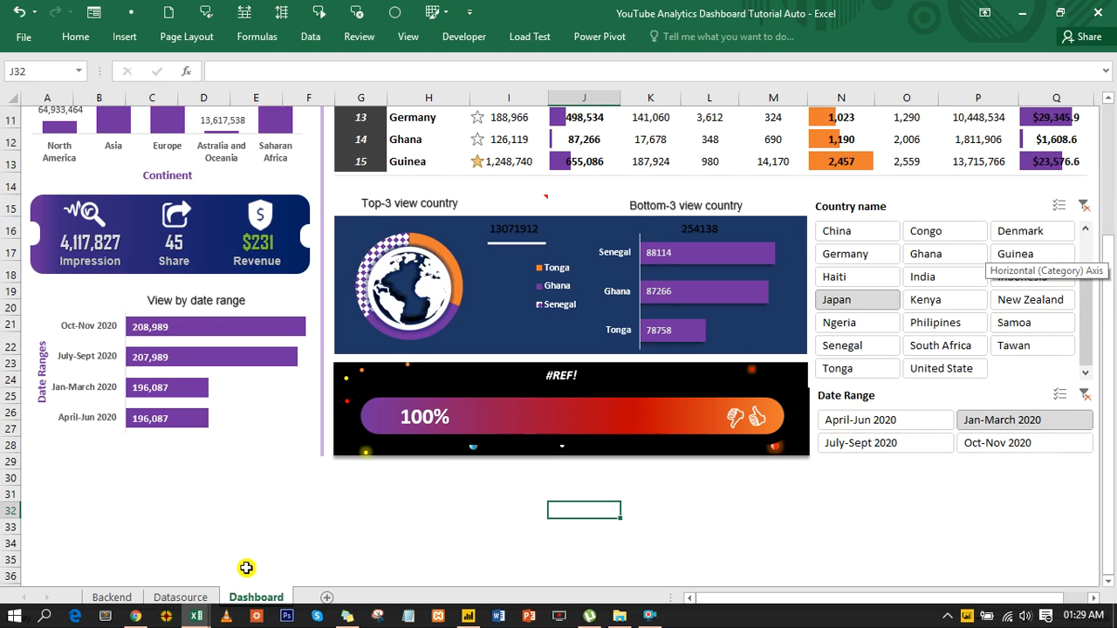
left_click(101, 598)
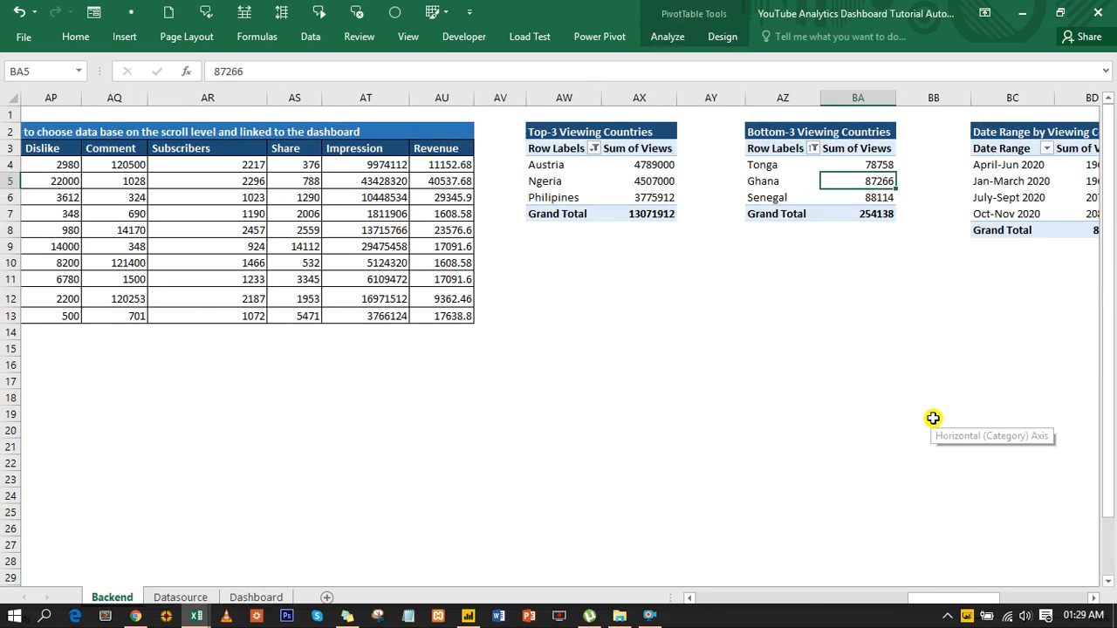
left_click_drag(944, 599, 1073, 595)
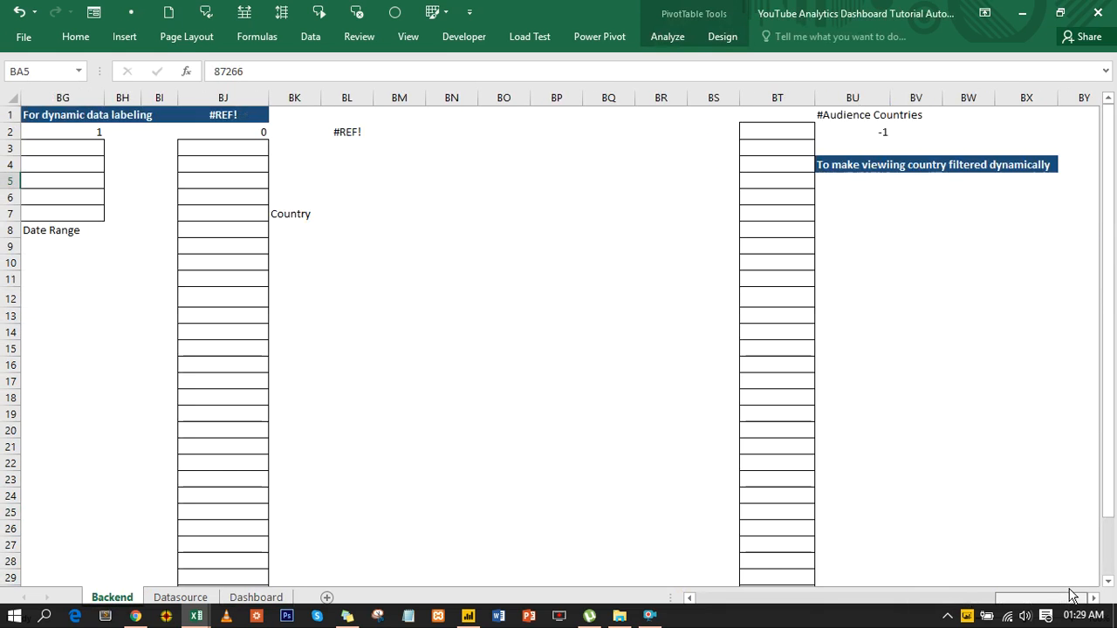
left_click_drag(791, 131, 808, 464)
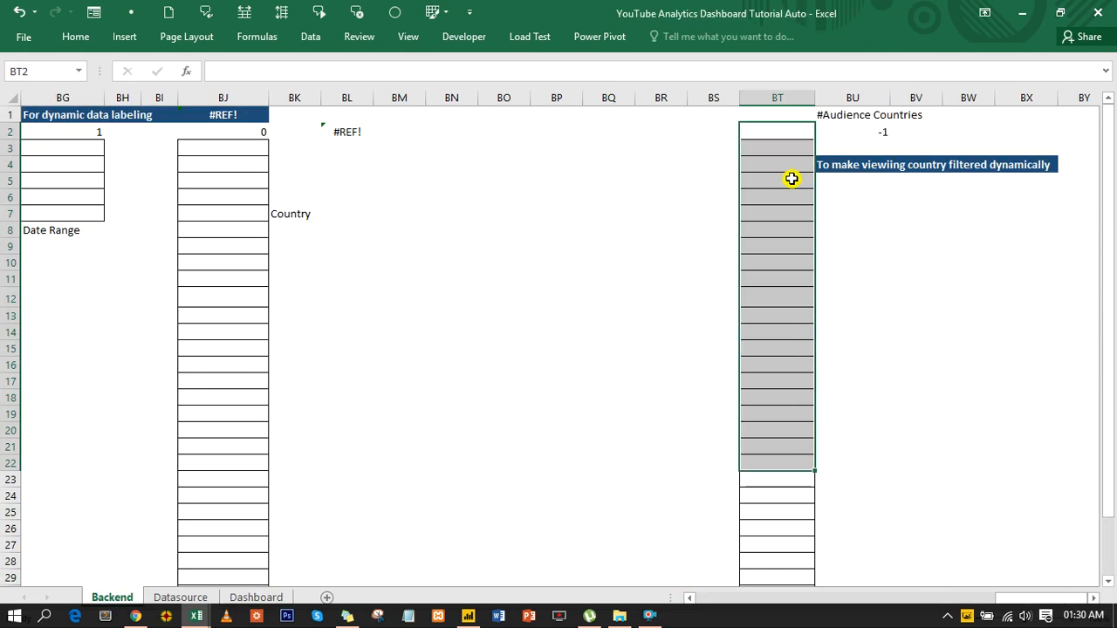
left_click(180, 598)
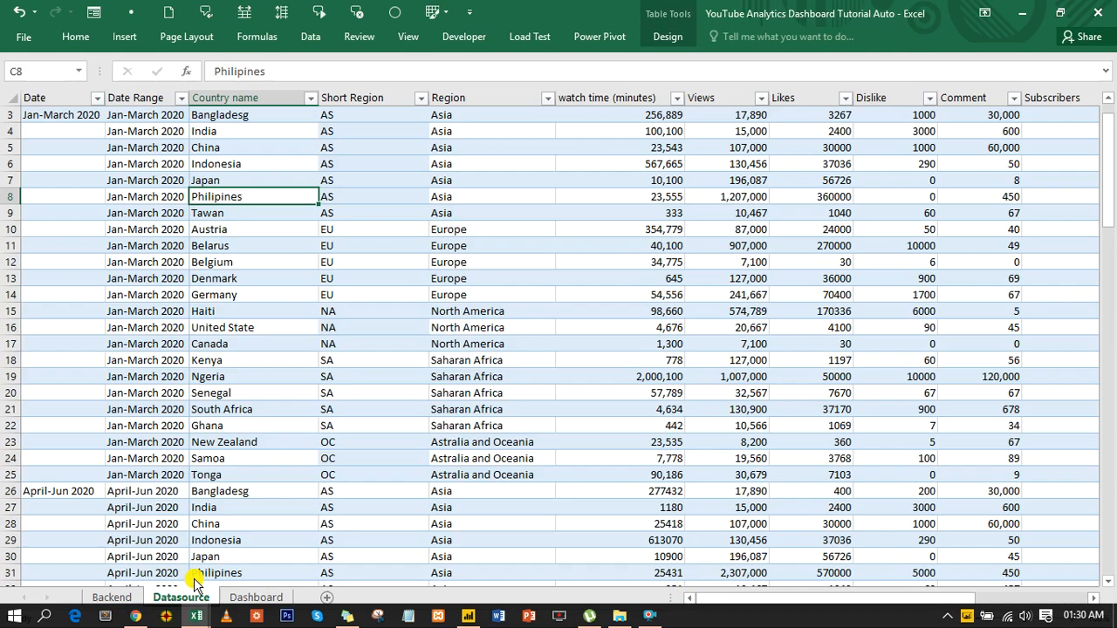
left_click(122, 36)
left_click(31, 68)
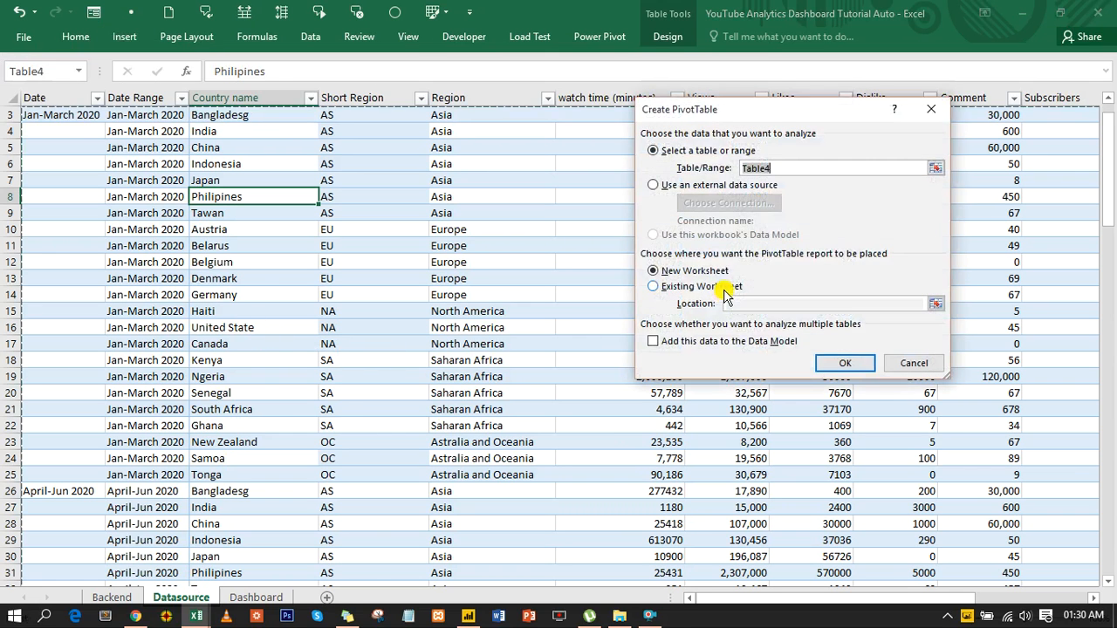
left_click(654, 286)
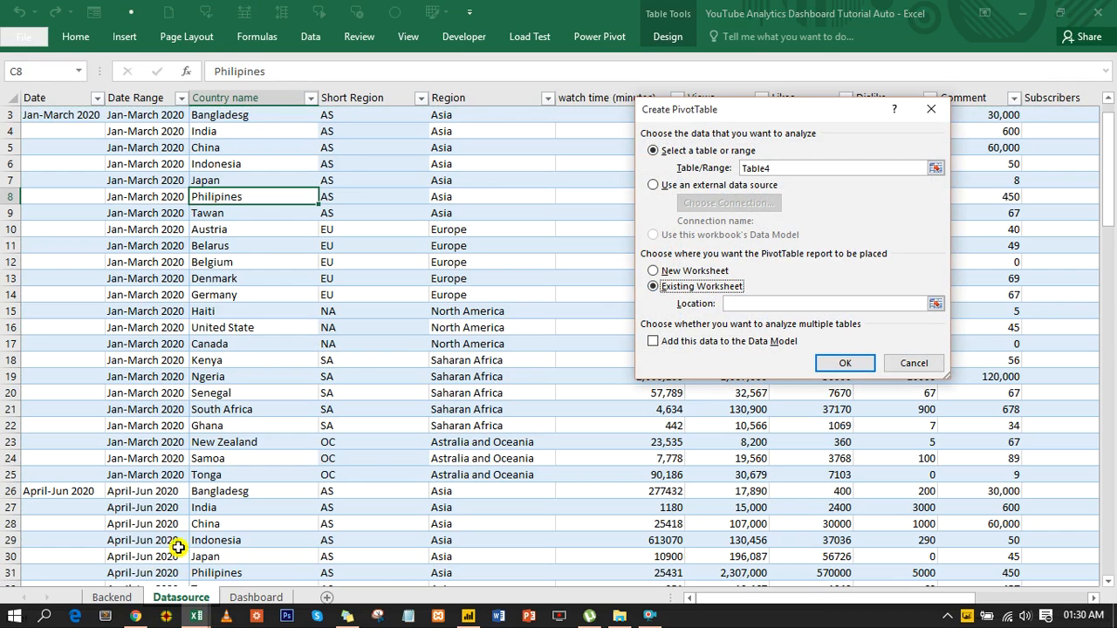
left_click(120, 599)
left_click_drag(854, 112, 564, 160)
left_click(768, 132)
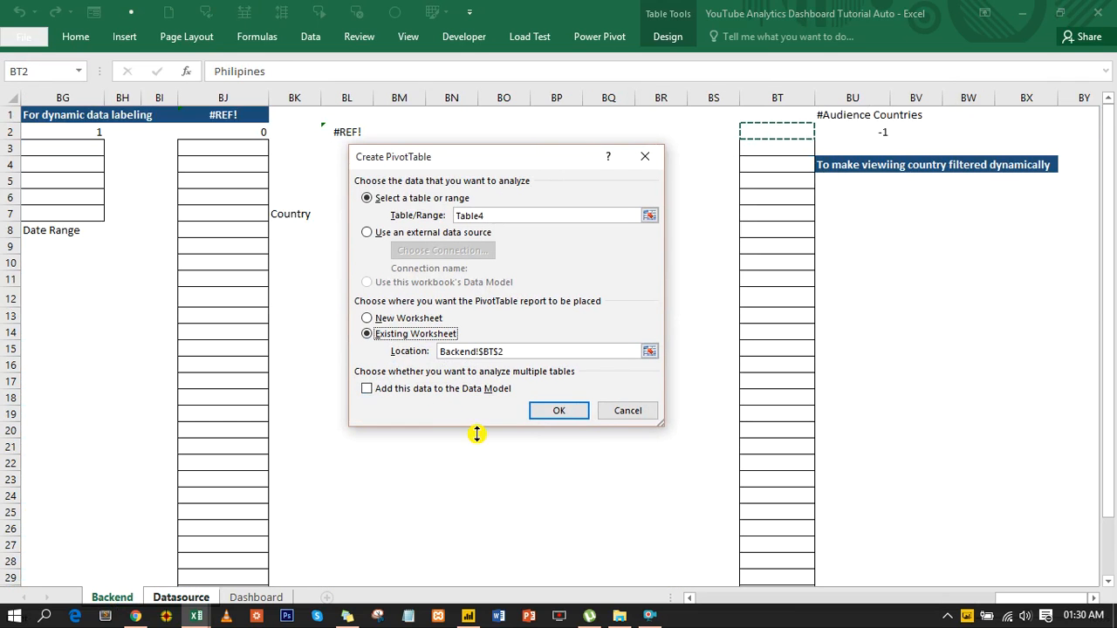
left_click(569, 410)
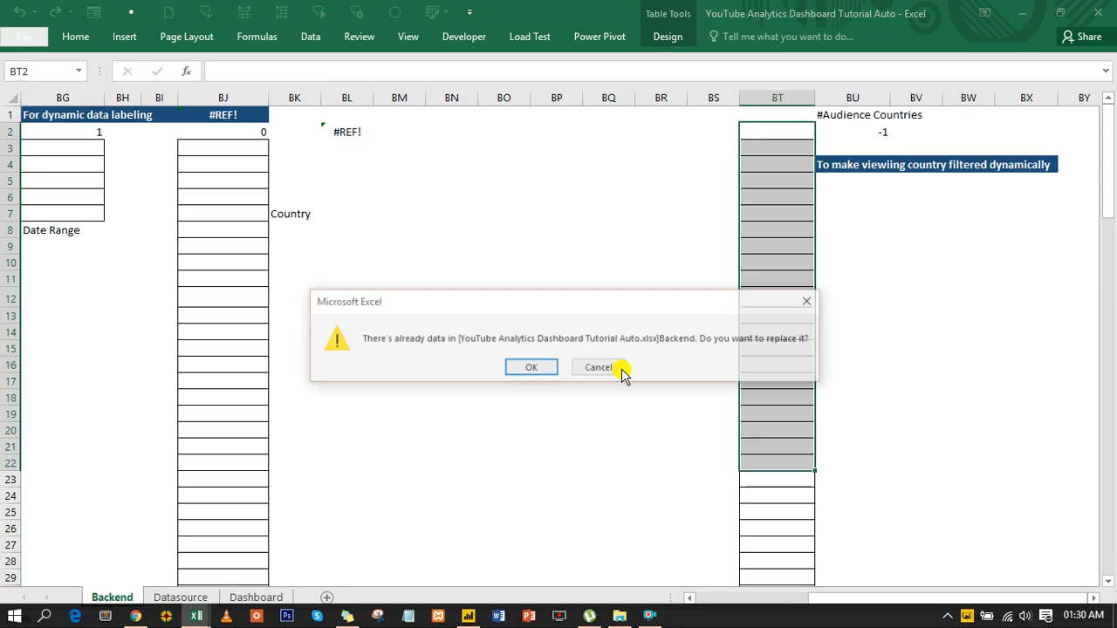
left_click(531, 368)
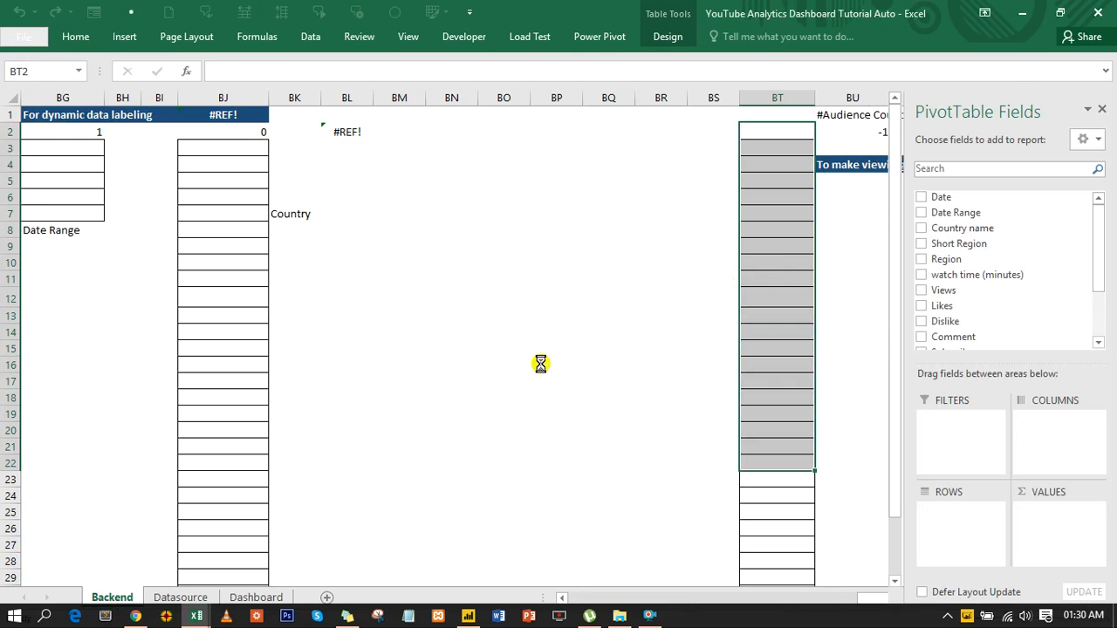
List Country name in the new PivotTable's rows and remove its grand total
left_click(920, 230)
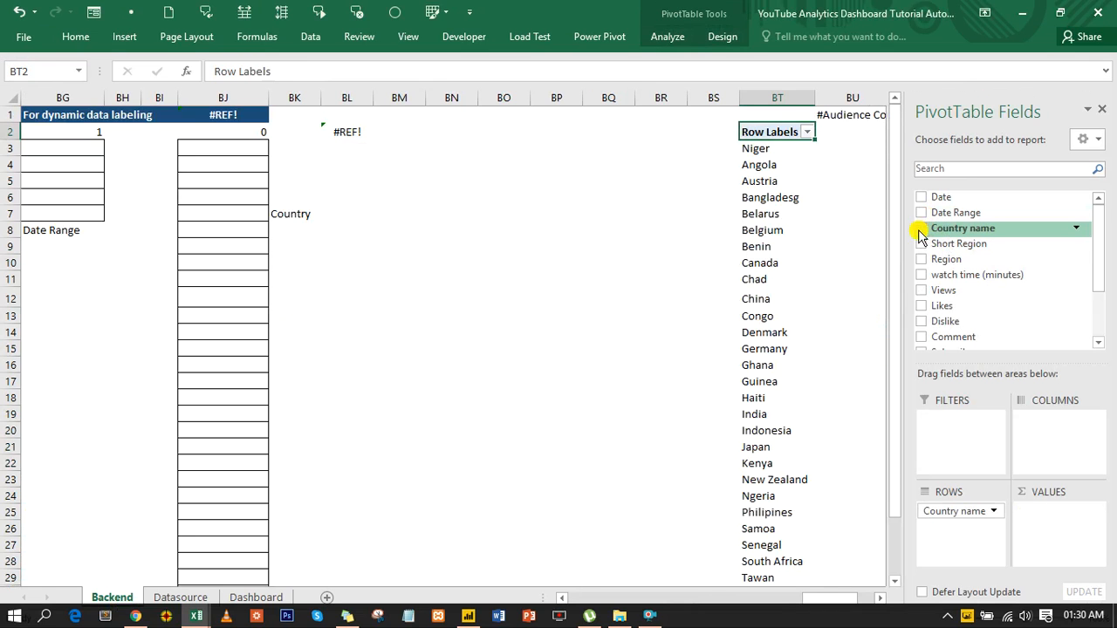
left_click(1103, 112)
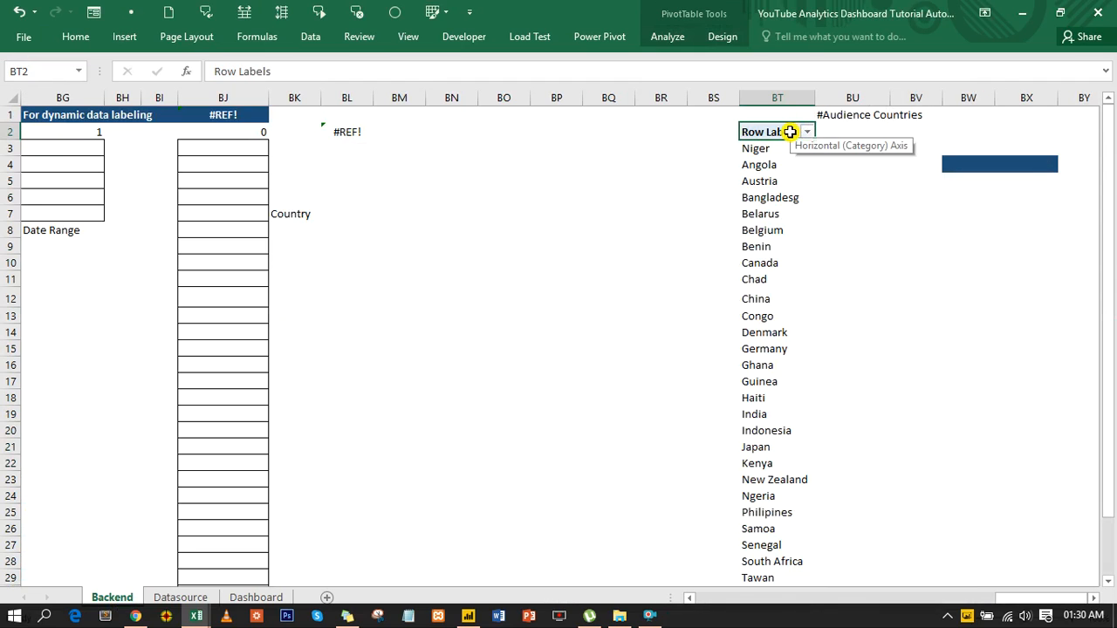
right_click(790, 132)
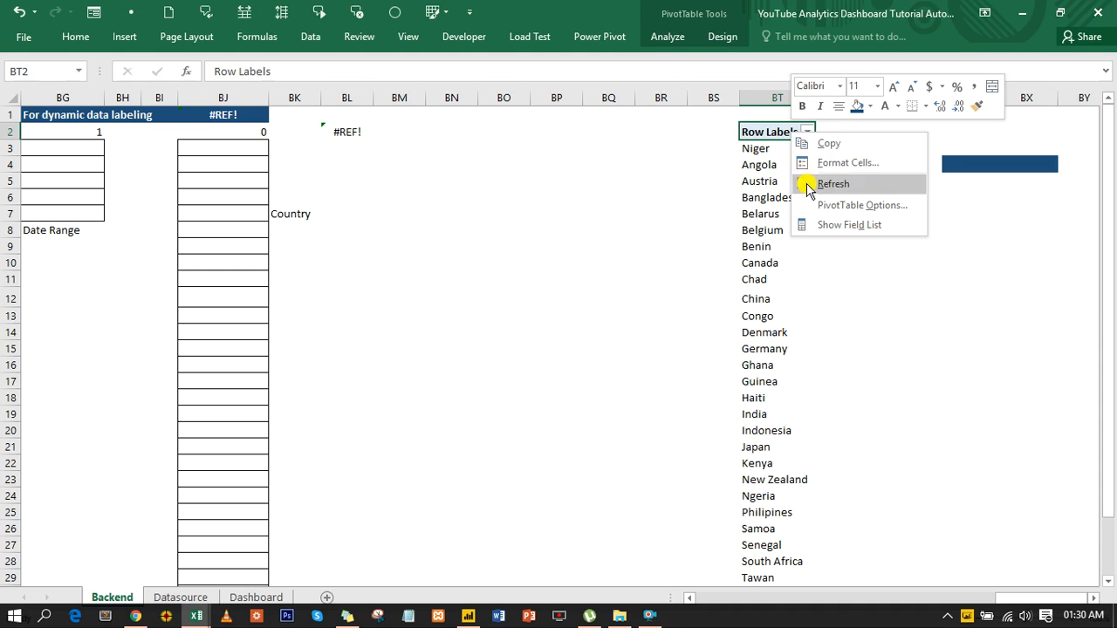
left_click(777, 234)
left_click(776, 272)
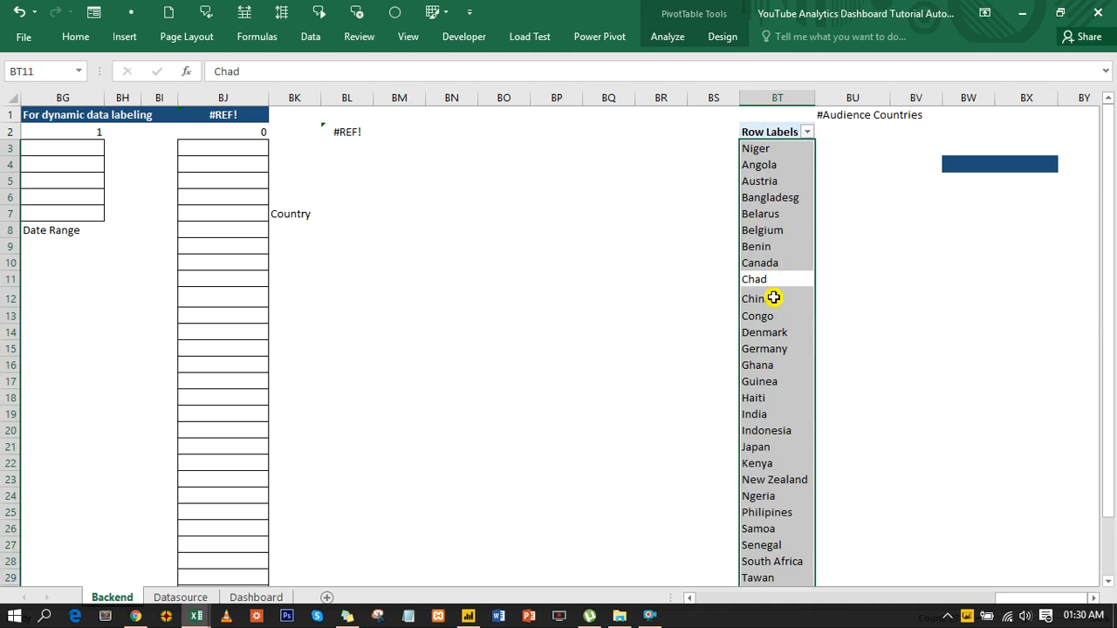
scroll(785, 301, "down", 7)
right_click(783, 296)
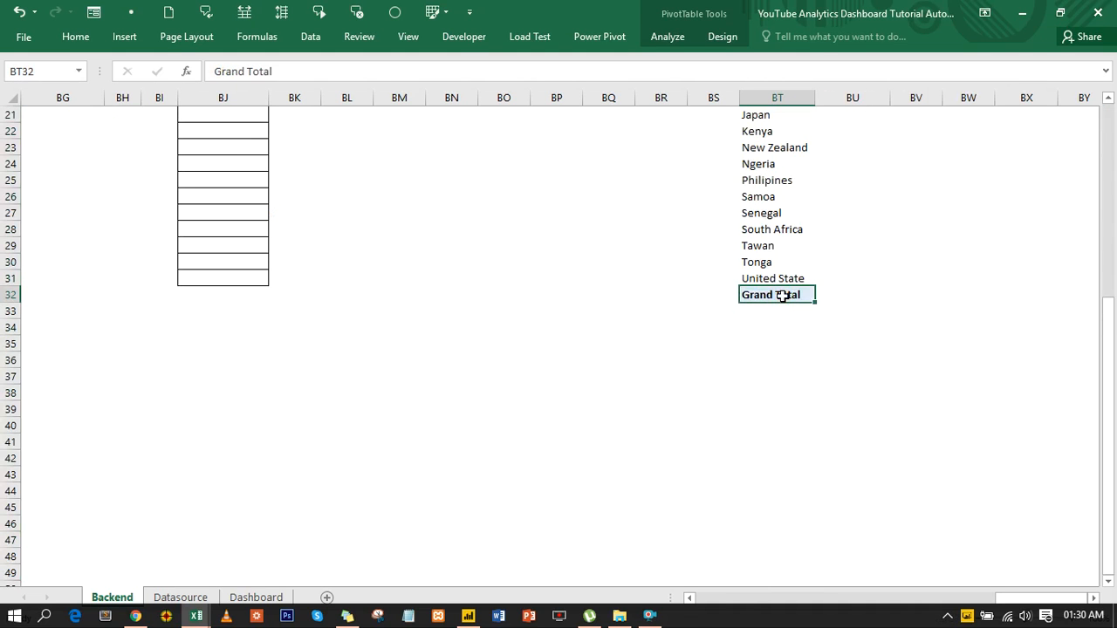
left_click(829, 390)
scroll(774, 311, "up", 7)
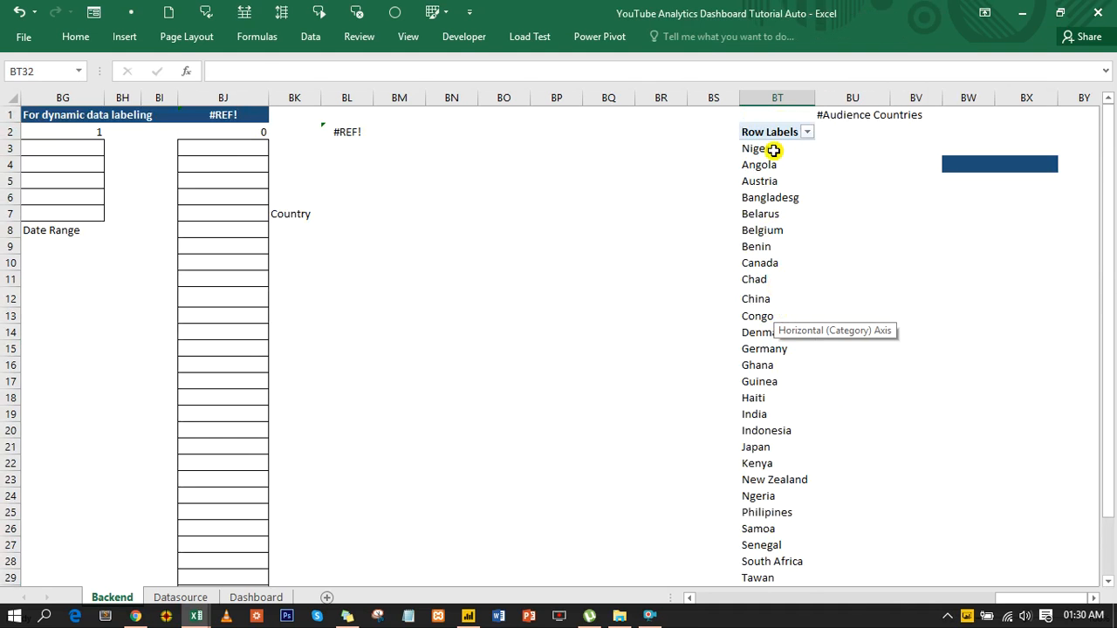
Enter =COUNTA(BT:BT)-1 in cell BU2 to count the PivotTable's countries without its header
left_click(848, 134)
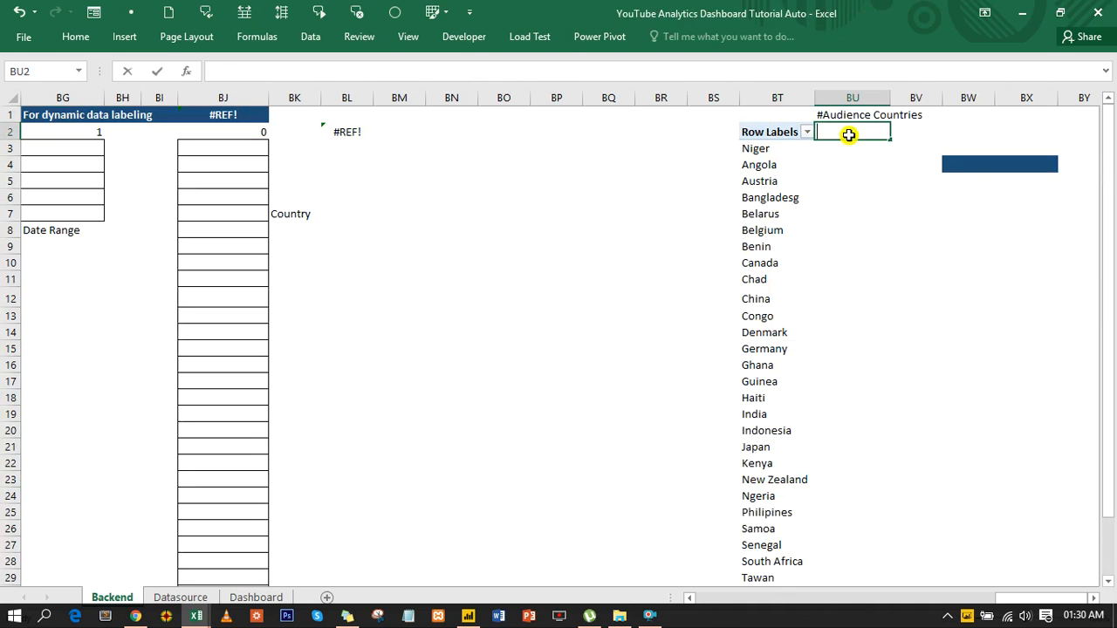
type("=count")
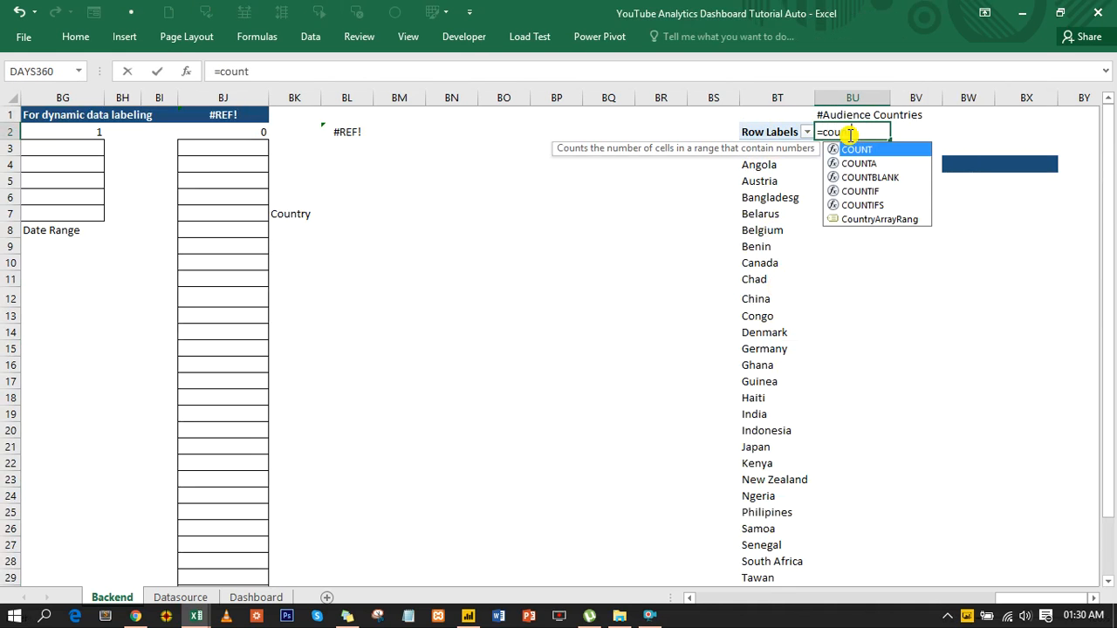
type("a")
key("Tab")
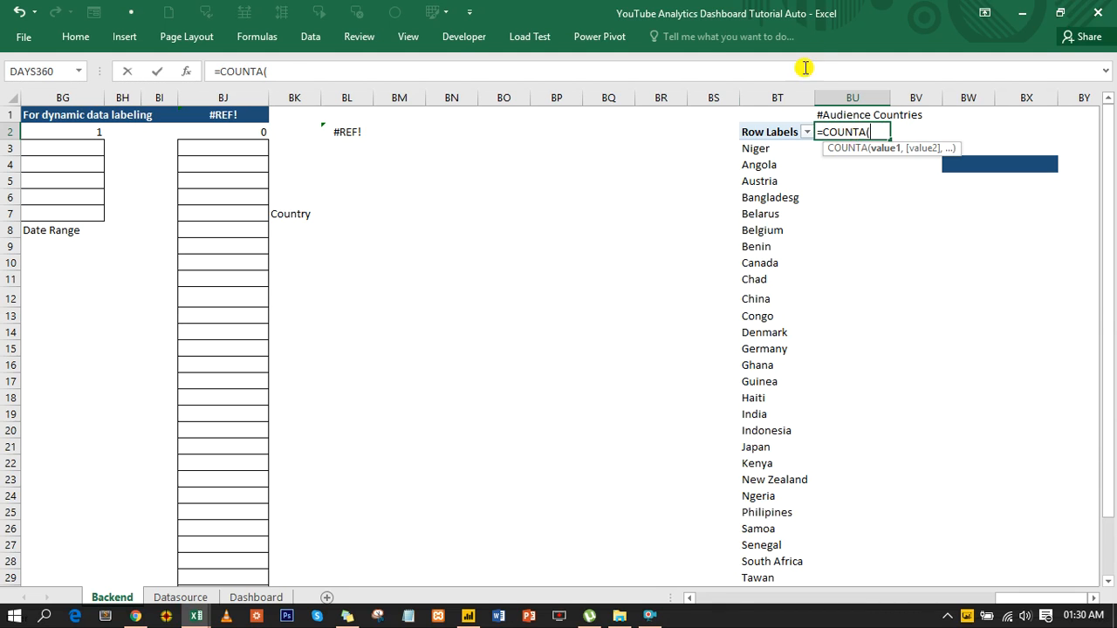
left_click(777, 101)
left_click(778, 97)
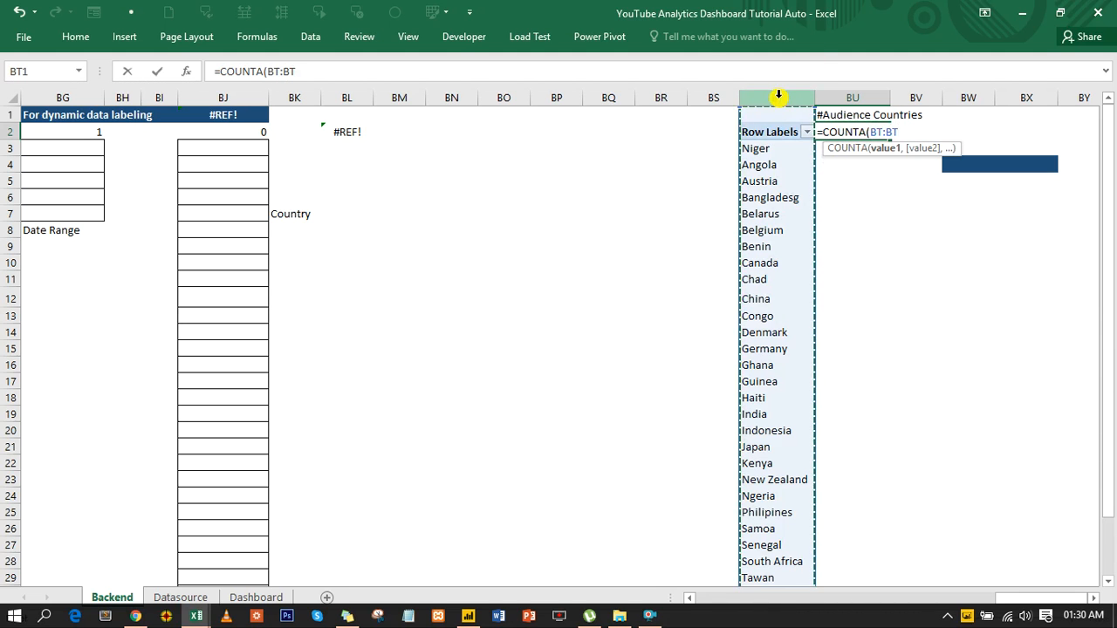
scroll(800, 253, "down", 10)
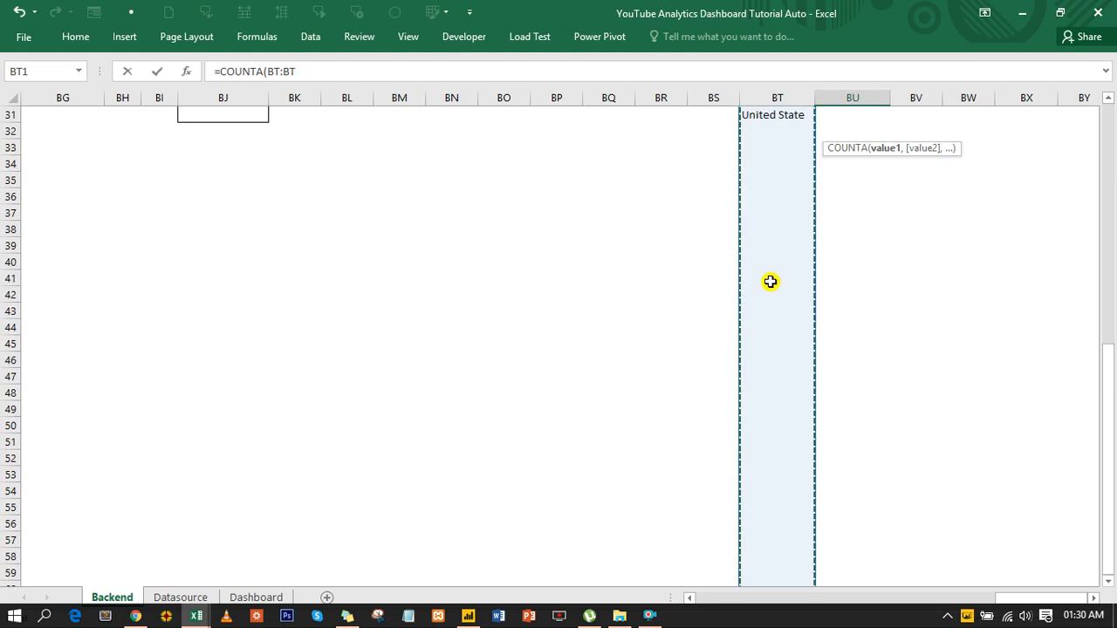
scroll(771, 279, "up", 10)
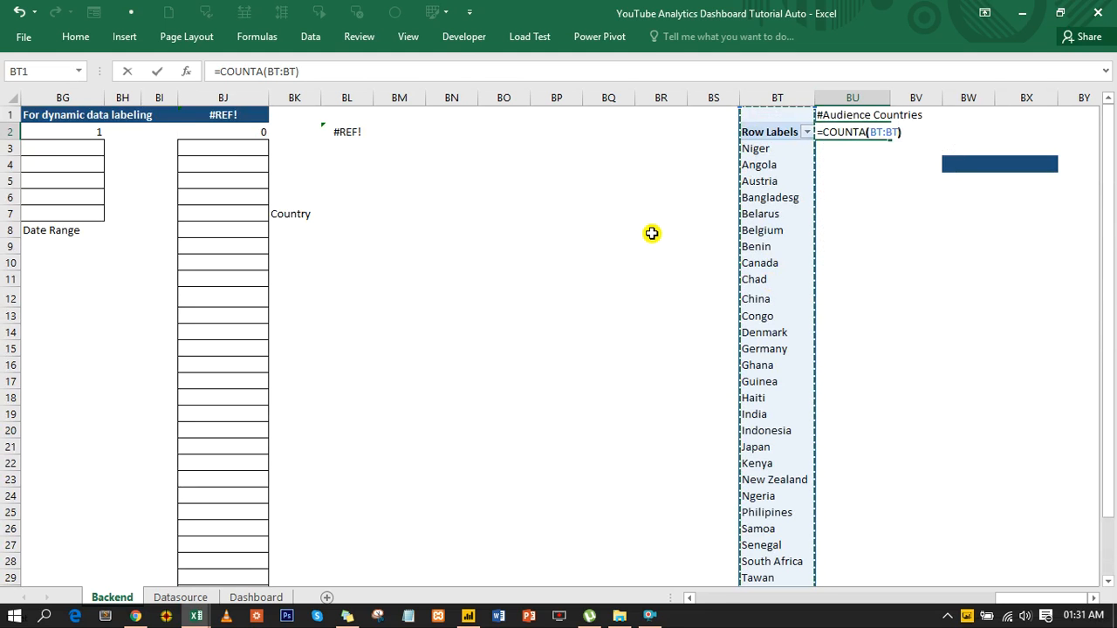
type("-1")
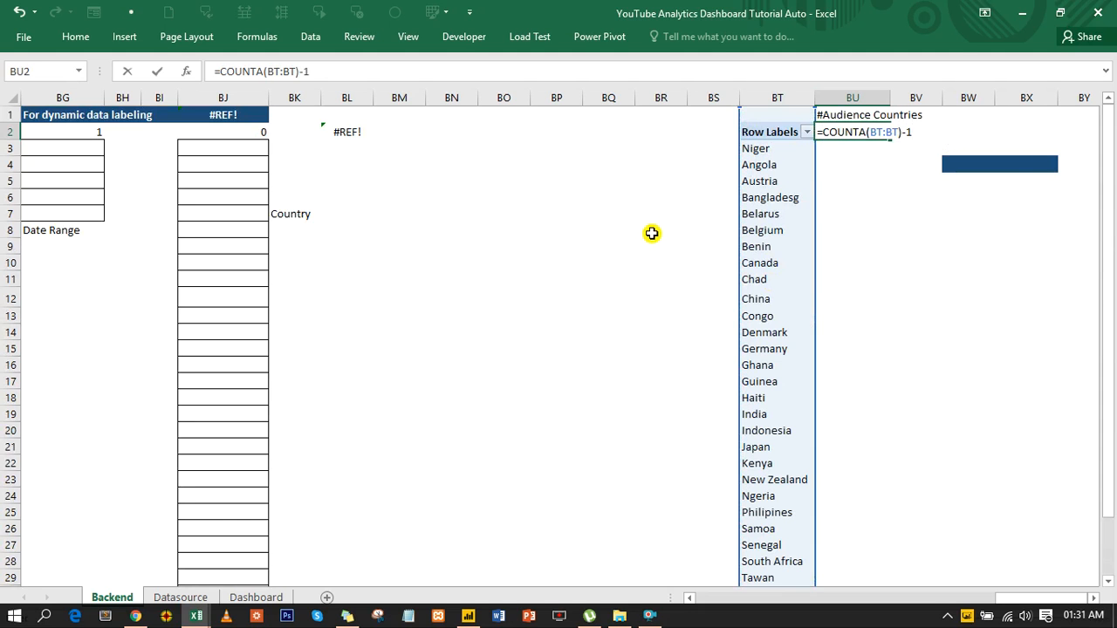
key("Return")
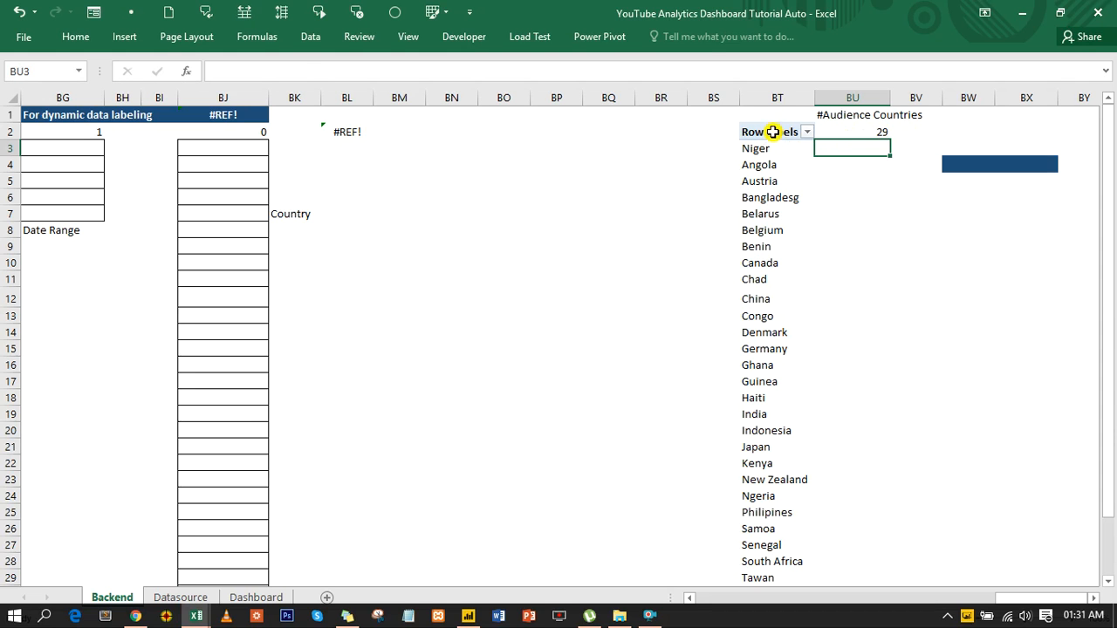
left_click(873, 131)
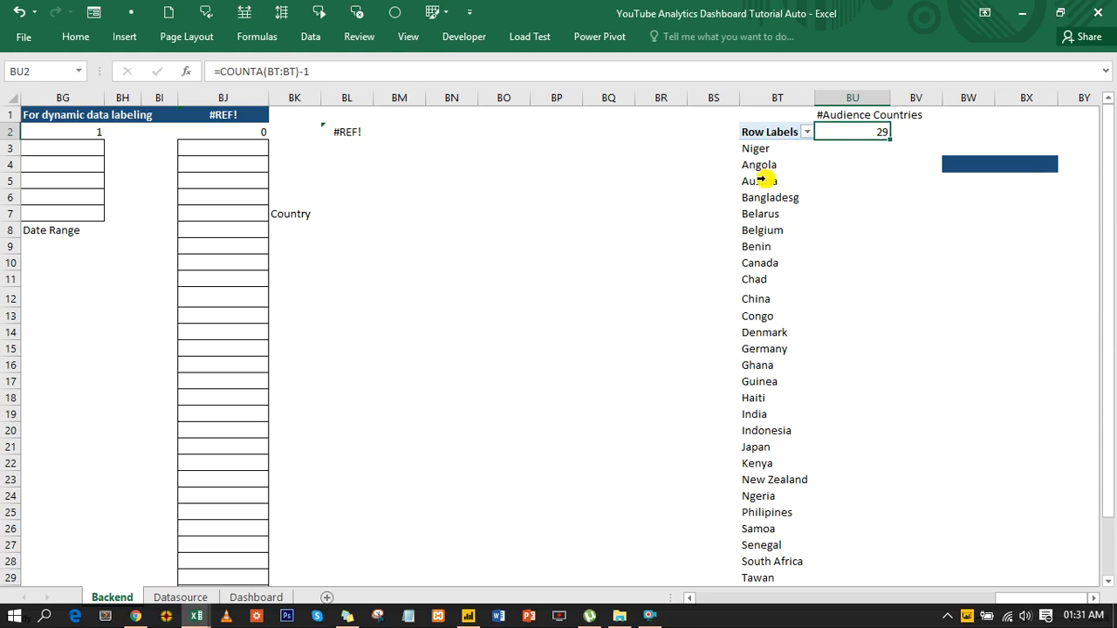
scroll(777, 212, "down", 4)
scroll(773, 250, "up", 4)
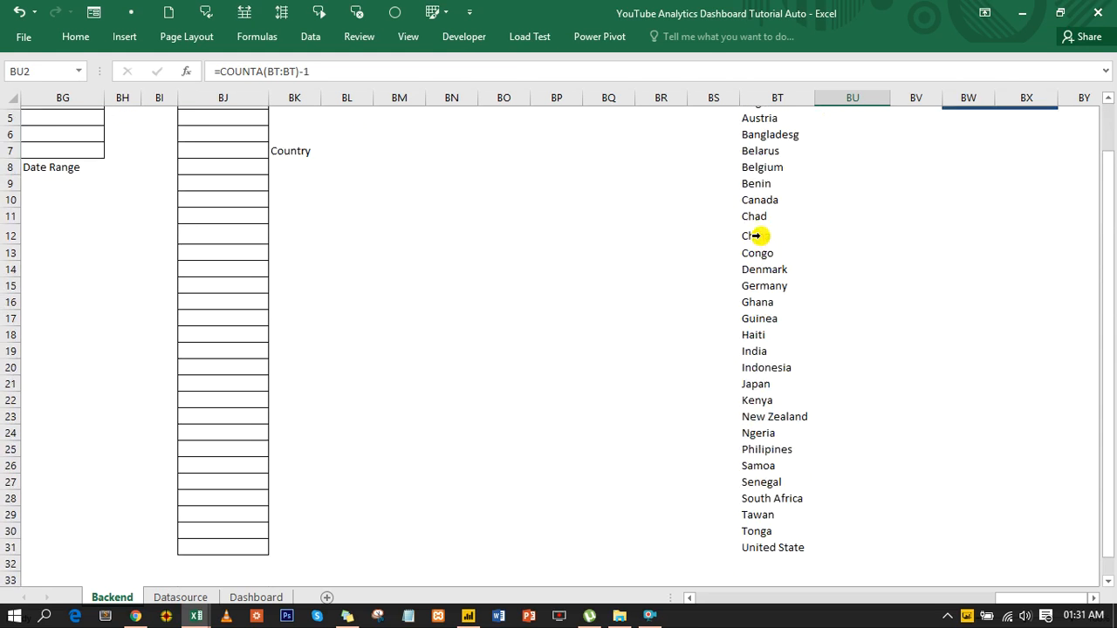
Rename the PivotTable that lists the country names to DynamicCountry
left_click_drag(753, 148, 756, 301)
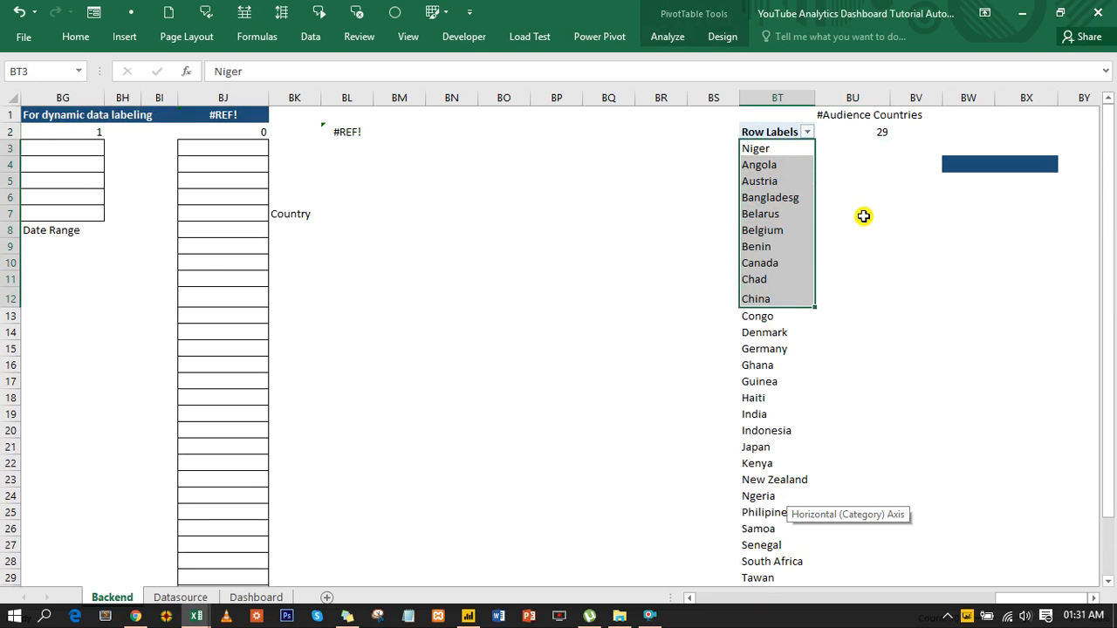
left_click(785, 163)
left_click(667, 36)
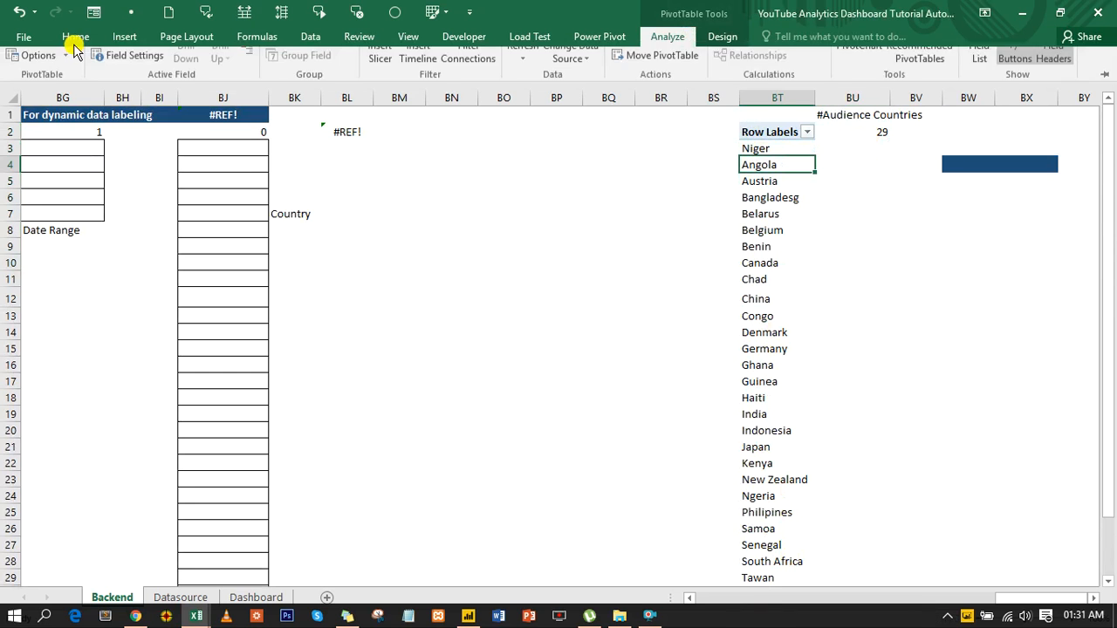
left_click(50, 76)
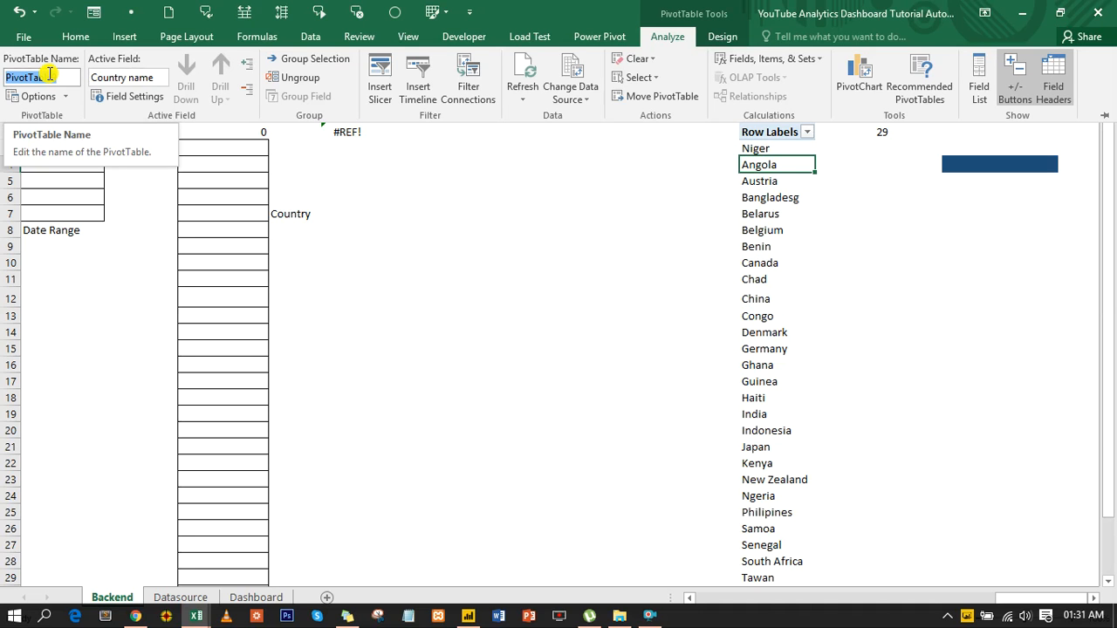
type("DynamicCountry")
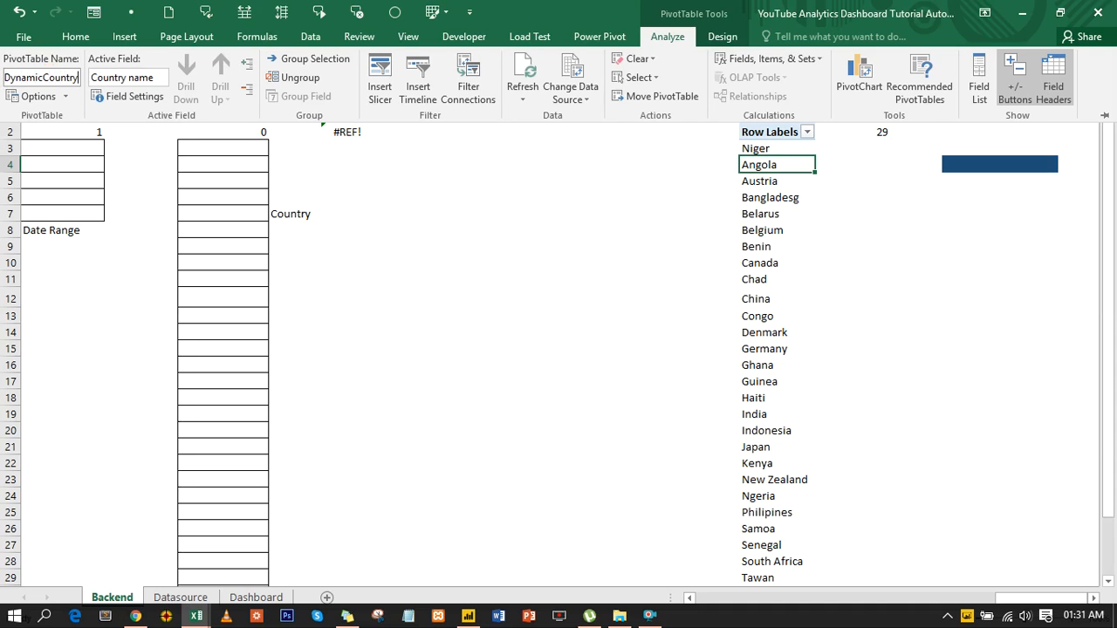
key("Return")
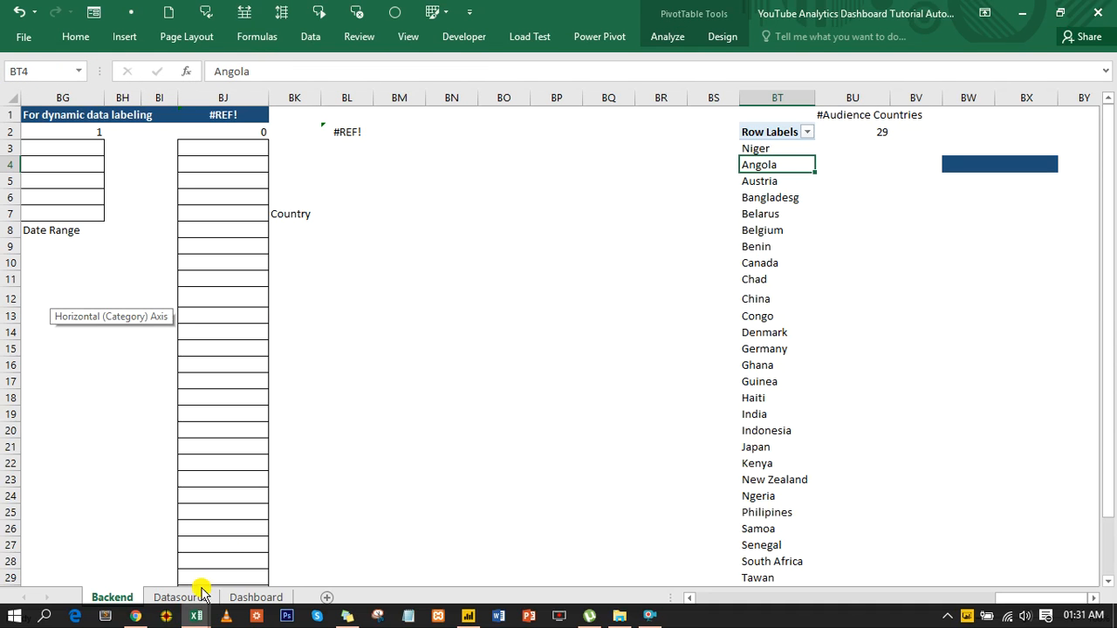
Connect the Date Range slicer on the Dashboard sheet to the DynamicCountry PivotTable
left_click(239, 596)
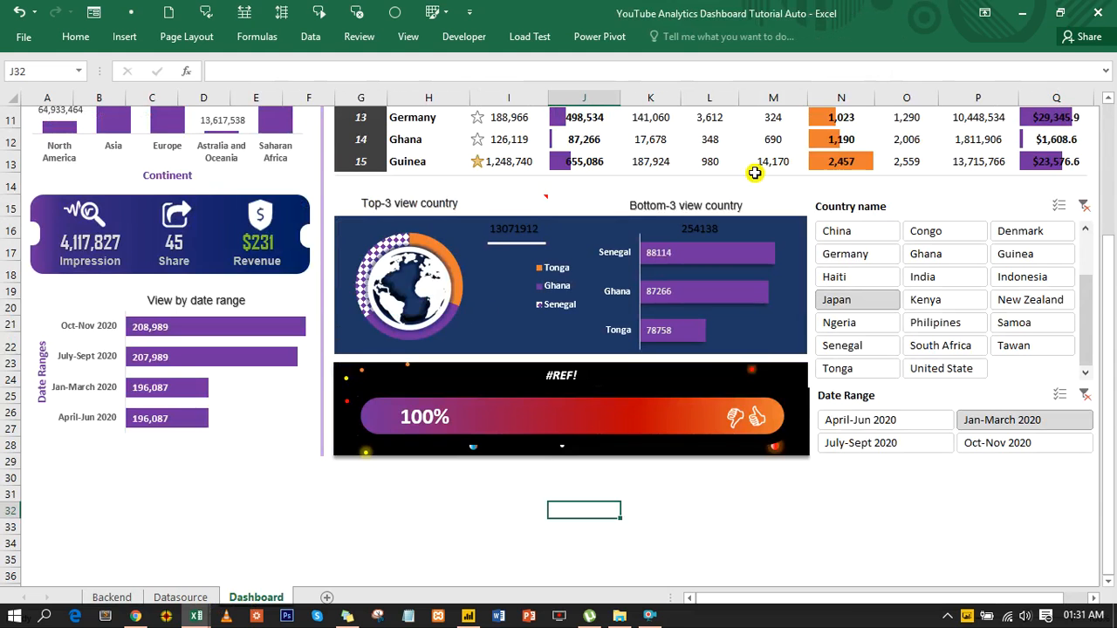
scroll(689, 410, "up", 4)
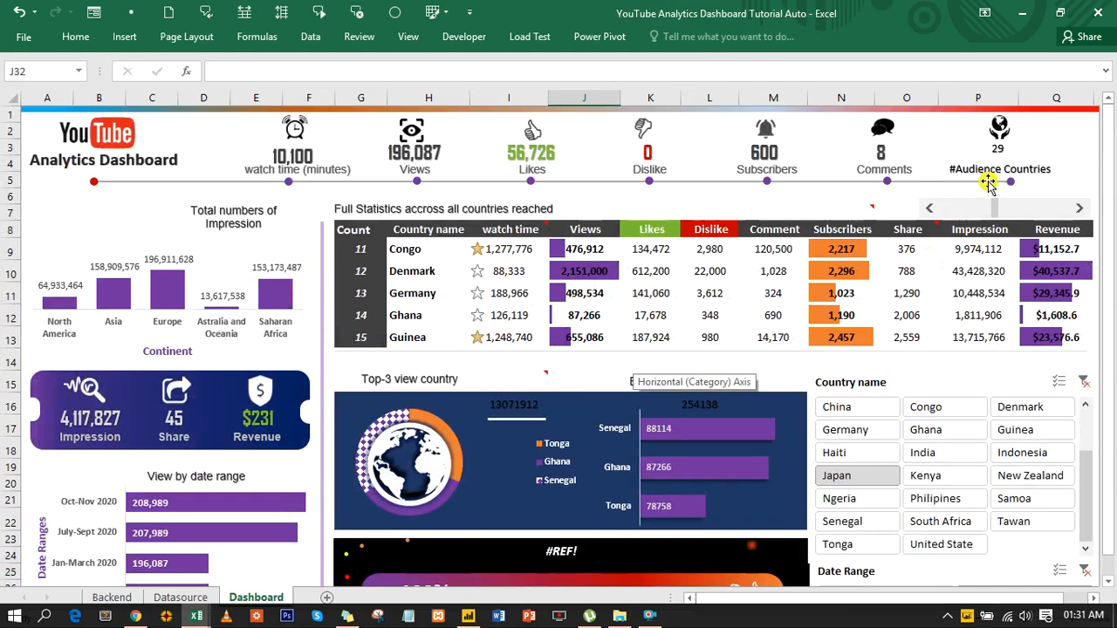
scroll(1004, 423, "down", 3)
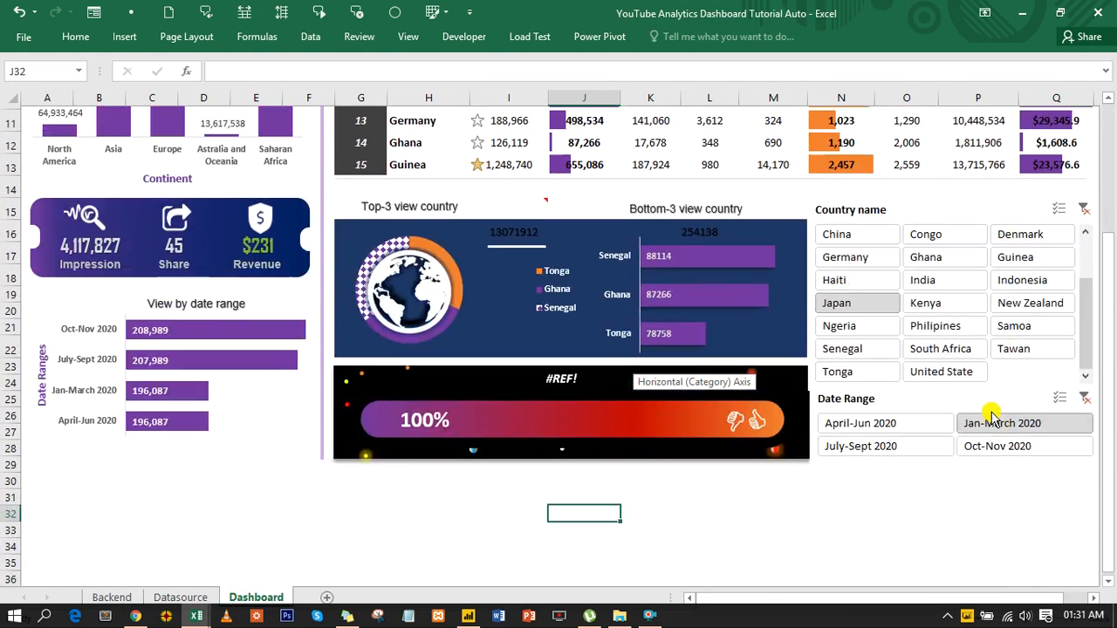
left_click(988, 400)
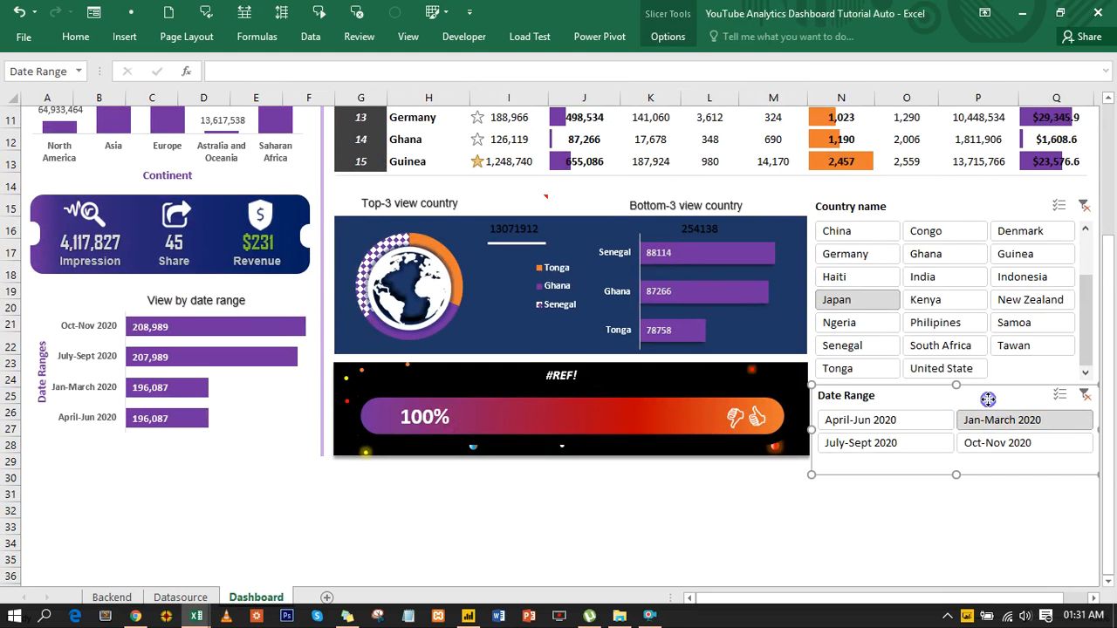
right_click(987, 399)
left_click(882, 243)
left_click(557, 247)
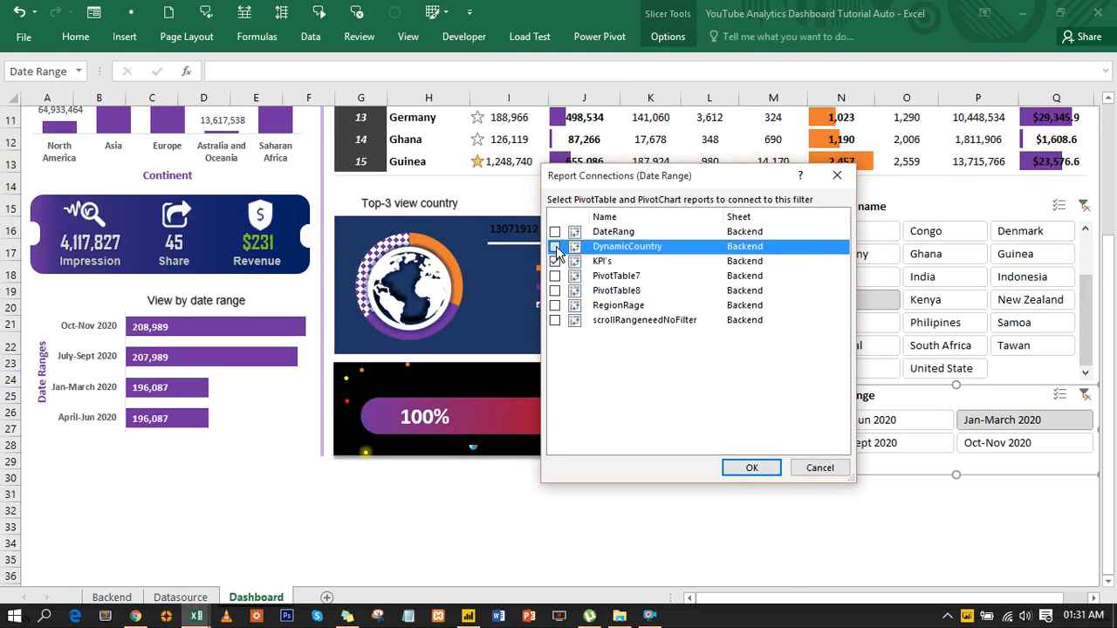
left_click(756, 468)
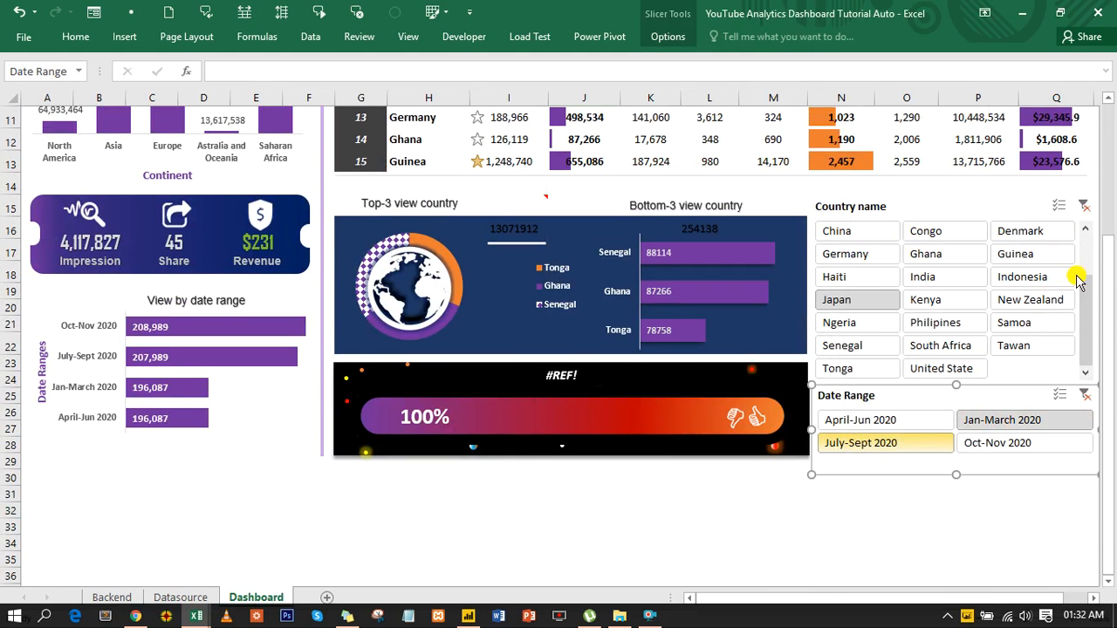
Test the audience country count by filtering Date Range to April-Jun 2020 and returning to Jan-March 2020
left_click_drag(1110, 315, 1113, 215)
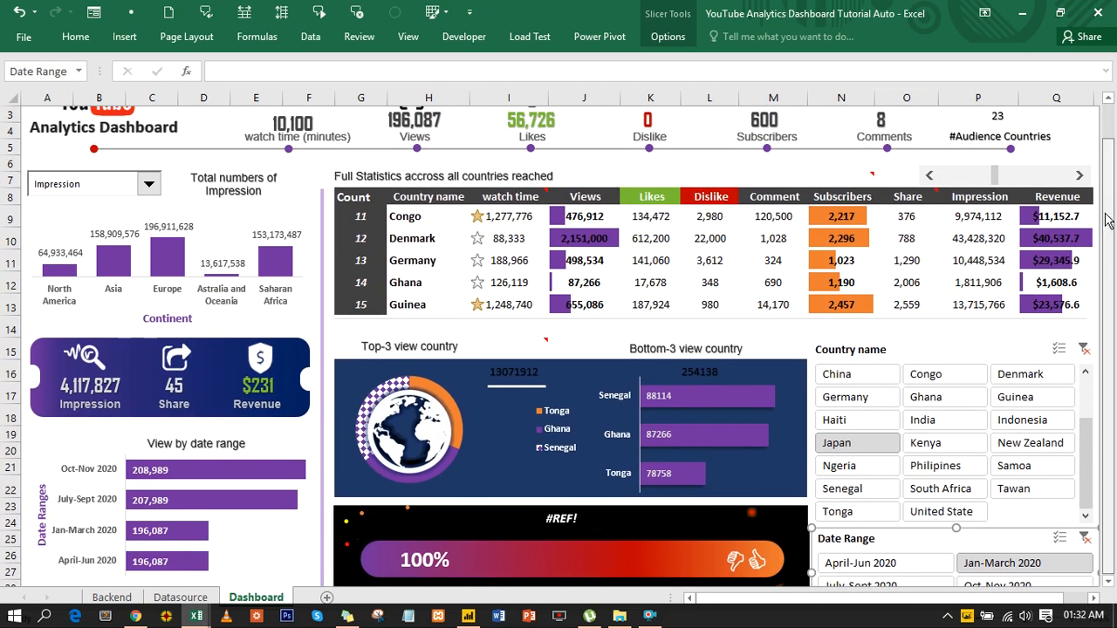
left_click(876, 563)
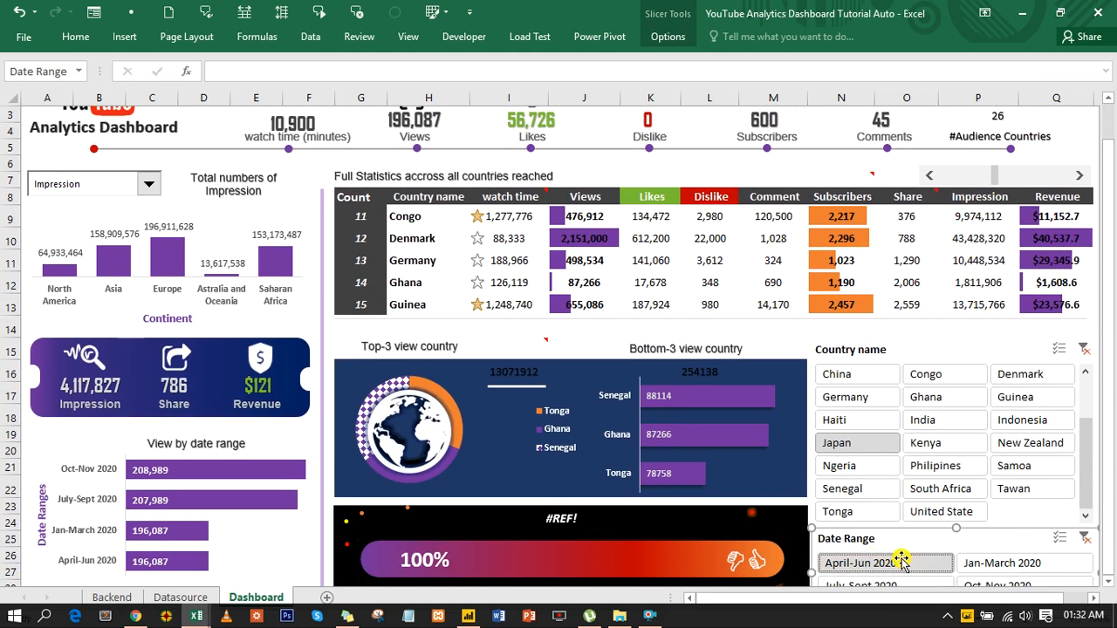
left_click(1034, 563)
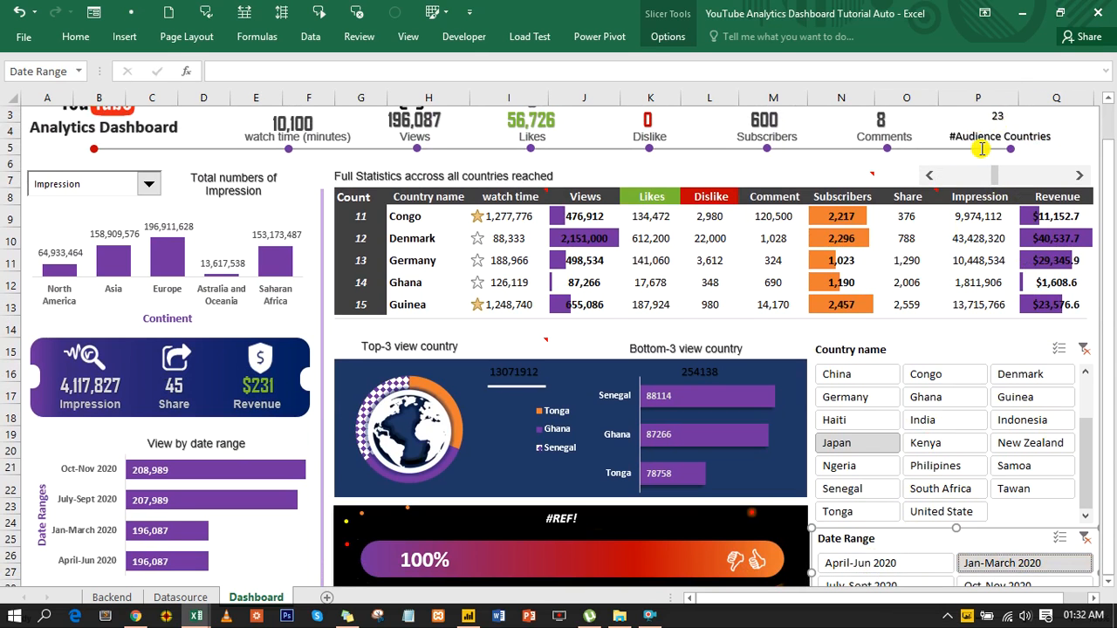
Copy the formatting of the Comments value to the #Audience Countries value with Format Painter
left_click(883, 122)
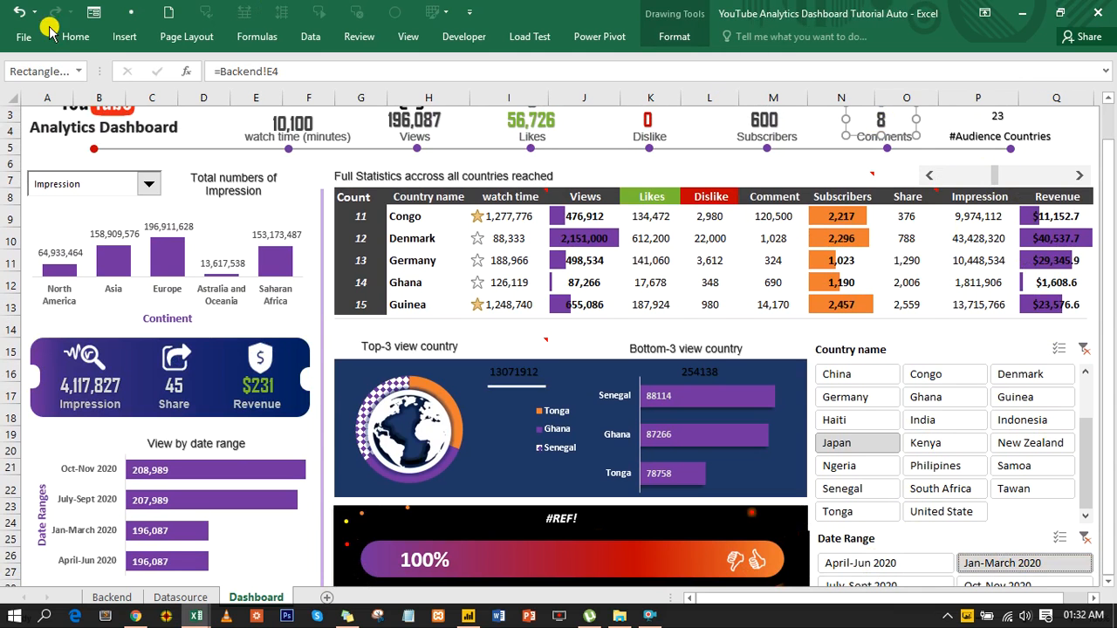
left_click(75, 35)
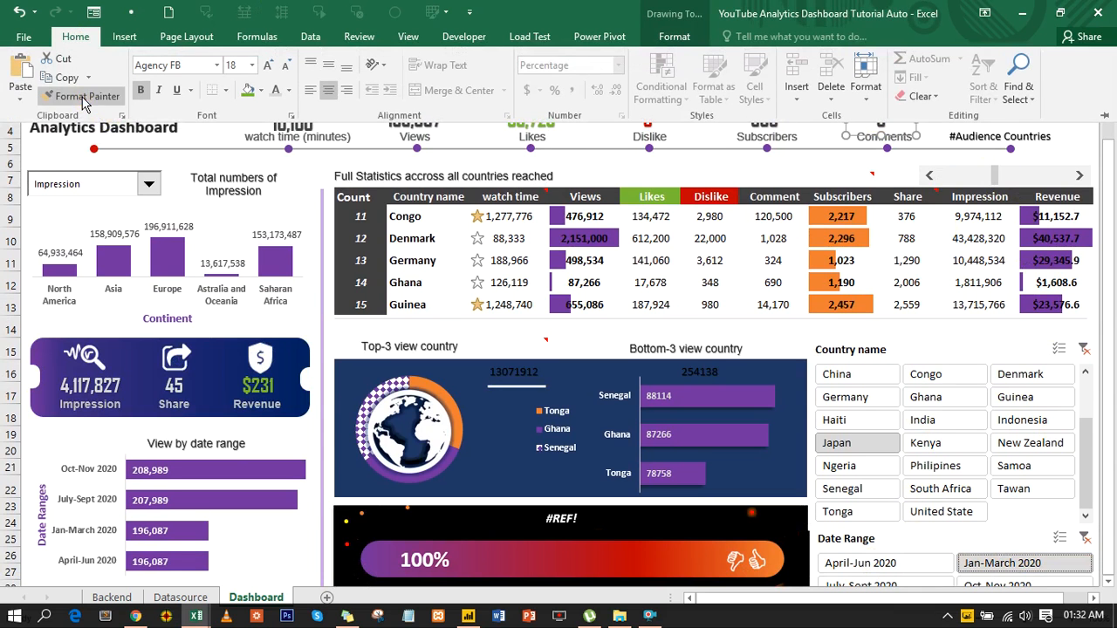
left_click(1014, 139)
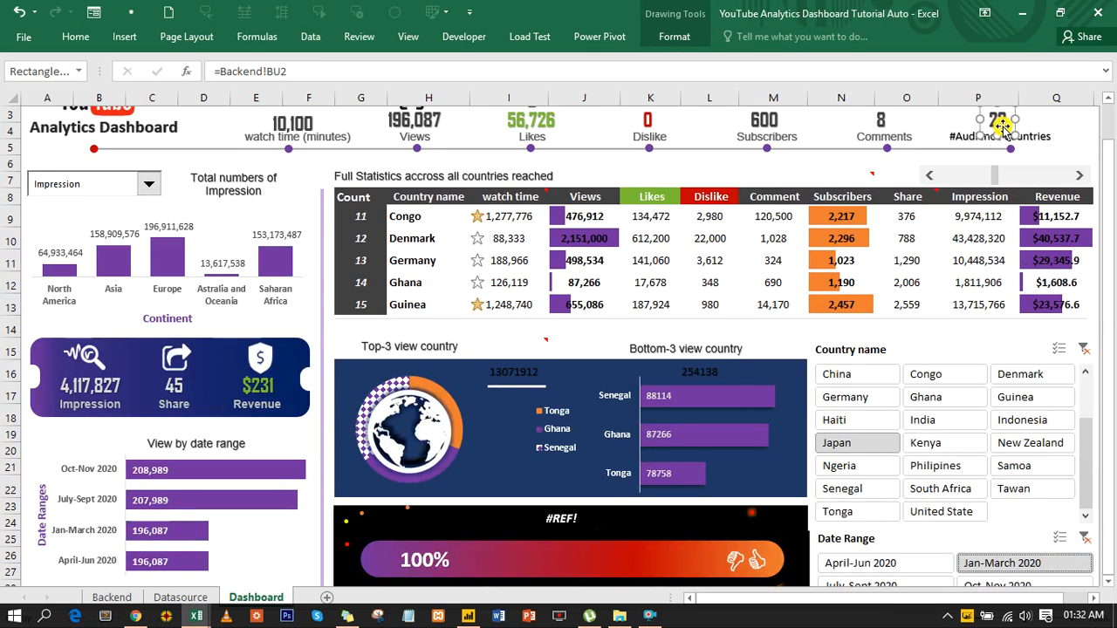
Auto-hide the ribbon, deselect the audience count box and shift the full statistics table back one row
left_click(984, 13)
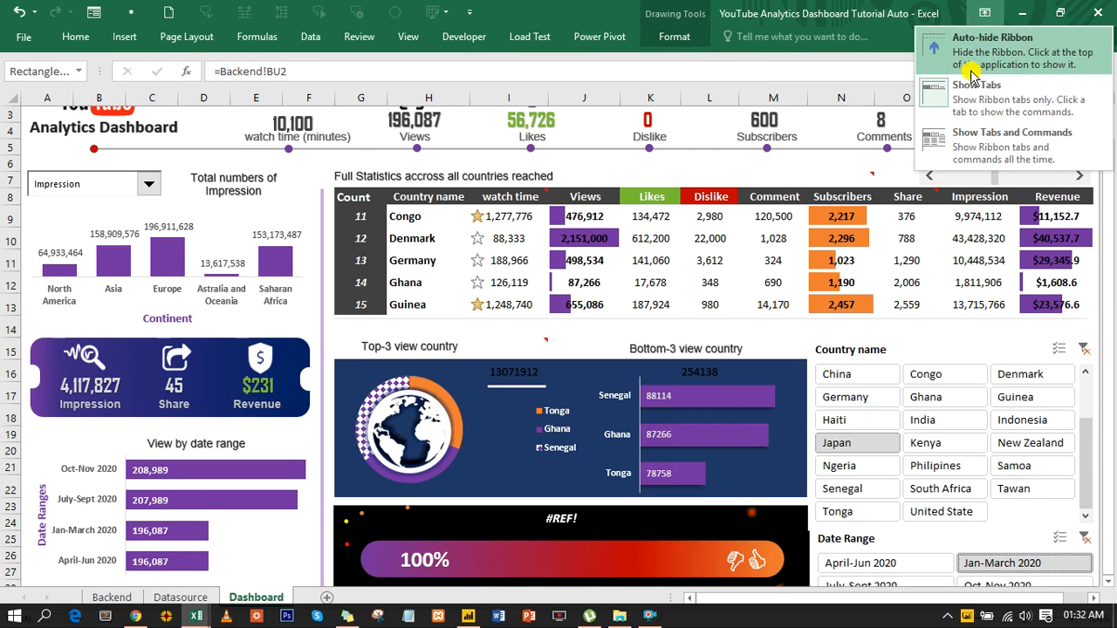
left_click(971, 50)
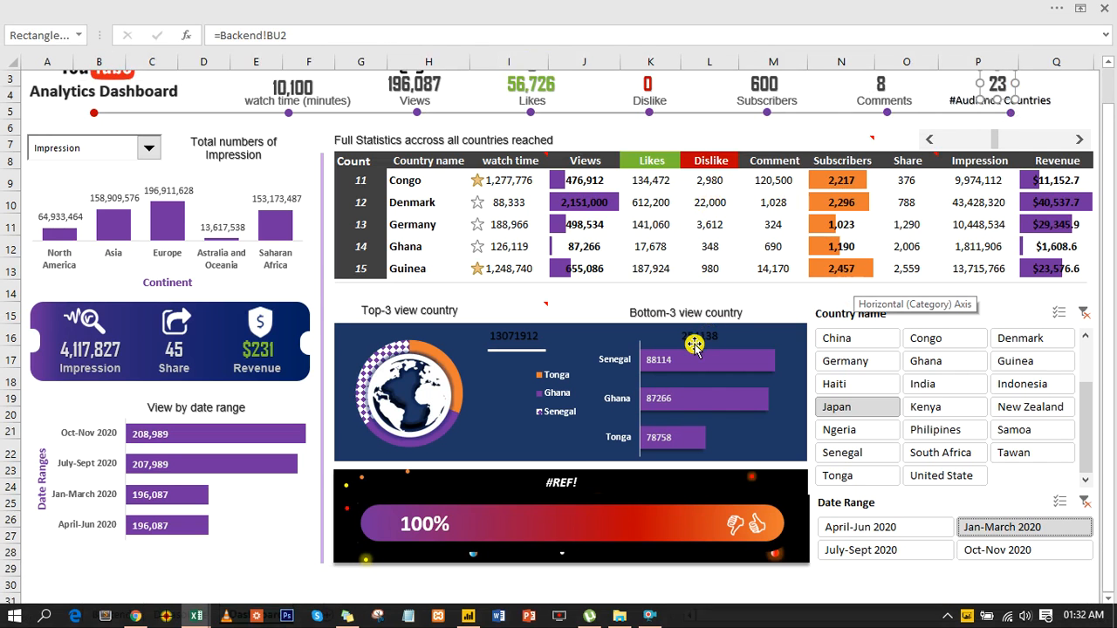
scroll(925, 436, "down", 3)
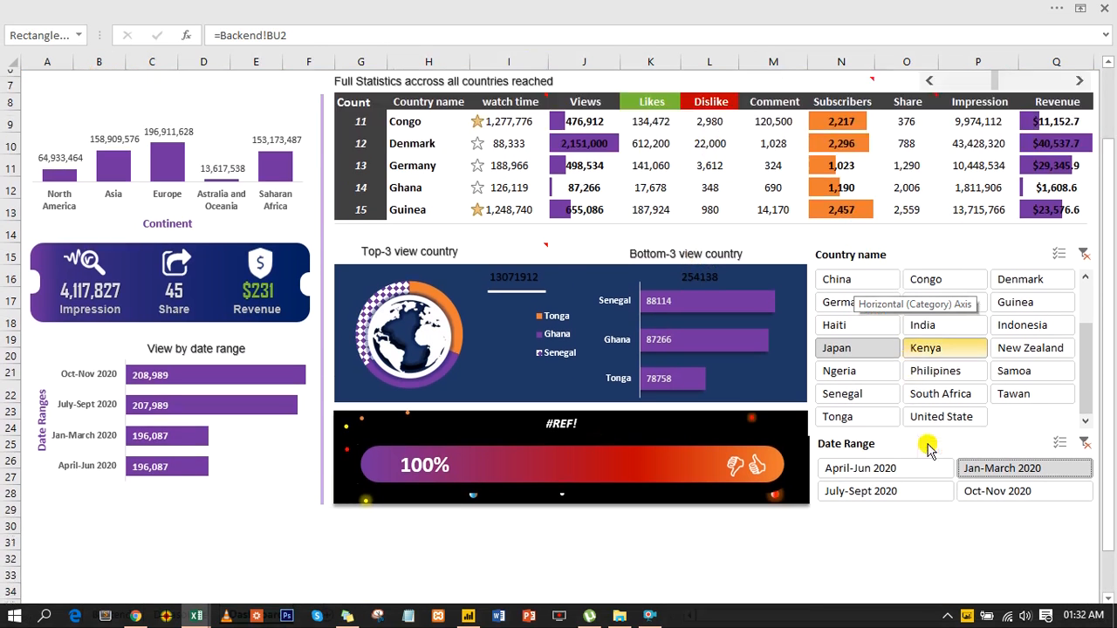
scroll(873, 358, "up", 4)
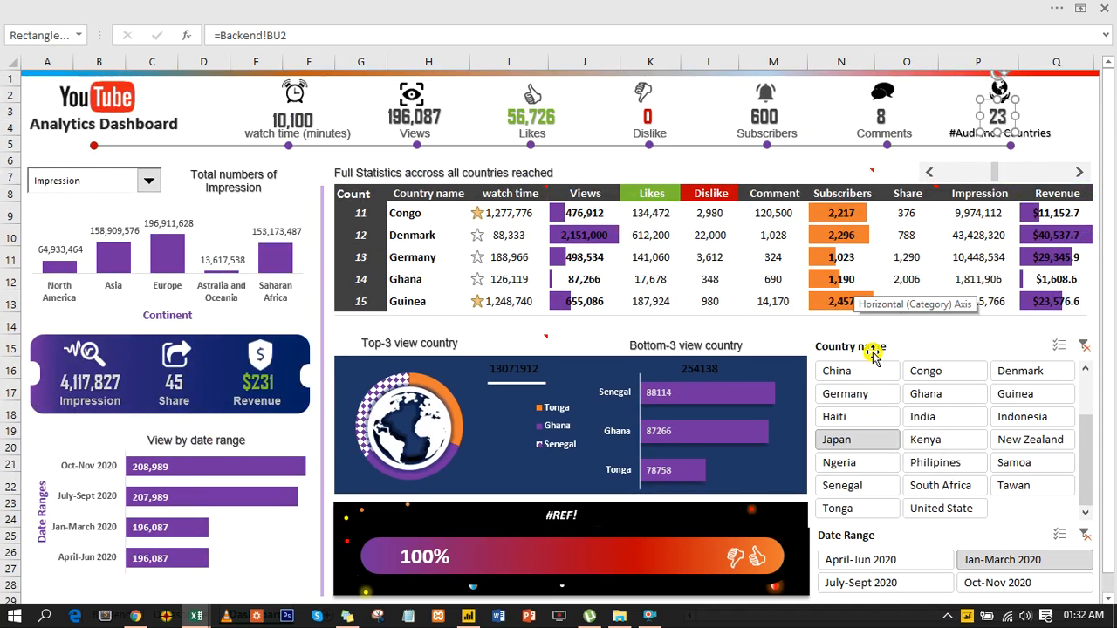
left_click(231, 90)
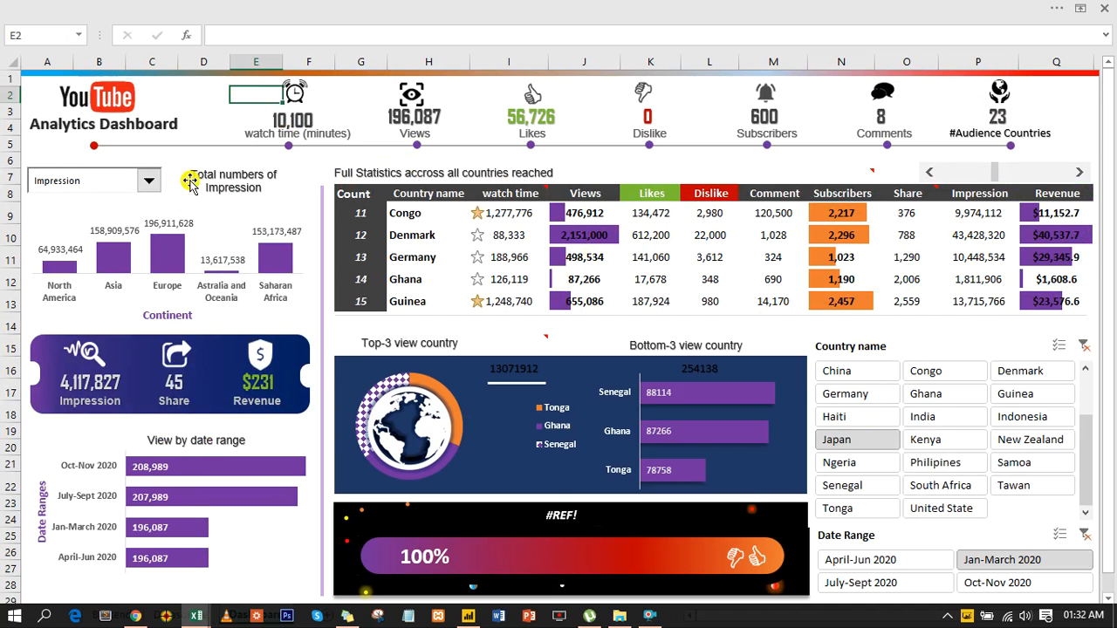
left_click(928, 177)
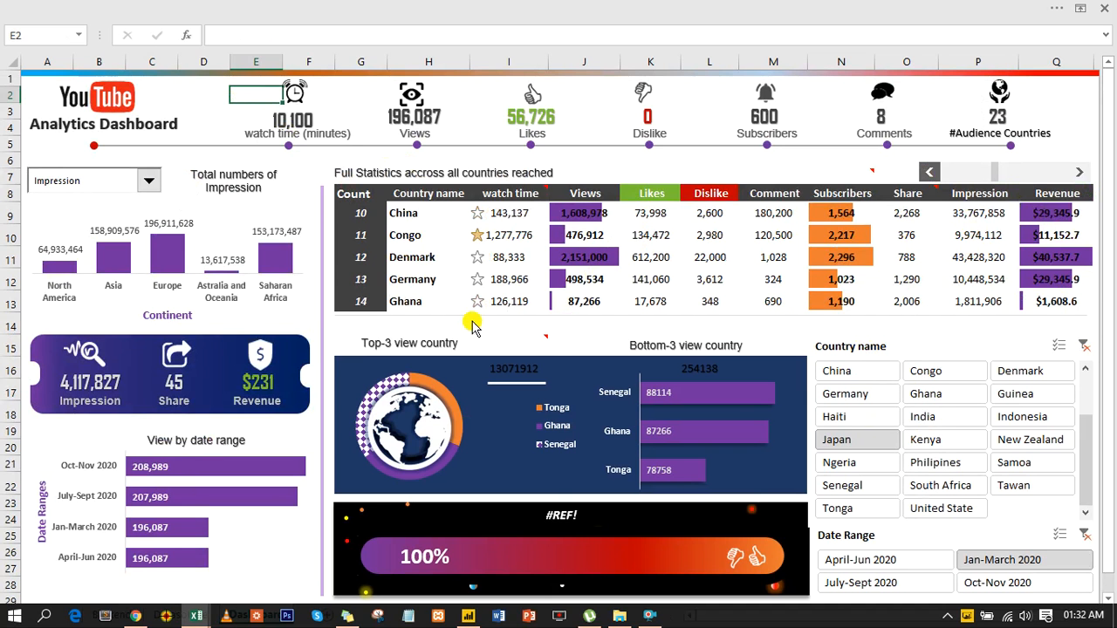
Format the total value above the top-3 view country chart as bold, white text at size 16
mouse_move(545, 340)
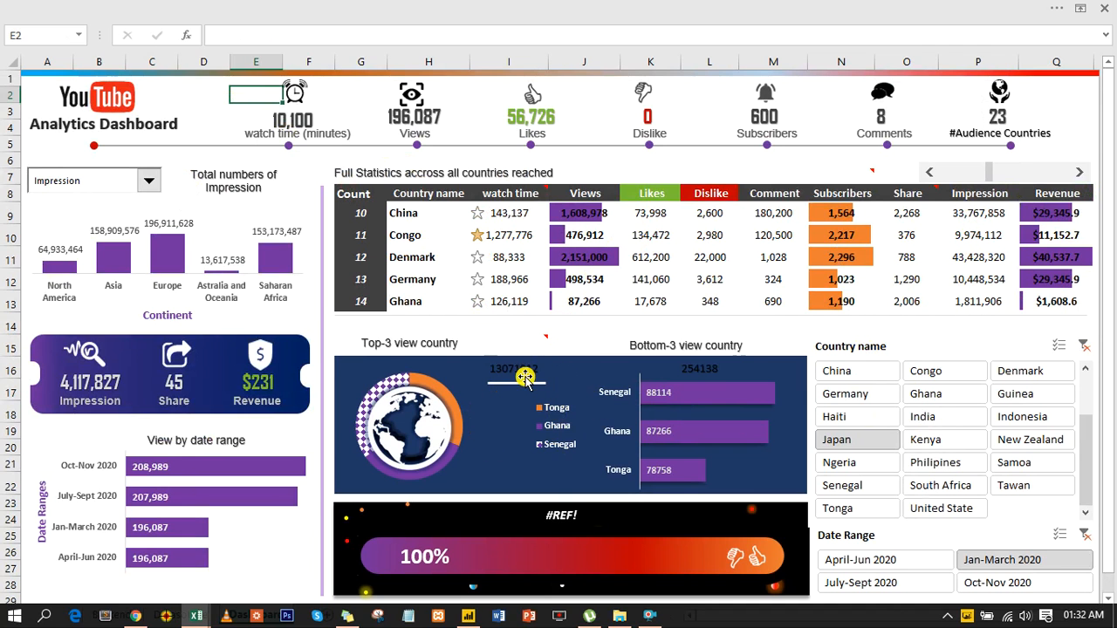
left_click(522, 370)
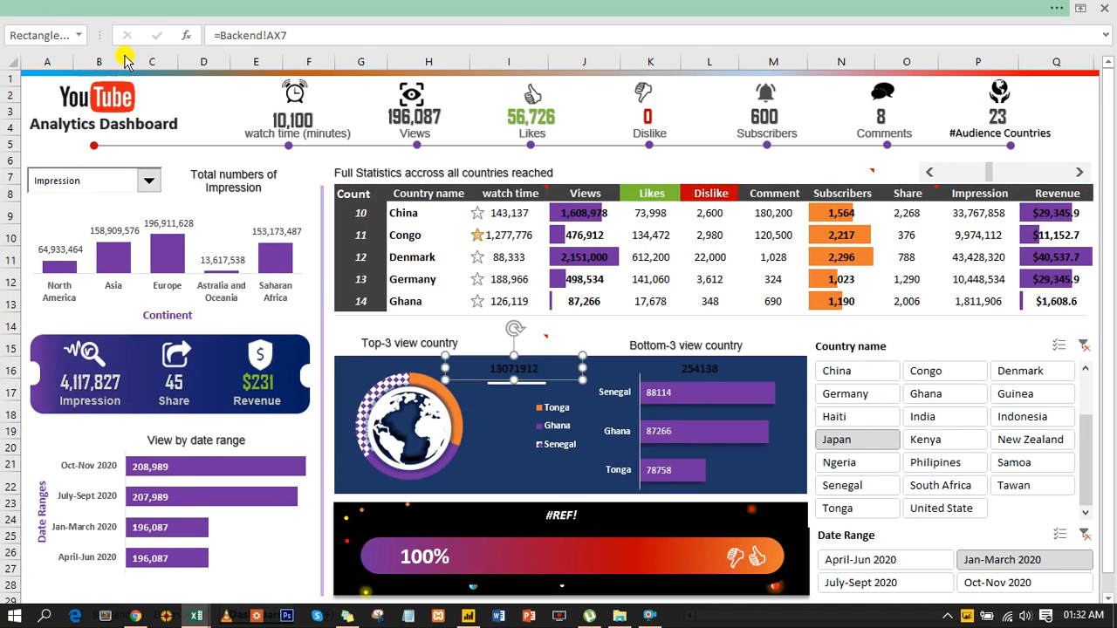
left_click(110, 10)
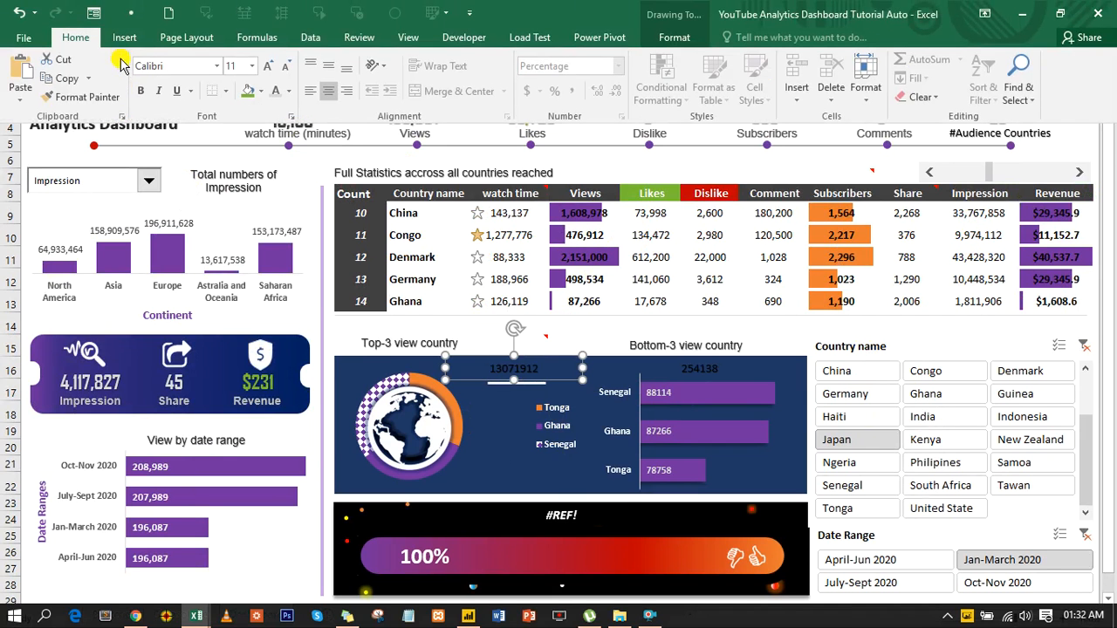
left_click(268, 70)
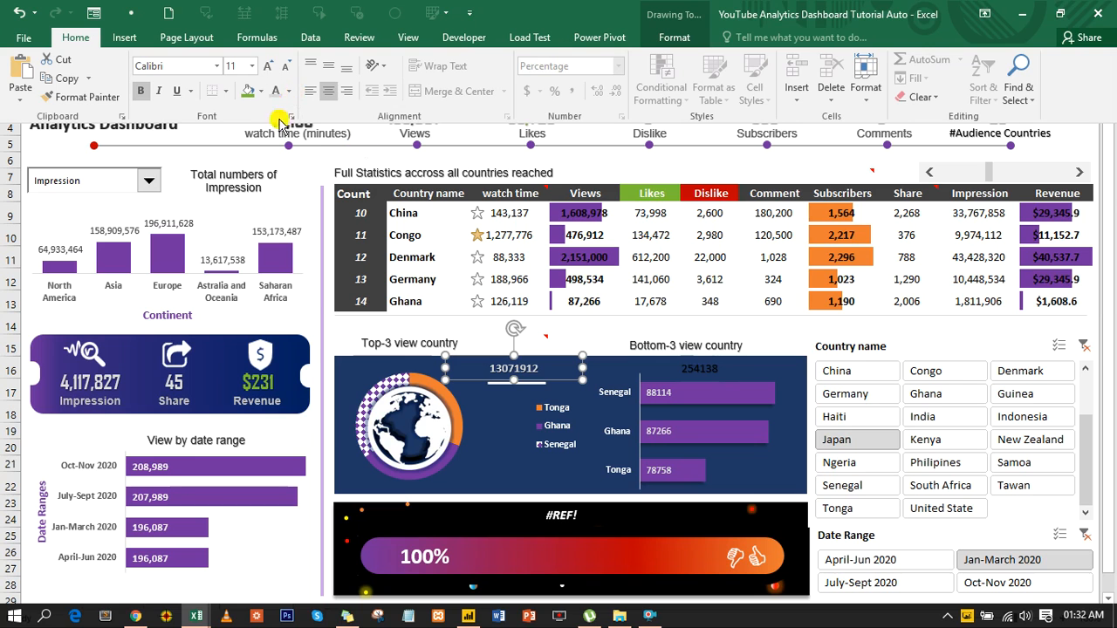
left_click(268, 70)
left_click(268, 70)
left_click(268, 70)
Lower the upper edge of the bottom-3 view country bar chart to clear its total value
left_click(83, 97)
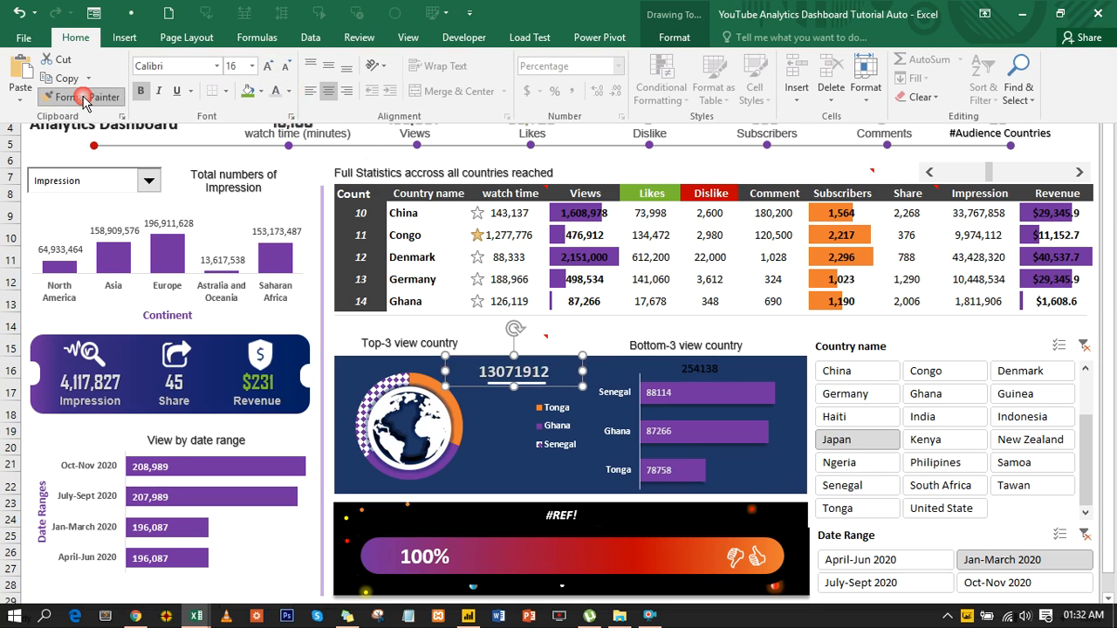
left_click(695, 369)
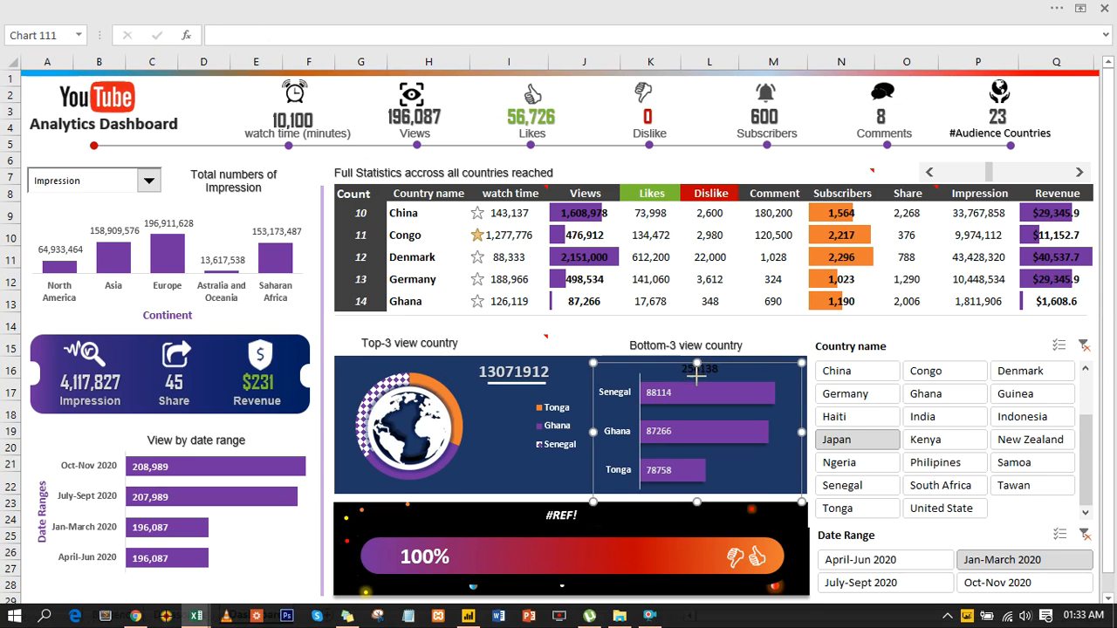
left_click_drag(696, 369, 697, 380)
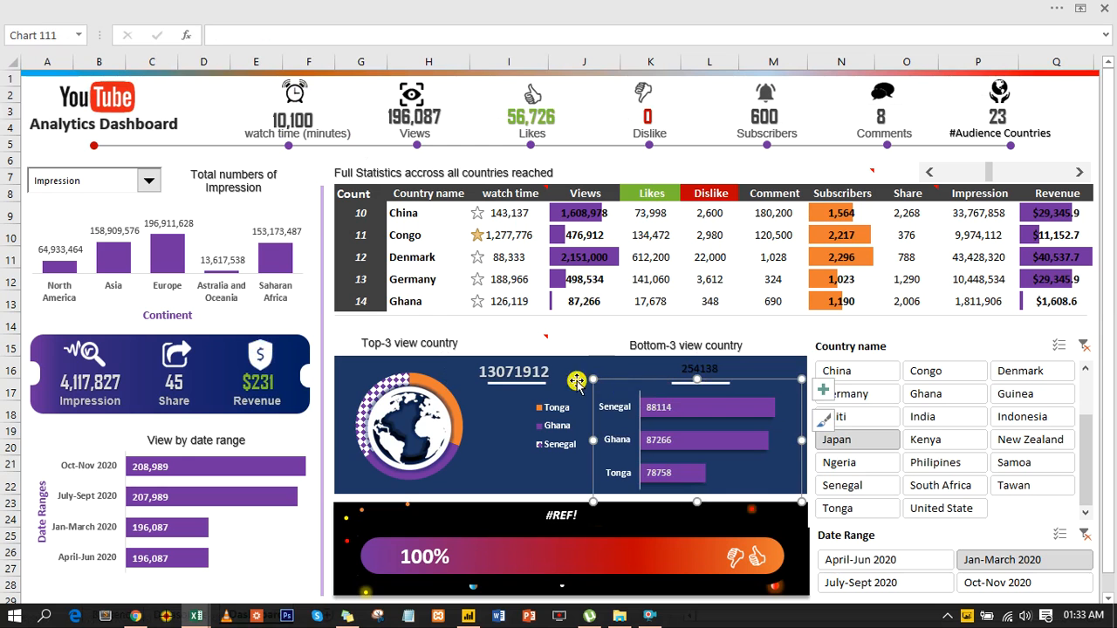
Copy the formatting of the top-3 total to the bottom-3 total with Format Painter, and deselect the box
left_click(528, 372)
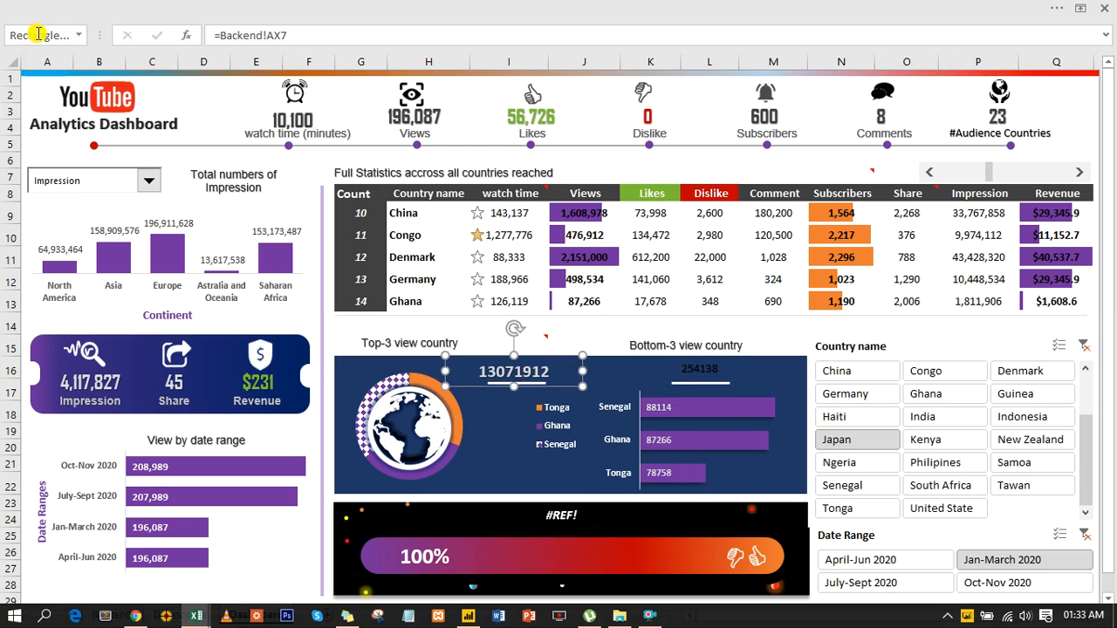
left_click(47, 5)
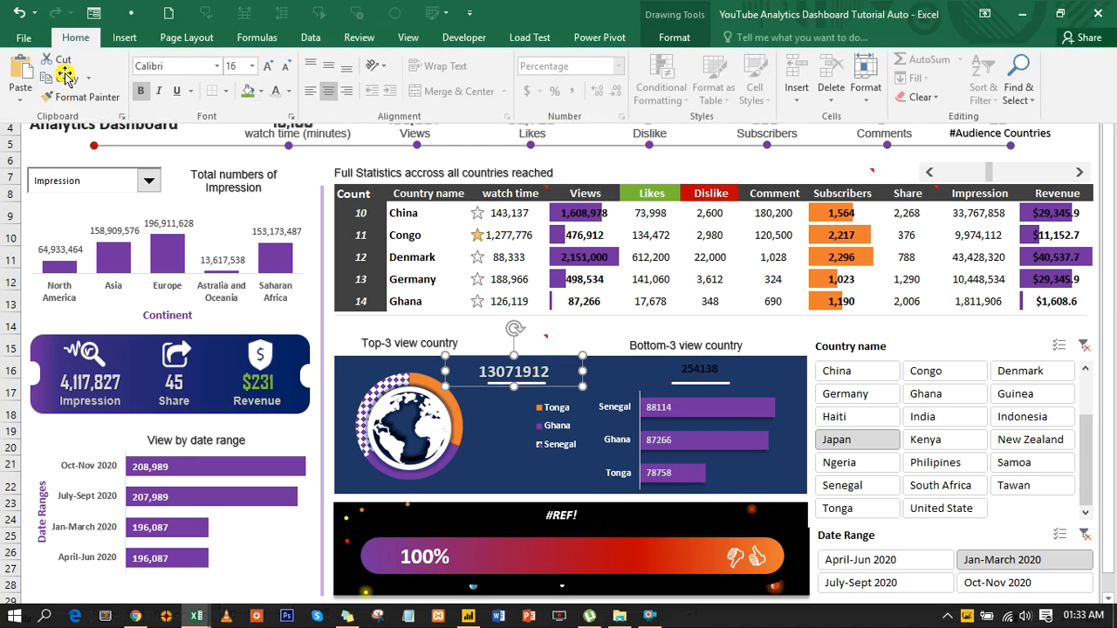
left_click(80, 97)
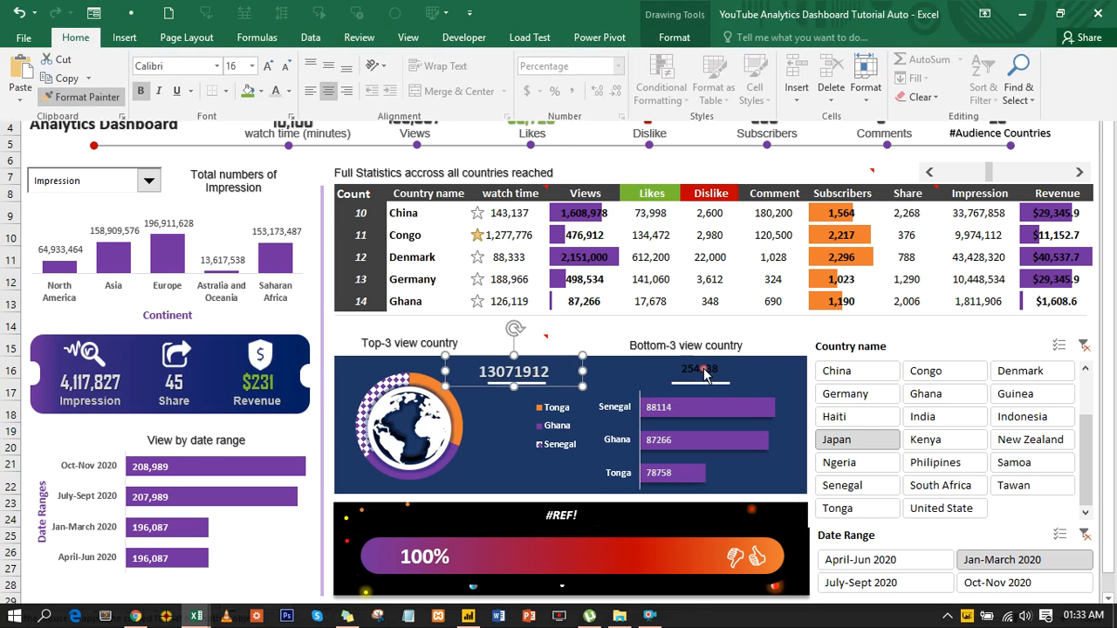
left_click(705, 373)
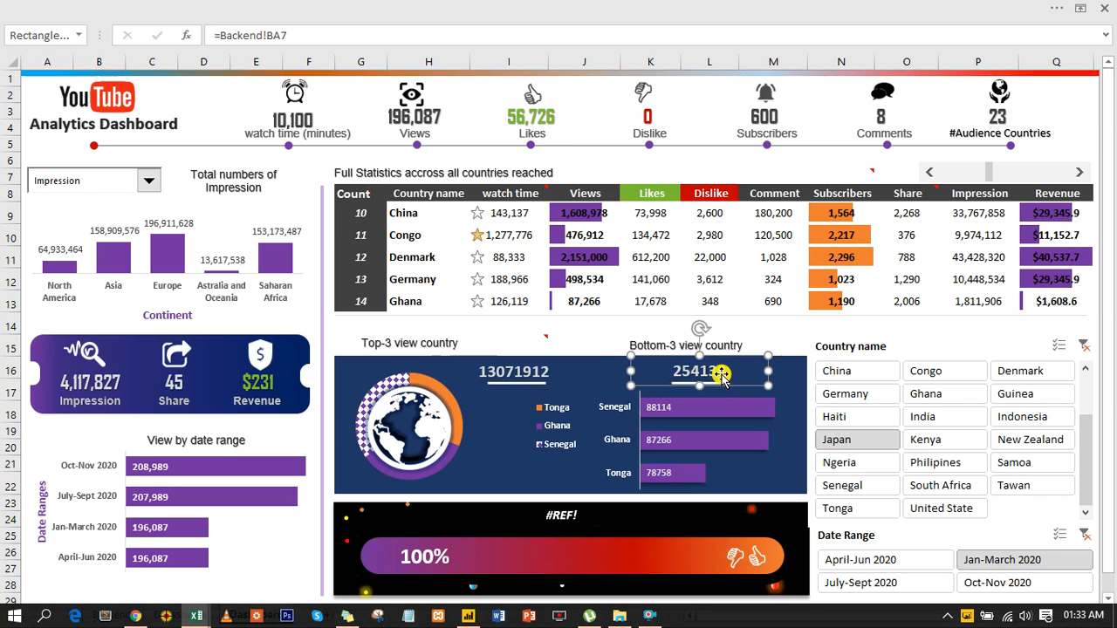
key("Escape")
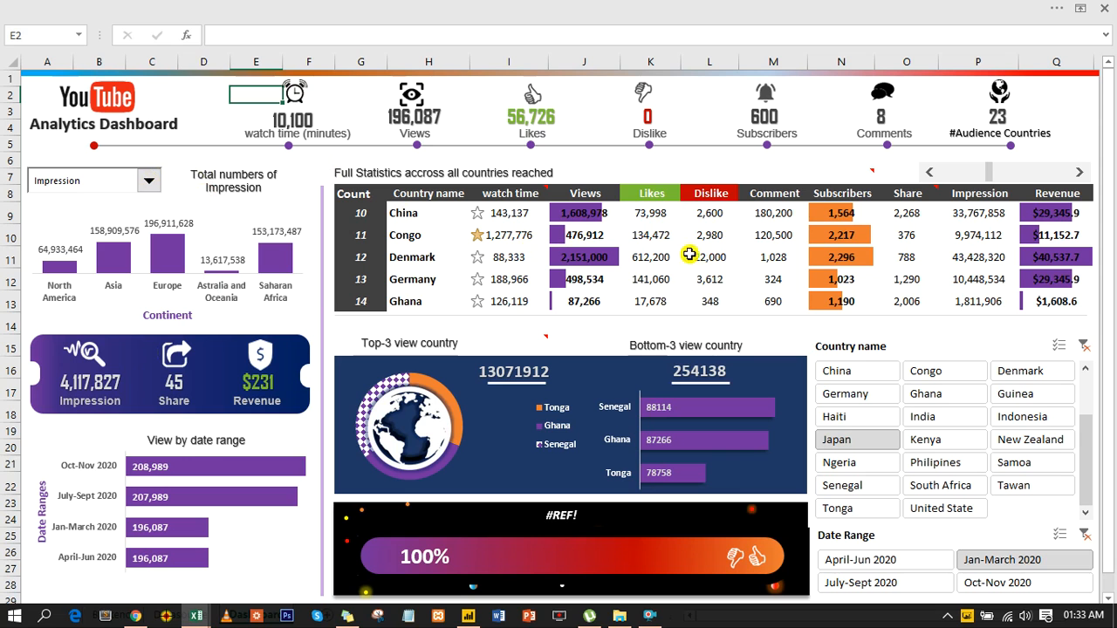
Test the full statistics table's scroll control forward and back, stopping at rows 15 to 19
left_click(1082, 174)
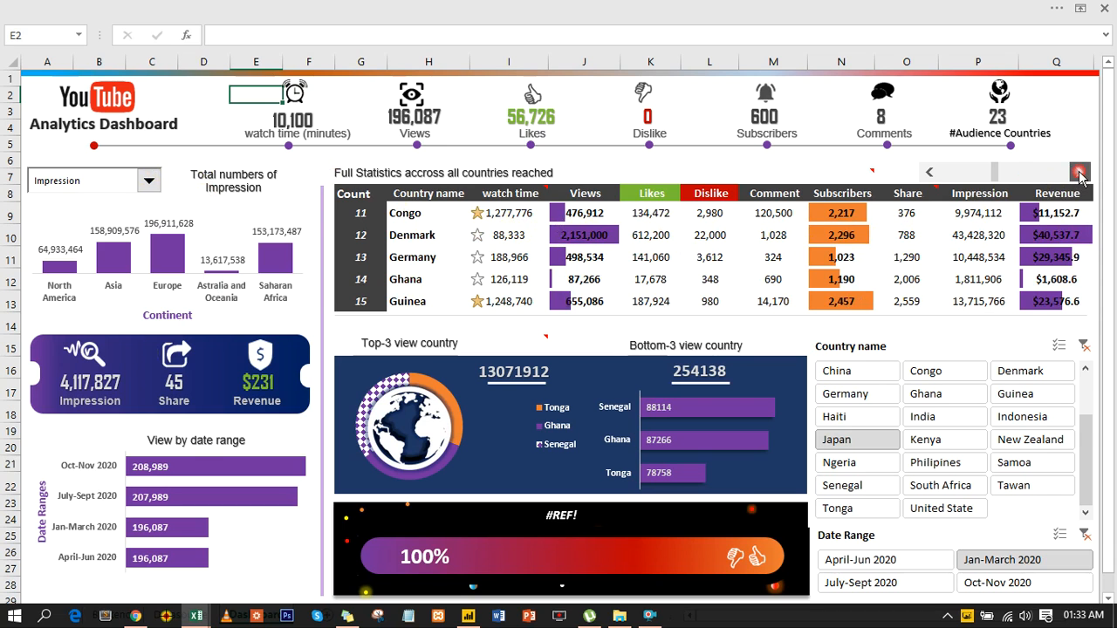
left_click(1081, 174)
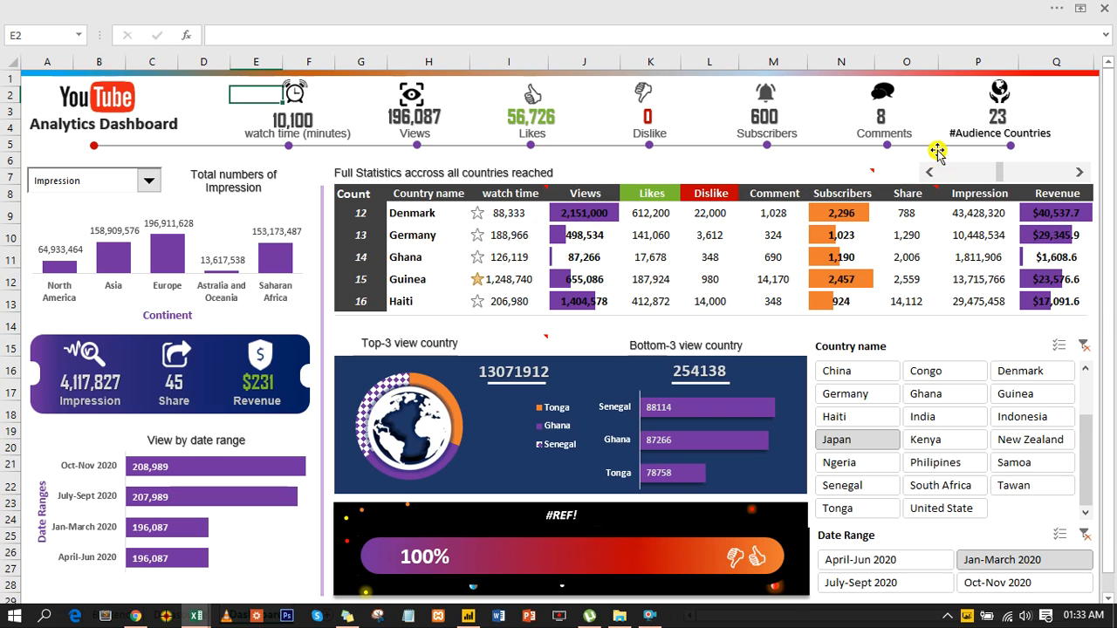
left_click(1056, 110)
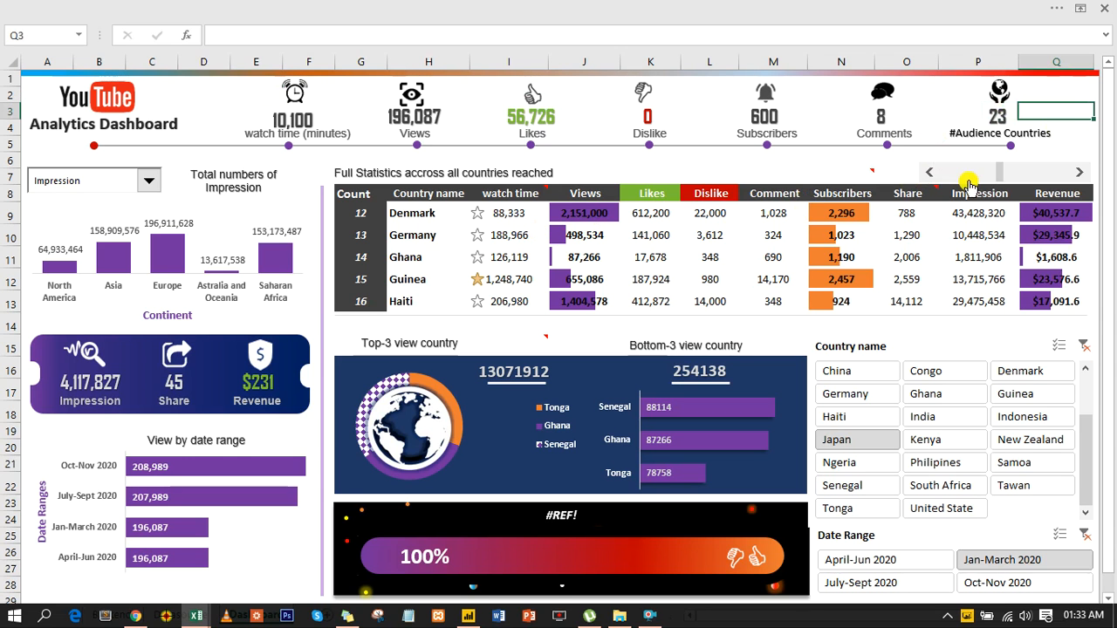
left_click(930, 172)
left_click(930, 173)
left_click_drag(982, 193, 1008, 194)
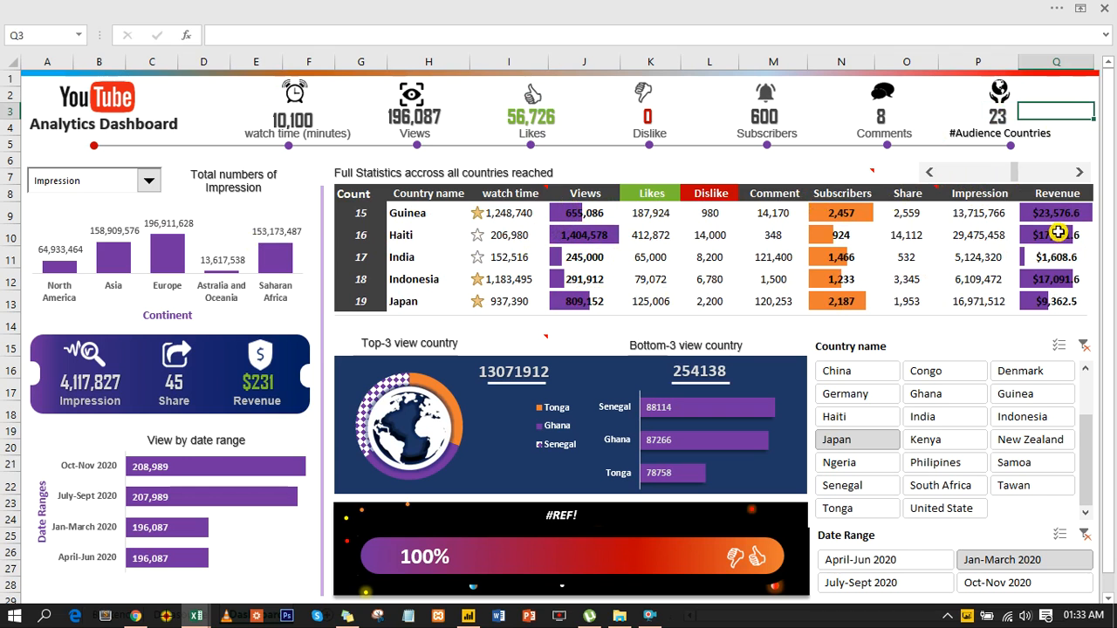
Test the continent chart's metric selector with Comment, Likes and Dislike, and leave it set to Revenue
left_click(150, 182)
left_click(80, 234)
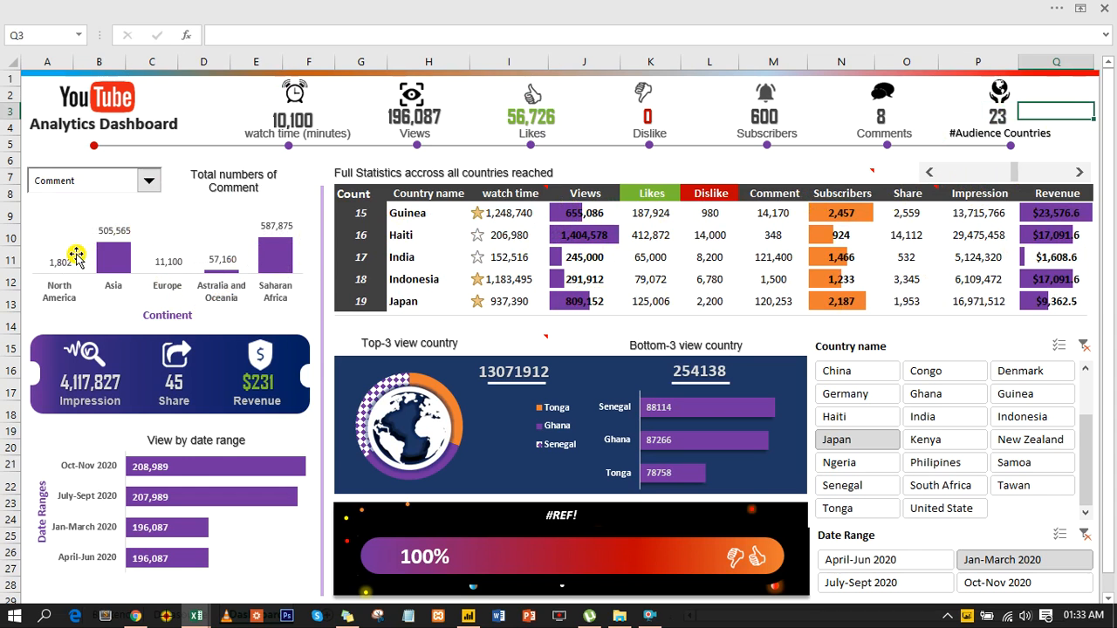
left_click(152, 184)
left_click(61, 222)
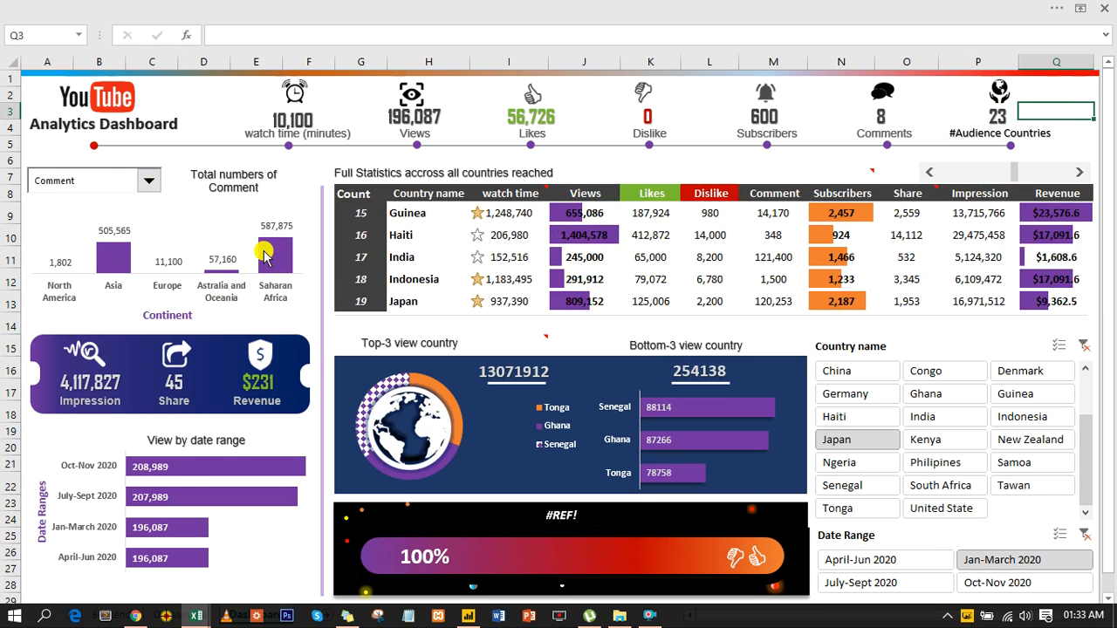
left_click(148, 180)
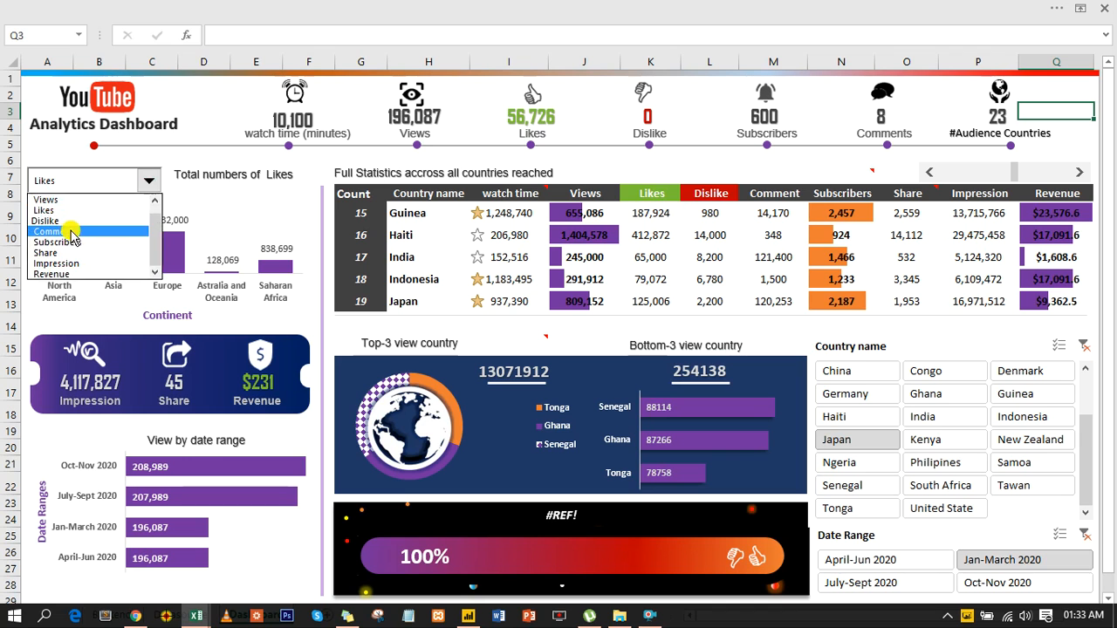
left_click(63, 221)
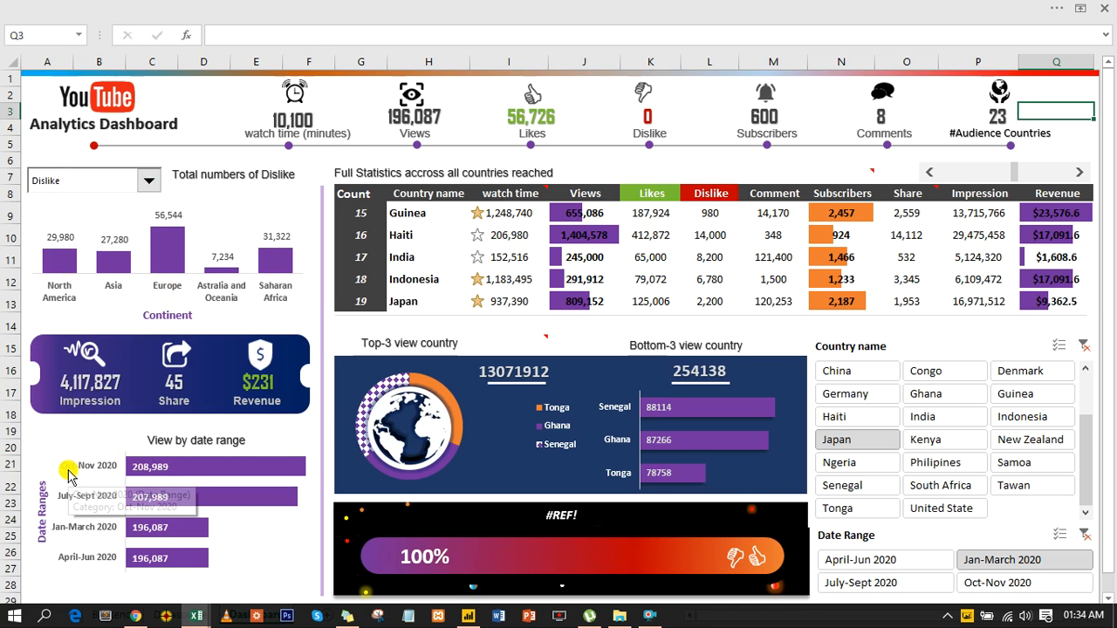
mouse_move(194, 471)
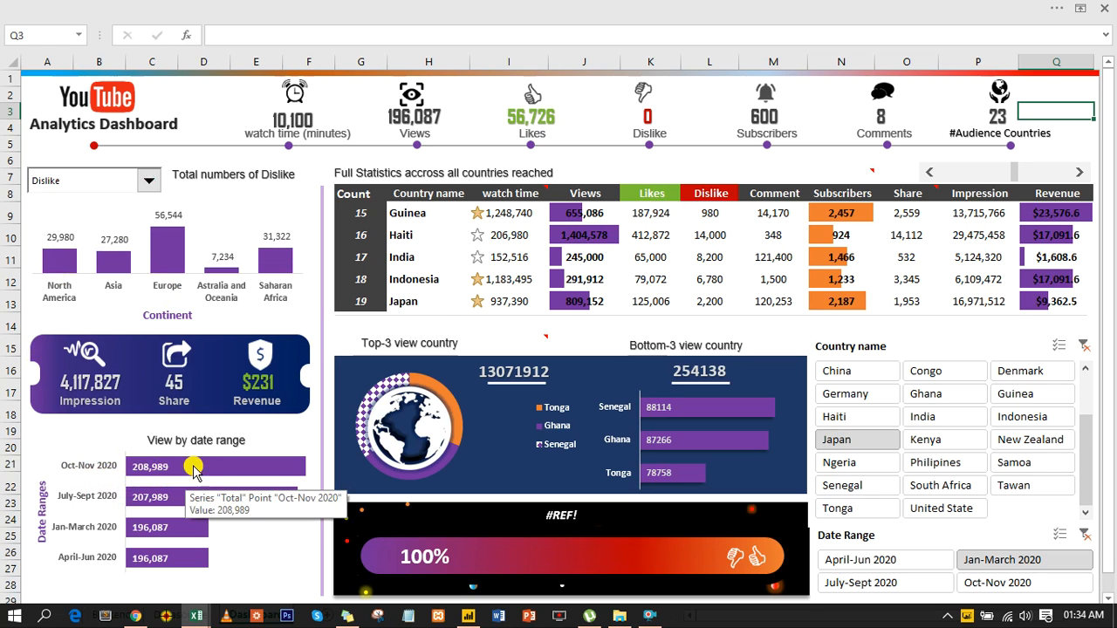
left_click(150, 181)
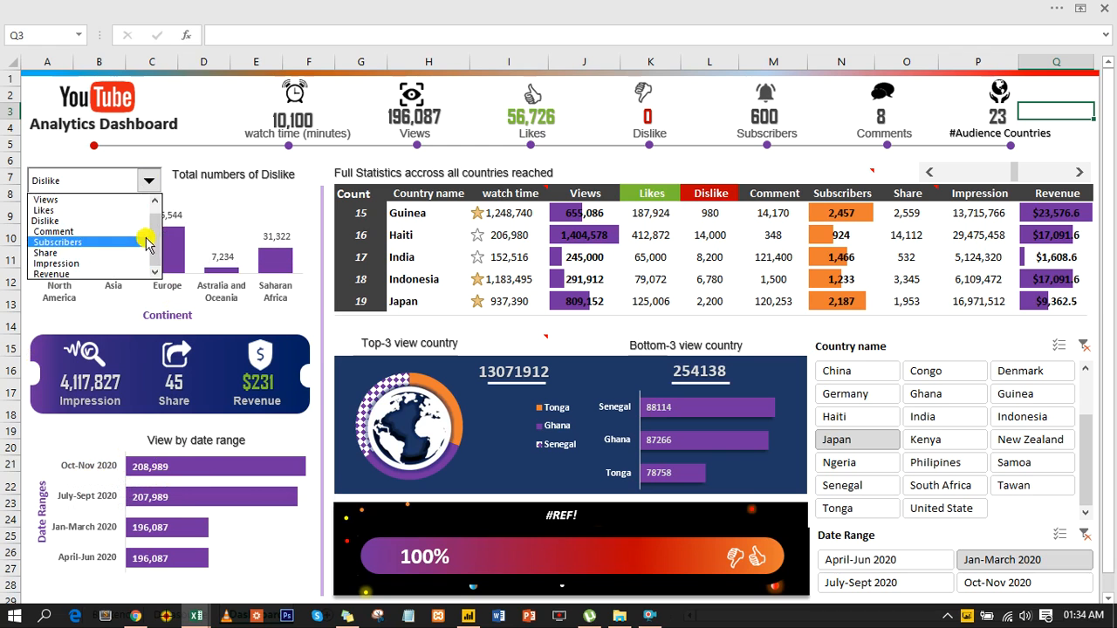
left_click(63, 274)
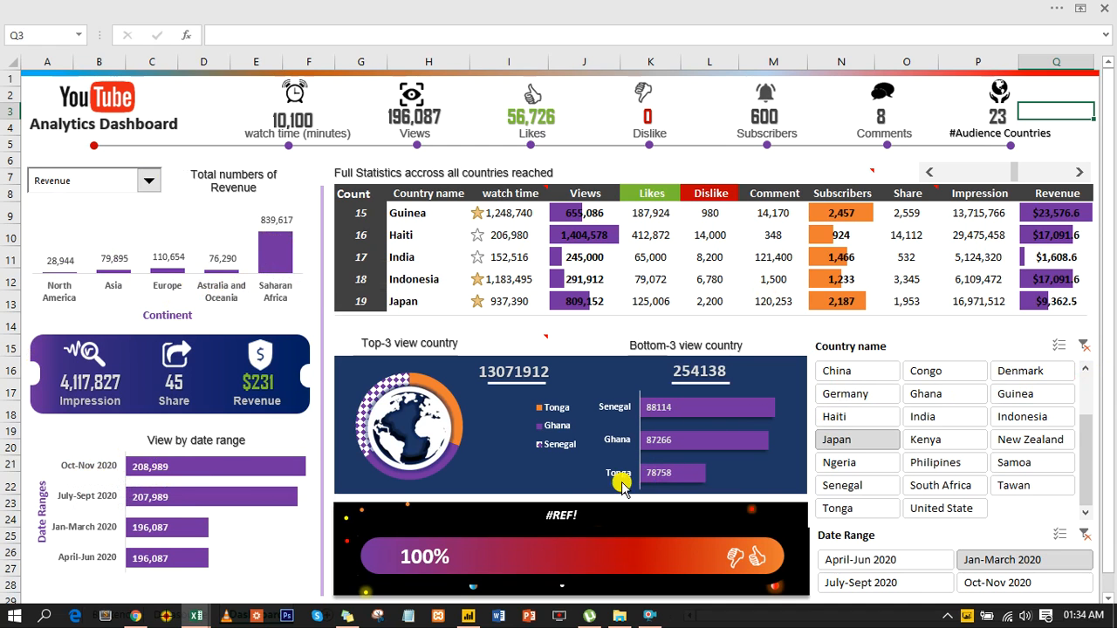
Remove the =Backend!BL2 link from the #REF! title box above the likes percentage bar
left_click(562, 516)
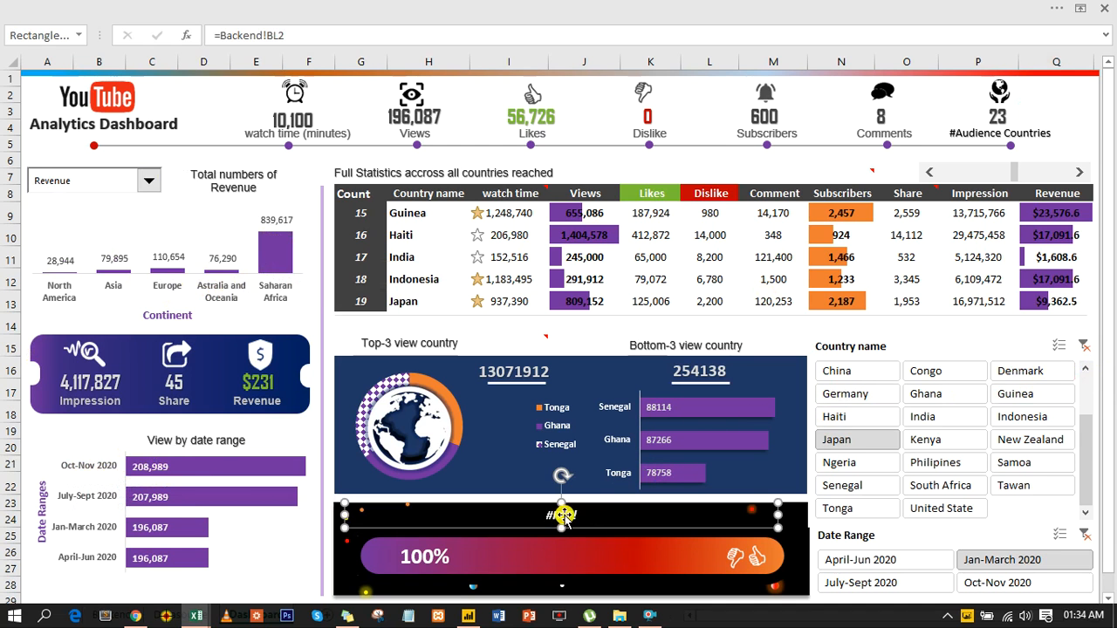
left_click_drag(304, 34, 147, 30)
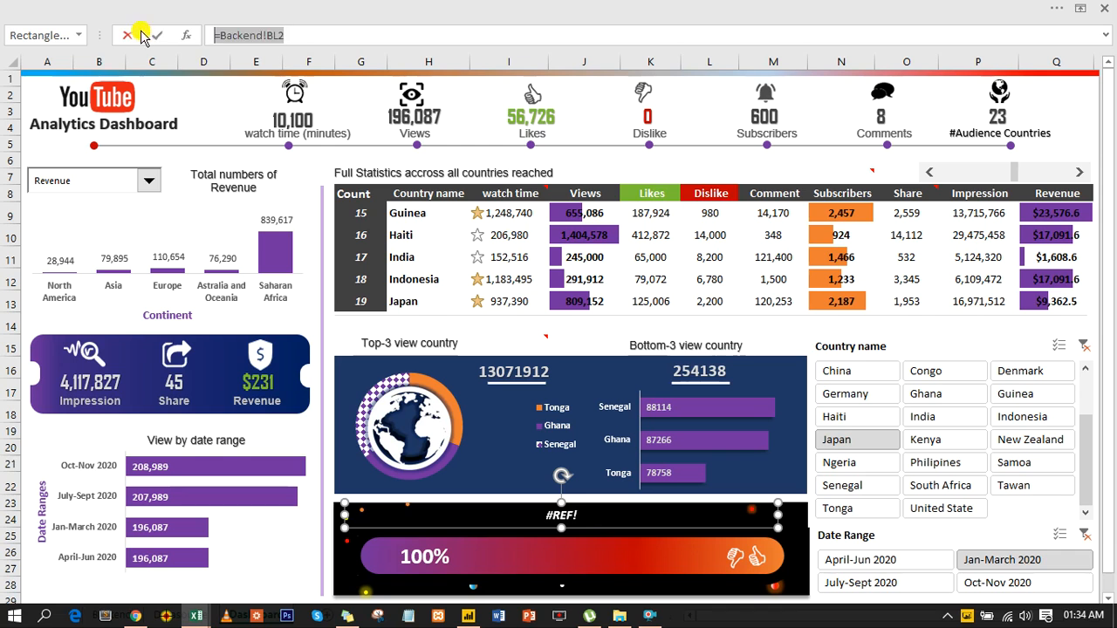
key("Delete")
key("Return")
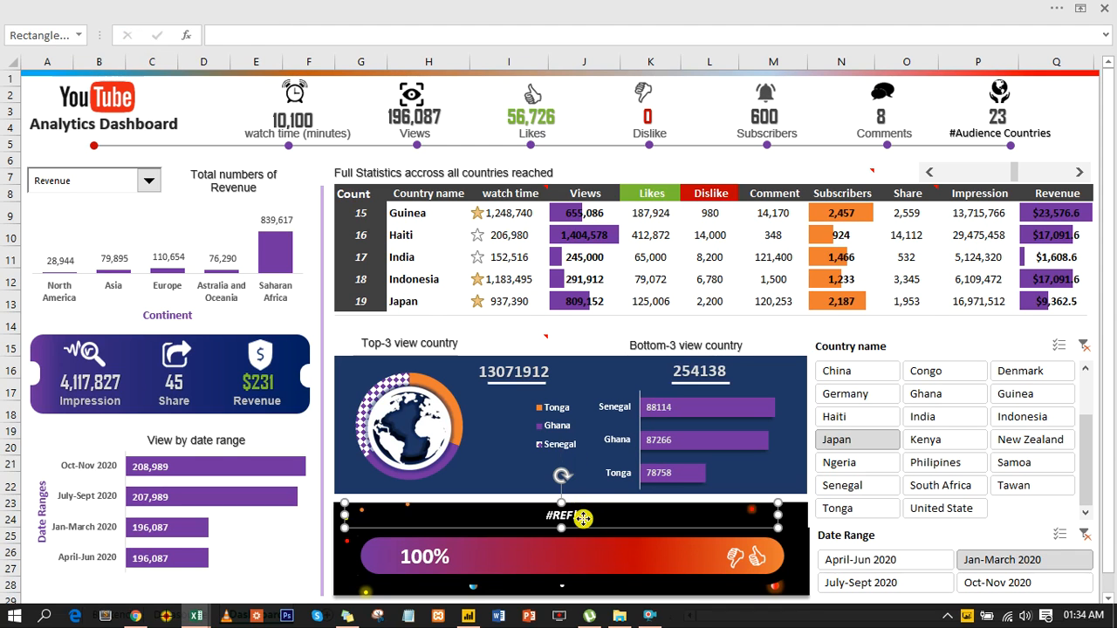
Replace the #REF! text above the likes percentage bar with the title "Percentage of likes" and deselect the box
left_click(572, 518)
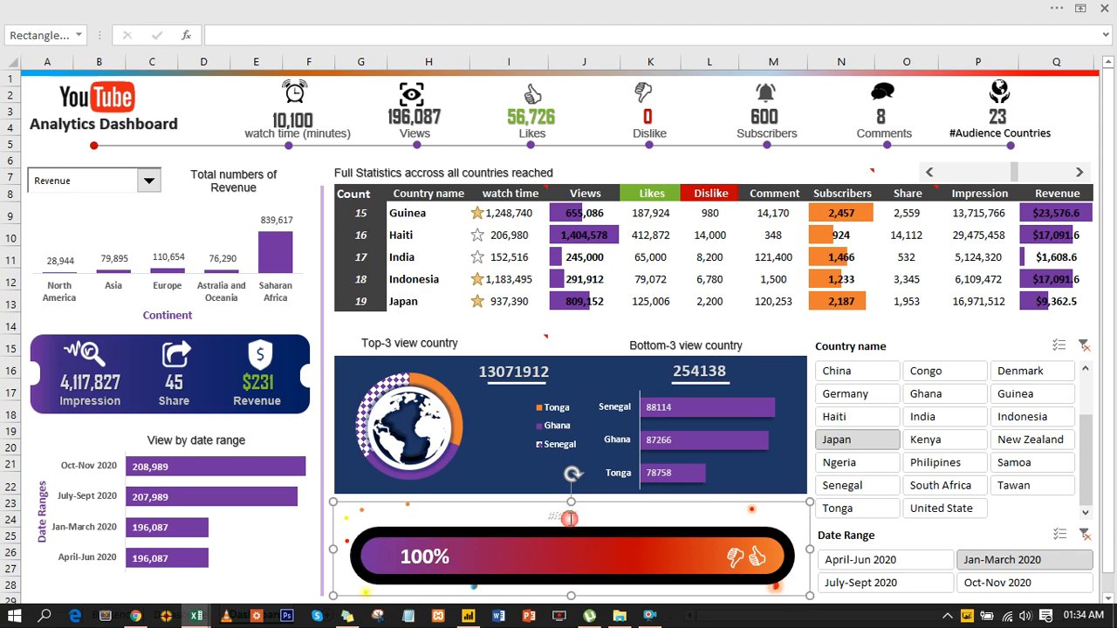
left_click(576, 515)
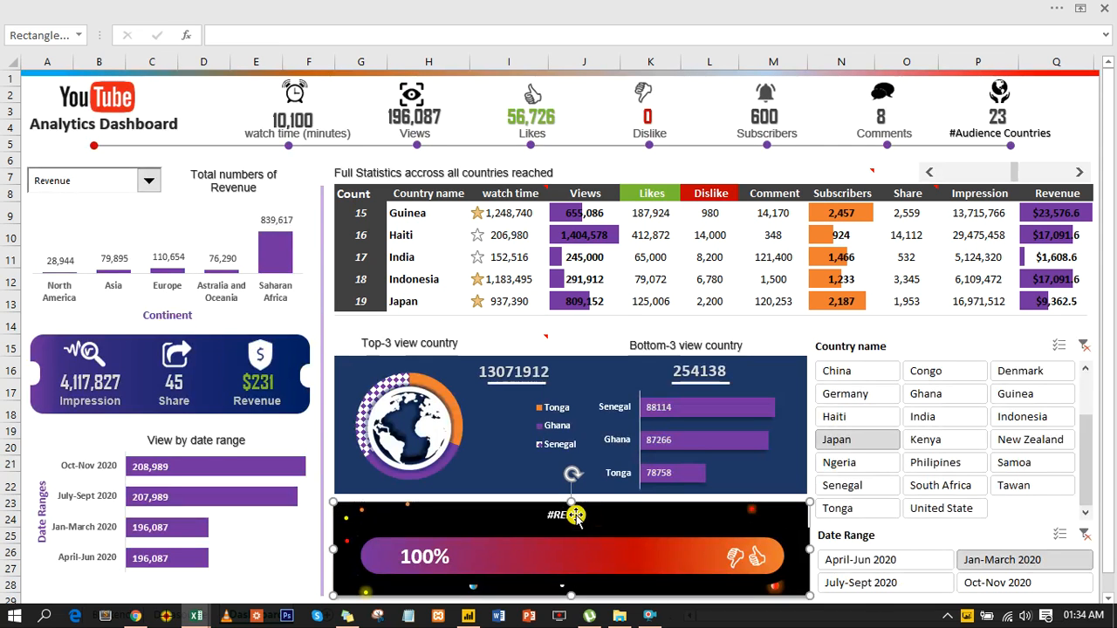
left_click(560, 515)
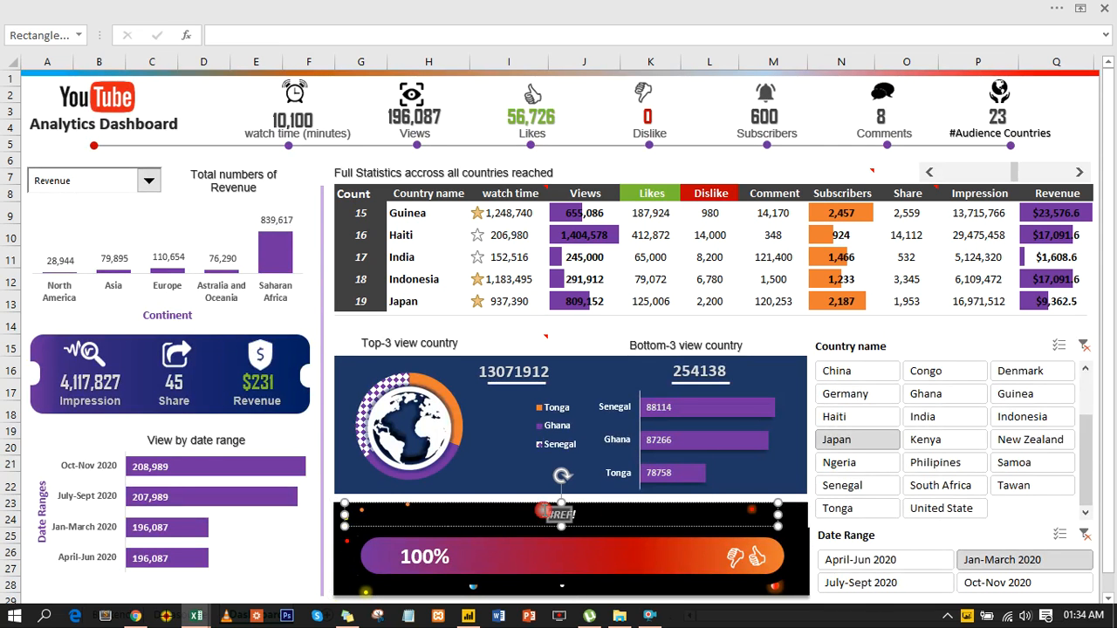
left_click_drag(544, 511, 549, 509)
key("BackSpace")
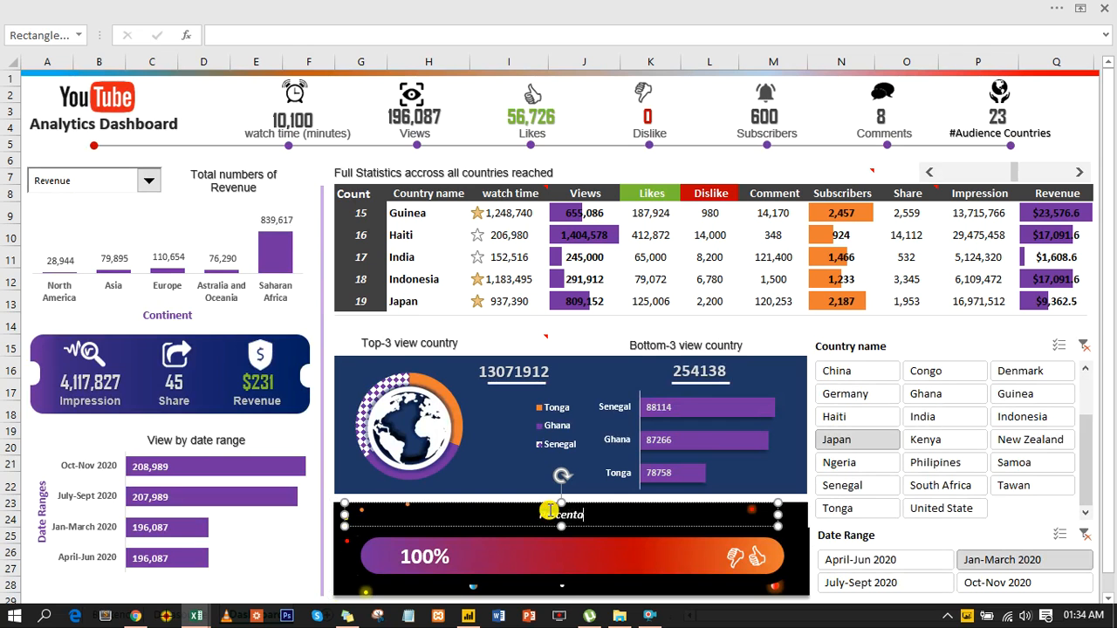
type("of likes")
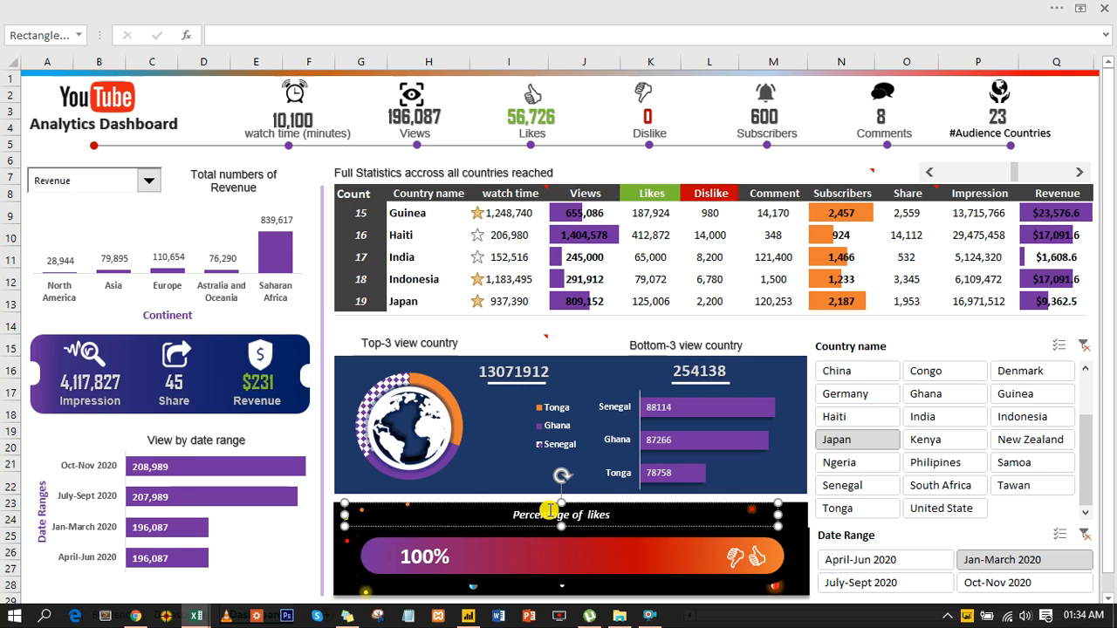
left_click(493, 92)
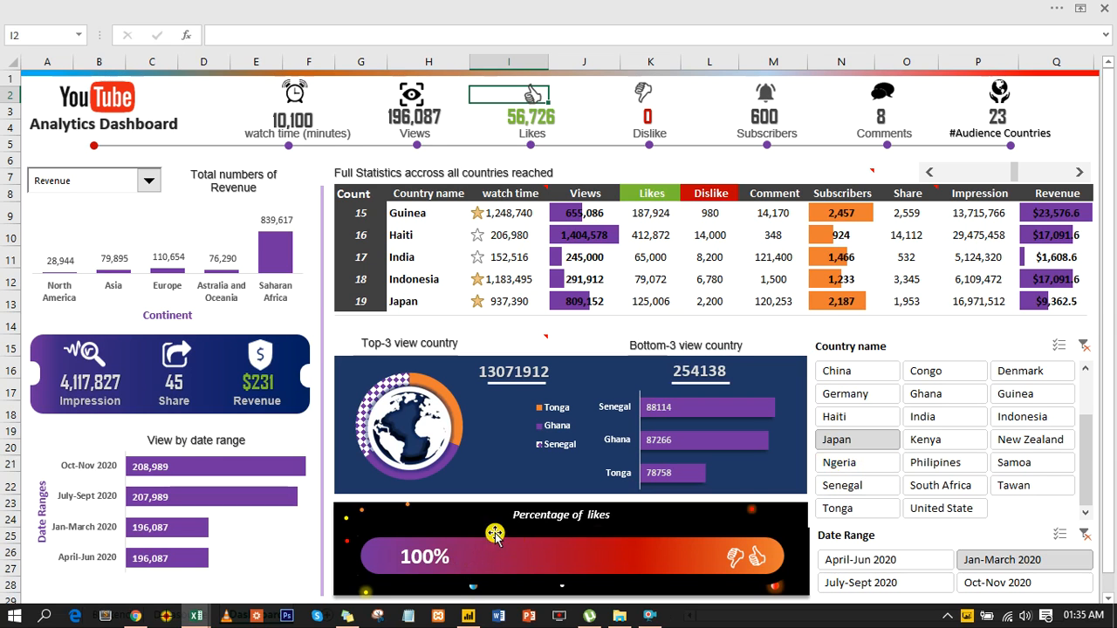
Filter the dashboard to Ngeria with the Country name slicer
left_click(846, 464)
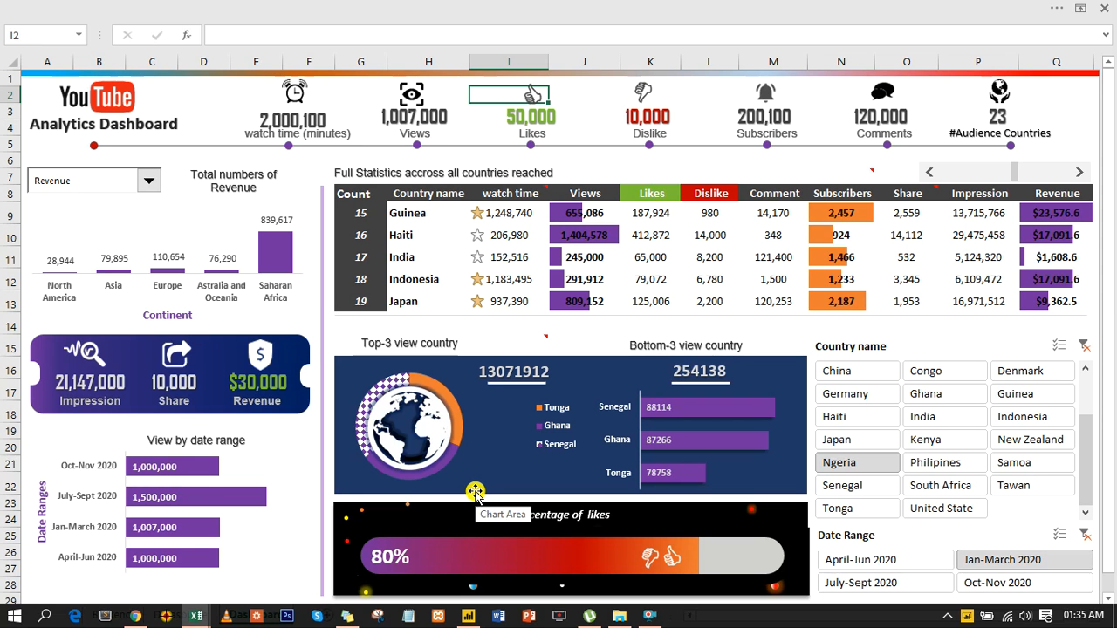
left_click(648, 616)
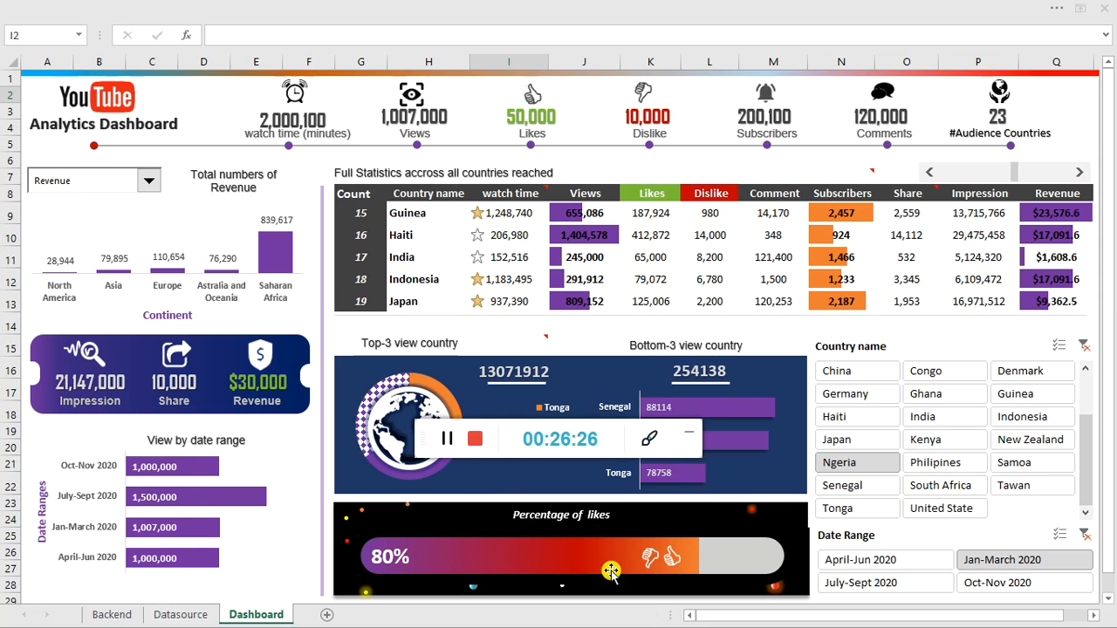